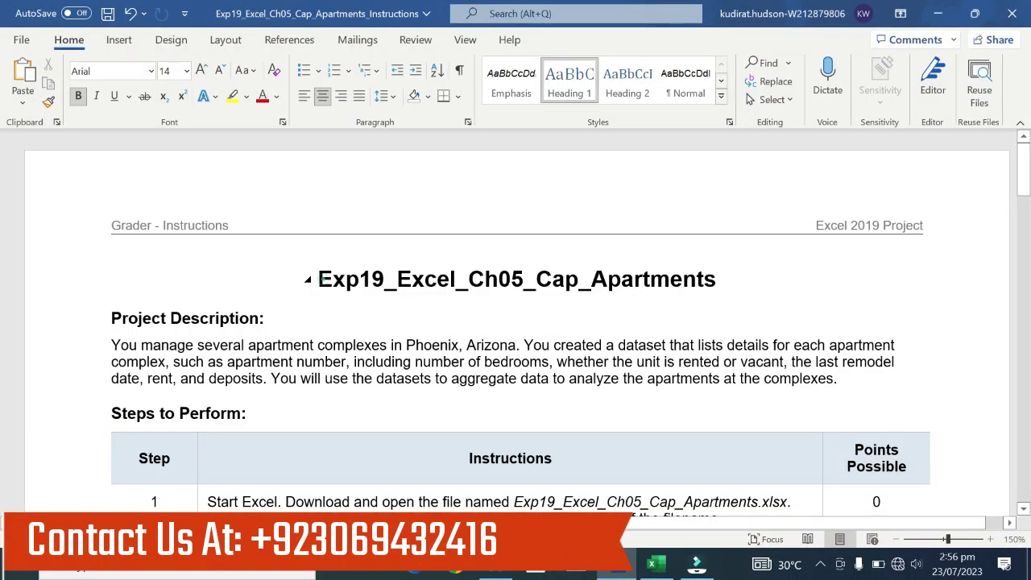
Underline the unhighlighted title and highlight the Project Description heading and paragraph in yellow
left_click_drag(317, 280, 725, 282)
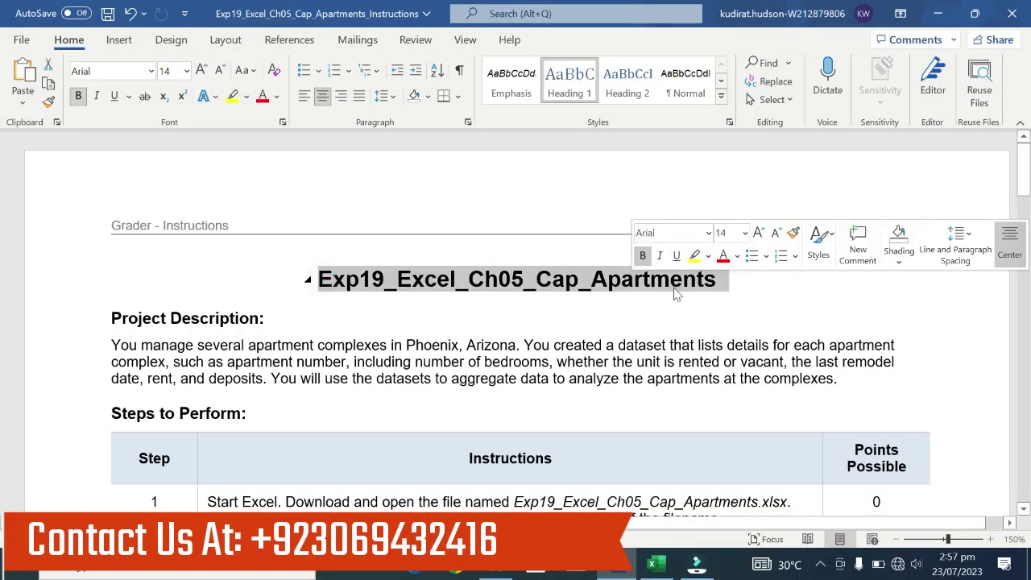
left_click(694, 257)
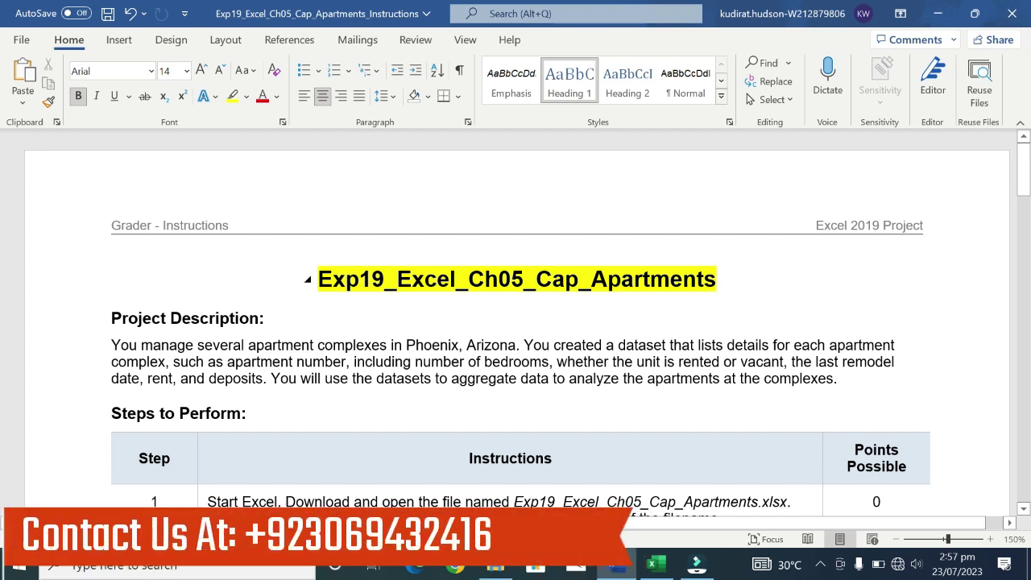
left_click_drag(319, 279, 677, 294)
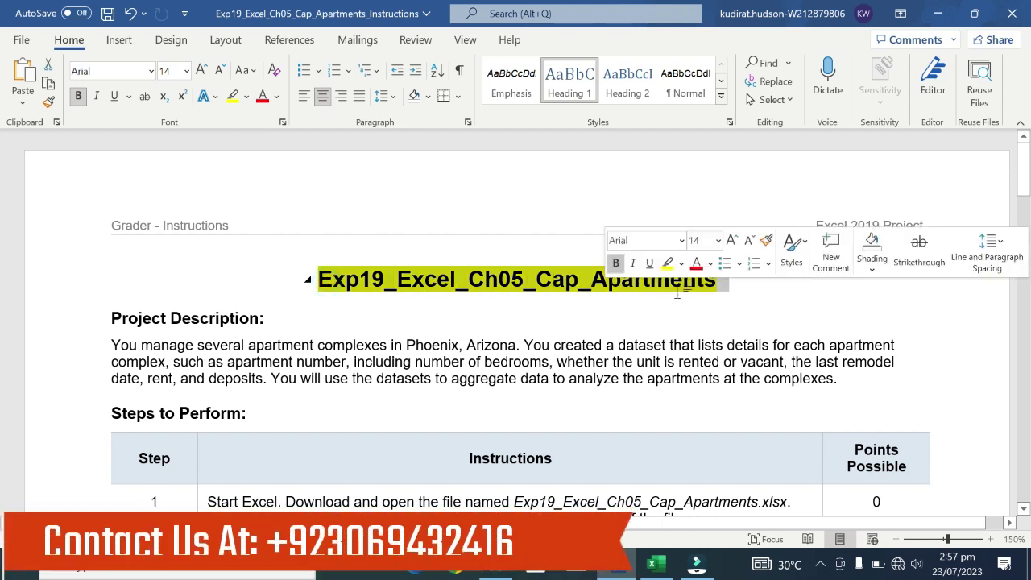
left_click(650, 263)
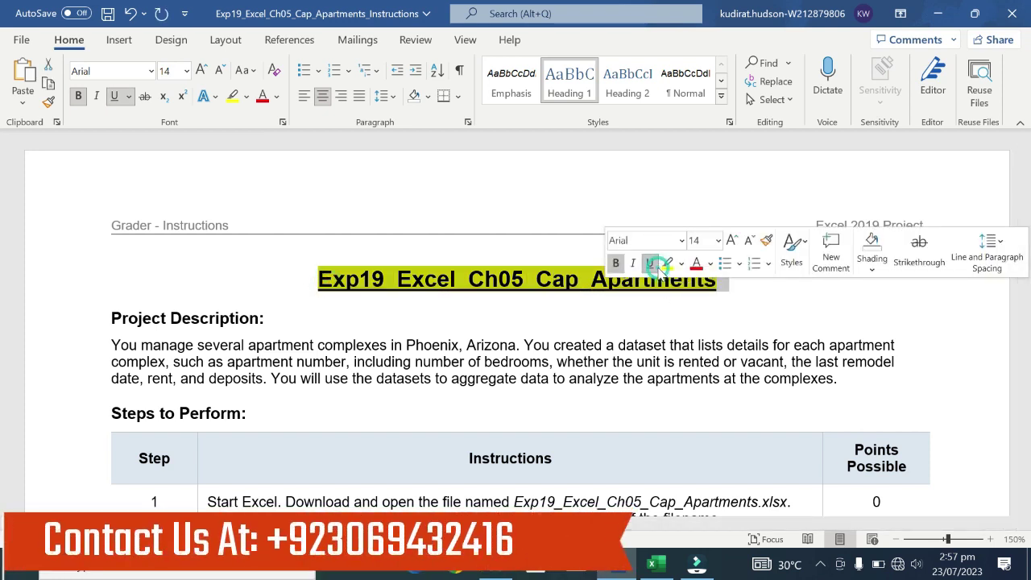
left_click(660, 267)
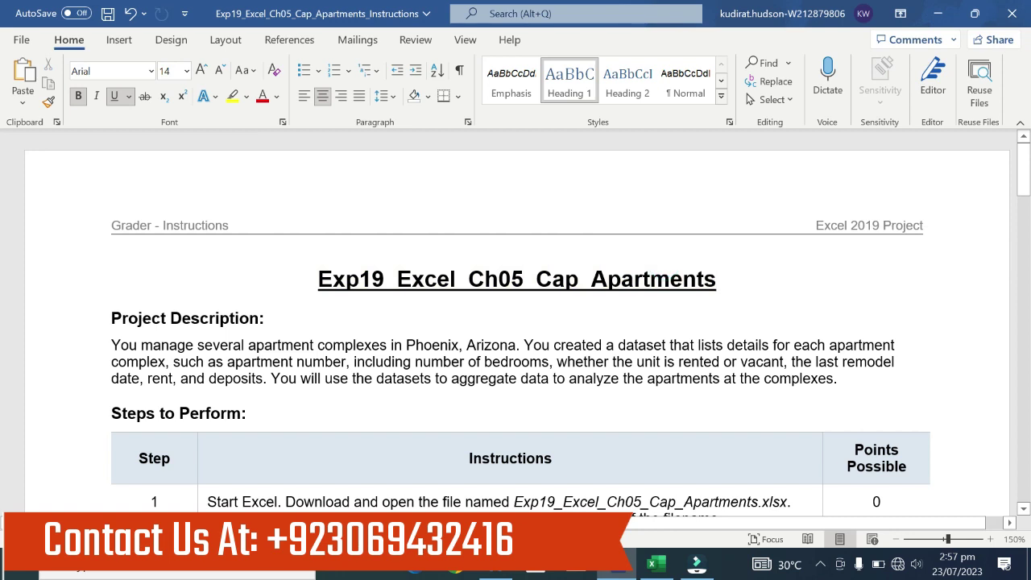
left_click_drag(111, 318, 117, 395)
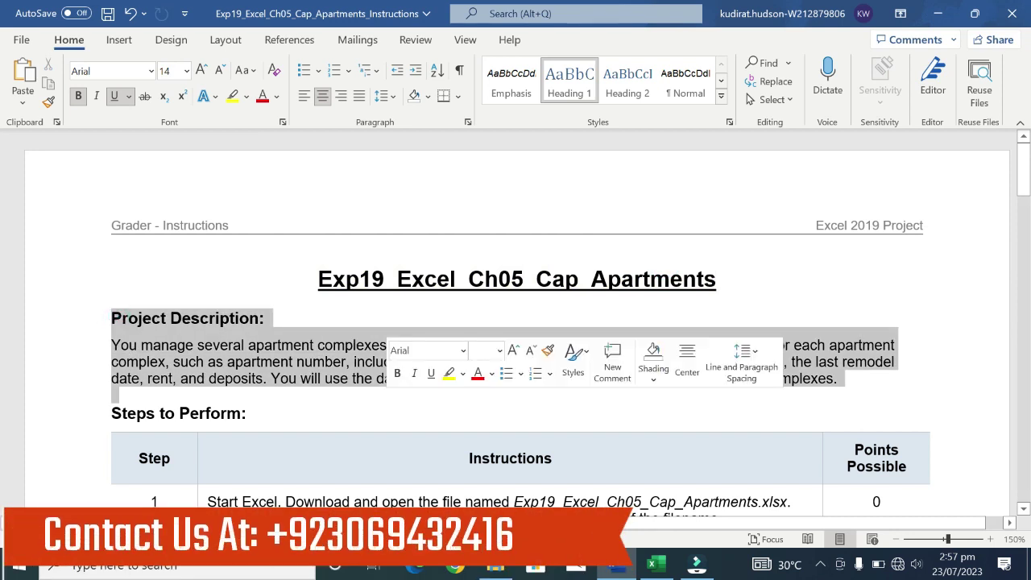
left_click(449, 374)
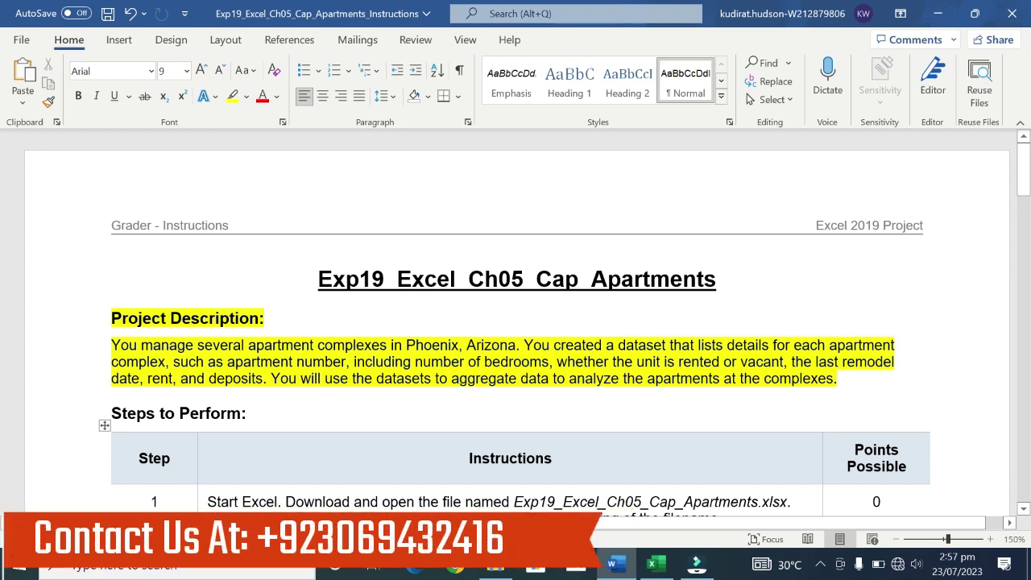
Remove the yellow highlight from the Project Description heading and paragraph
left_click(371, 386)
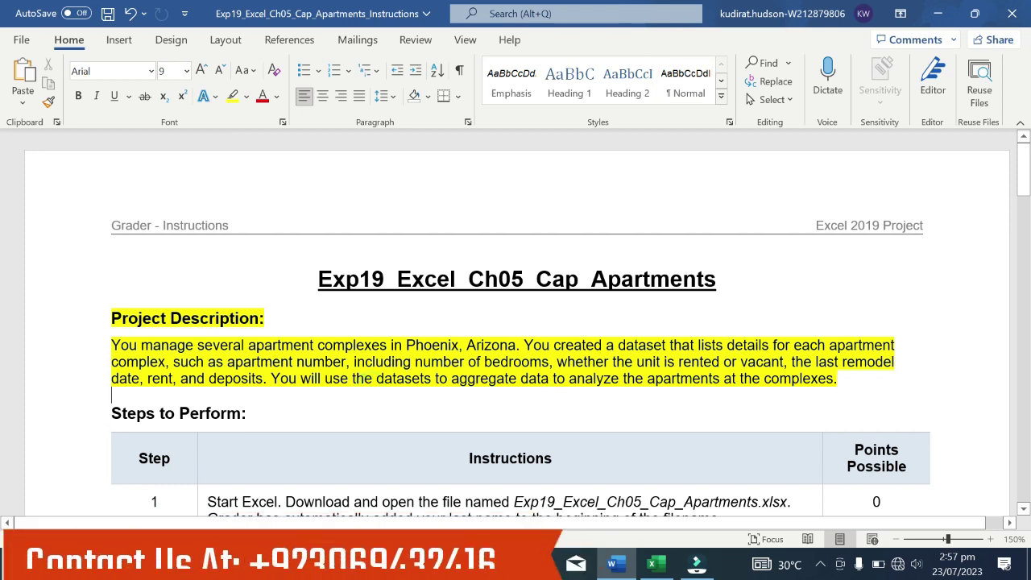
left_click_drag(553, 379, 835, 378)
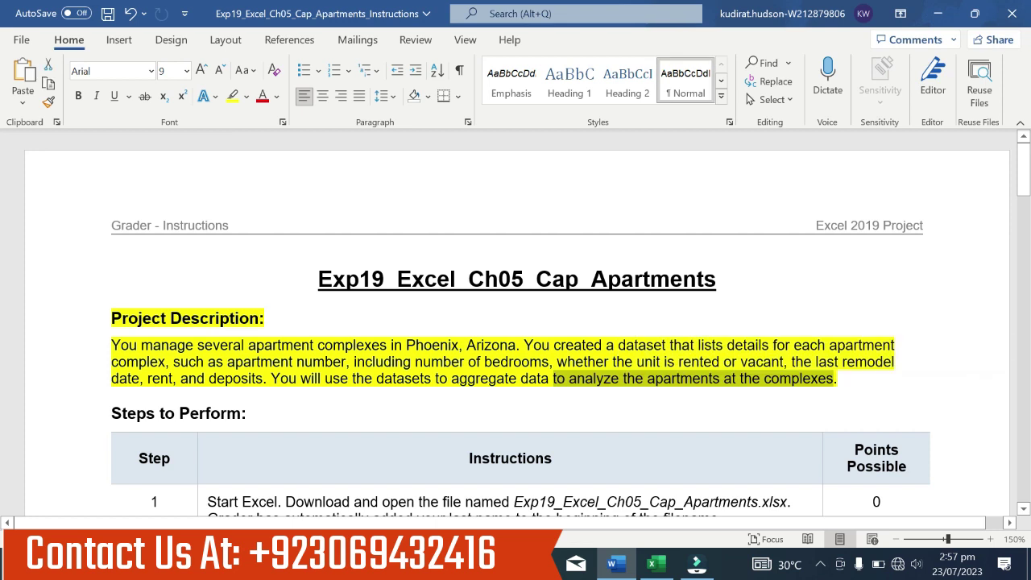
mouse_move(113, 318)
left_mouse_down()
mouse_move(117, 395)
mouse_move(719, 379)
left_mouse_up()
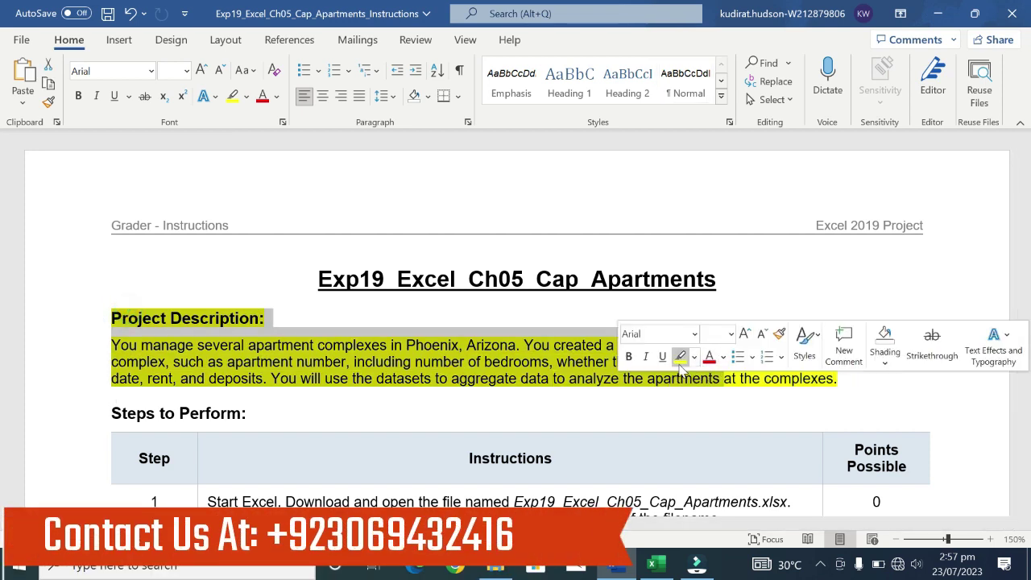
left_click(676, 359)
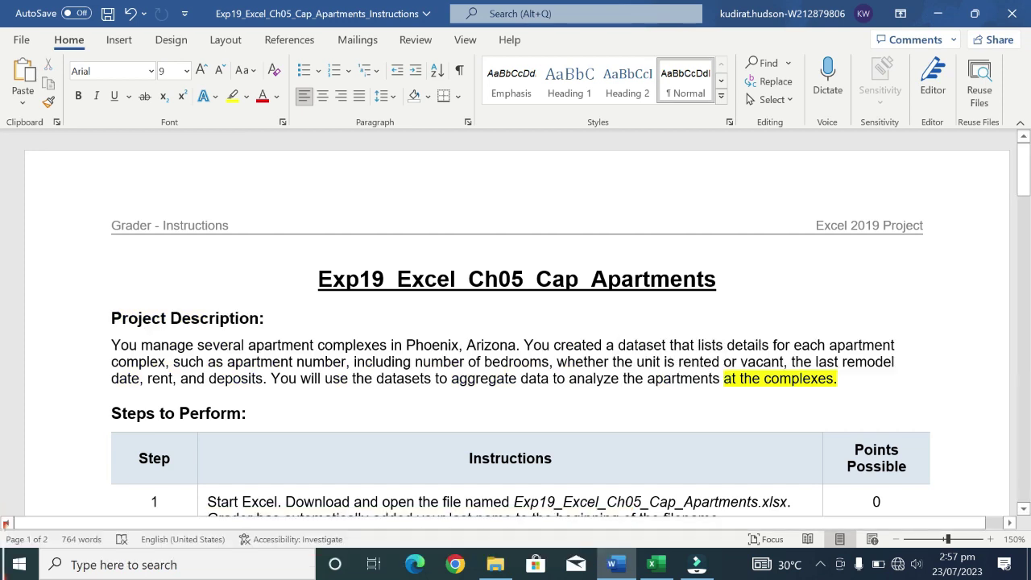
left_click(756, 384)
left_click_drag(755, 384, 834, 381)
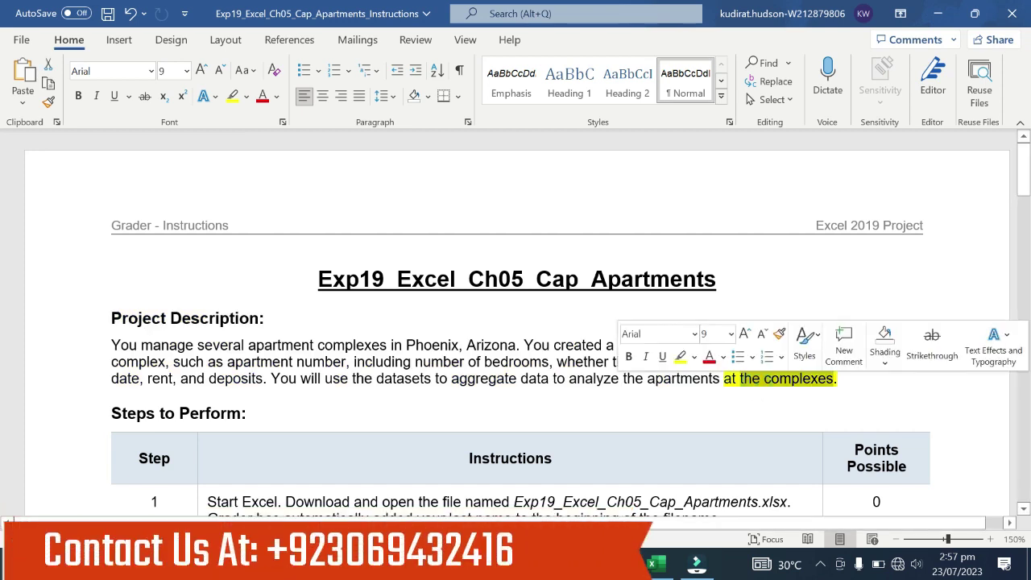
left_click(761, 379)
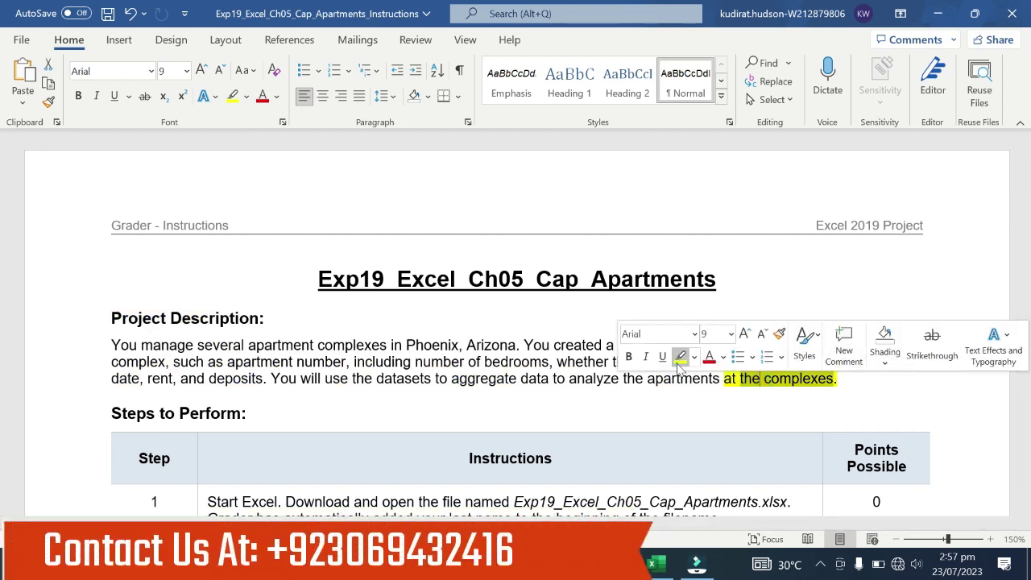
left_click(680, 357)
Highlight step 1's instructions in yellow, then switch to the Excel apartments workbook
scroll(516, 322, "down", 3)
scroll(515, 322, "down", 1)
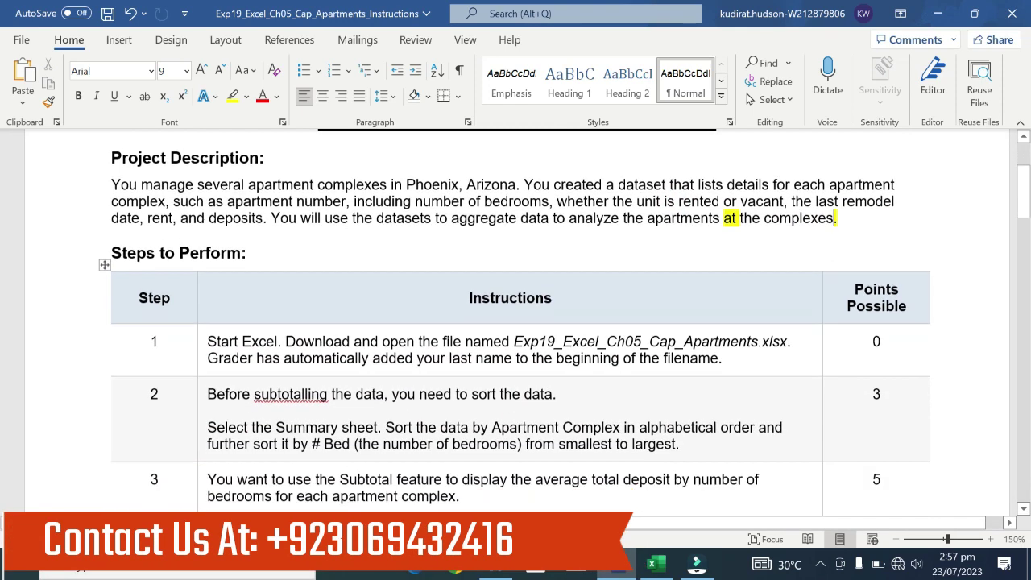
scroll(515, 323, "down", 1)
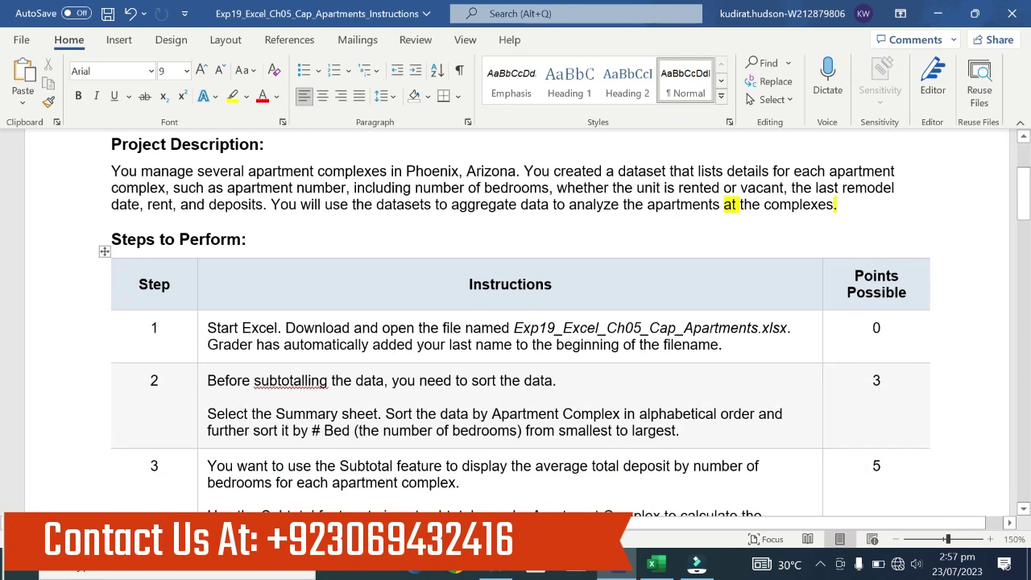
left_click(200, 354)
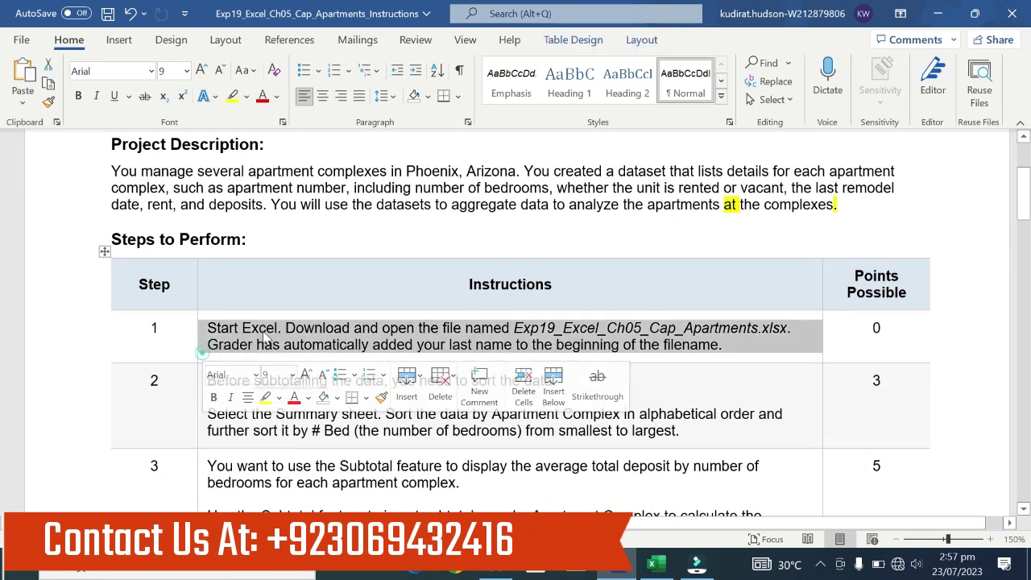
left_click(269, 398)
left_click(705, 327)
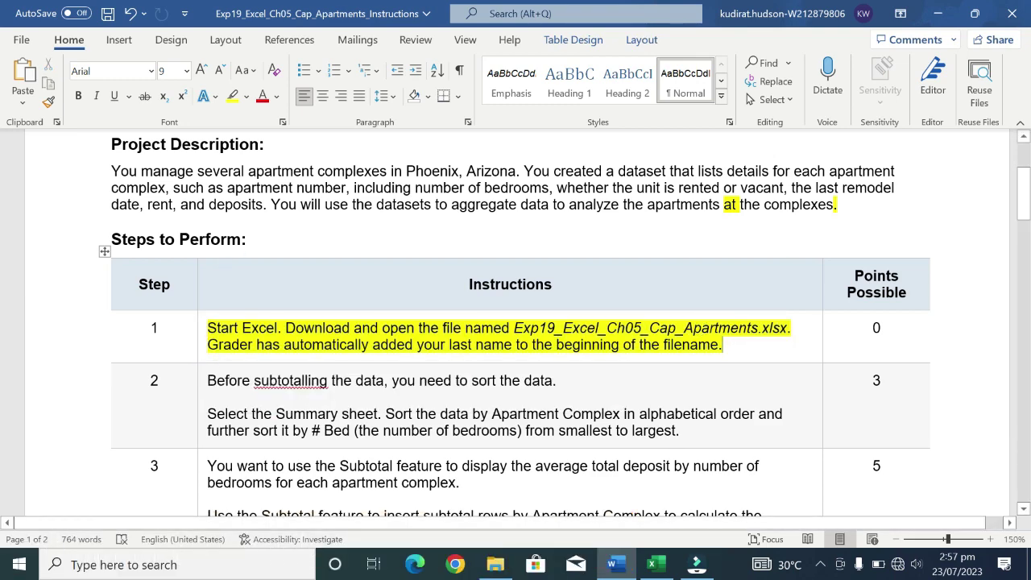
mouse_move(449, 344)
left_mouse_down()
mouse_move(556, 323)
mouse_move(514, 327)
left_mouse_up()
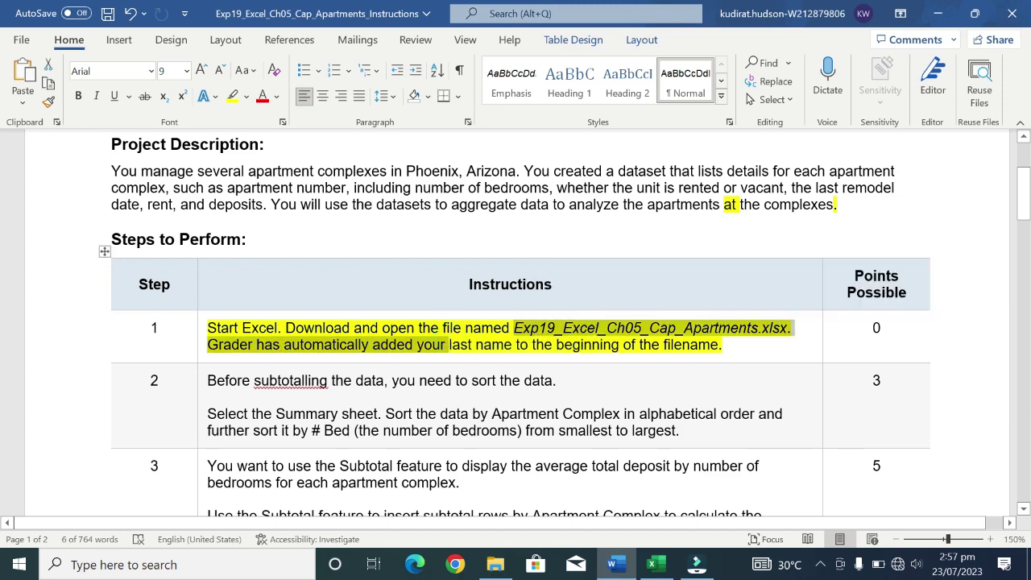
left_click(674, 566)
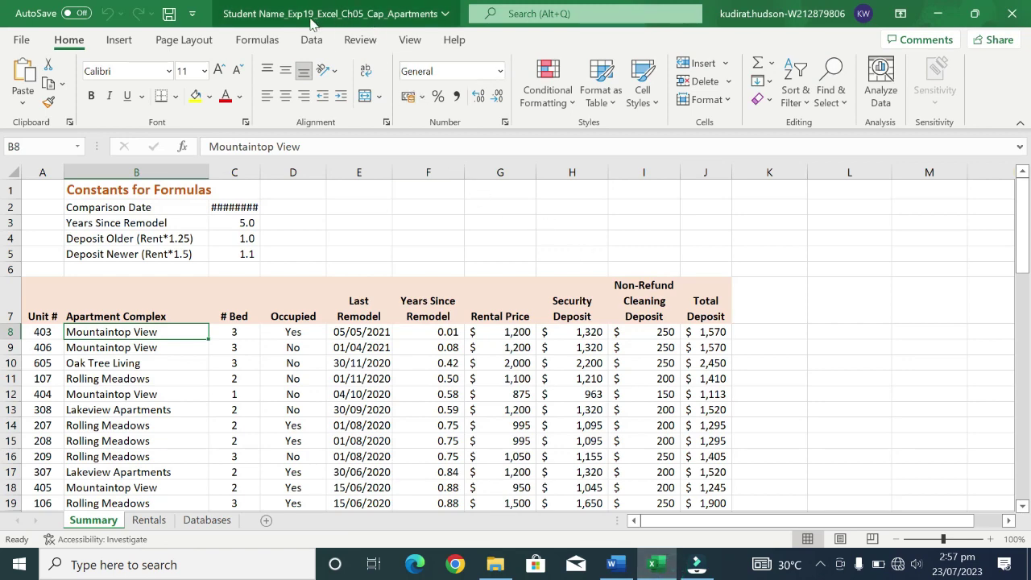
View the workbook's file name and location, restore and re-maximize Excel, then return to Word
left_click(439, 15)
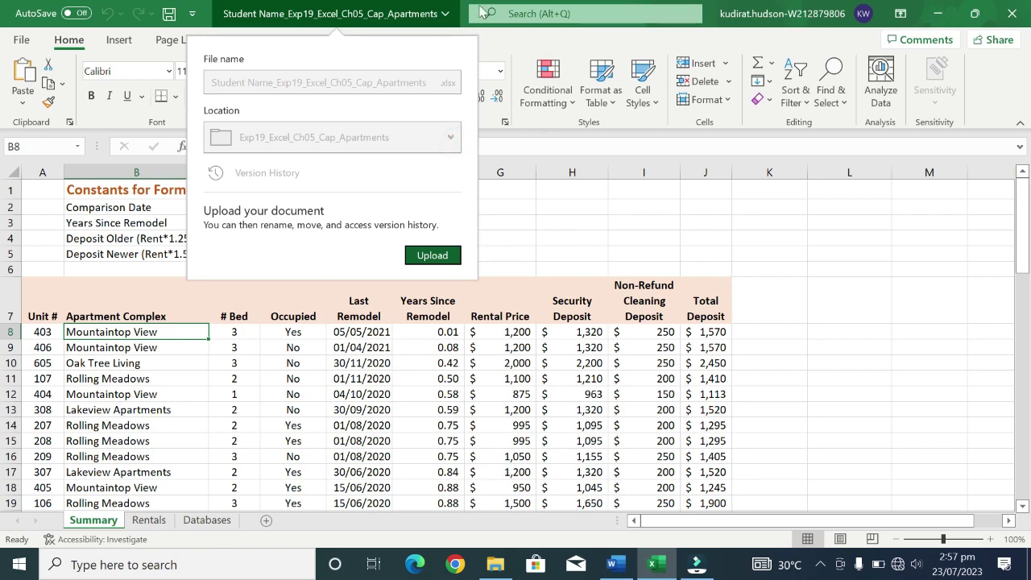
double_click(439, 14)
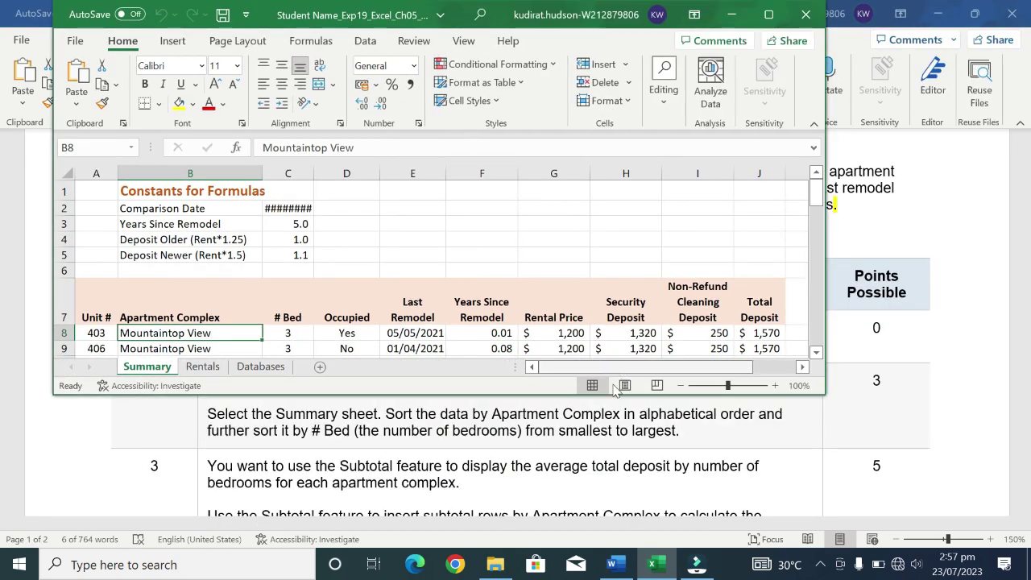
left_click(769, 14)
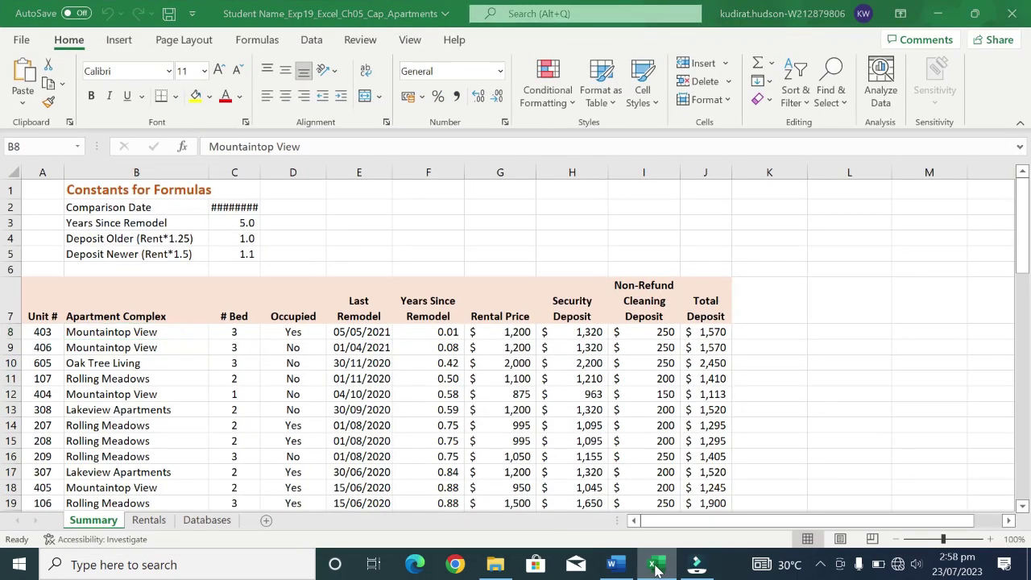
left_click(626, 558)
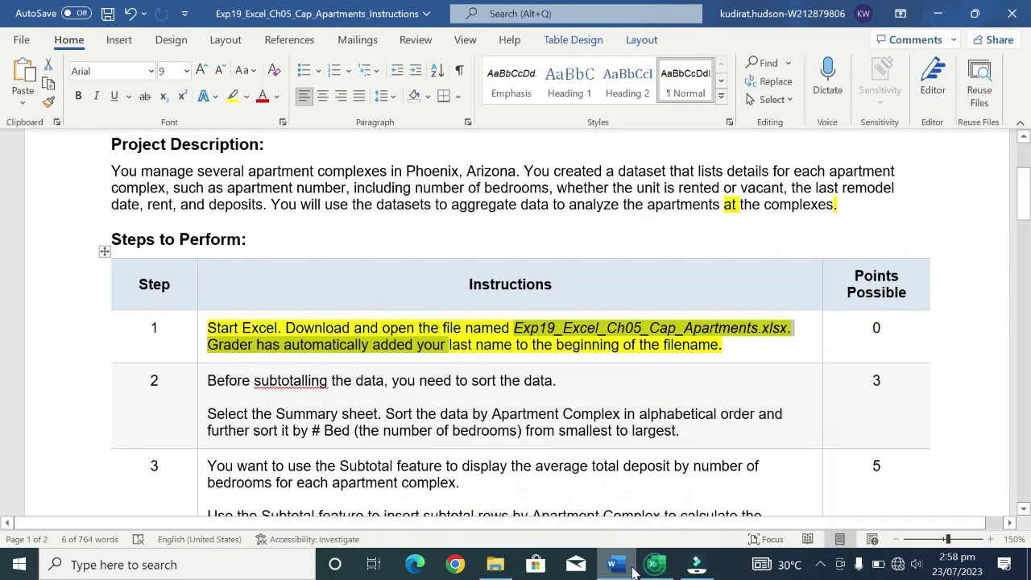
Remove the yellow highlight from step 1's instructions
left_click(196, 325)
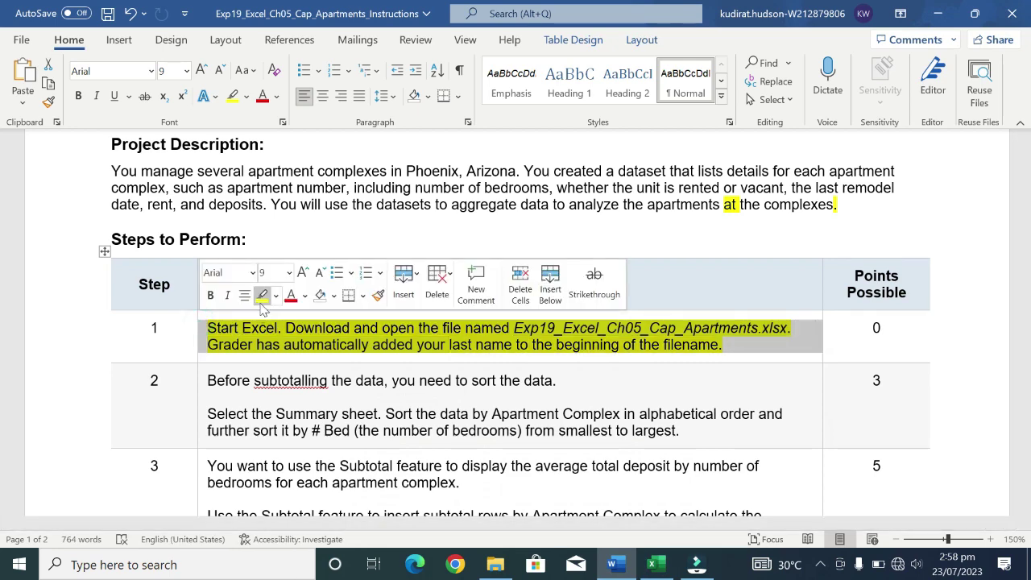
left_click(262, 296)
key("Right")
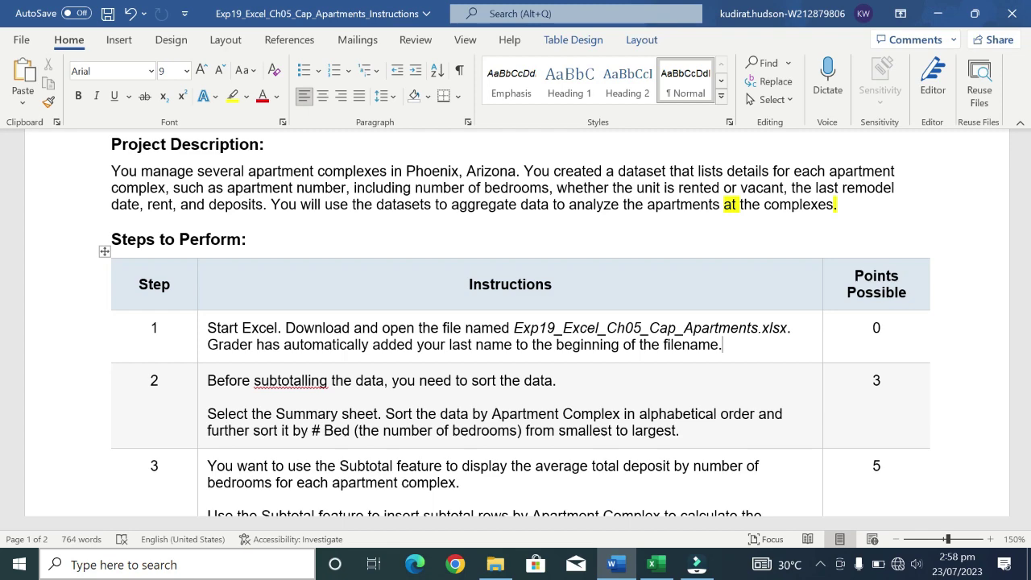
Highlight step 2's sorting instructions in yellow, then bring Excel back to the front
scroll(515, 322, "down", 3)
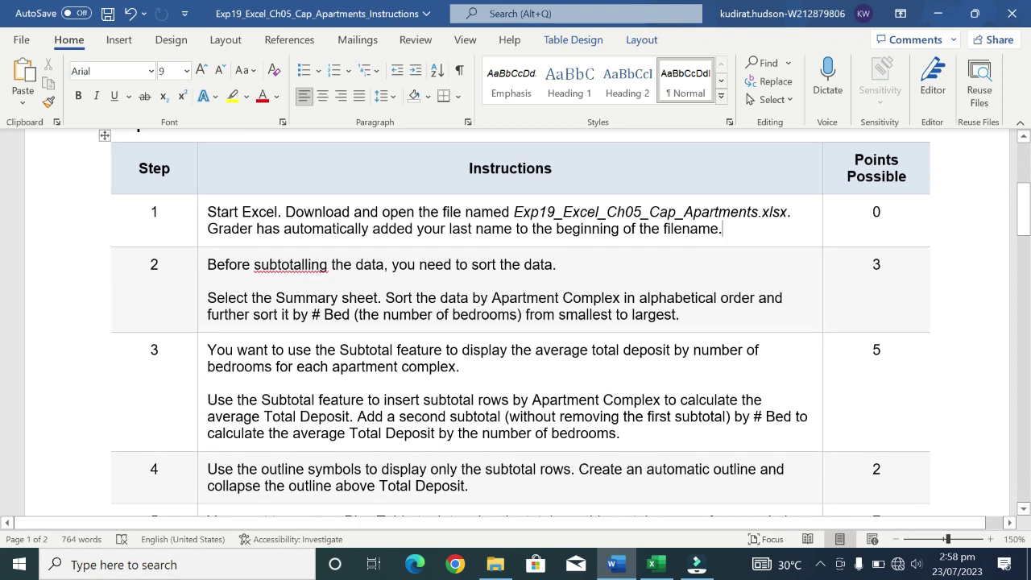
left_click(196, 317)
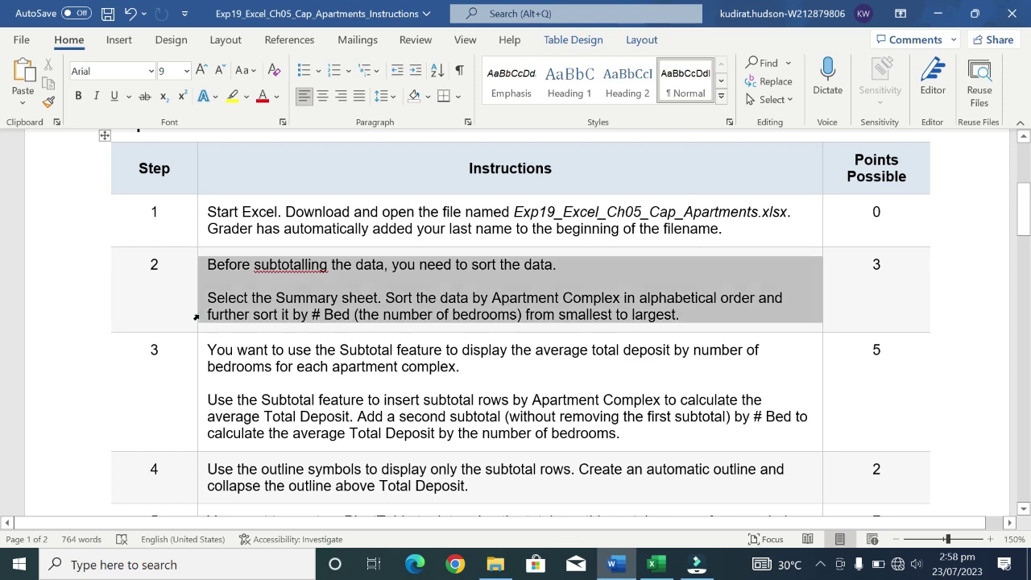
left_click(261, 289)
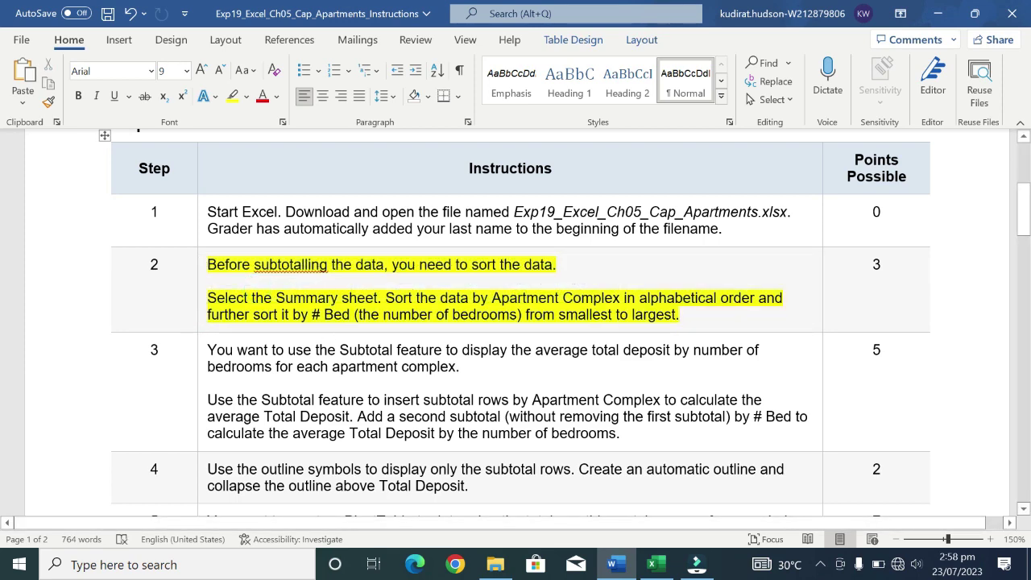
left_click_drag(252, 298, 377, 298)
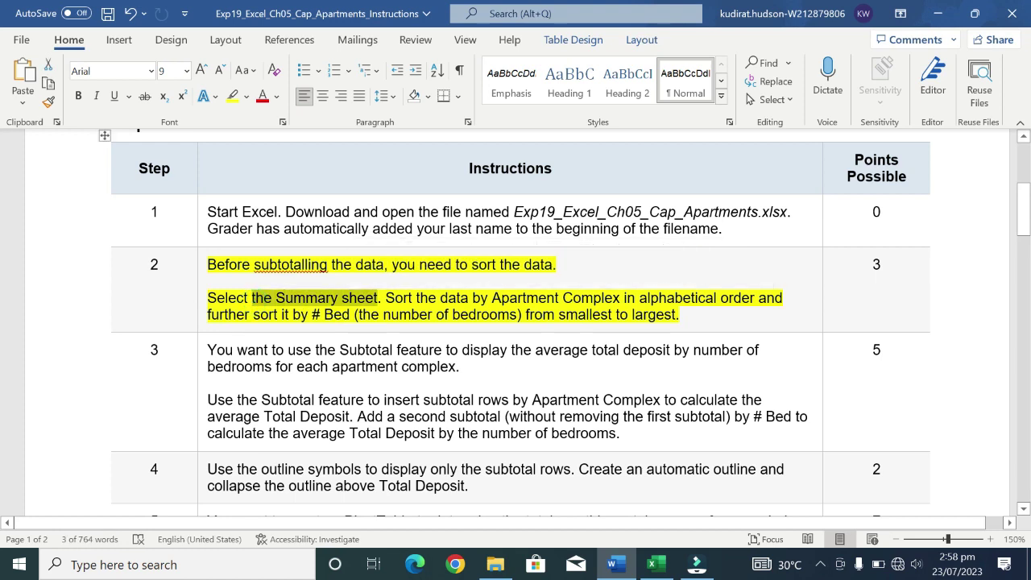
left_click_drag(386, 298, 757, 298)
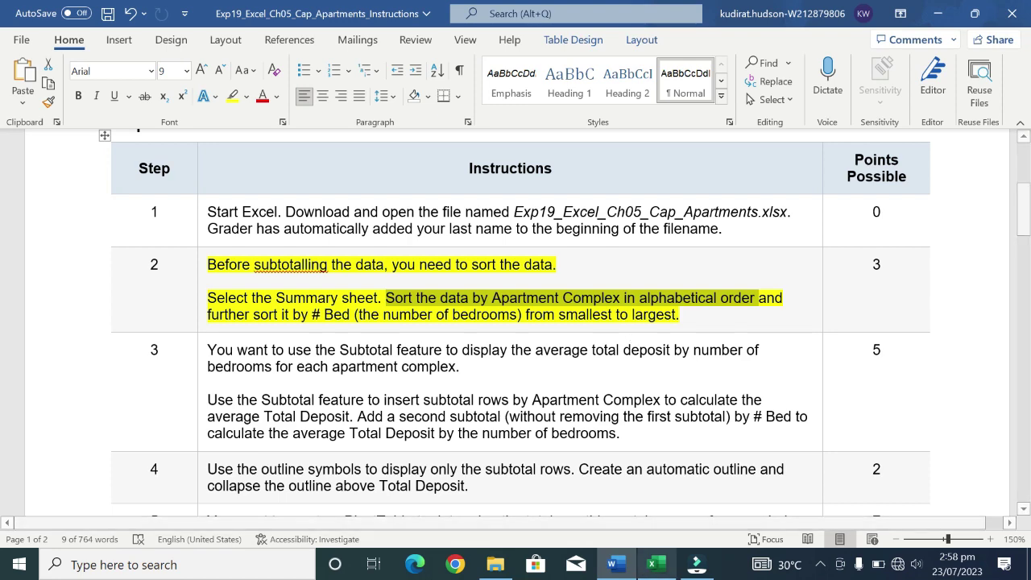
left_click(667, 566)
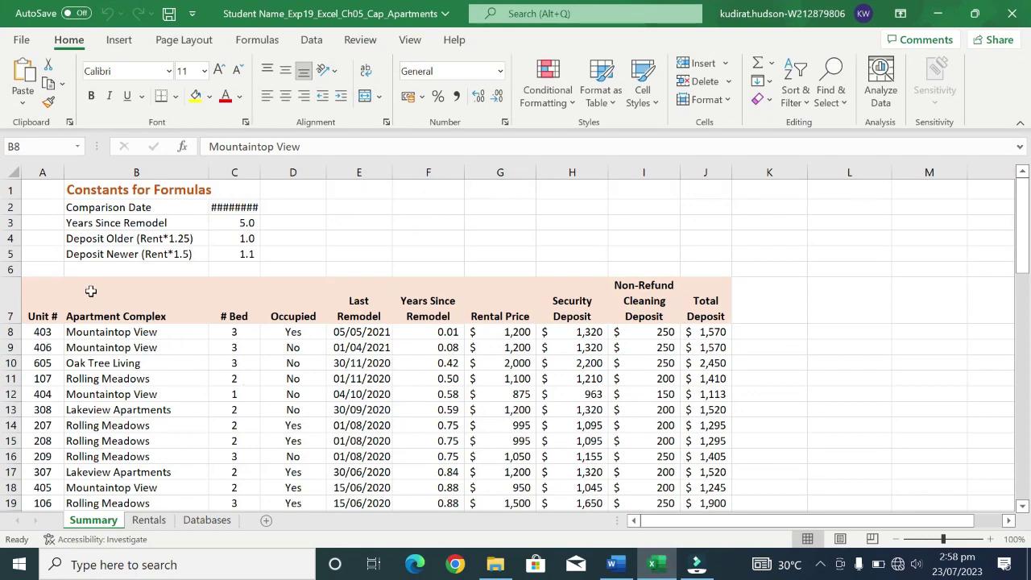
Sort the Summary rows A to Z by Apartment Complex, then switch to Word
left_click(110, 301)
right_click(111, 302)
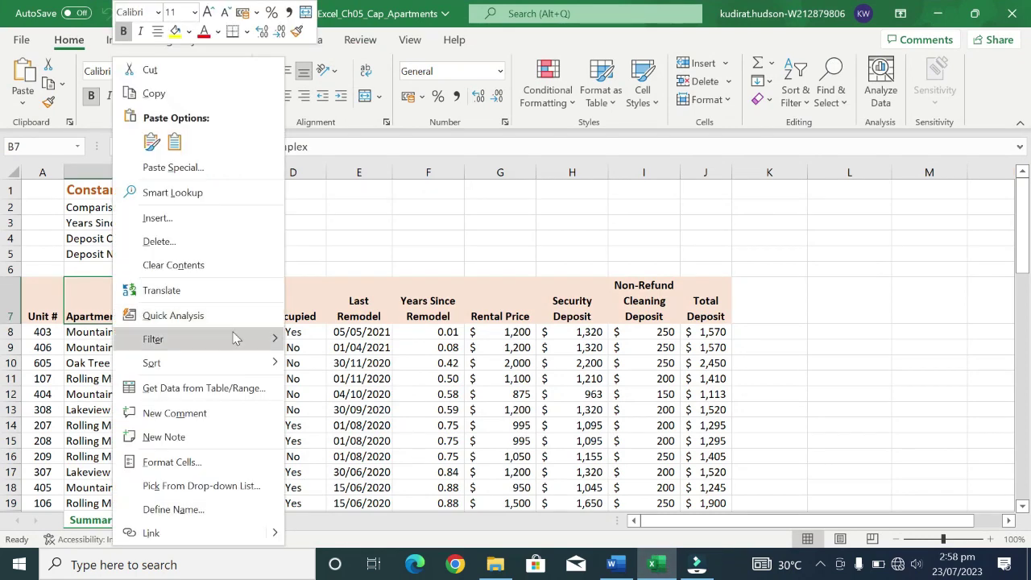
mouse_move(151, 362)
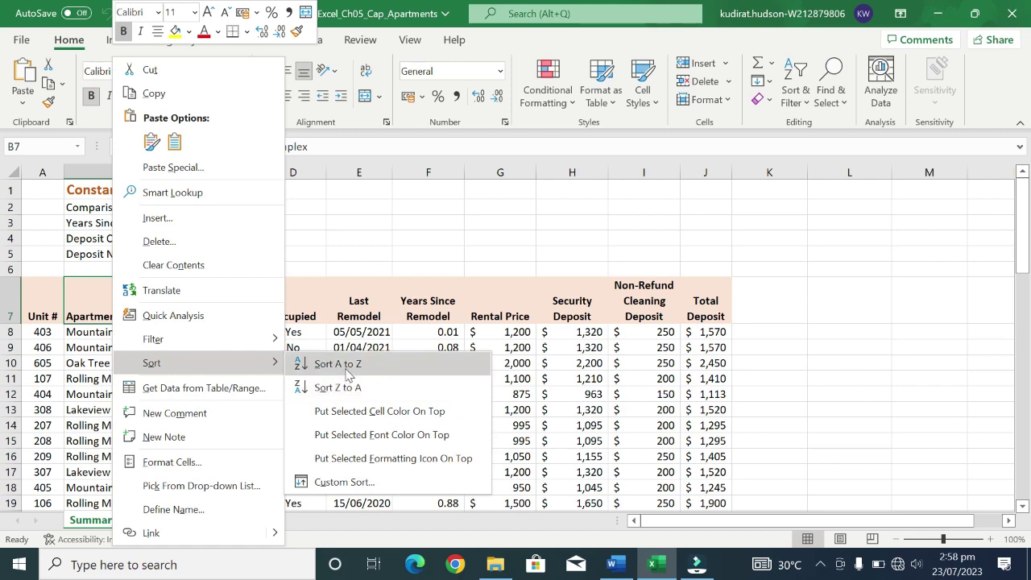
left_click(347, 372)
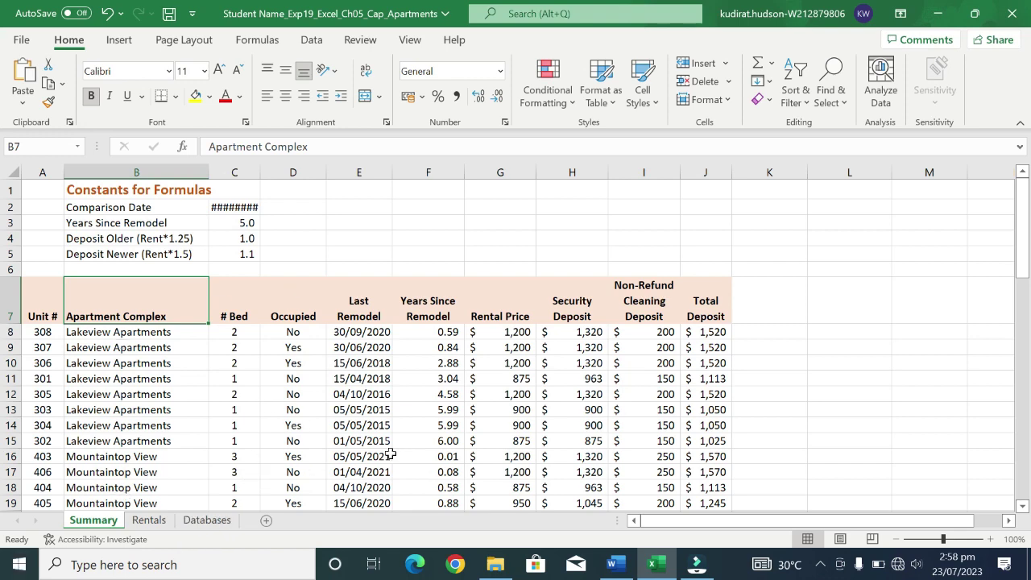
left_click(628, 568)
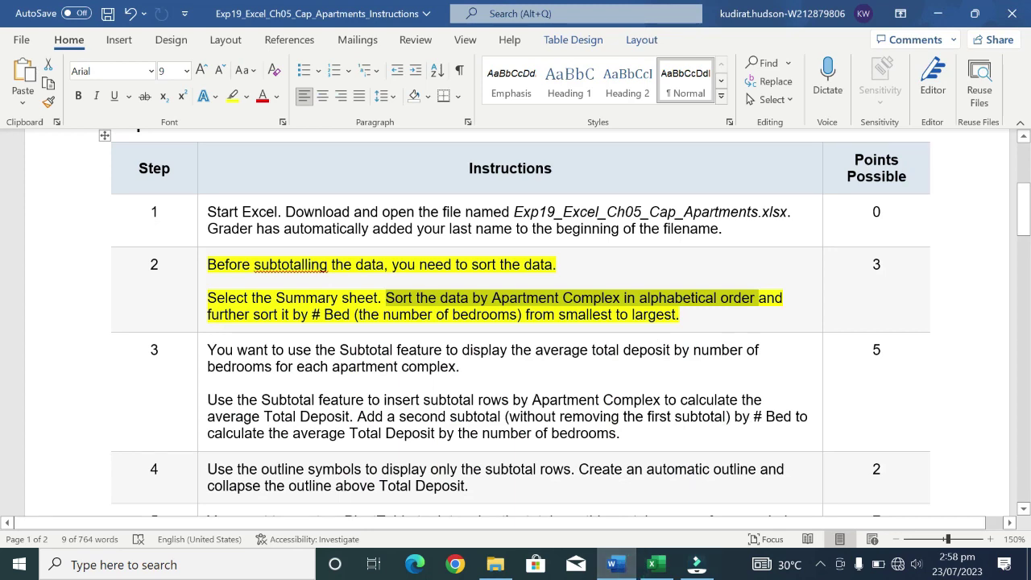
mouse_move(771, 296)
left_mouse_down()
mouse_move(765, 378)
mouse_move(677, 316)
left_mouse_up()
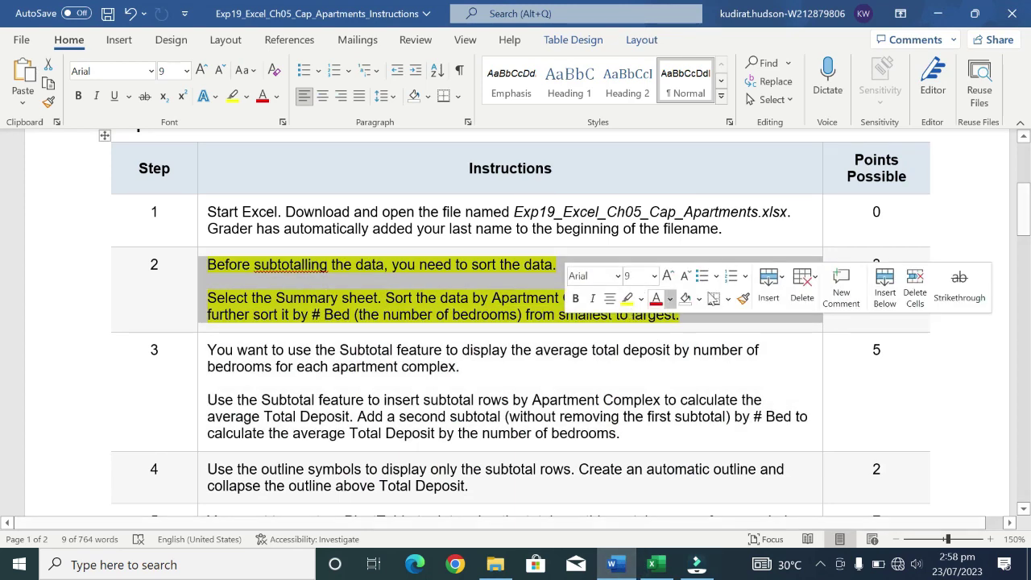
left_click(677, 316)
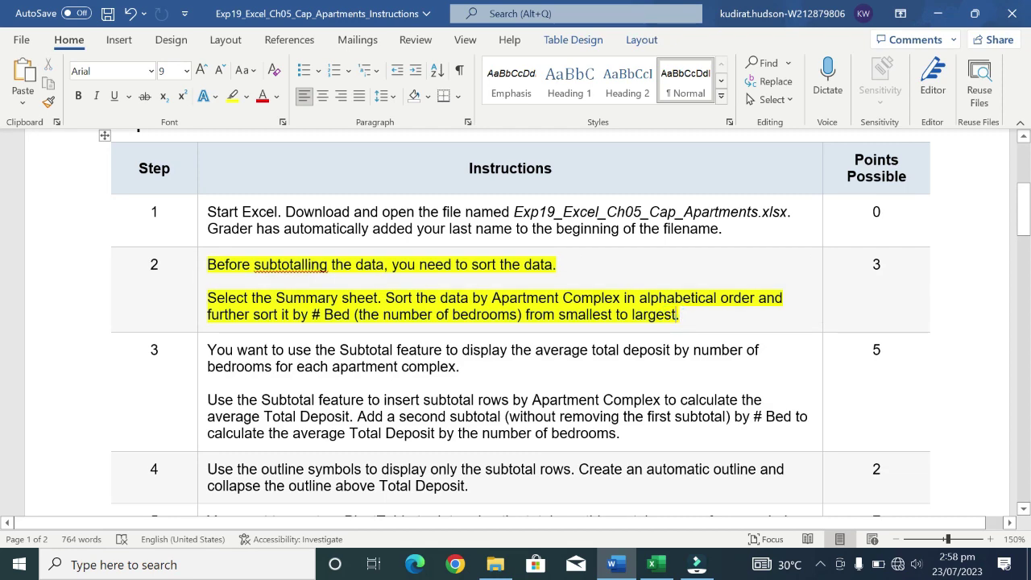
left_click_drag(275, 306, 403, 314)
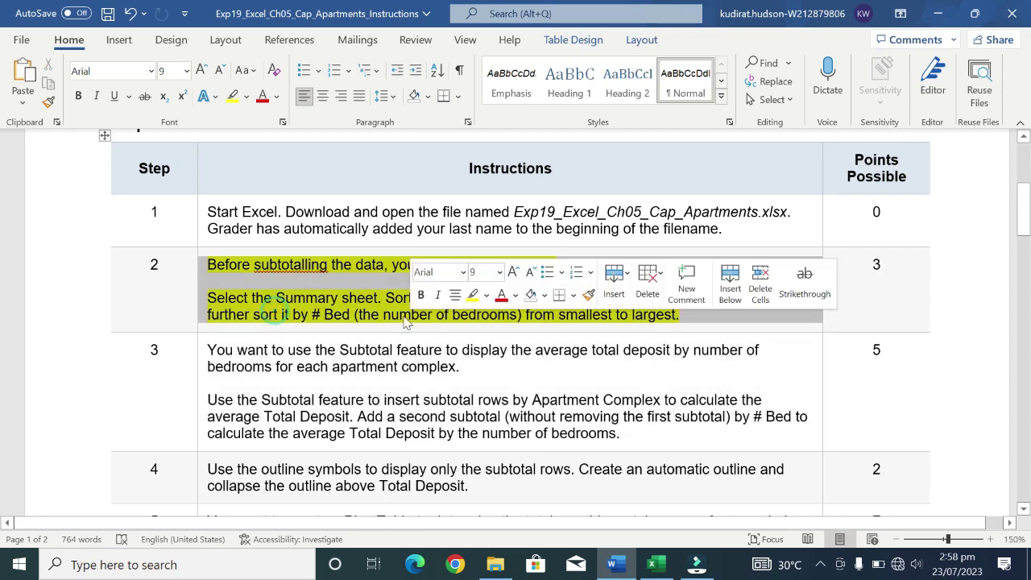
left_click(402, 314)
left_click_drag(324, 314, 679, 314)
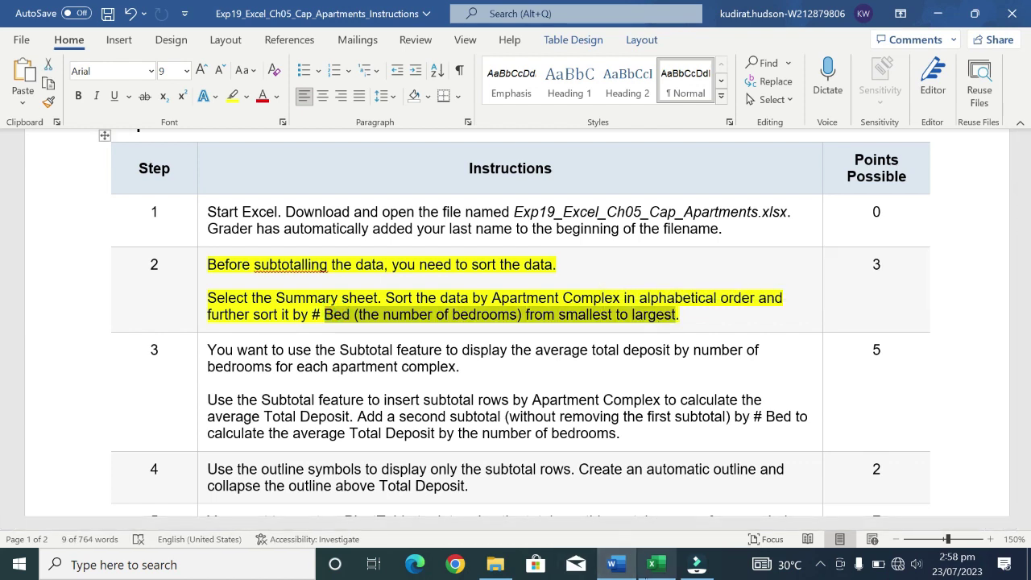
Custom sort the Summary by Apartment Complex A to Z, then # Bed smallest to largest
mouse_move(656, 563)
left_click(645, 564)
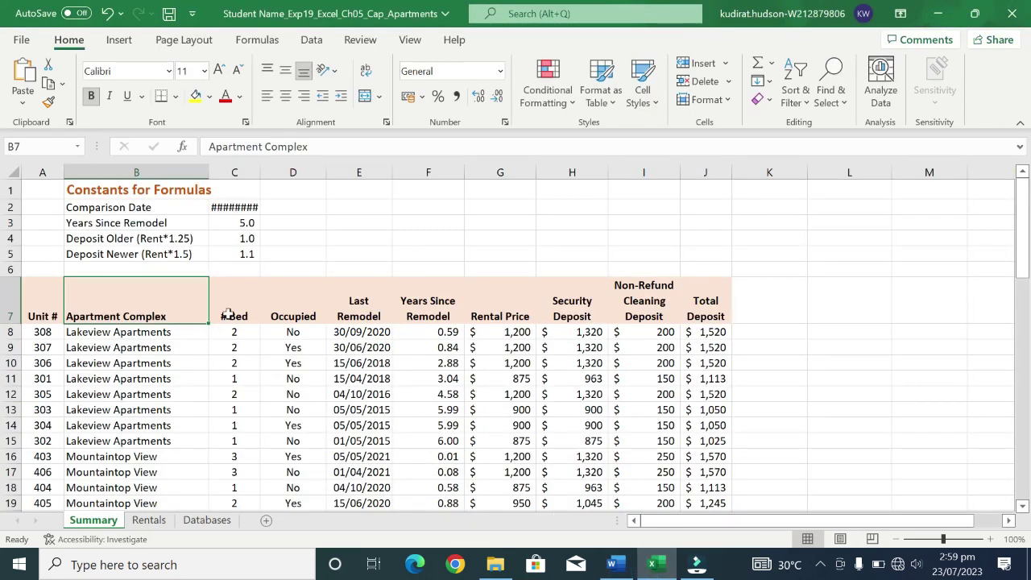
left_click(229, 308)
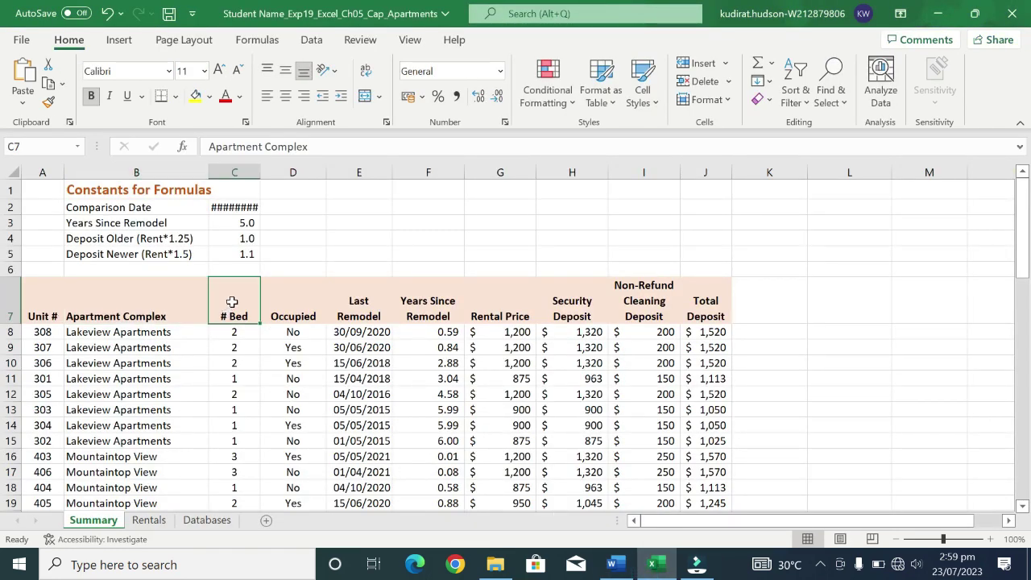
right_click(231, 302)
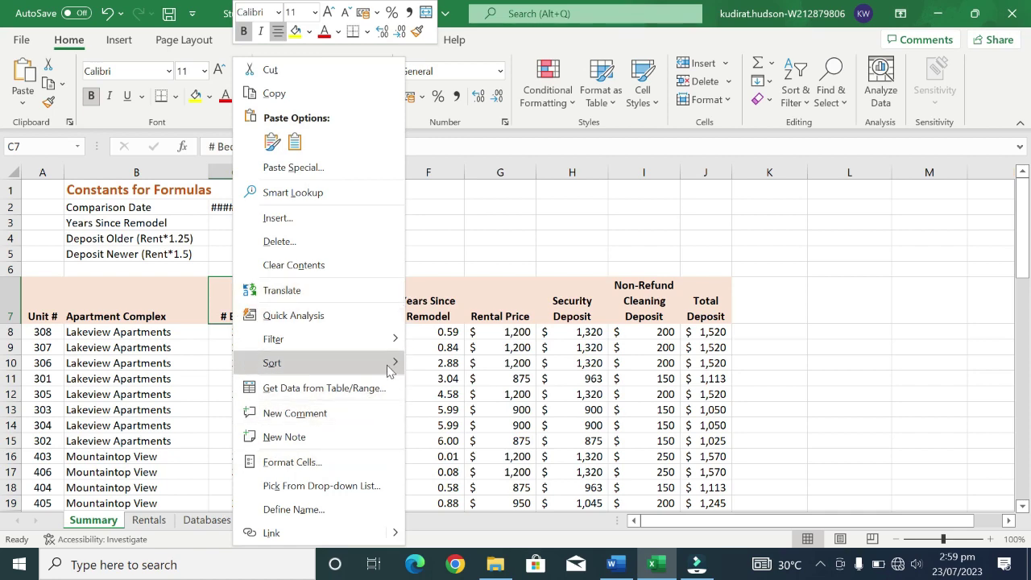
mouse_move(272, 362)
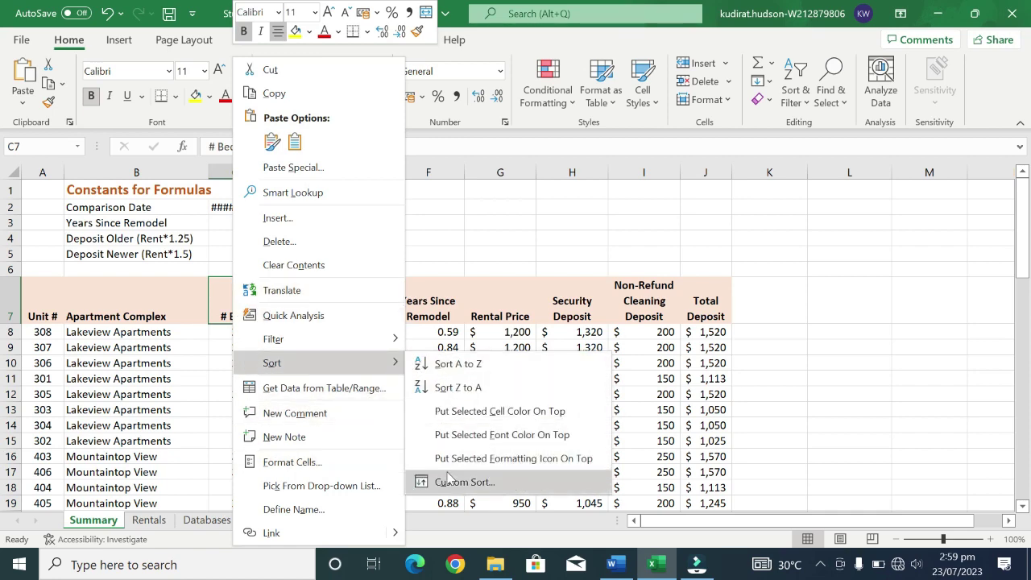
left_click(451, 482)
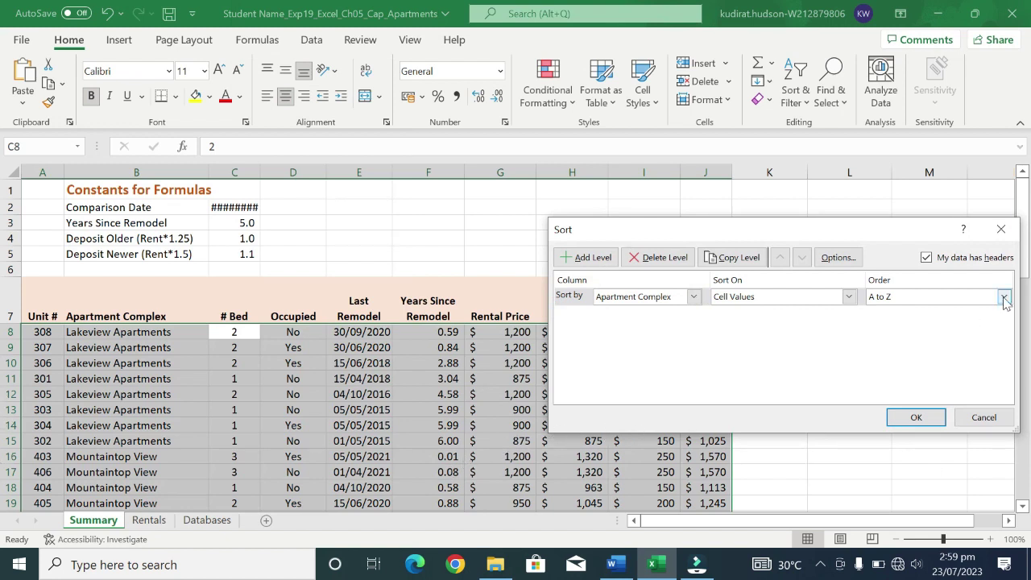
left_click(588, 260)
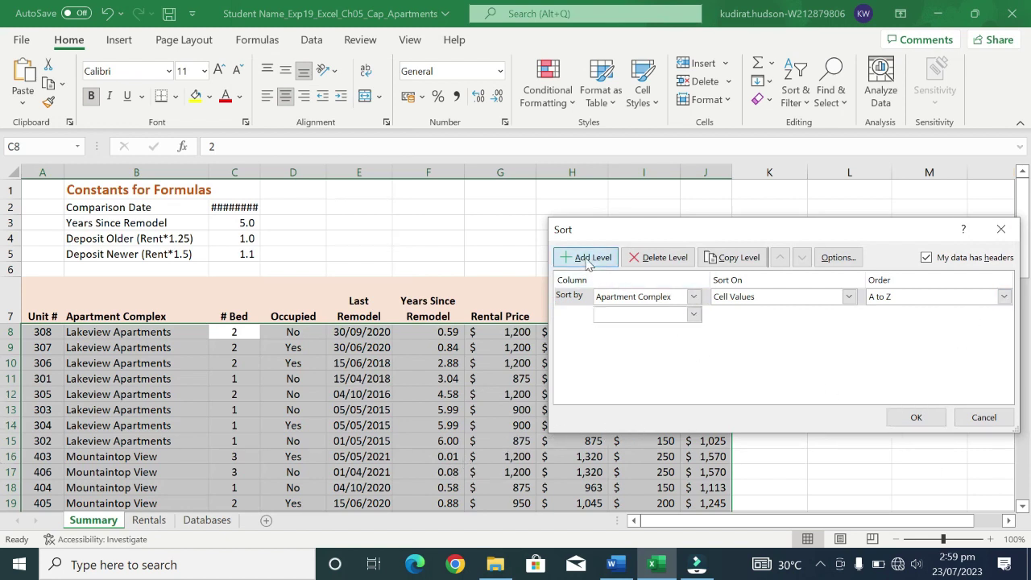
left_click(692, 314)
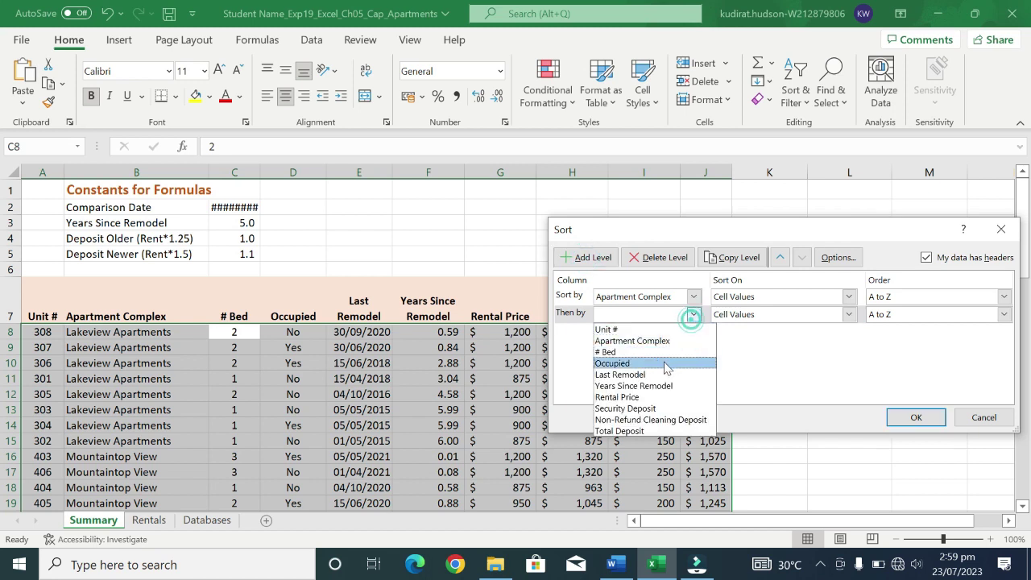
left_click(656, 352)
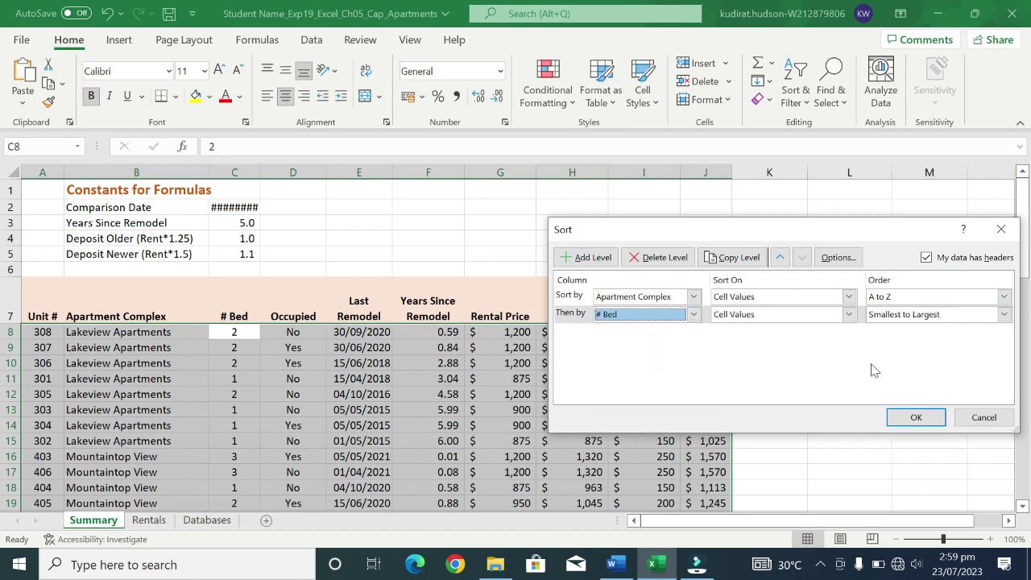
left_click(908, 418)
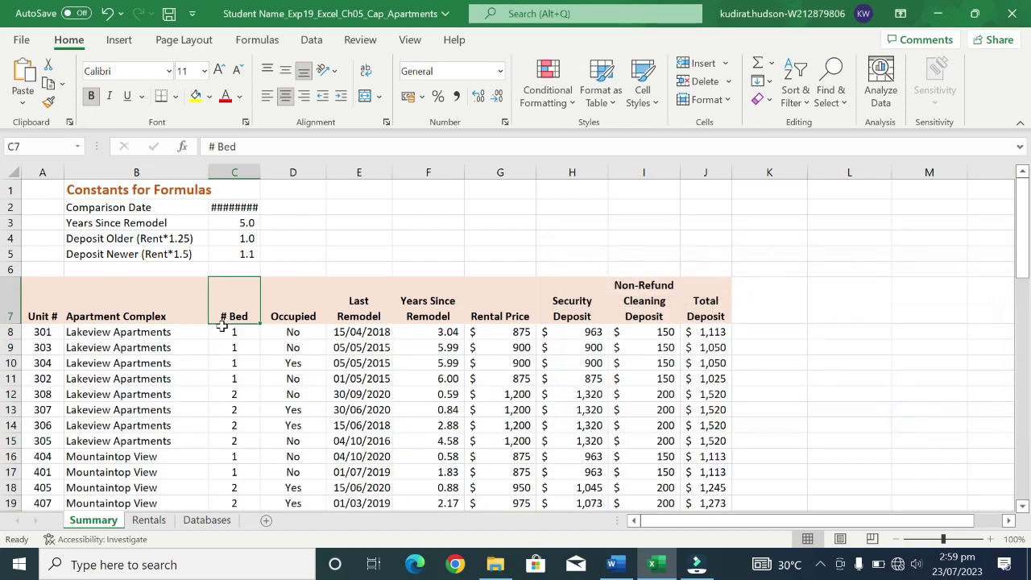
Check # Bed values in C11, C13, C16, C18 and C22 rise, then minimise Excel
scroll(238, 491, "down", 2)
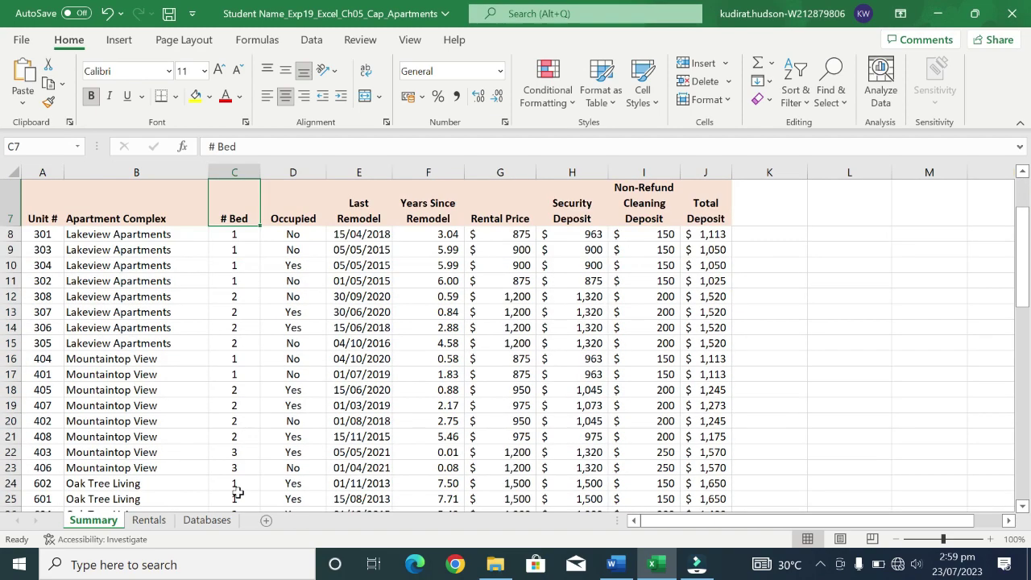
scroll(239, 491, "down", 1)
scroll(238, 491, "down", 3)
scroll(239, 492, "down", 2)
scroll(239, 491, "down", 1)
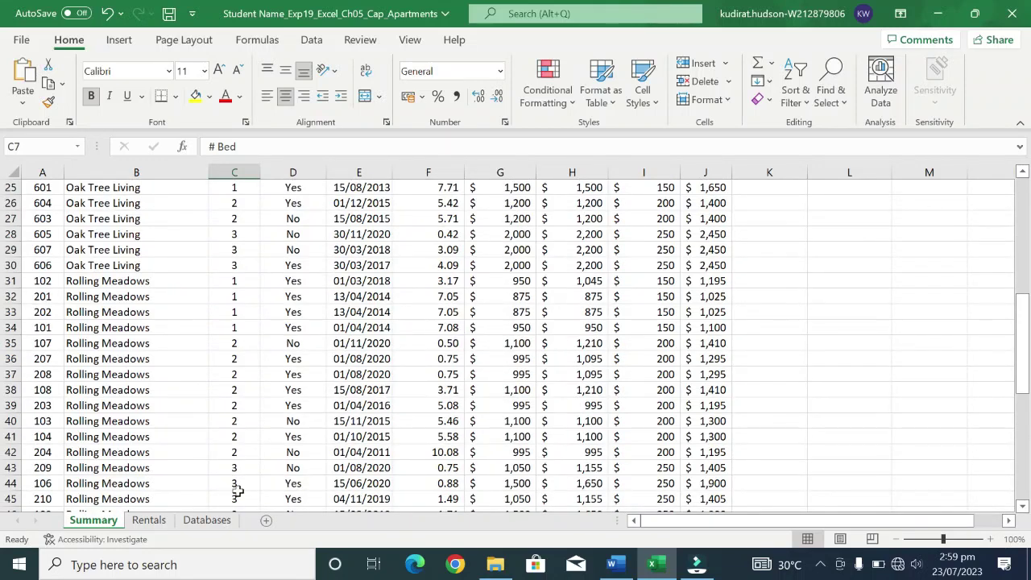
scroll(239, 491, "up", 3)
scroll(238, 491, "up", 5)
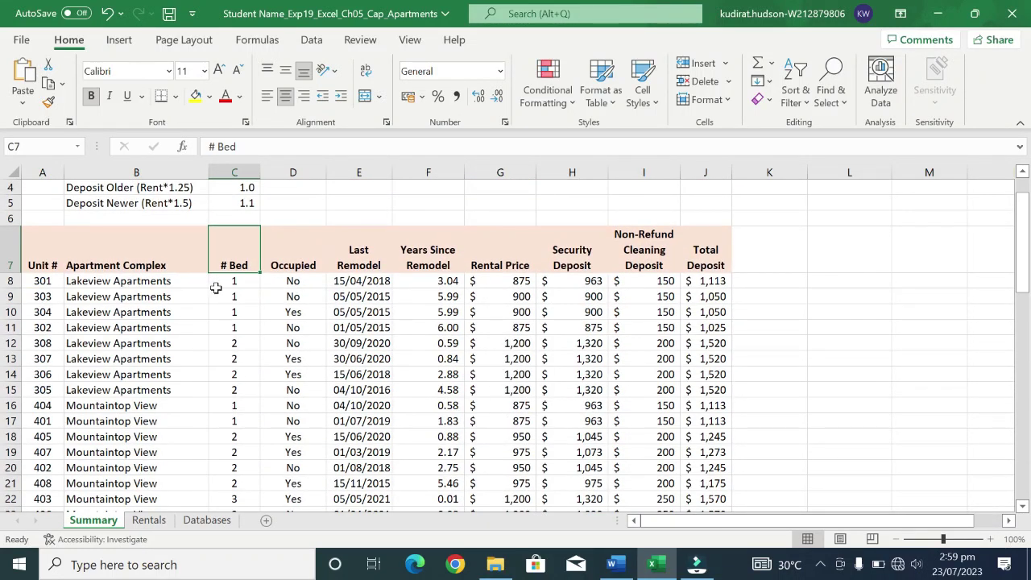
left_click(234, 327)
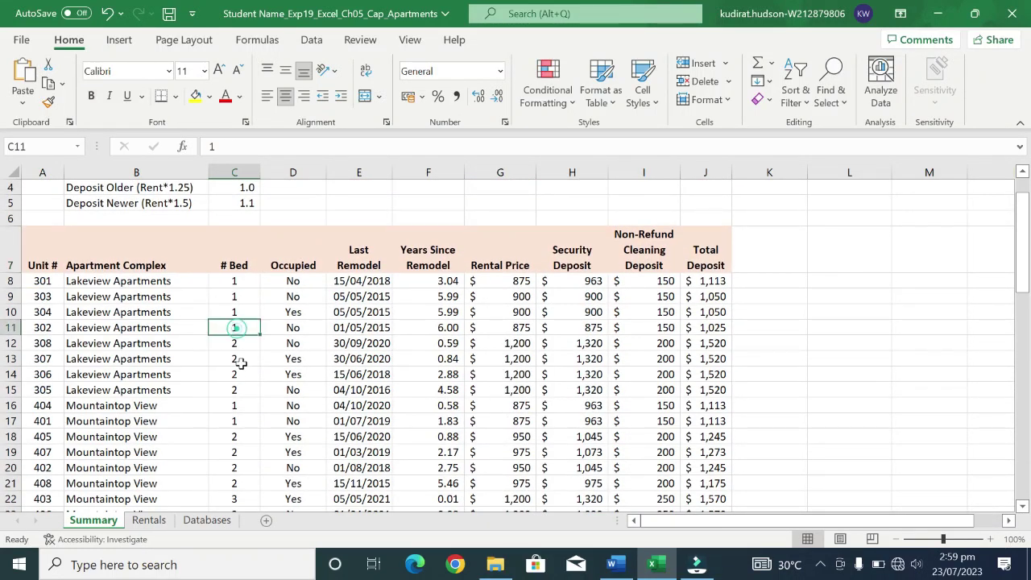
left_click(247, 358)
left_click(235, 406)
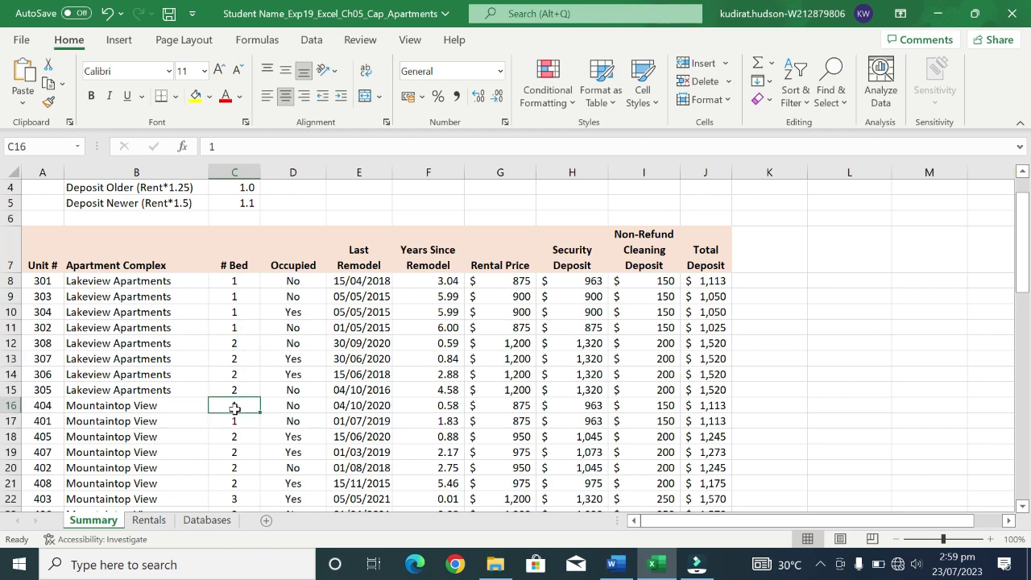
left_click(236, 433)
scroll(239, 455, "down", 1)
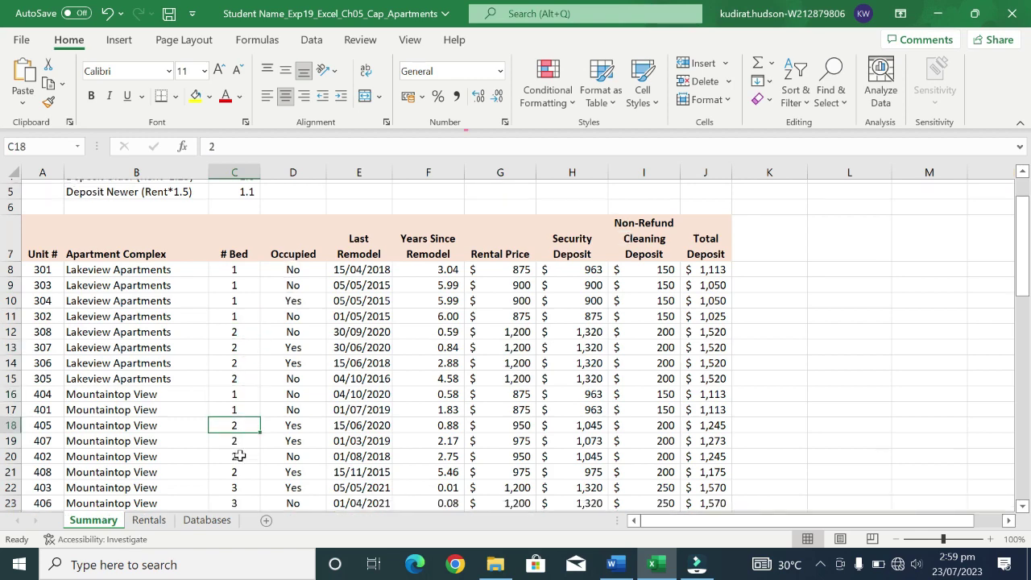
left_click(243, 451)
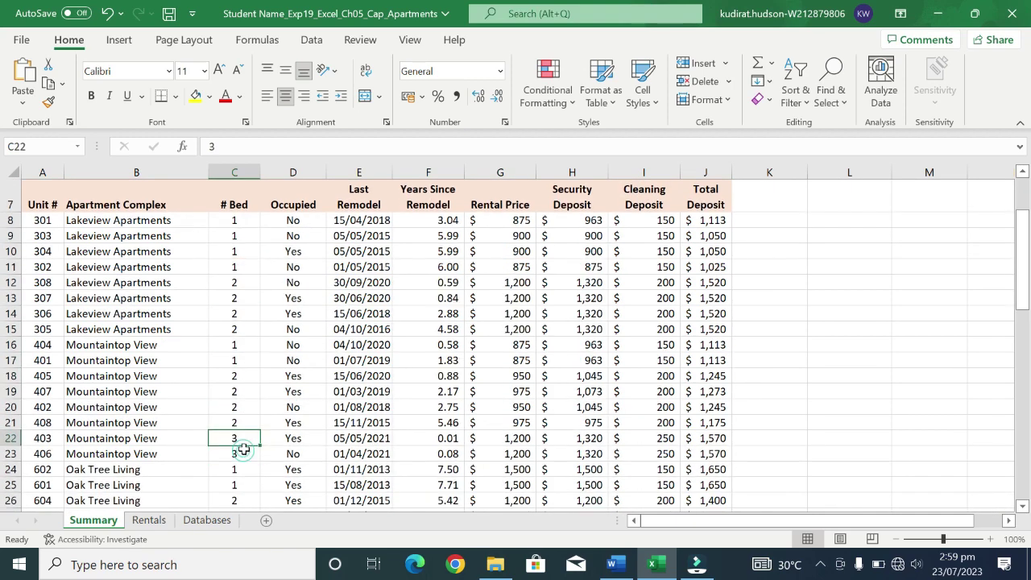
scroll(243, 451, "down", 3)
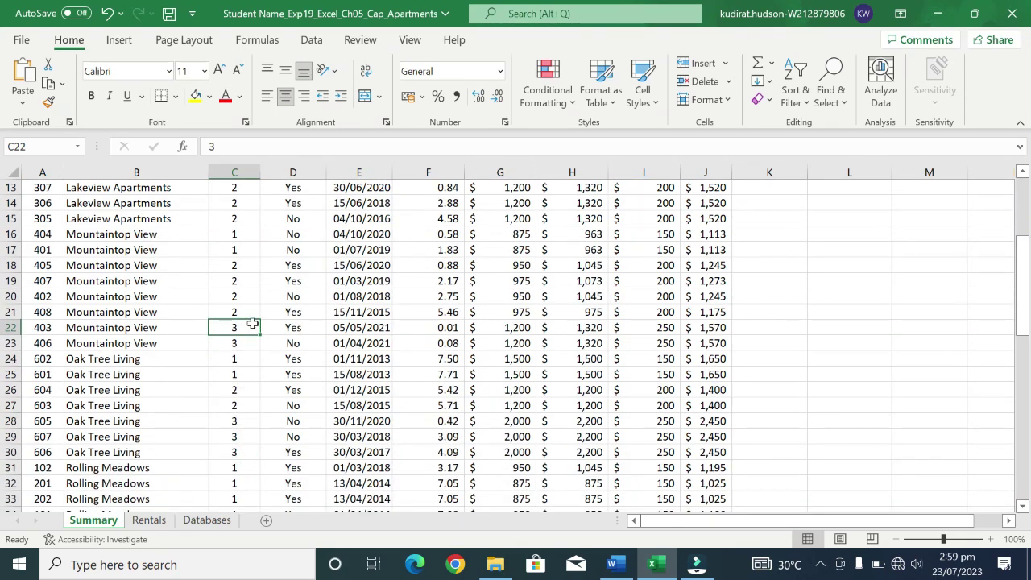
scroll(185, 311, "up", 4)
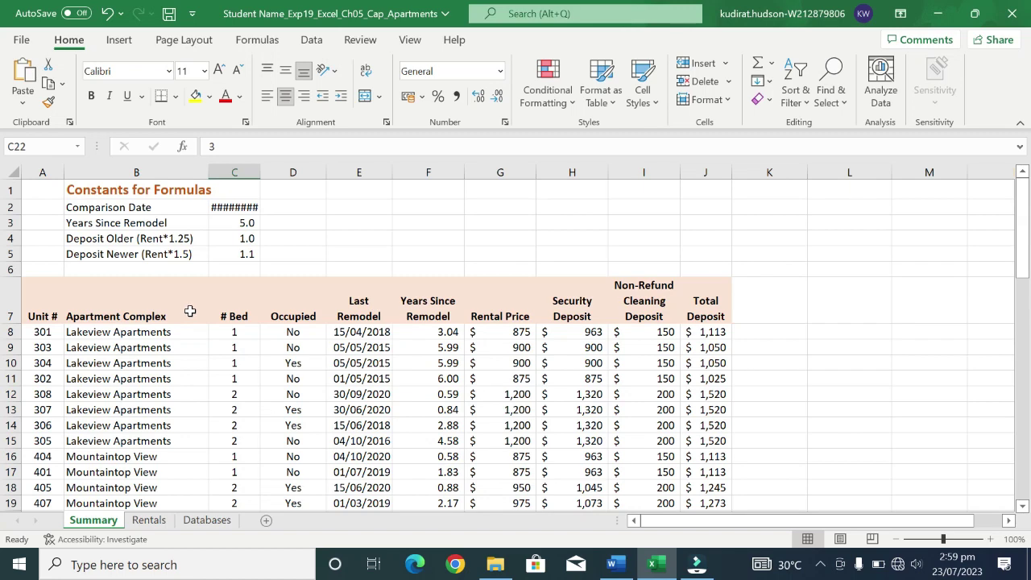
left_click(658, 566)
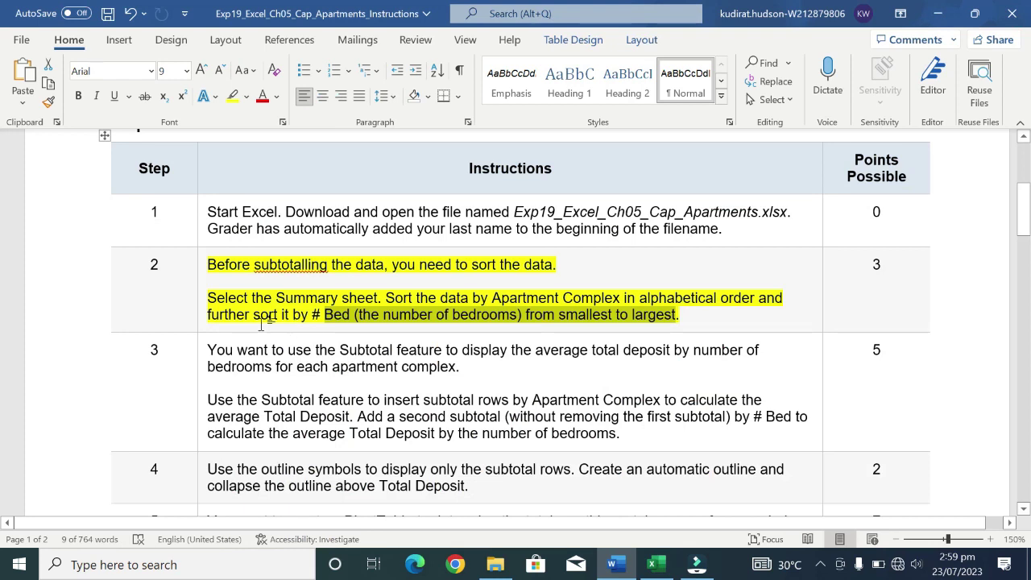
Move the yellow highlight from step 2's instructions to step 3's subtotal instructions
left_click(216, 323)
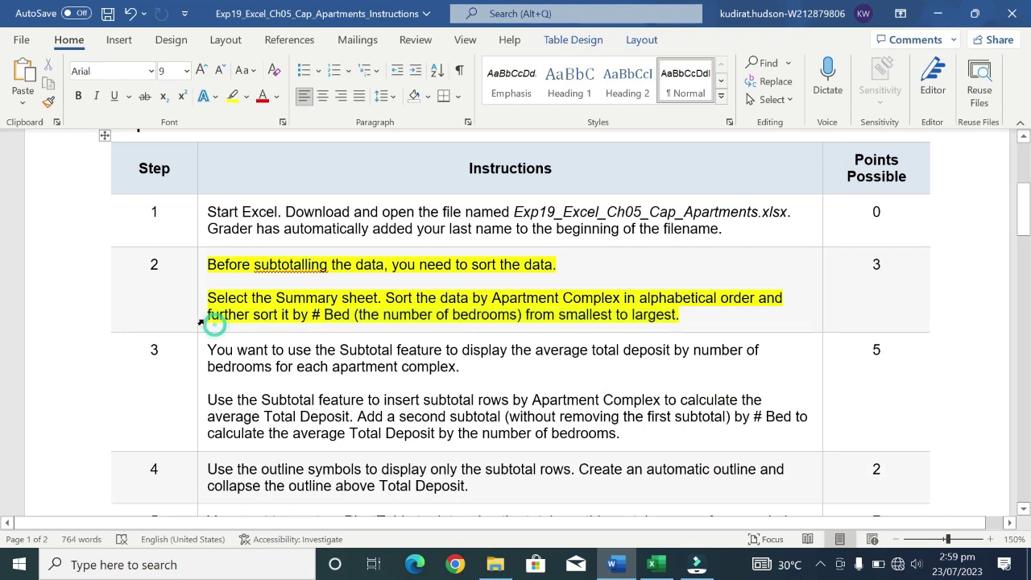
left_click(202, 319)
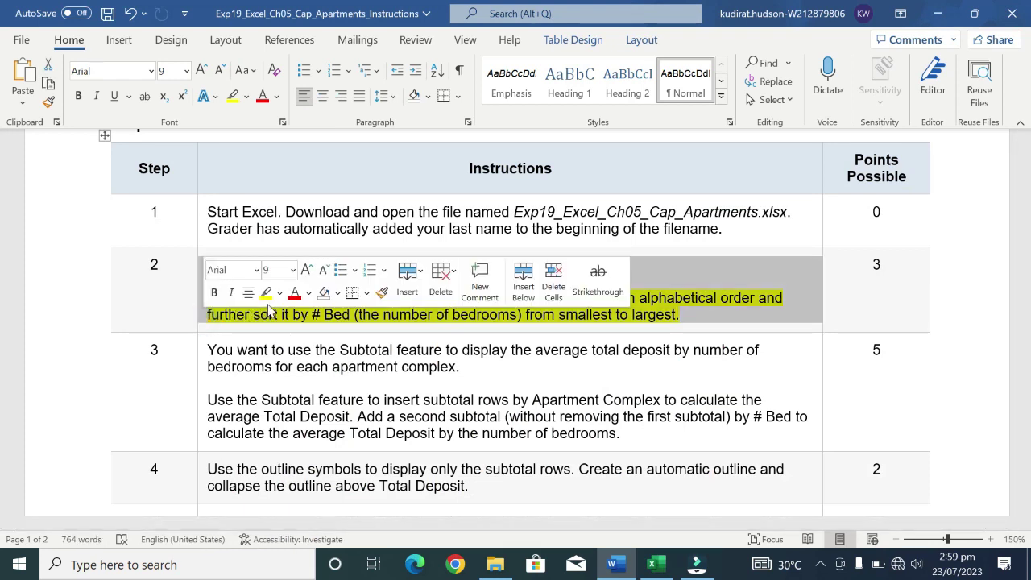
left_click(266, 298)
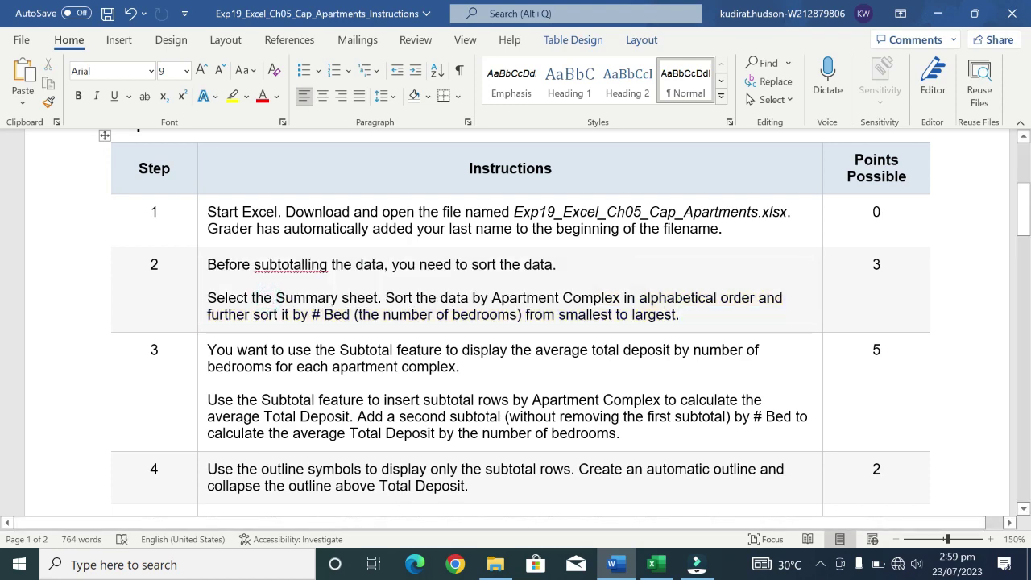
left_click(196, 435)
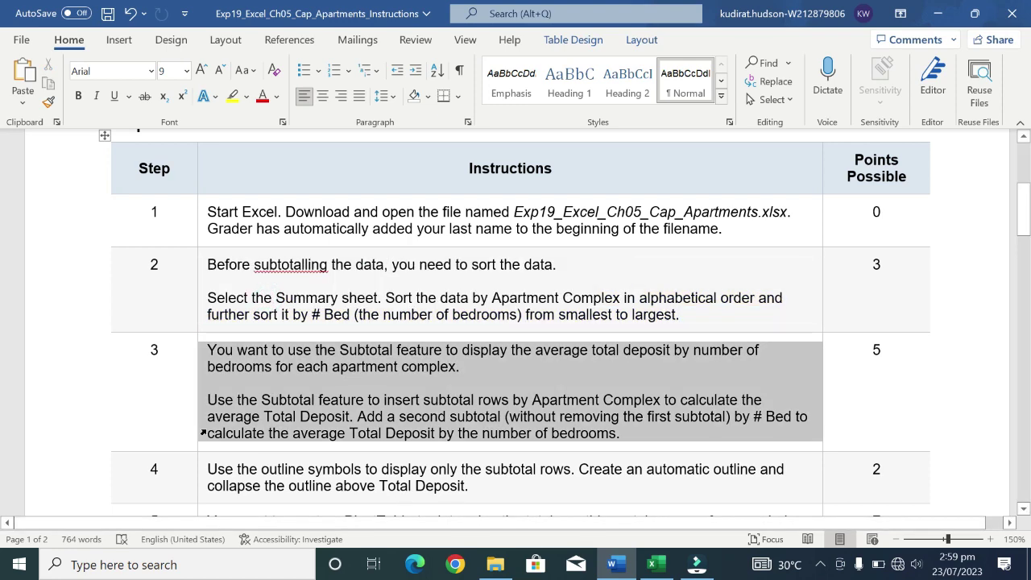
left_click(266, 404)
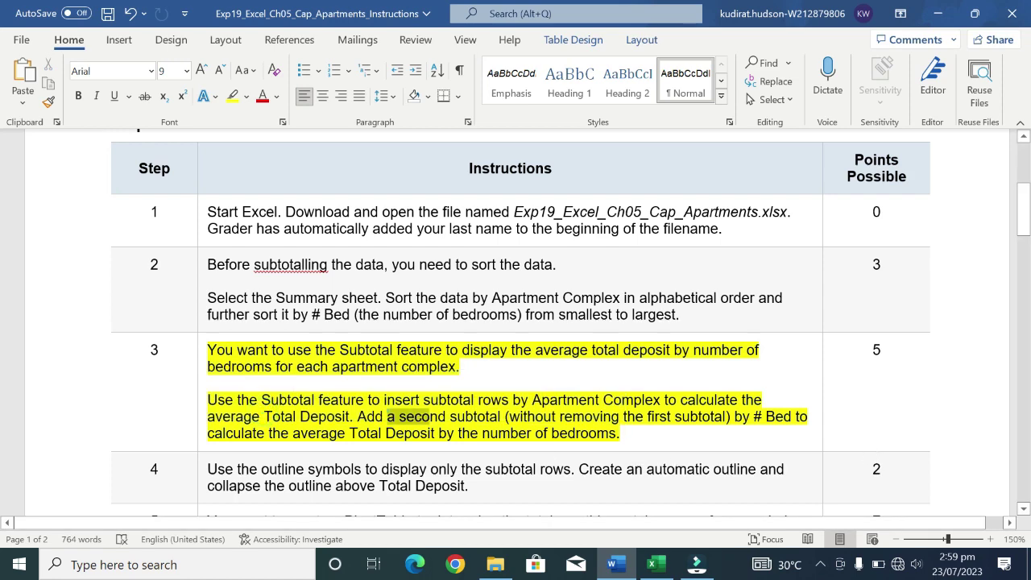
Review step 3's Subtotal and average Total Deposit wording, then switch to Excel
left_click_drag(399, 417, 424, 400)
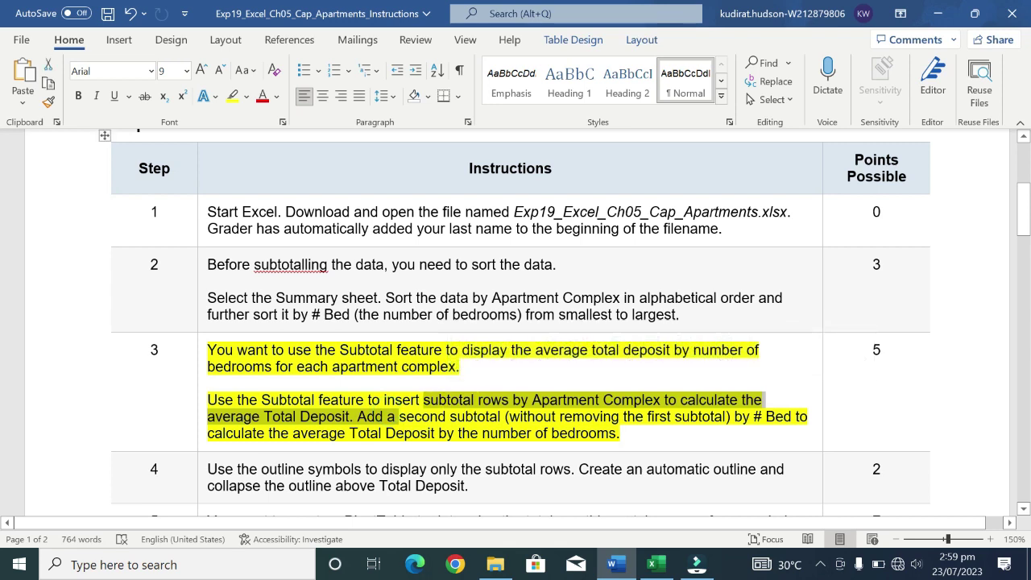
mouse_move(261, 399)
left_mouse_down()
mouse_move(513, 399)
mouse_move(559, 416)
mouse_move(621, 416)
mouse_move(602, 399)
mouse_move(740, 400)
left_mouse_up()
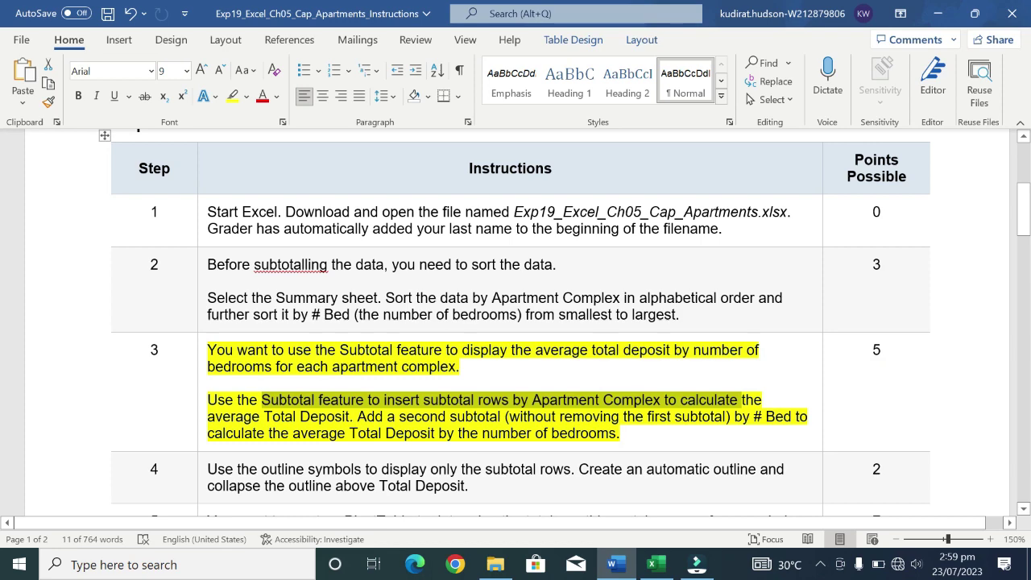
left_click_drag(349, 417, 208, 417)
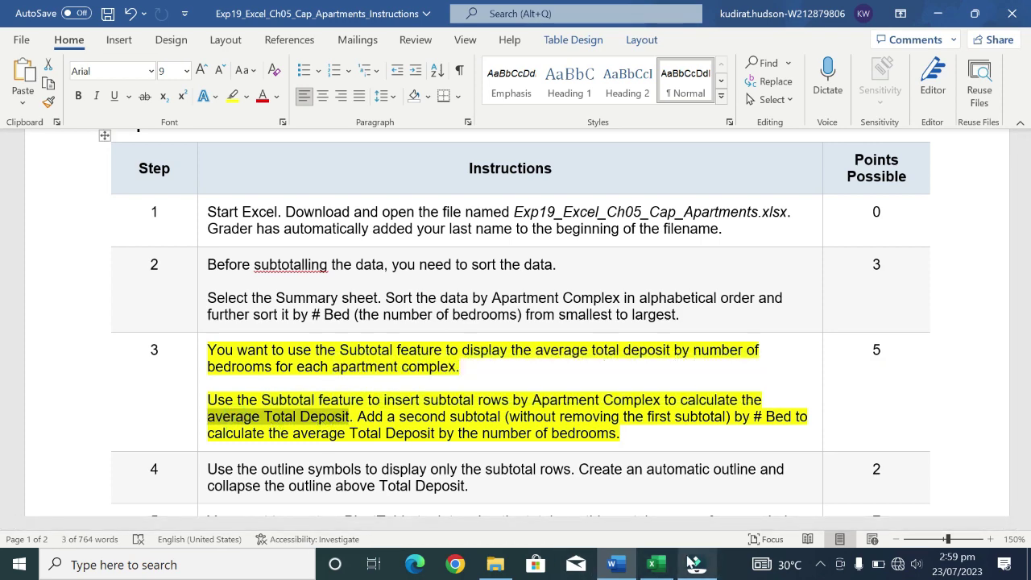
left_click(644, 571)
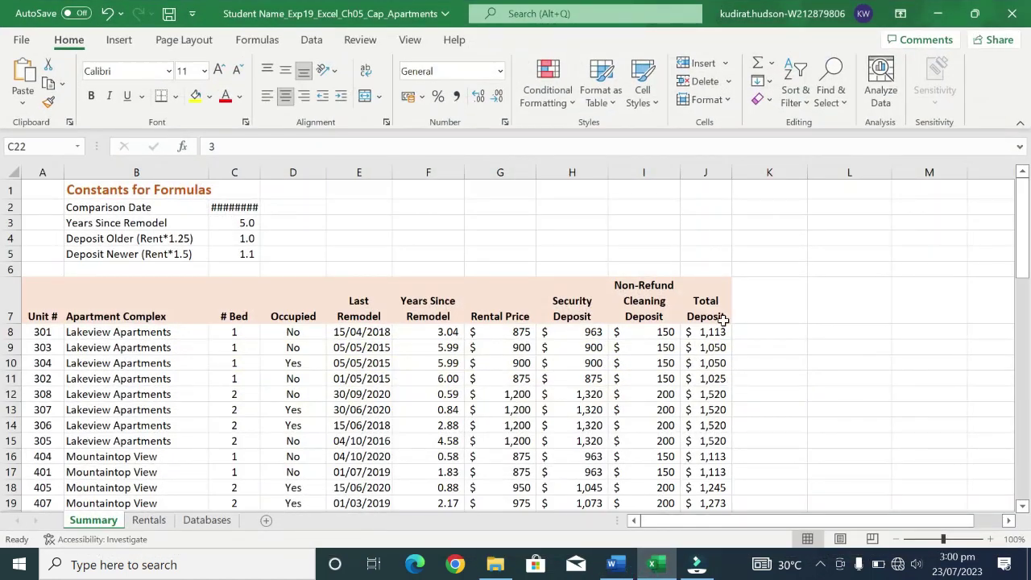
Add Subtotal rows using Average of Total Deposit at each change in Apartment Complex
left_click(410, 39)
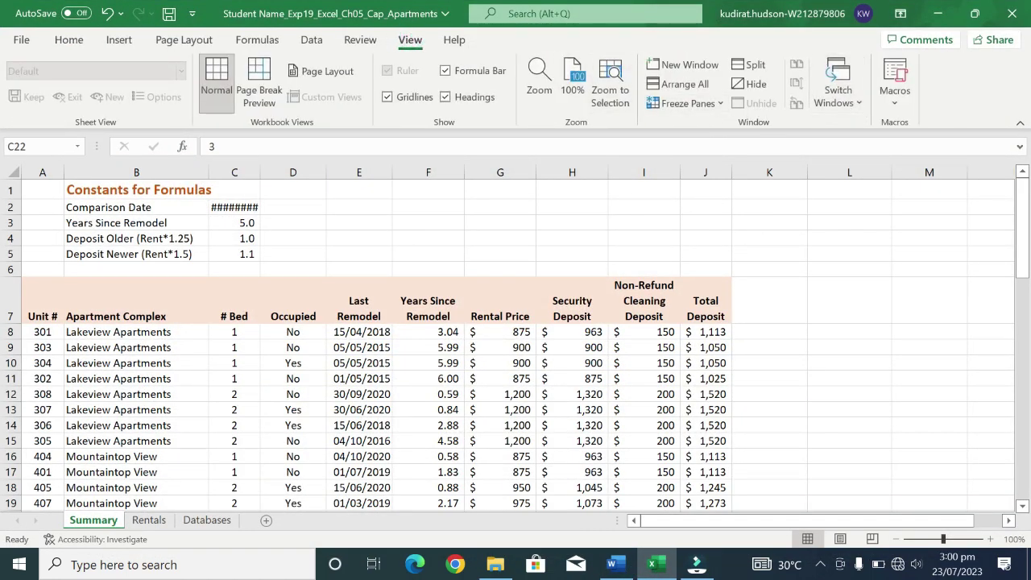
left_click(360, 39)
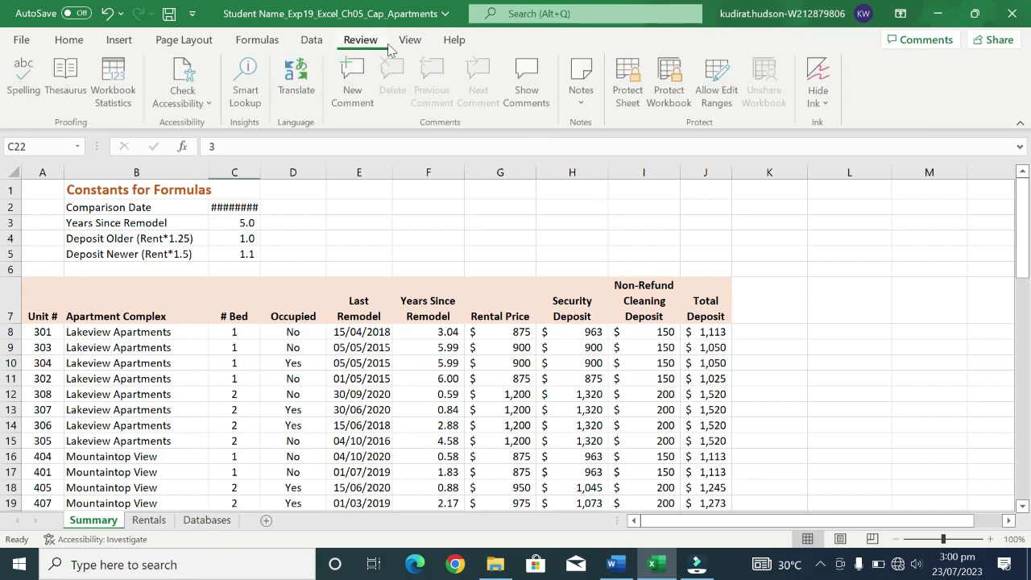
left_click(306, 40)
left_click(967, 89)
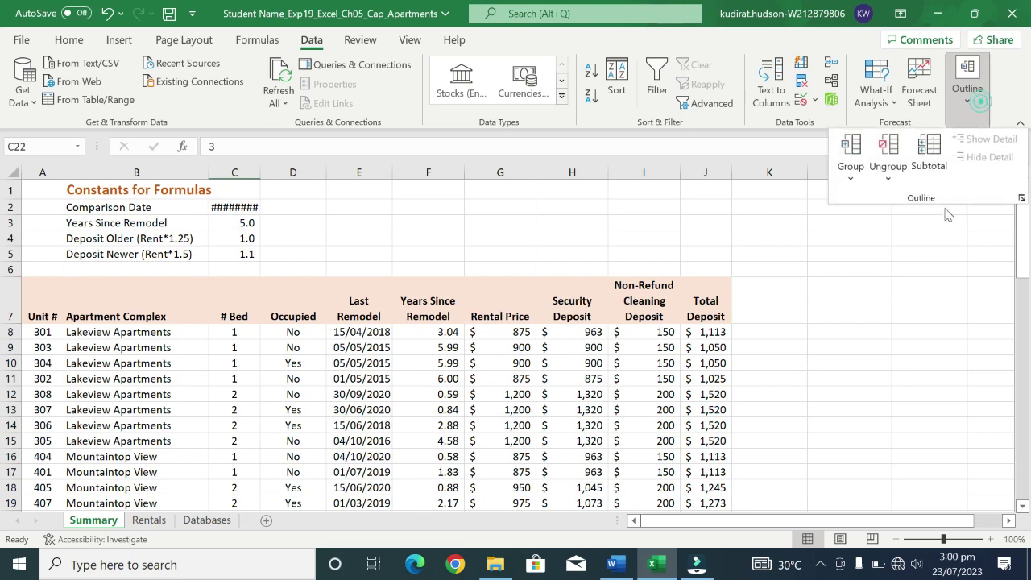
left_click(928, 153)
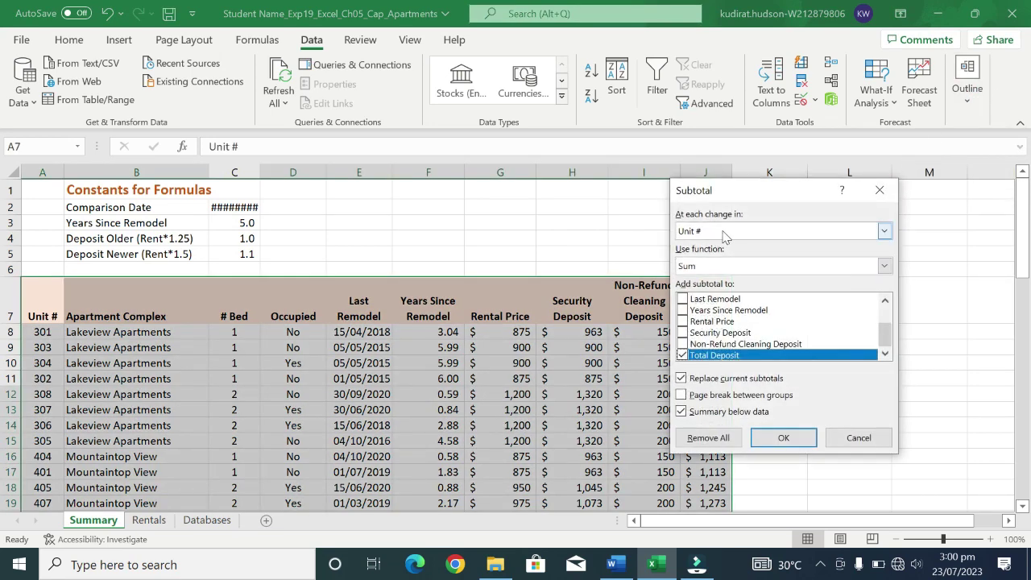
left_click(884, 231)
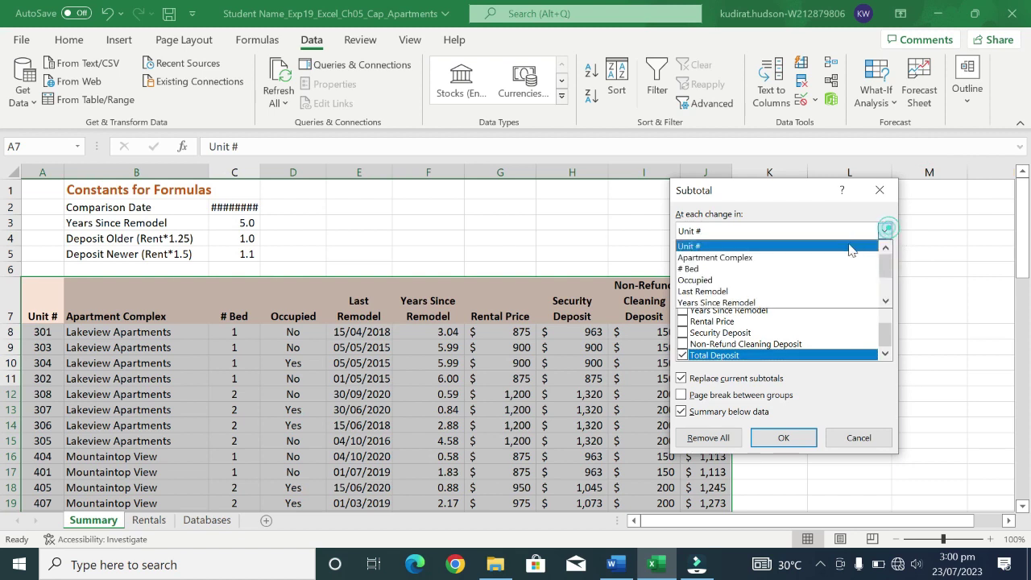
left_click(792, 257)
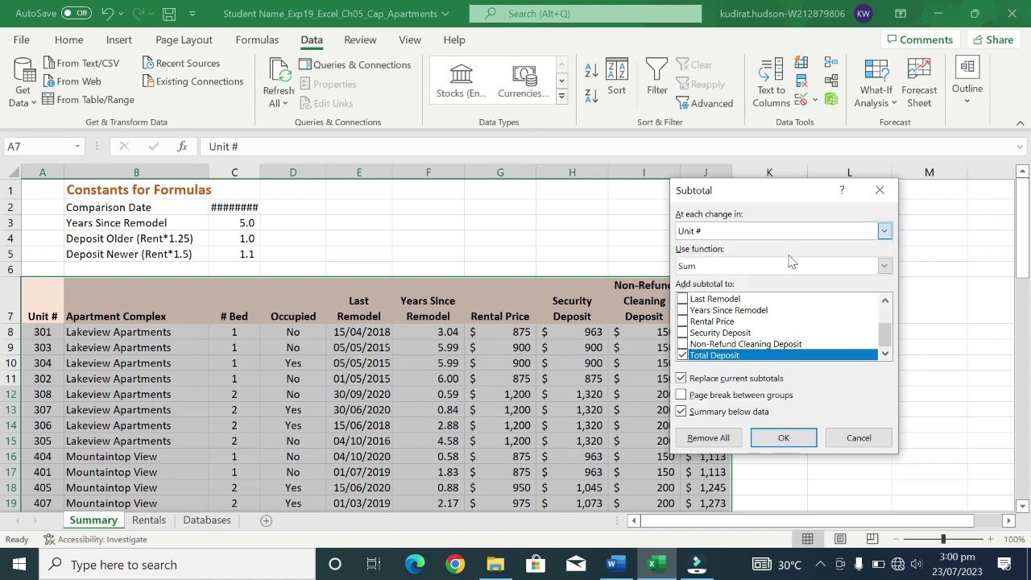
left_click(884, 266)
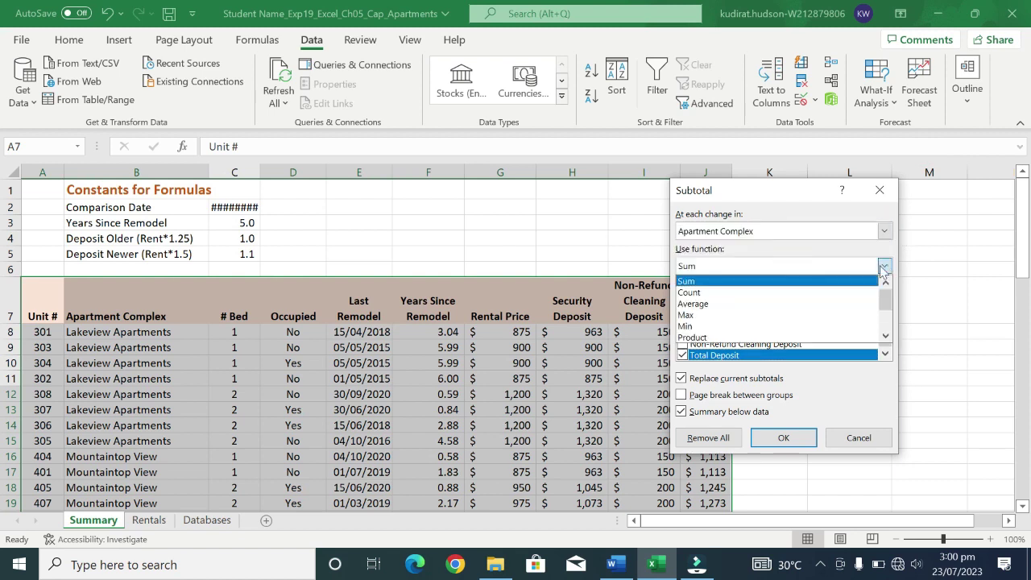
left_click(735, 310)
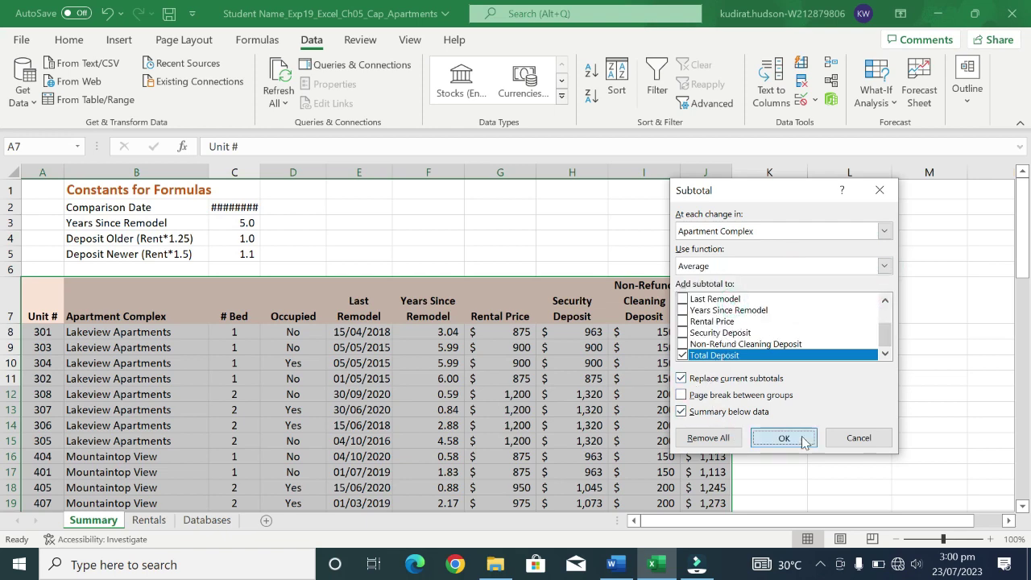
left_click(793, 435)
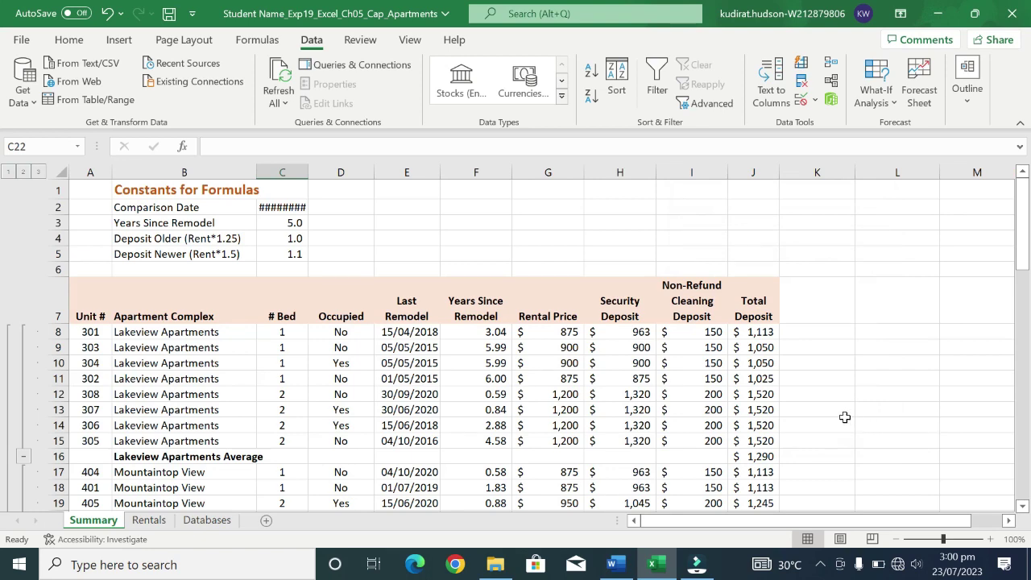
left_click(648, 568)
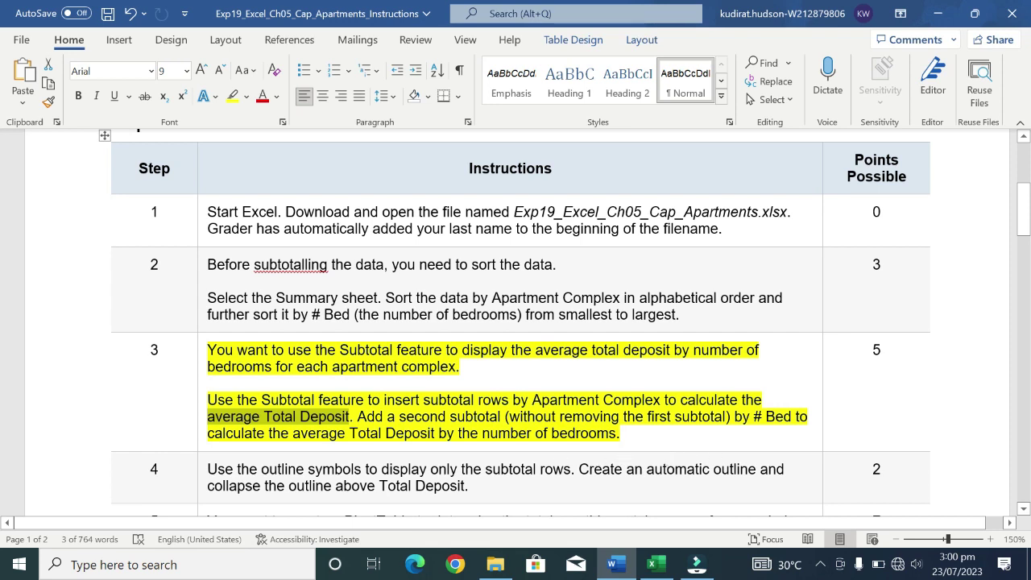
left_click_drag(386, 434, 617, 433)
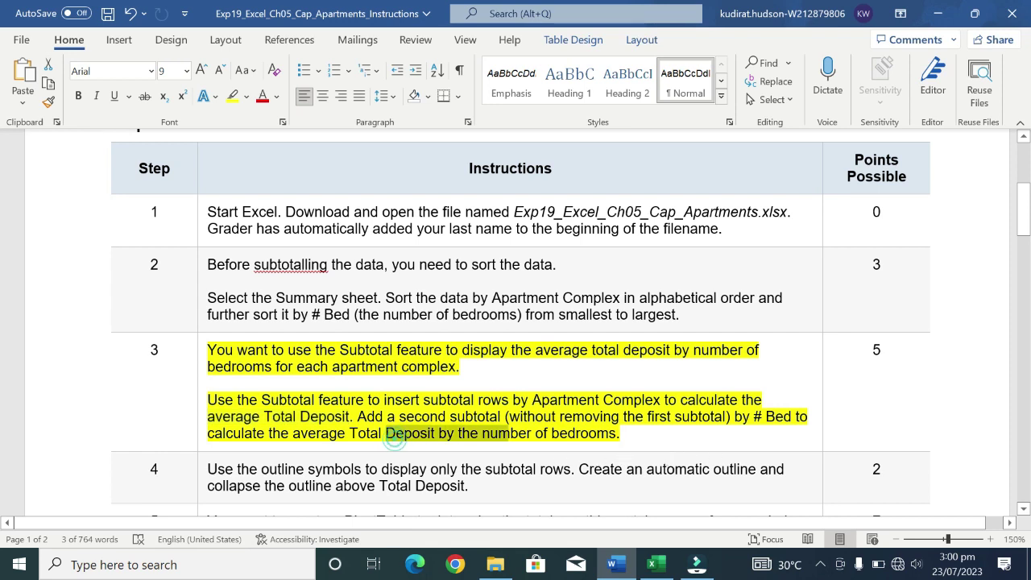
left_click(656, 564)
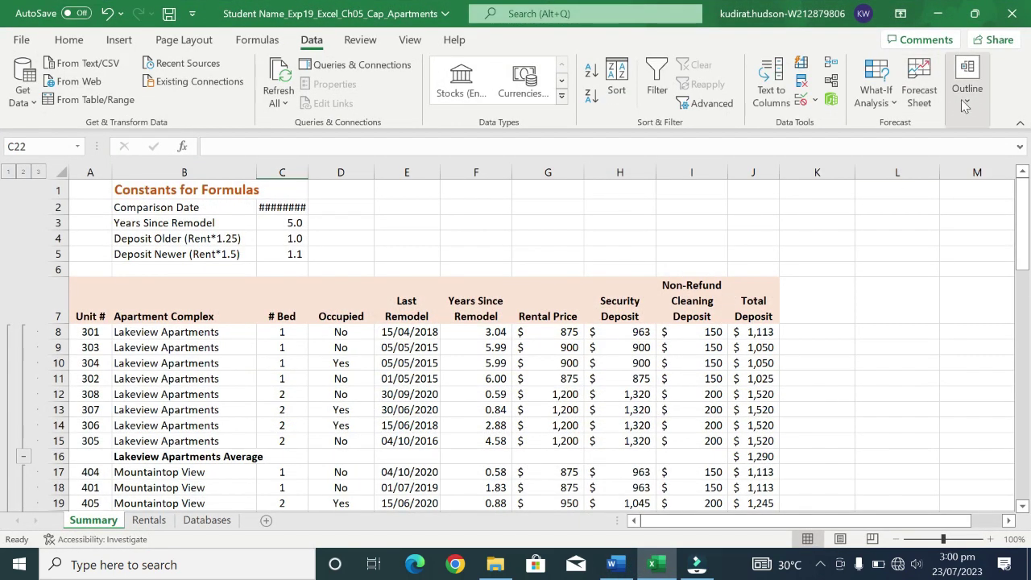
Redo the Subtotal at each change in # Bed, averaging Total Deposit
left_click(968, 101)
left_click(928, 154)
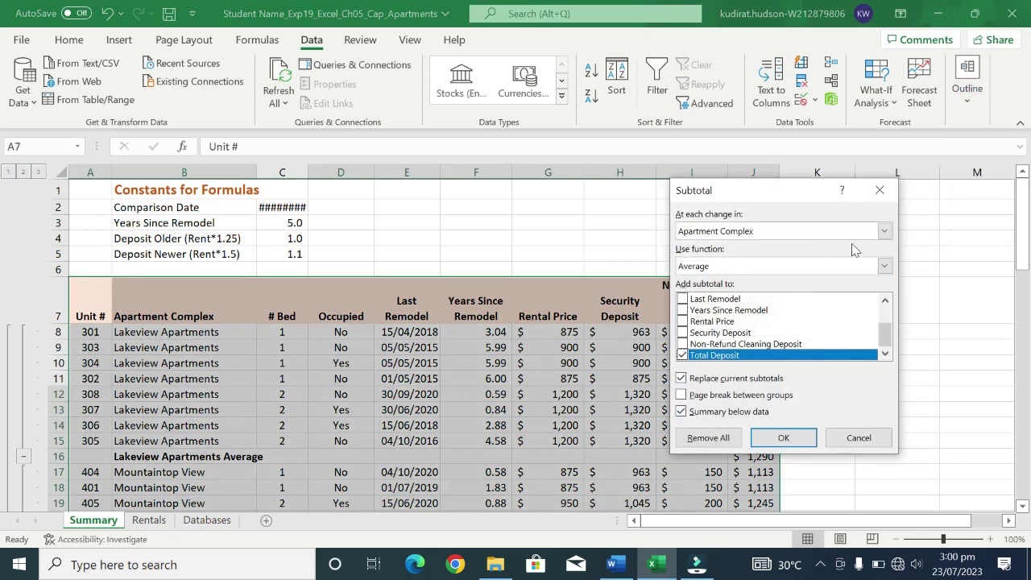
left_click(883, 231)
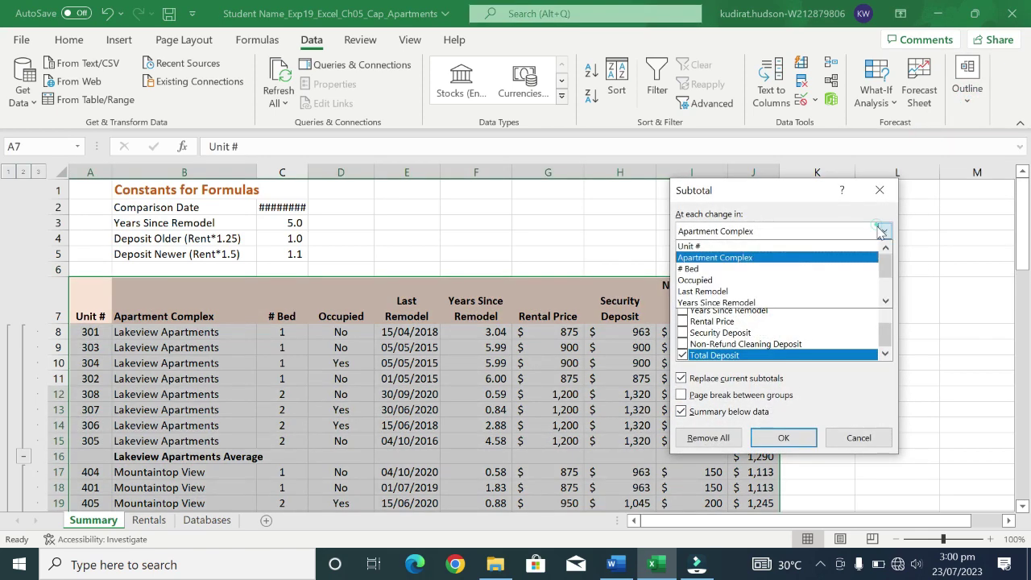
left_click(792, 271)
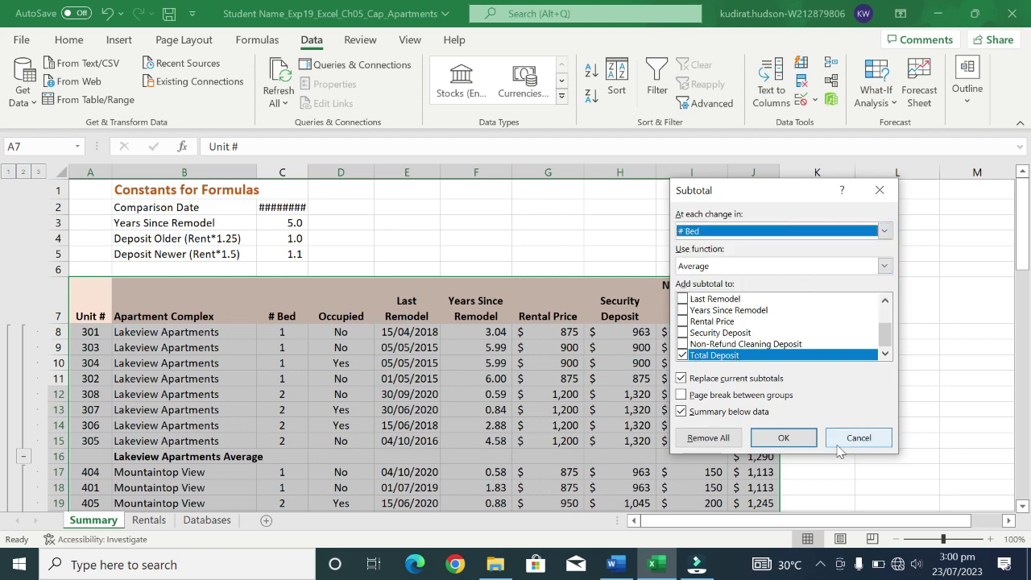
left_click(782, 437)
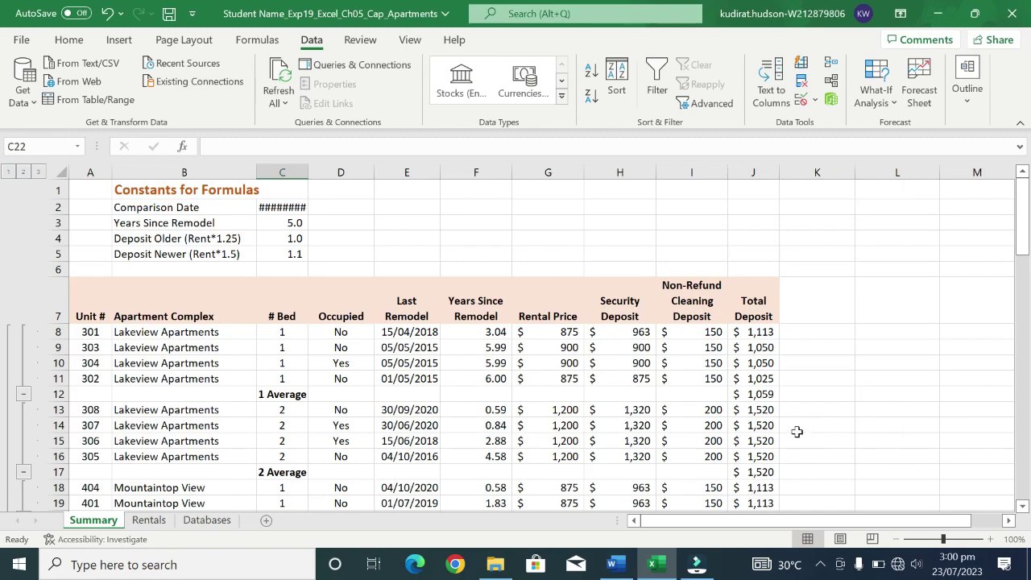
Scroll through the bedroom subtotals, from 1 Average $1,059 to the Grand Average $1,397
scroll(773, 425, "down", 1)
scroll(773, 424, "down", 3)
scroll(773, 425, "down", 1)
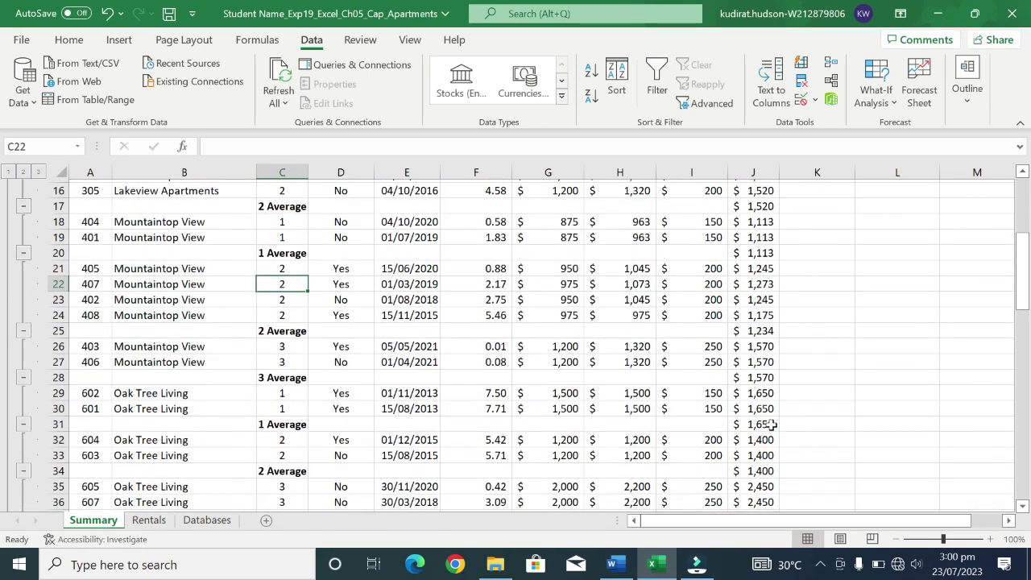
scroll(772, 429, "down", 1)
scroll(770, 426, "down", 2)
scroll(771, 426, "down", 2)
scroll(770, 425, "down", 3)
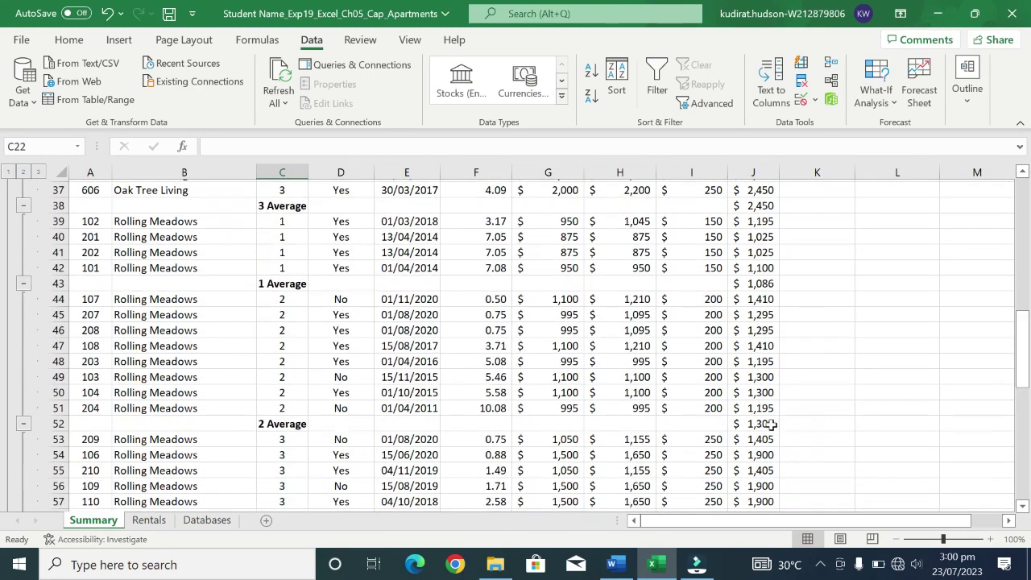
scroll(771, 424, "down", 2)
scroll(771, 424, "down", 1)
scroll(771, 425, "down", 2)
scroll(771, 425, "down", 1)
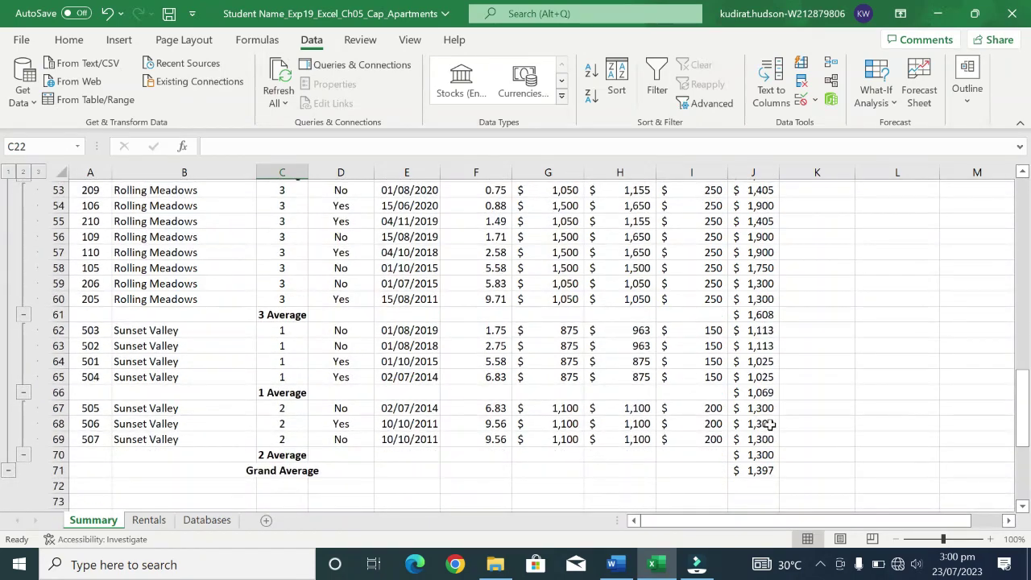
scroll(770, 424, "down", 2)
scroll(770, 425, "up", 1)
scroll(769, 425, "up", 1)
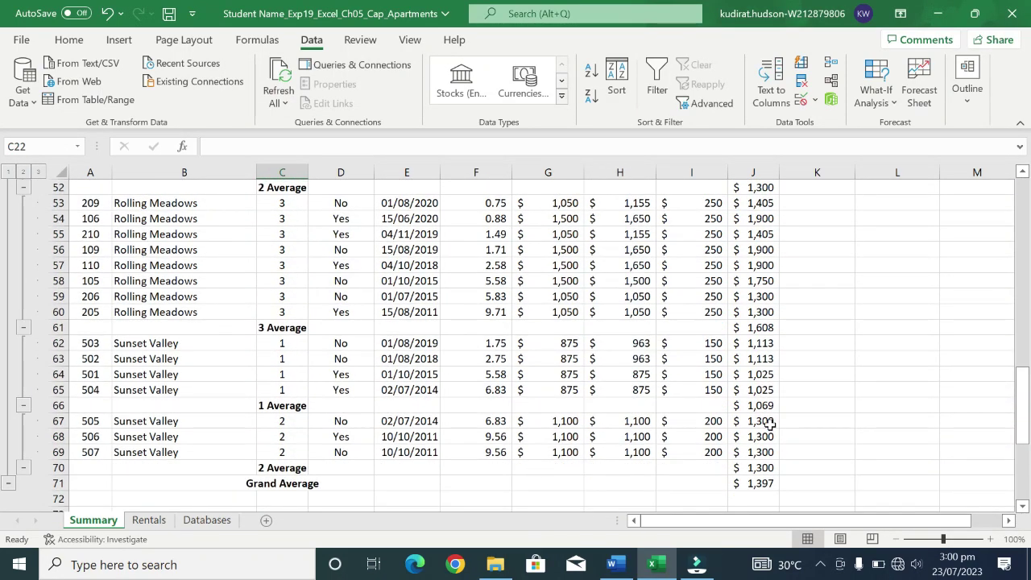
scroll(763, 422, "up", 1)
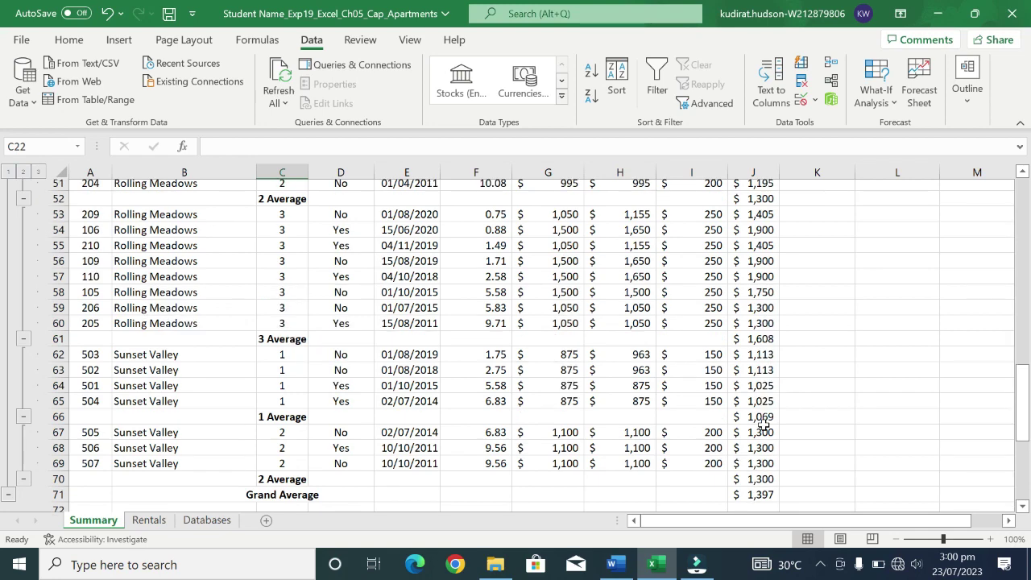
scroll(762, 421, "up", 2)
scroll(763, 421, "up", 2)
scroll(762, 421, "up", 4)
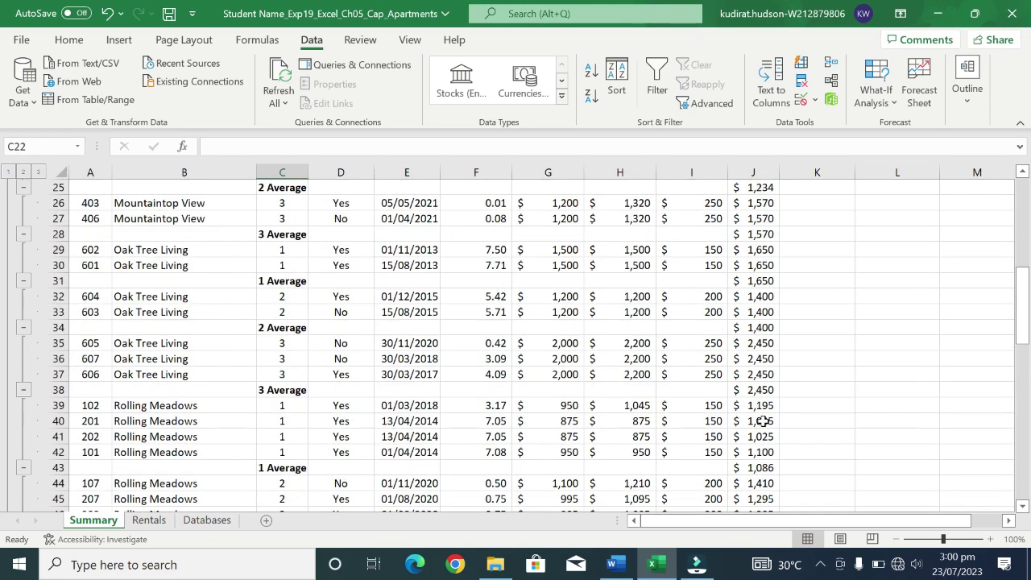
scroll(763, 420, "up", 3)
scroll(763, 421, "up", 3)
scroll(762, 421, "up", 2)
scroll(763, 421, "down", 1)
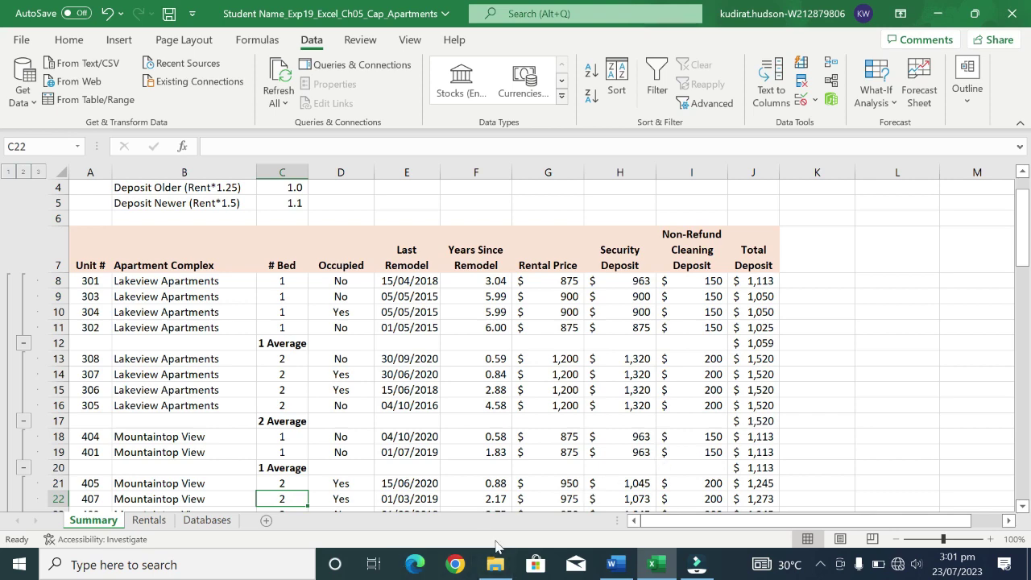
In the Word instructions, remove step 3's yellow highlight and highlight step 4 in yellow
left_click(617, 566)
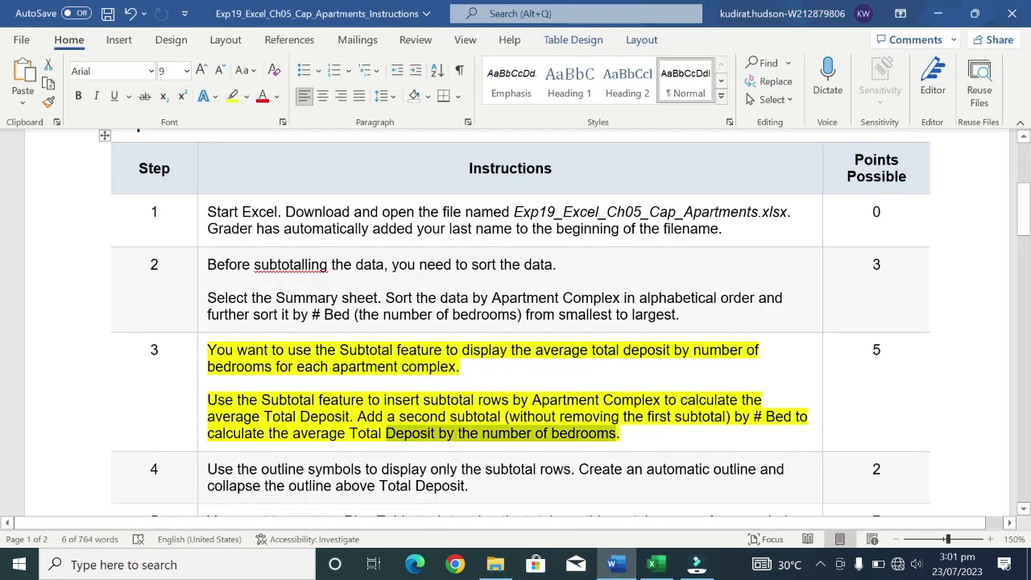
left_click(198, 436)
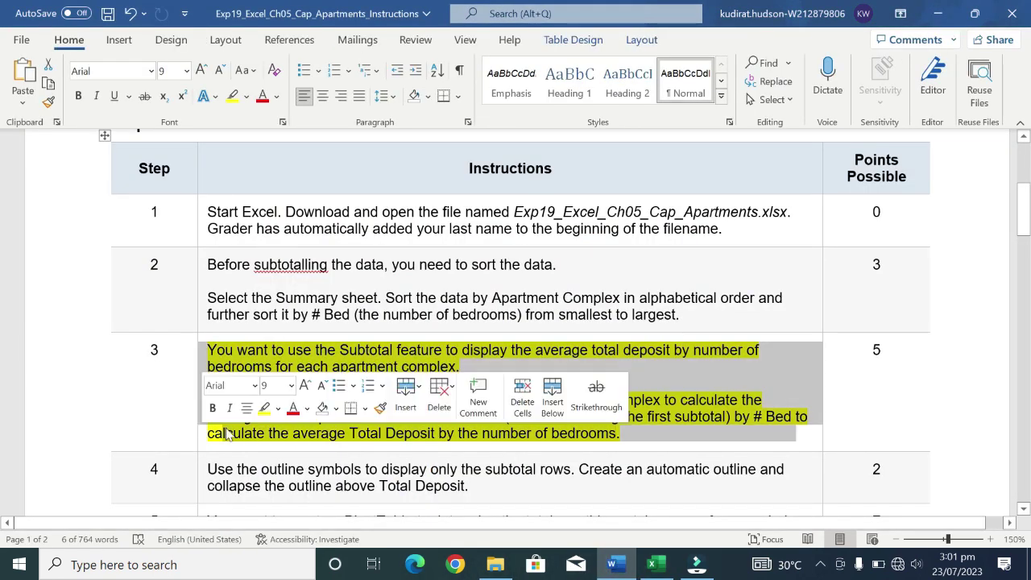
left_click(270, 415)
scroll(385, 429, "down", 3)
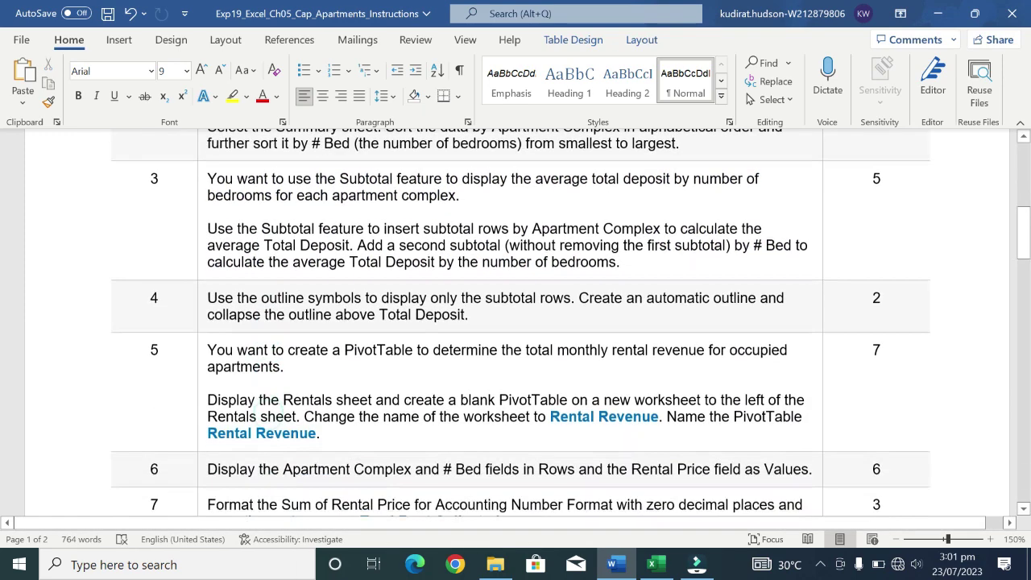
left_click(203, 327)
left_click(268, 299)
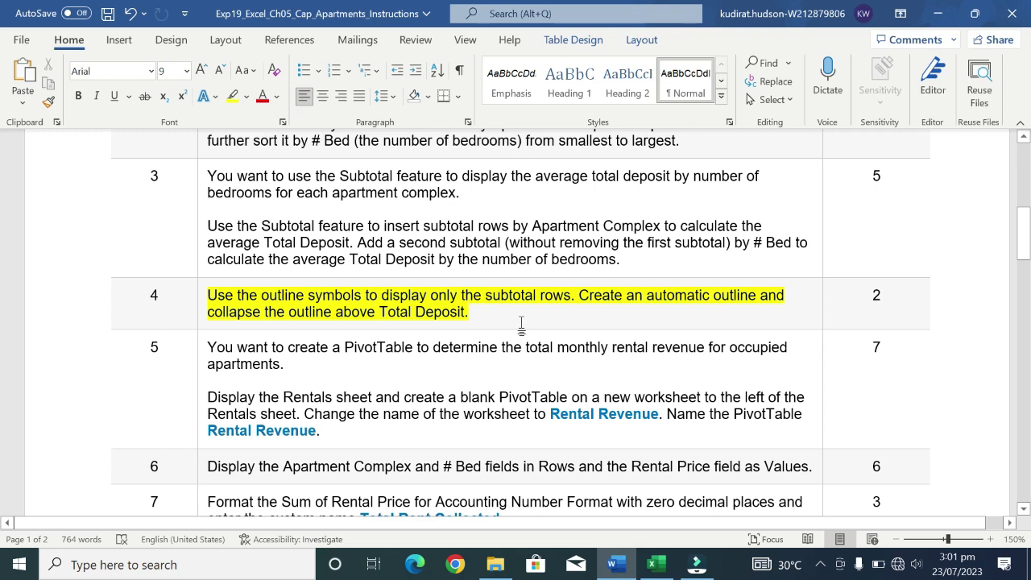
Return to the apartments workbook's Summary sheet with its # Bed subtotals
left_click(614, 567)
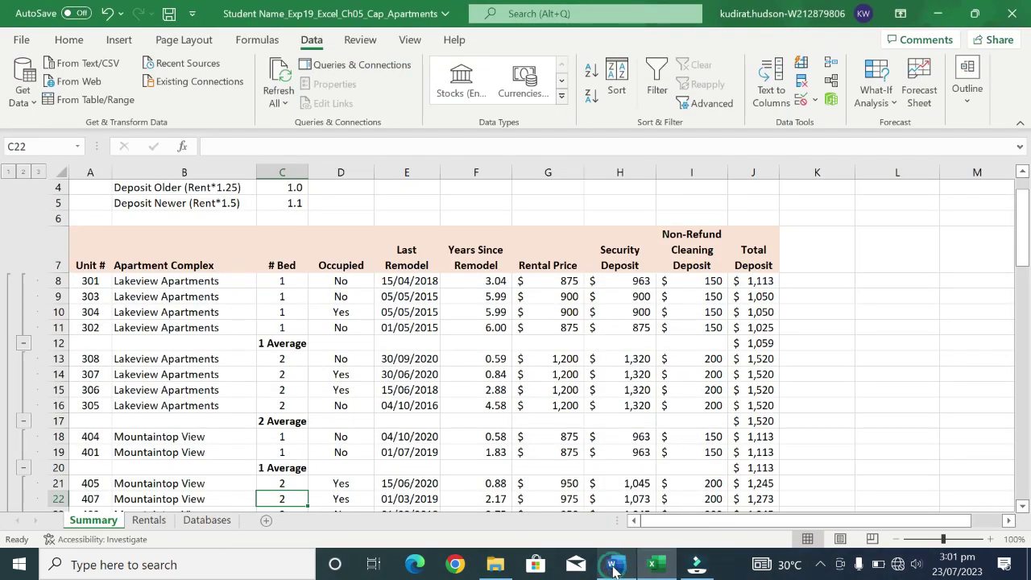
scroll(594, 491, "down", 2)
scroll(585, 498, "up", 1)
Collapse the Lakeview, Mountaintop View and Oak Tree Living bedroom groups to their average rows
scroll(585, 498, "up", 1)
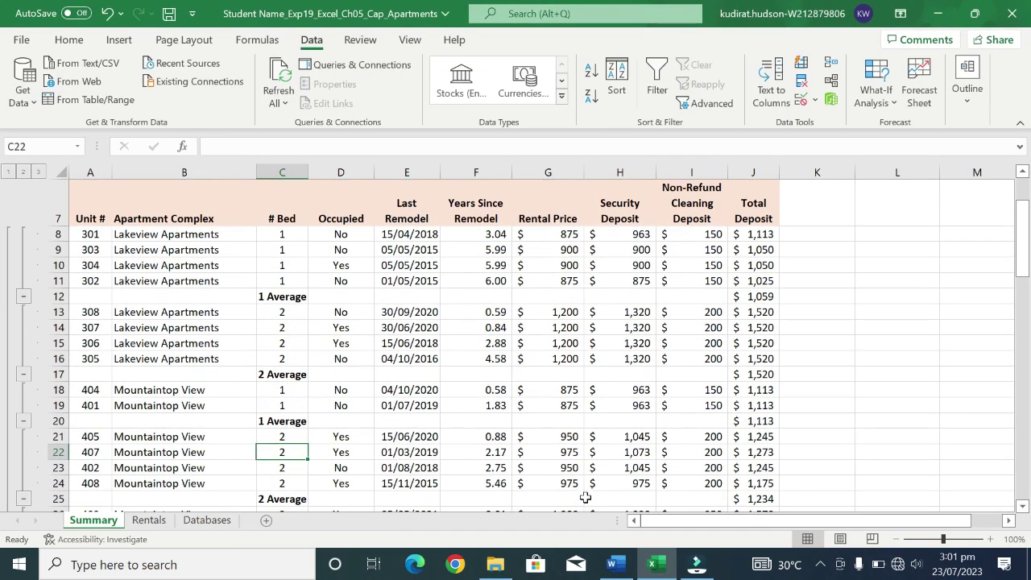
left_click(24, 296)
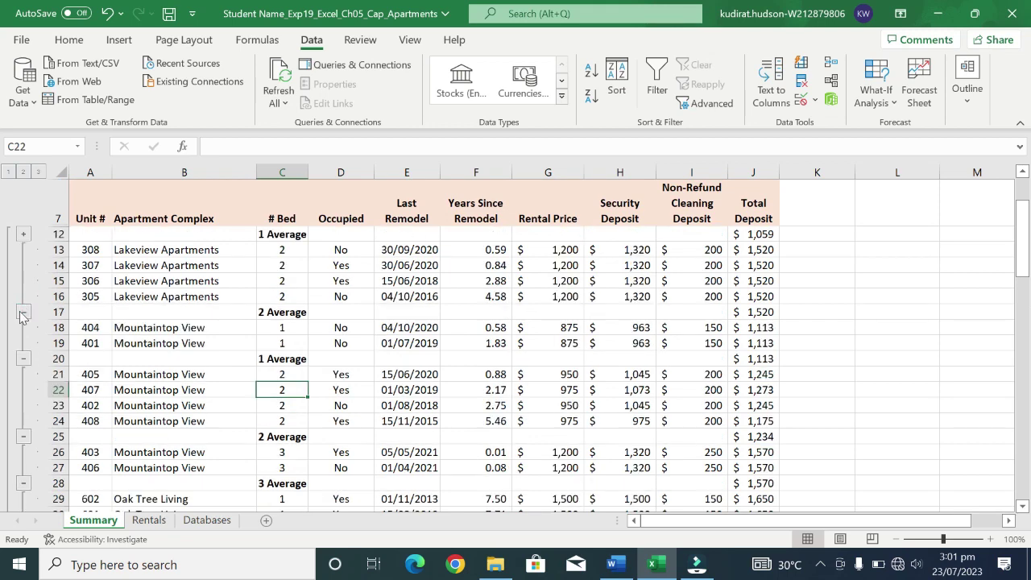
left_click(23, 312)
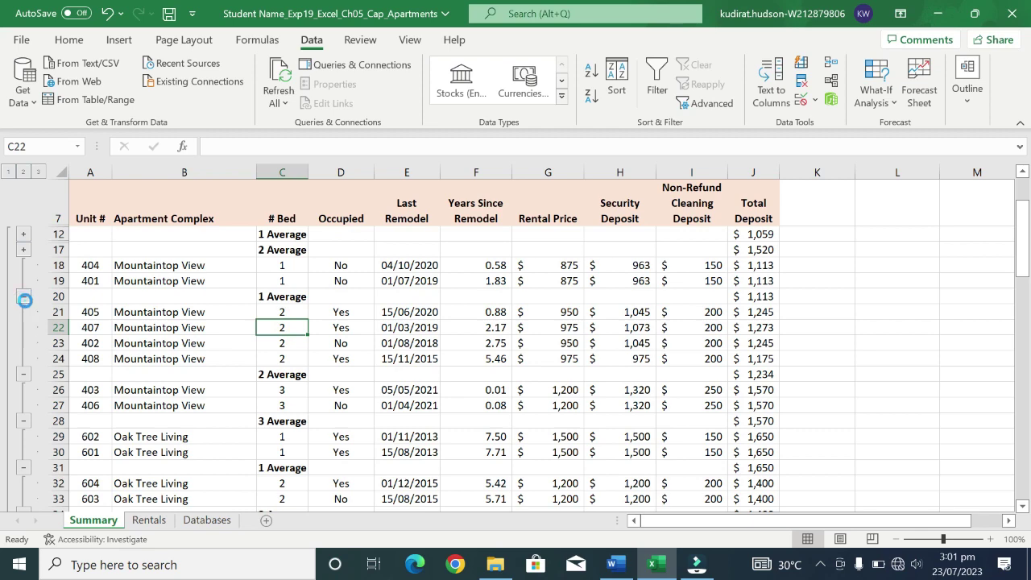
left_click(24, 298)
left_click(24, 343)
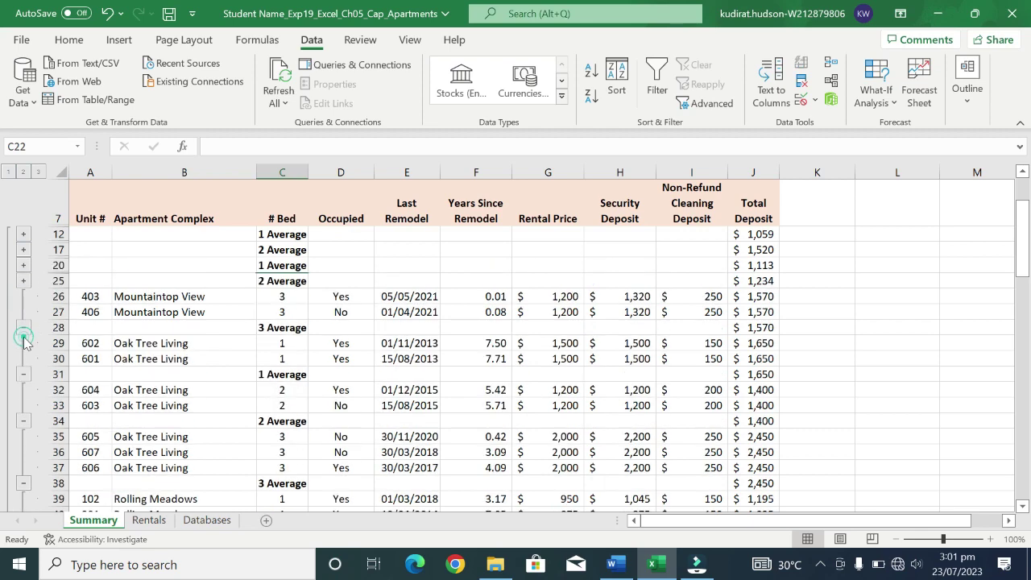
left_click(24, 329)
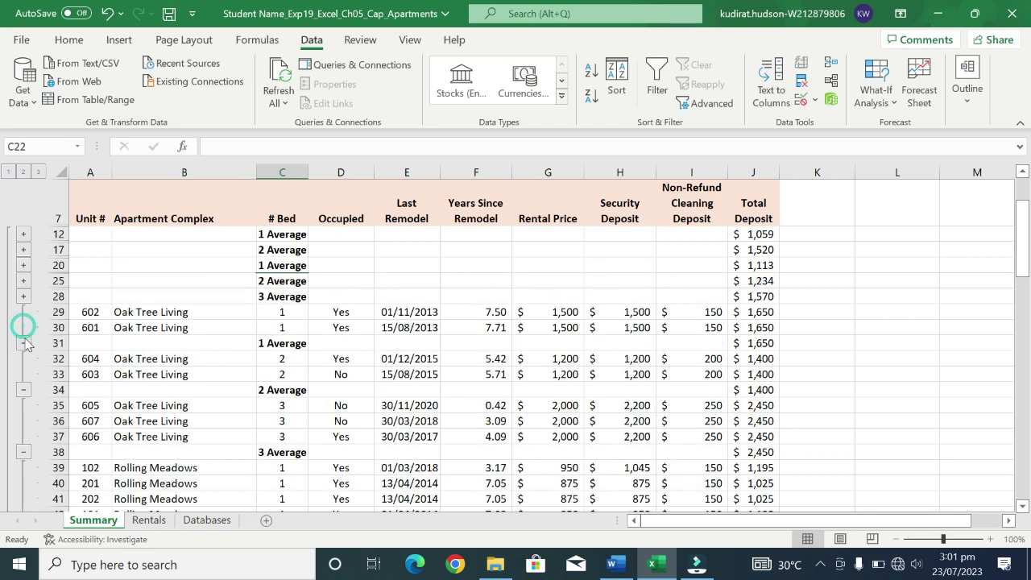
left_click(23, 343)
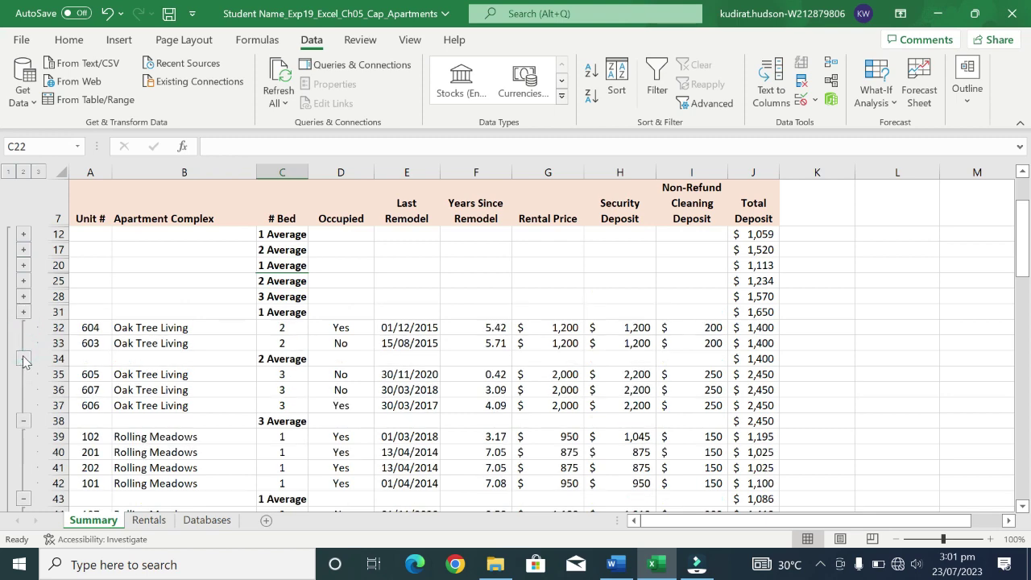
left_click(23, 359)
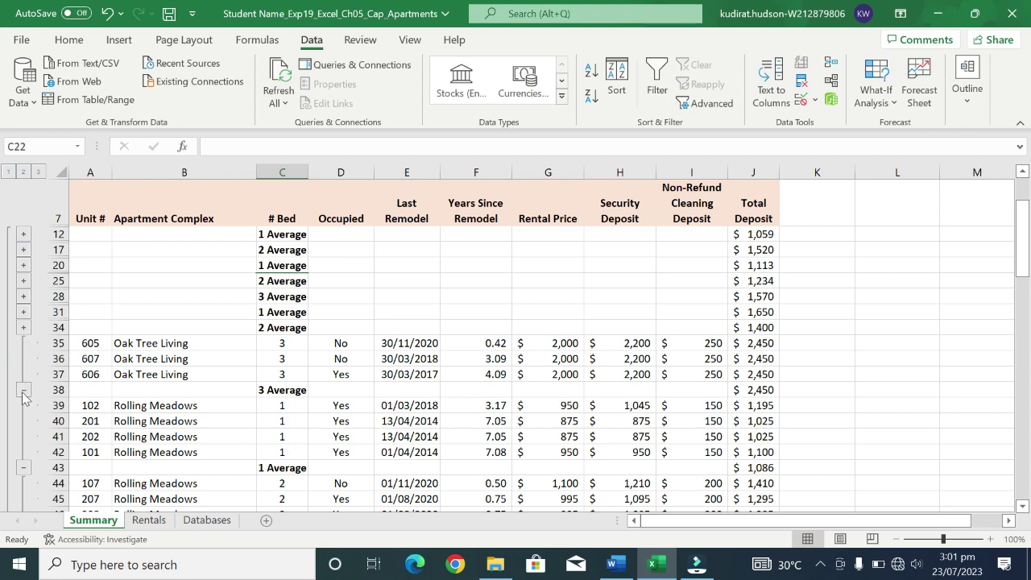
left_click(23, 392)
Collapse the Rolling Meadows 1–3 bed groups and Sunset Valley's 1-bed group to averages
left_click(23, 418)
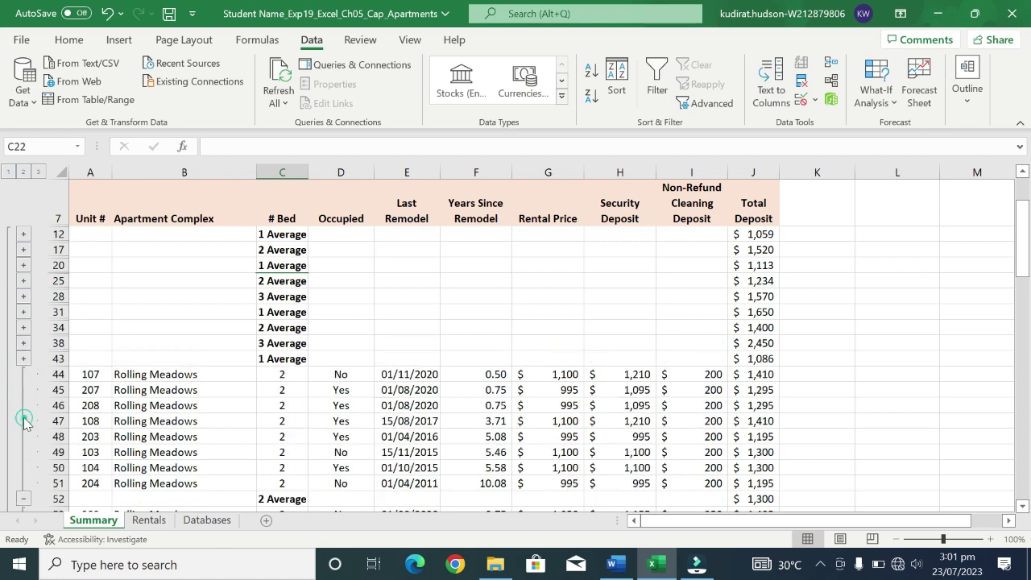
left_click(23, 499)
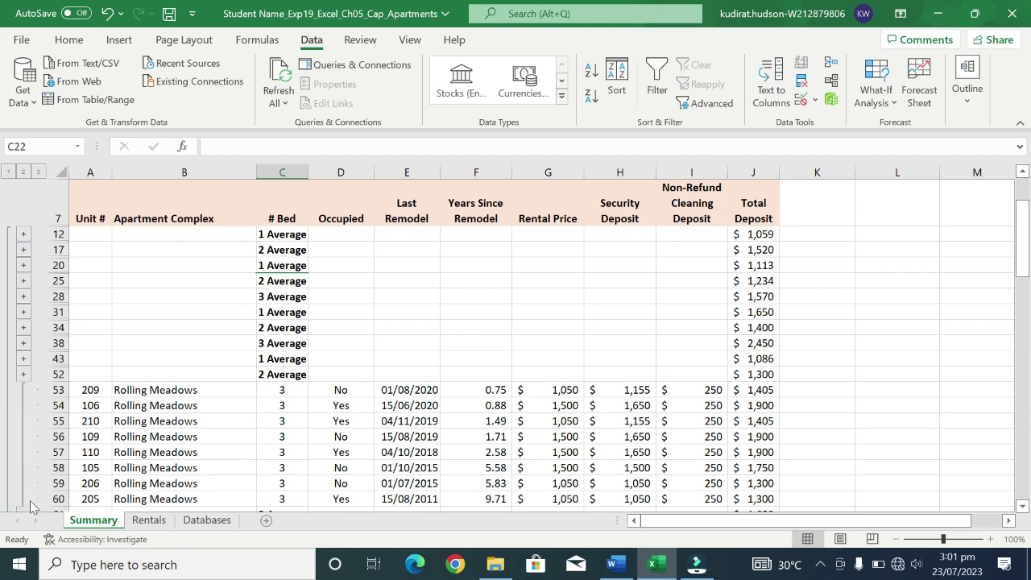
scroll(32, 451, "down", 1)
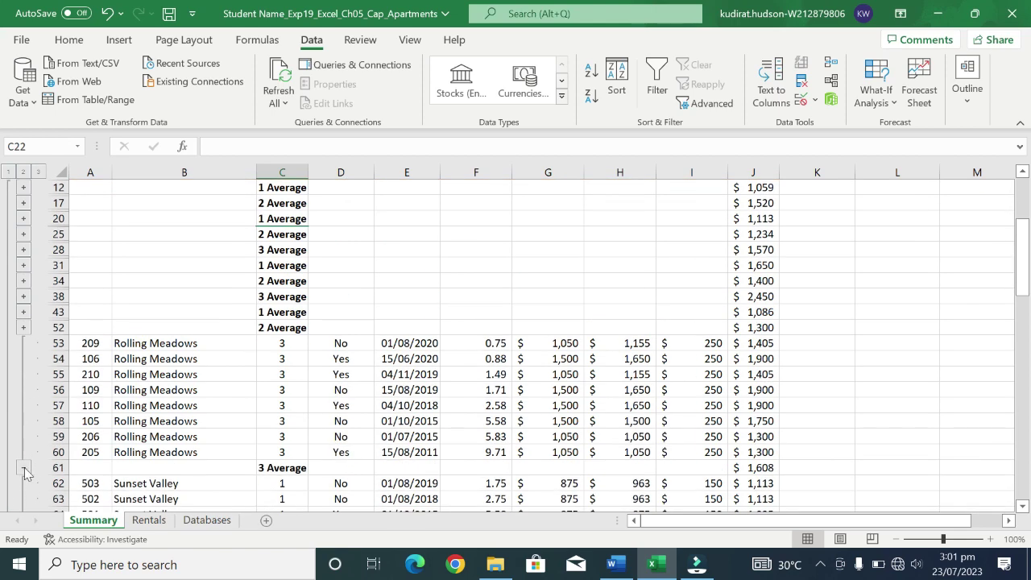
left_click(24, 468)
scroll(25, 435, "down", 2)
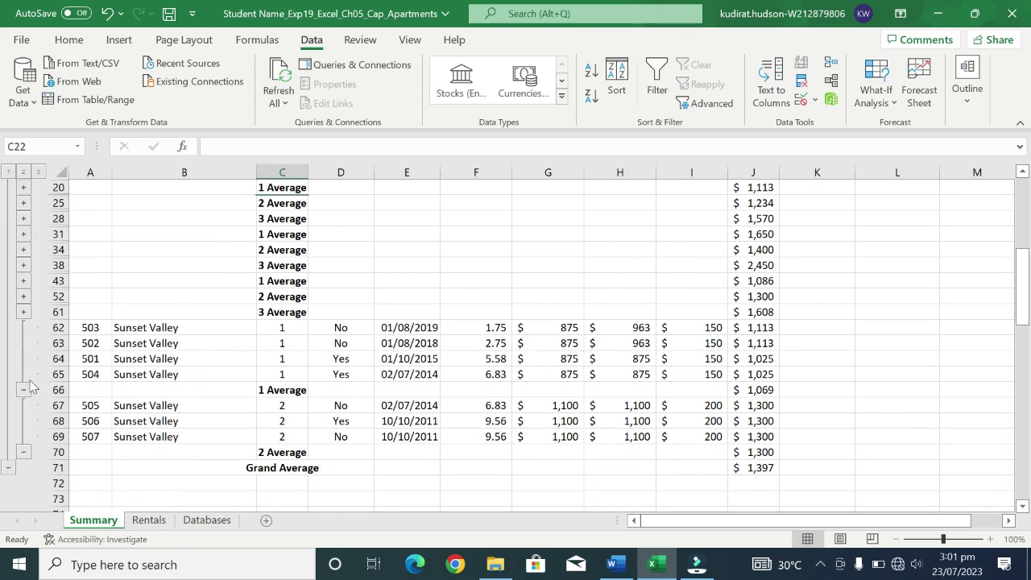
left_click(24, 390)
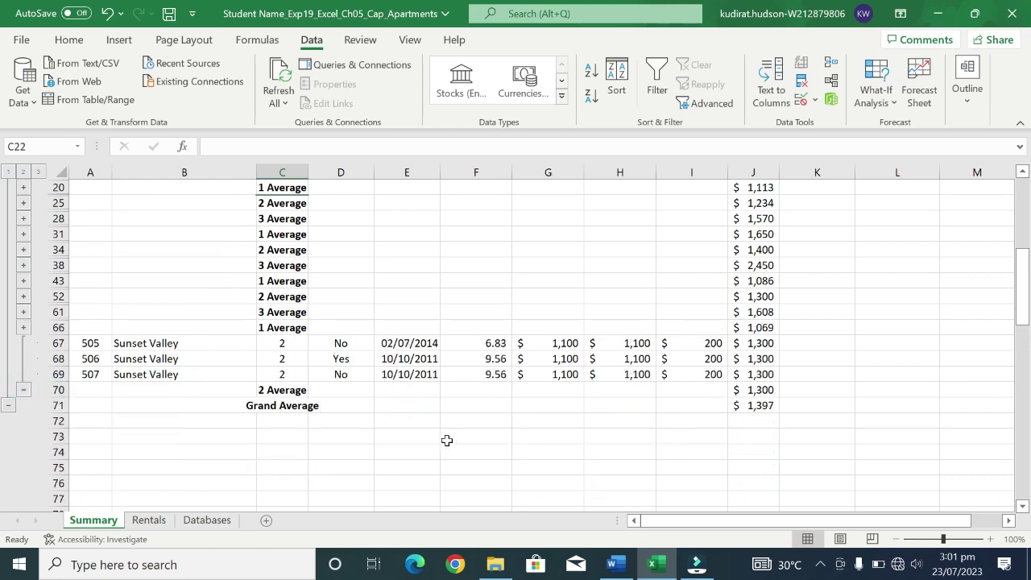
Remove the yellow highlight from step 4 in the Word instructions
left_click(616, 563)
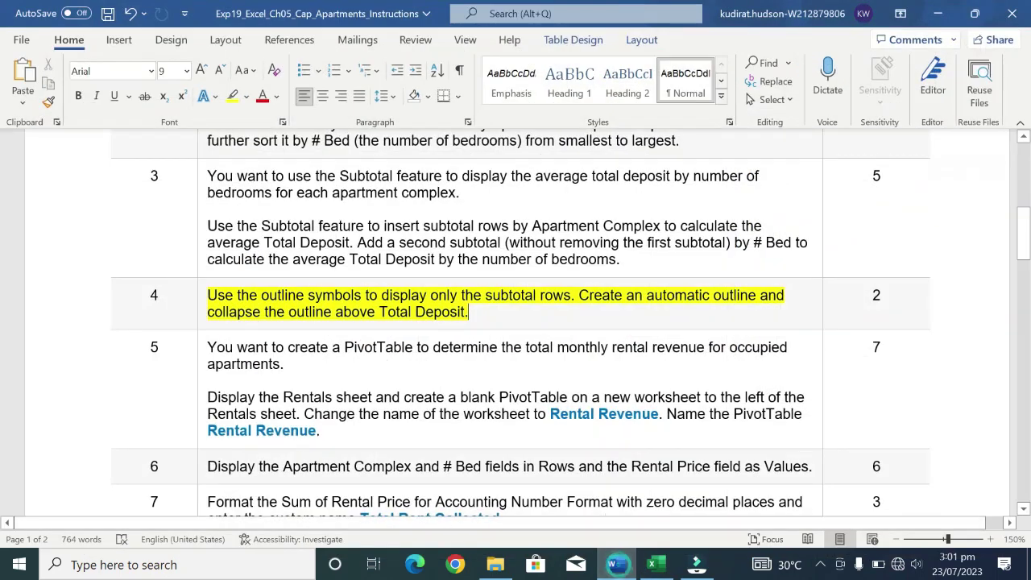
right_click(204, 325)
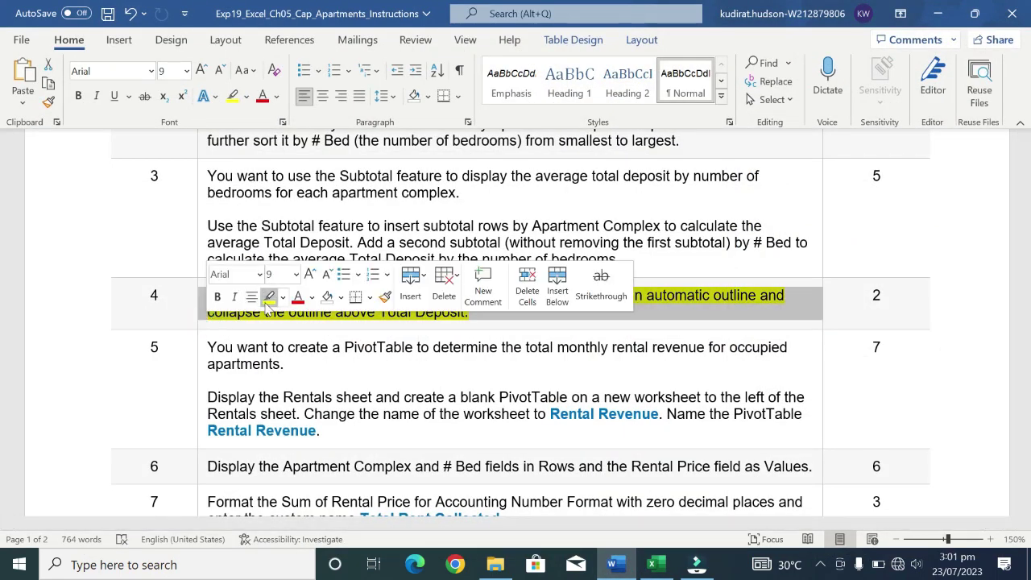
left_click(268, 297)
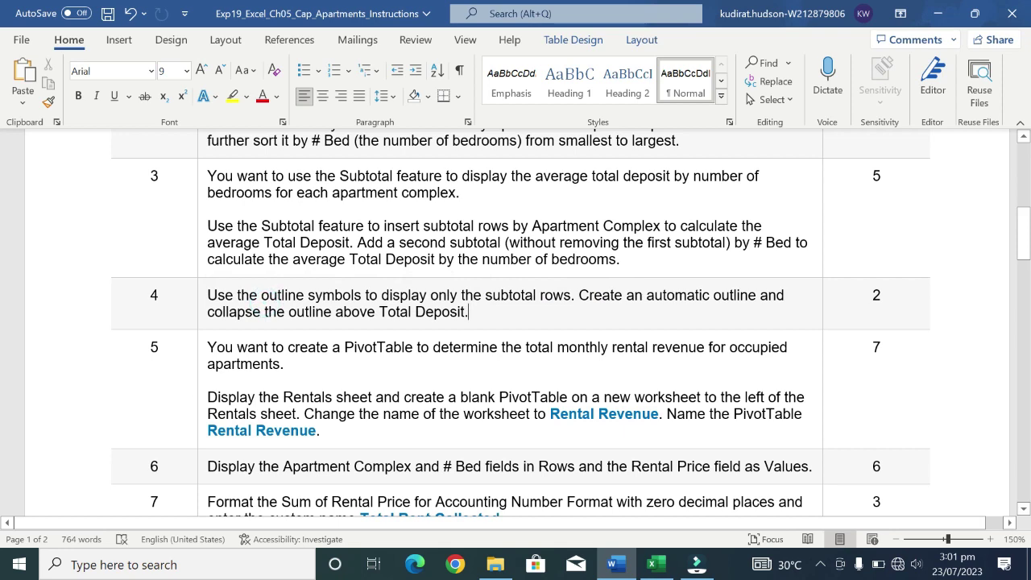
Highlight step 5's Rental Revenue PivotTable instructions in yellow and return to Excel
left_click(195, 401)
left_click(207, 392)
left_click(198, 385)
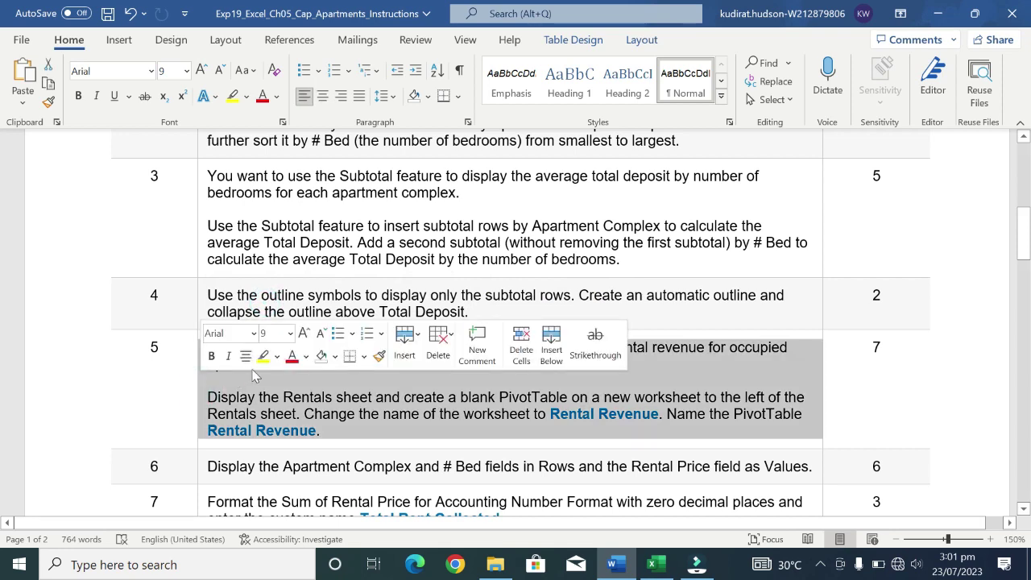
left_click(262, 356)
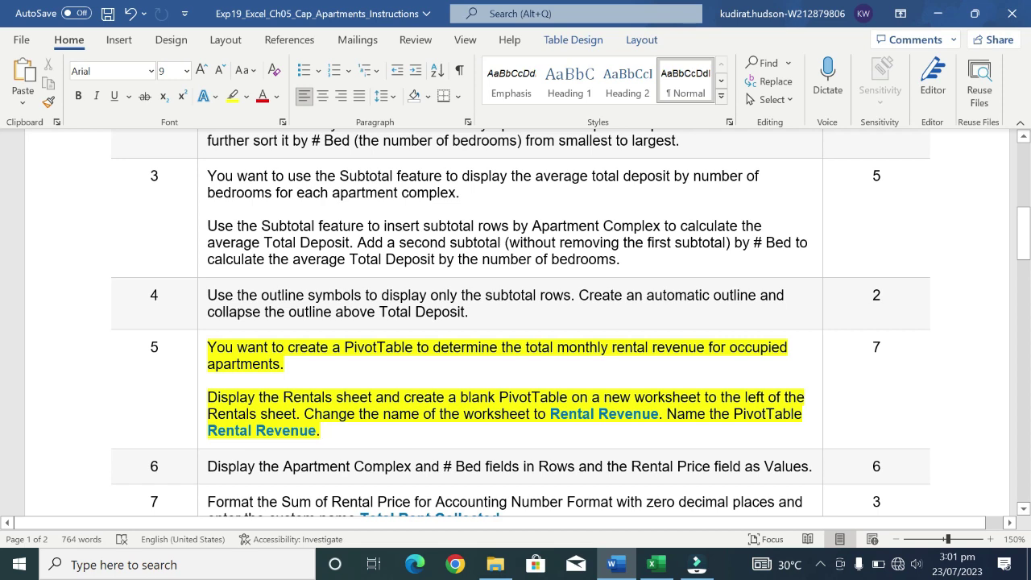
left_click(656, 563)
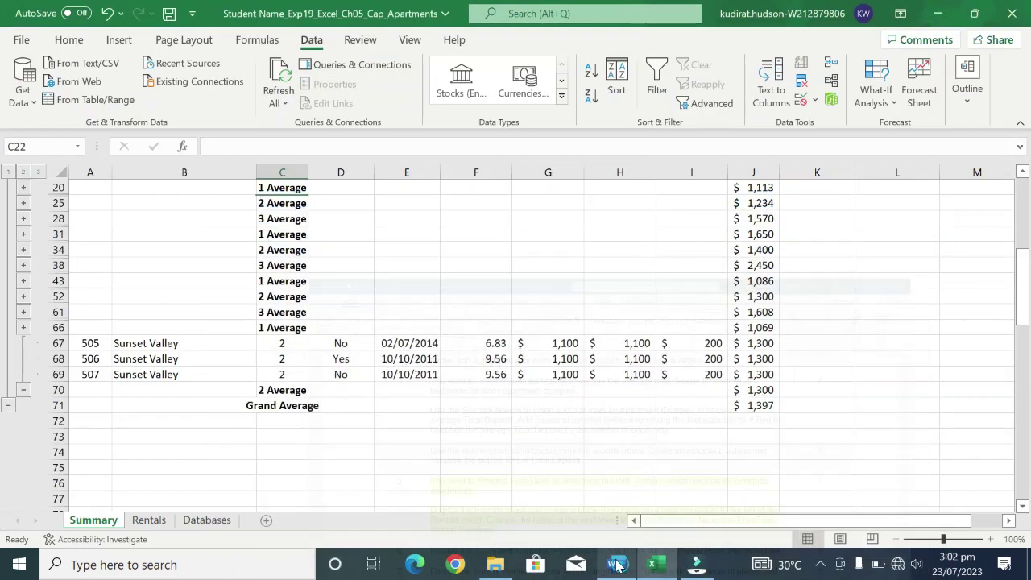
Switch to the Rentals sheet and start, then cancel, a PivotTable from a table or range
left_click(149, 520)
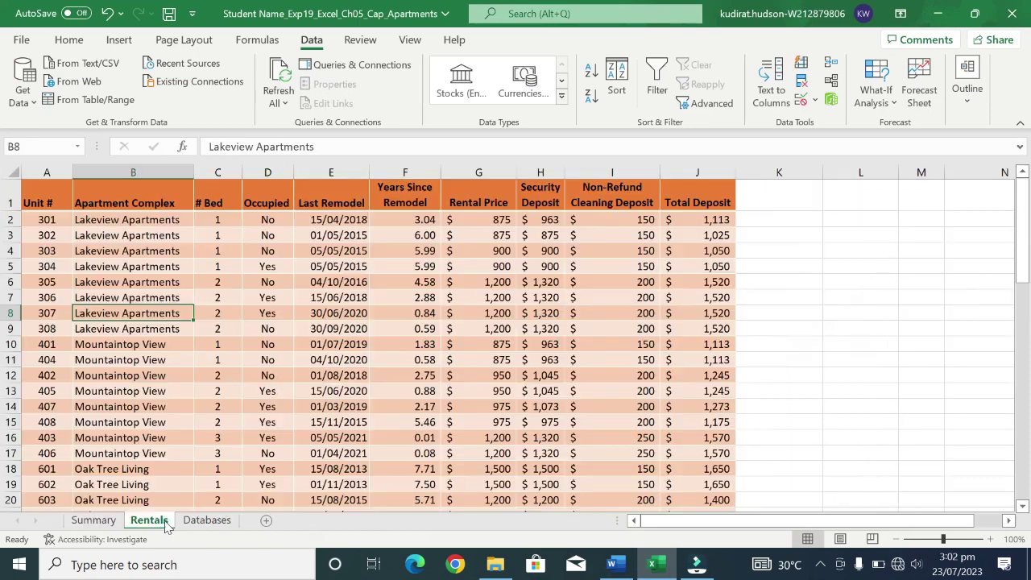
right_click(823, 232)
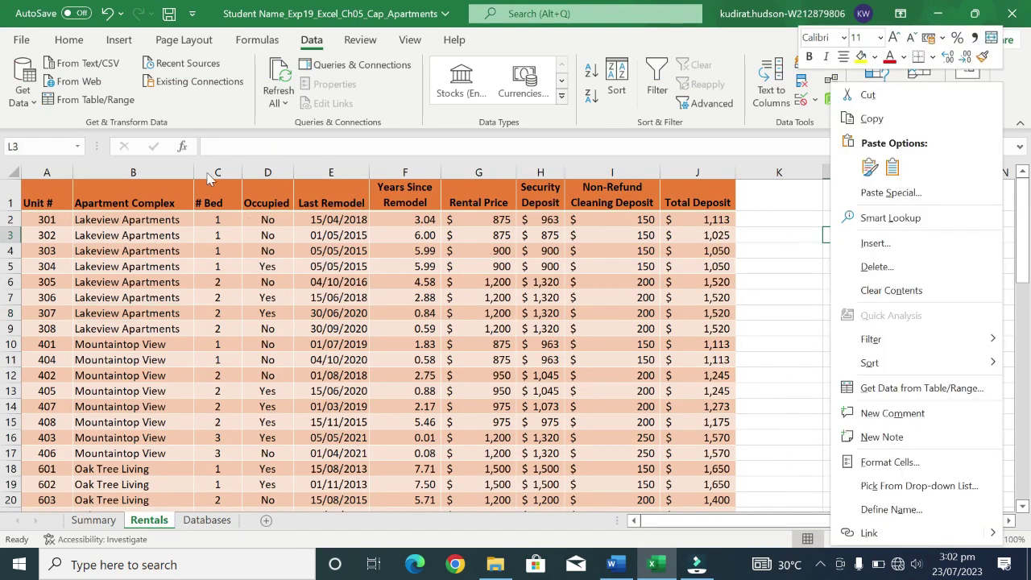
left_click(118, 40)
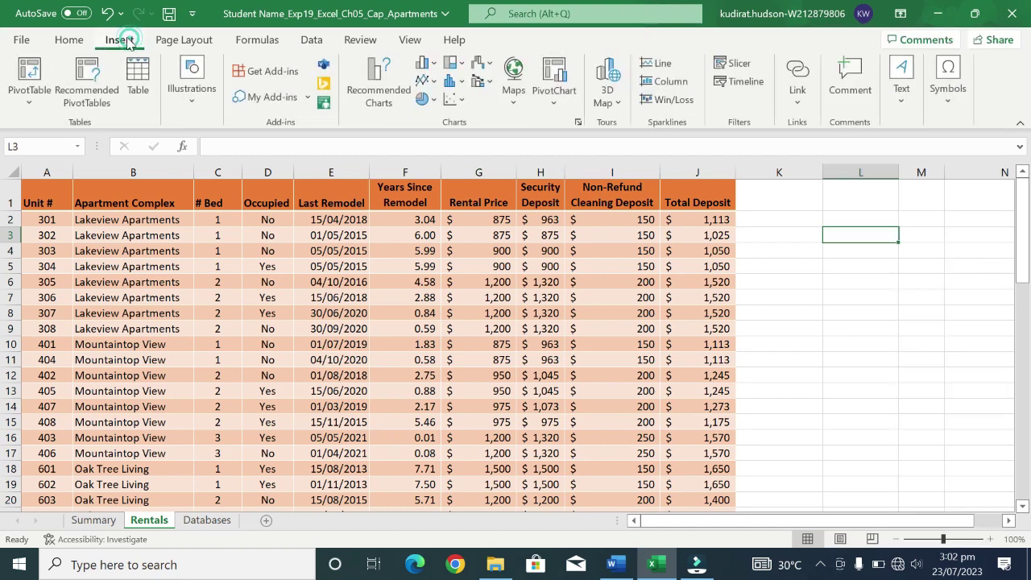
left_click(18, 100)
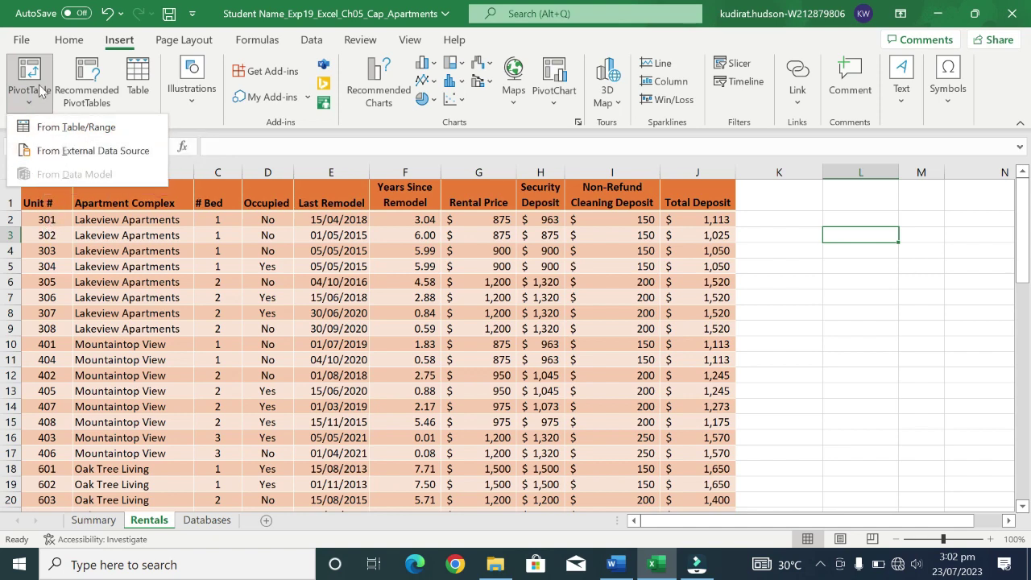
left_click(76, 126)
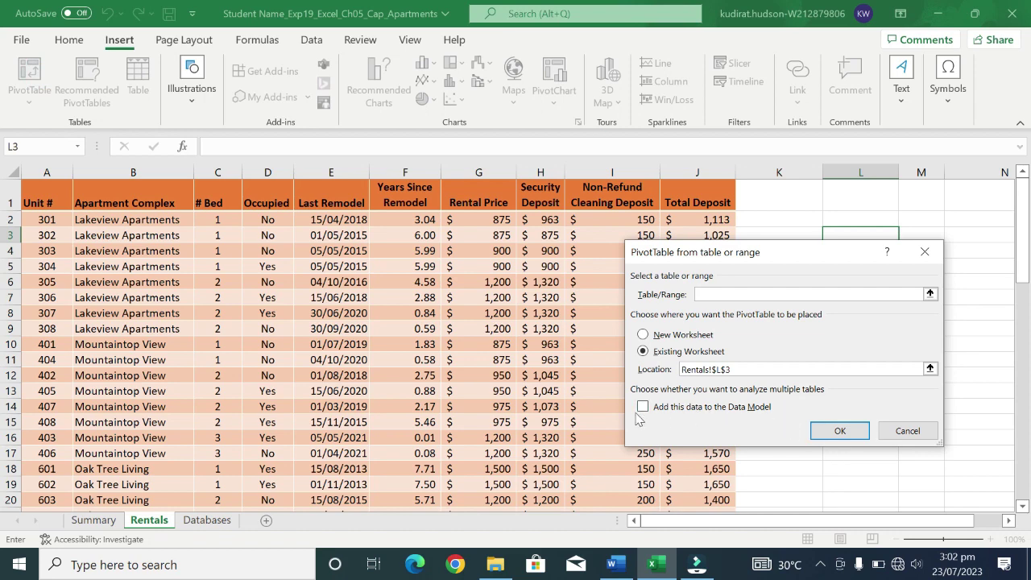
left_click(905, 431)
With the Rental Price header selected, open Recommended PivotTables for the rental data
left_click(95, 84)
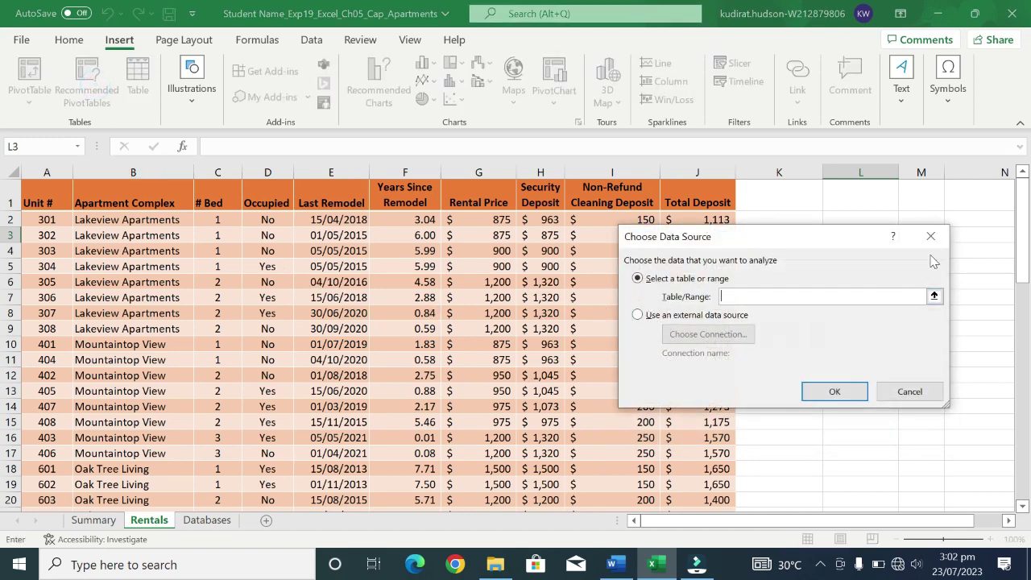
left_click(931, 236)
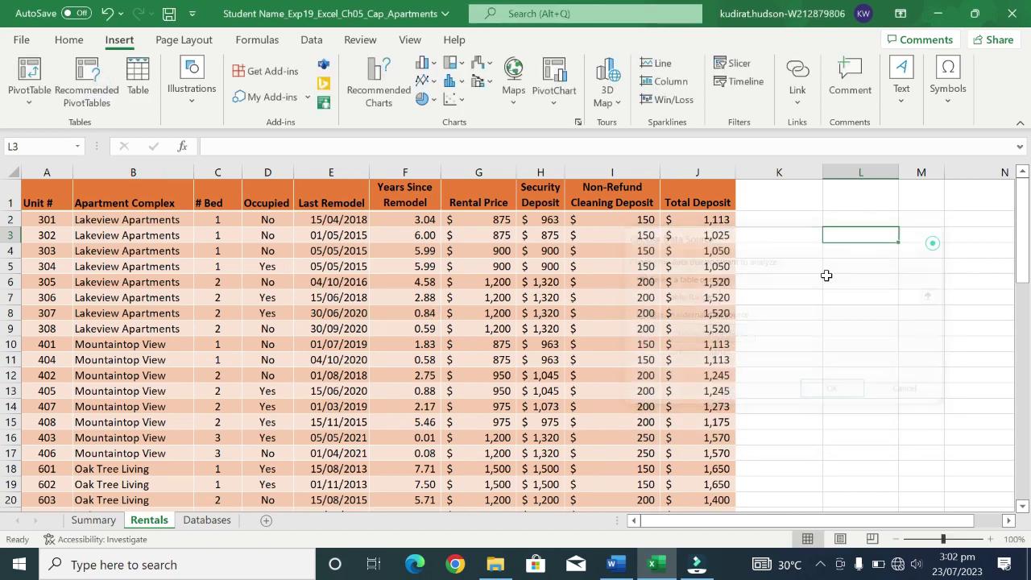
left_click(103, 69)
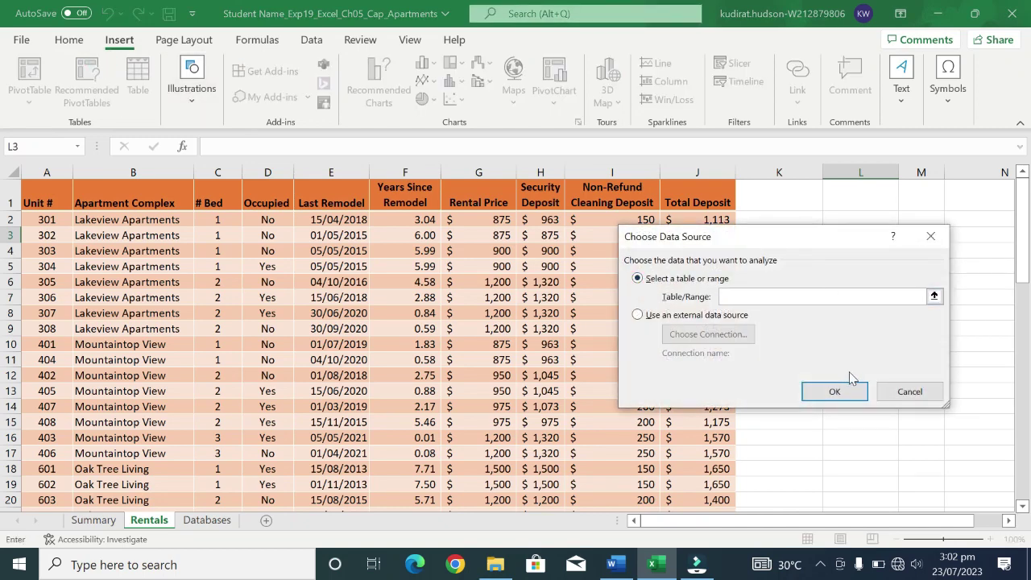
left_click(908, 391)
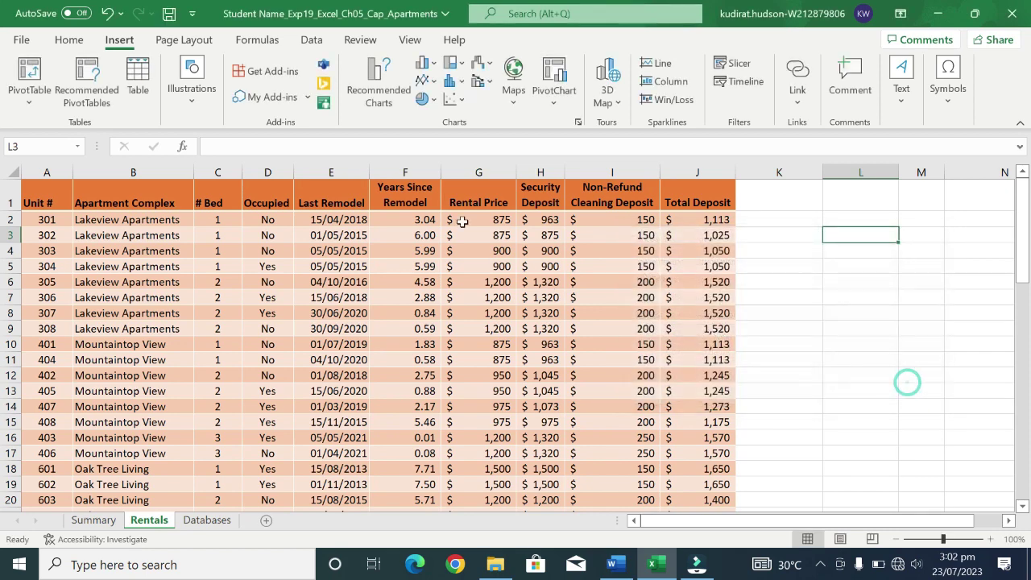
left_click(449, 196)
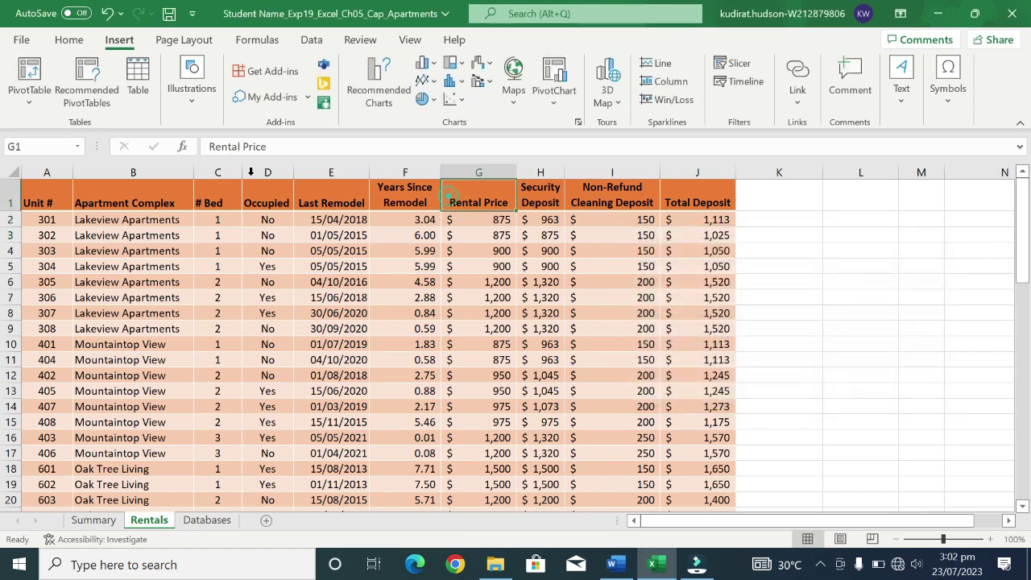
left_click(86, 72)
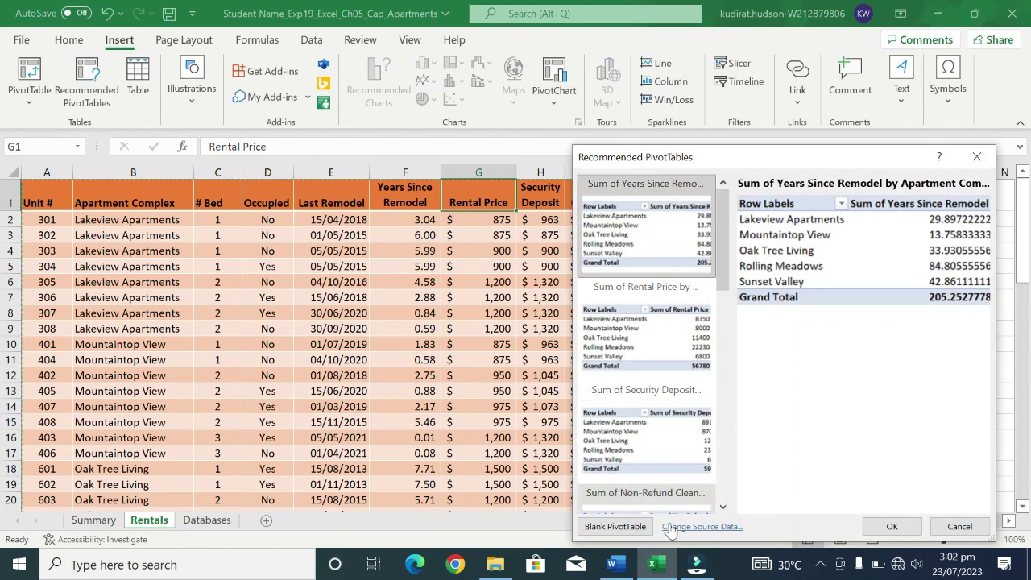
Create a blank PivotTable on a new Sheet1 and come back to the Excel workbook
left_click(616, 527)
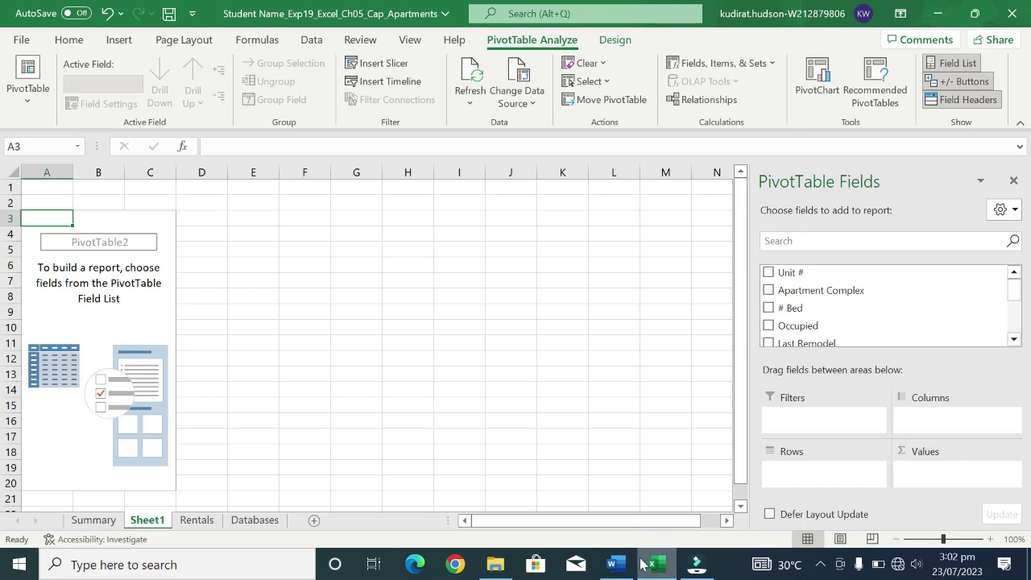
left_click(628, 567)
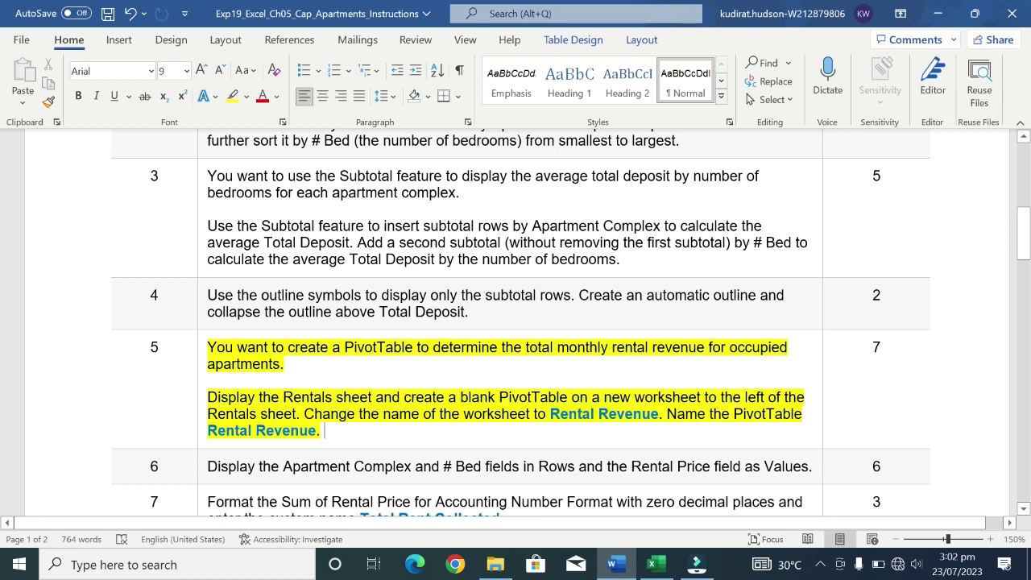
left_click(657, 564)
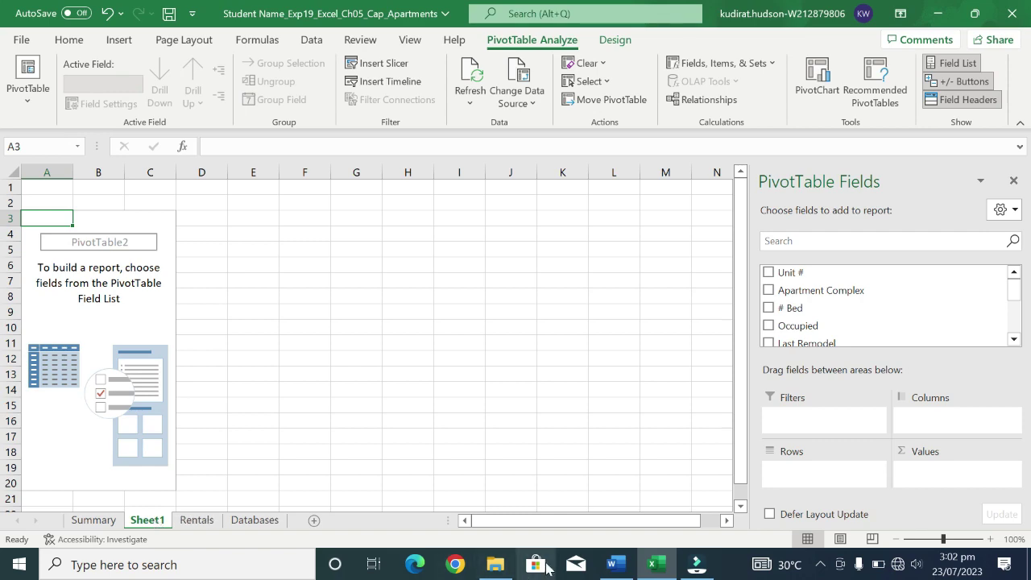
Leave the Mail add-account window and return to the Word instructions document
left_click(576, 564)
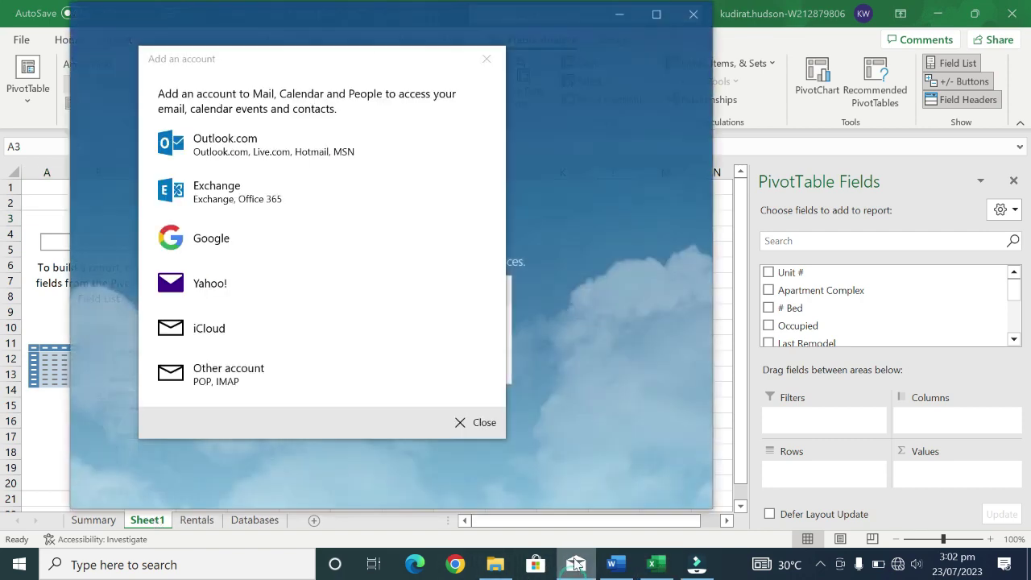
left_click(612, 564)
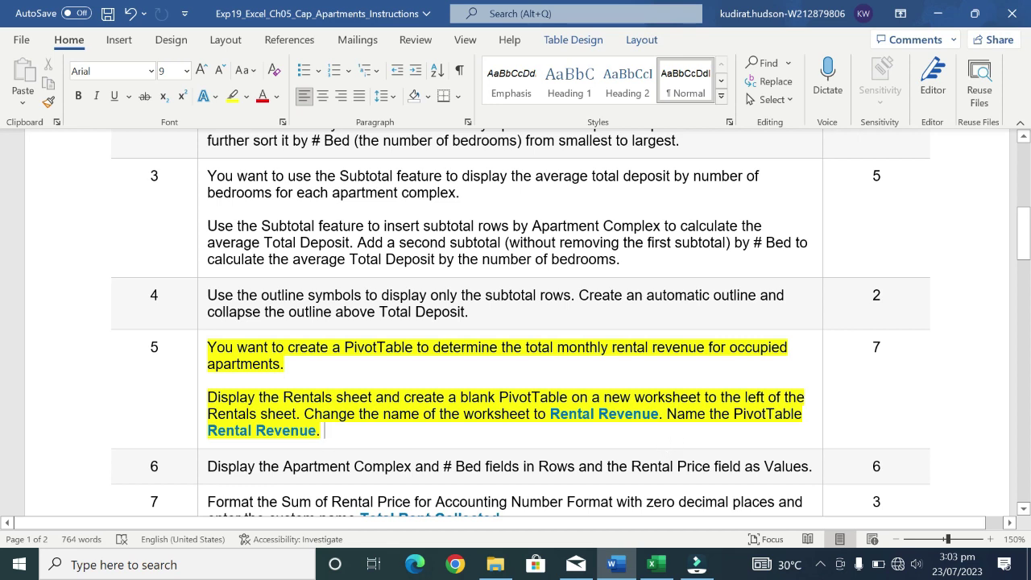
Select the first 'Rental Revenue' in step 5's instructions and copy it
left_click_drag(604, 397, 783, 397)
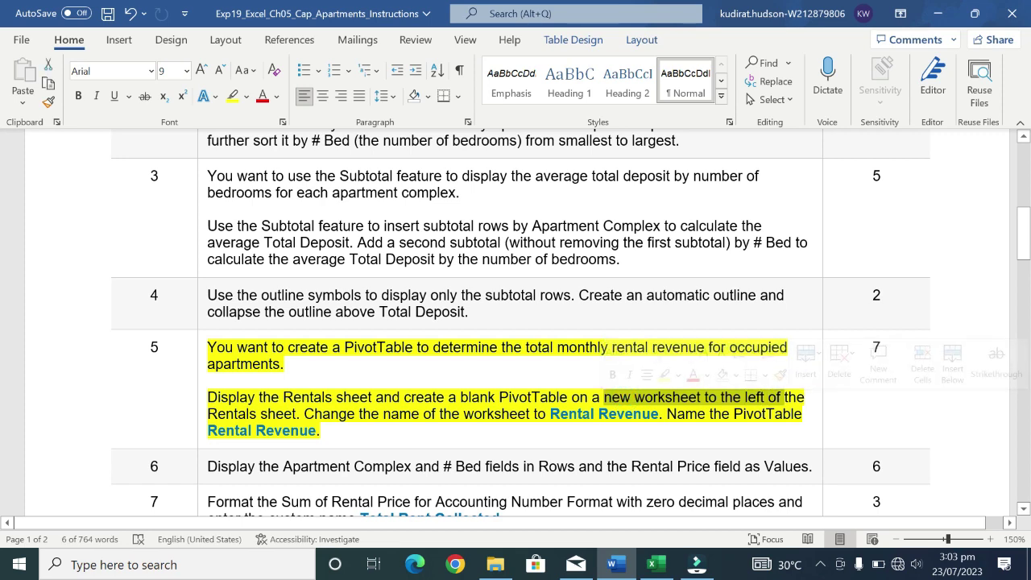
mouse_move(550, 413)
left_mouse_down()
mouse_move(596, 413)
mouse_move(320, 430)
left_mouse_up()
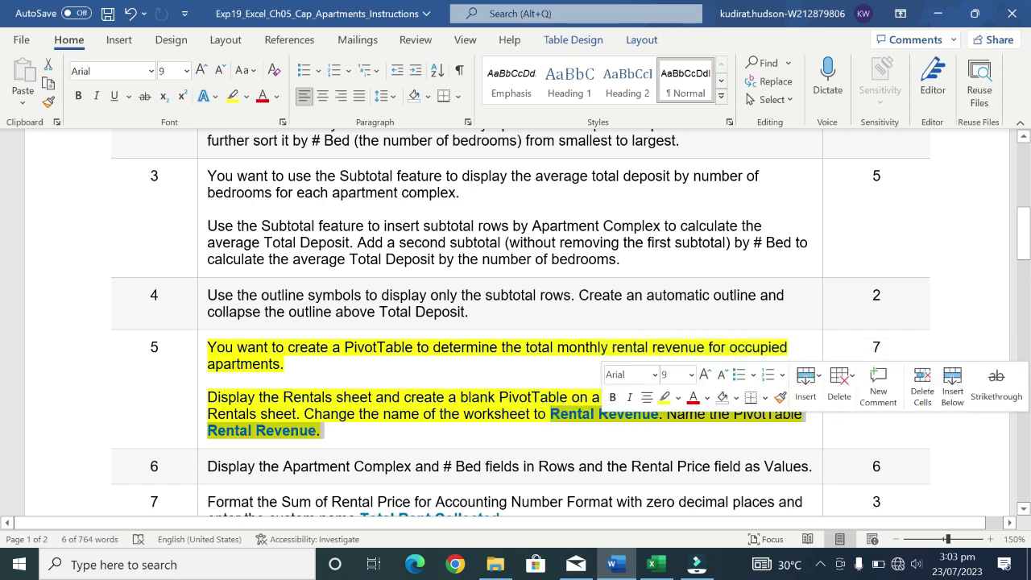
left_click(633, 427)
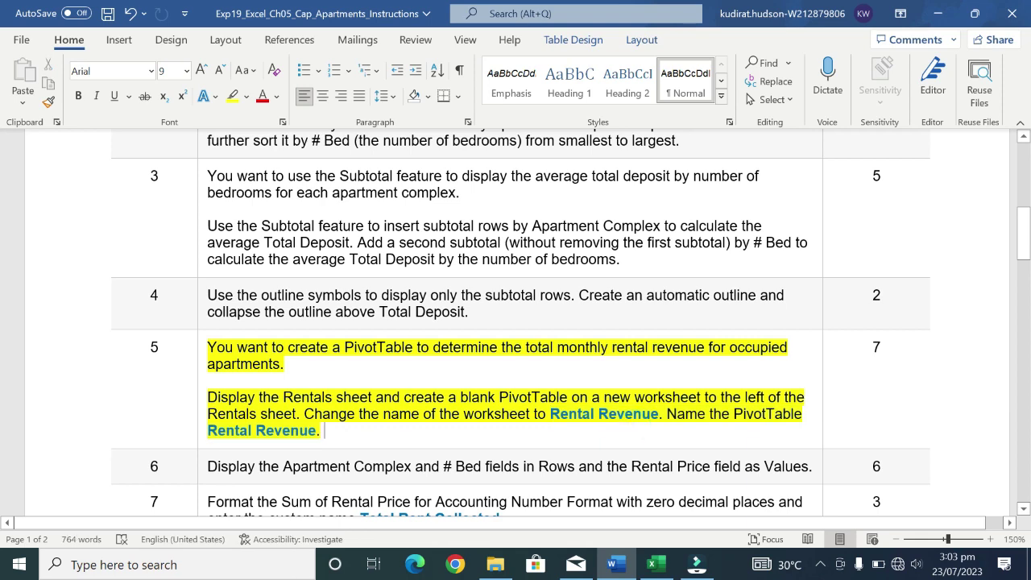
double_click(563, 413)
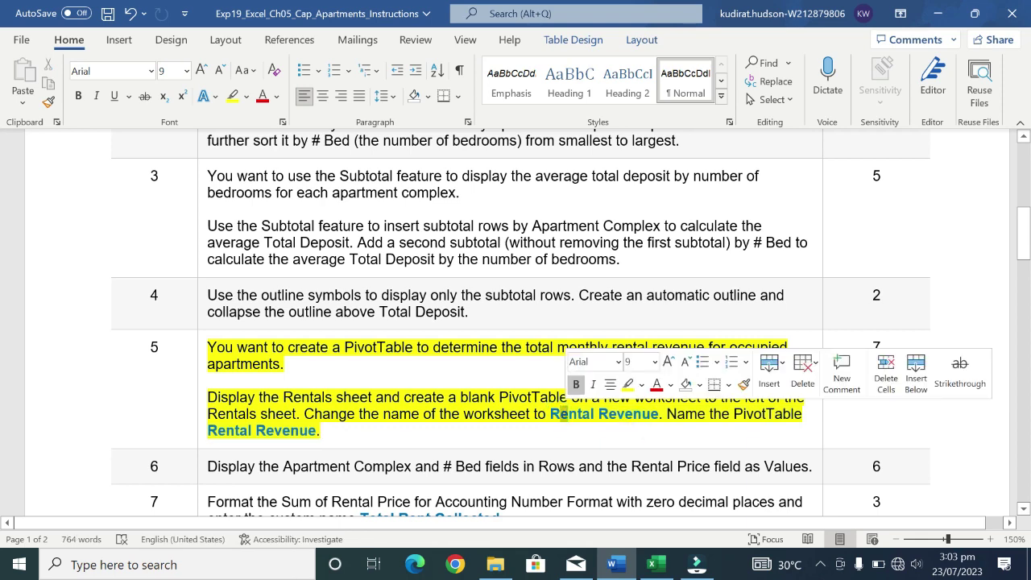
left_click(551, 413)
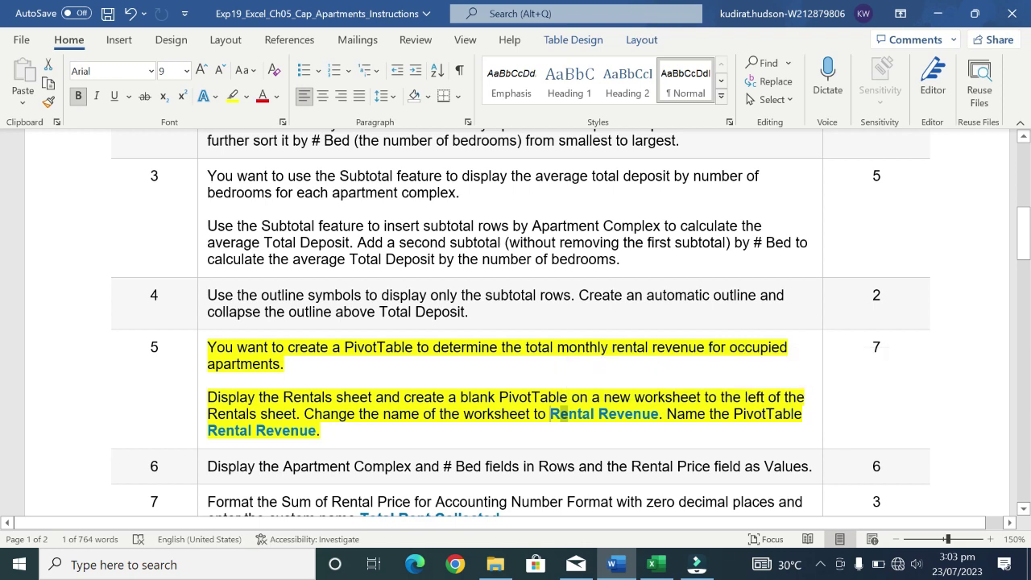
key("ctrl+shift+Down")
key("ctrl+shift+Left")
key("ctrl+shift+Left")
key("ctrl+shift+Left")
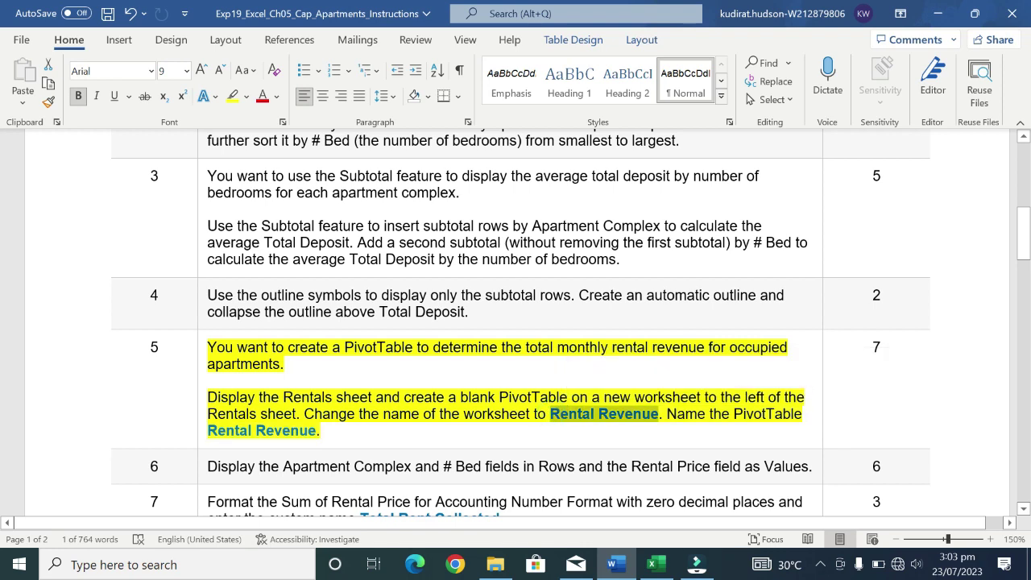
left_click(639, 416, "shift")
right_click(638, 416)
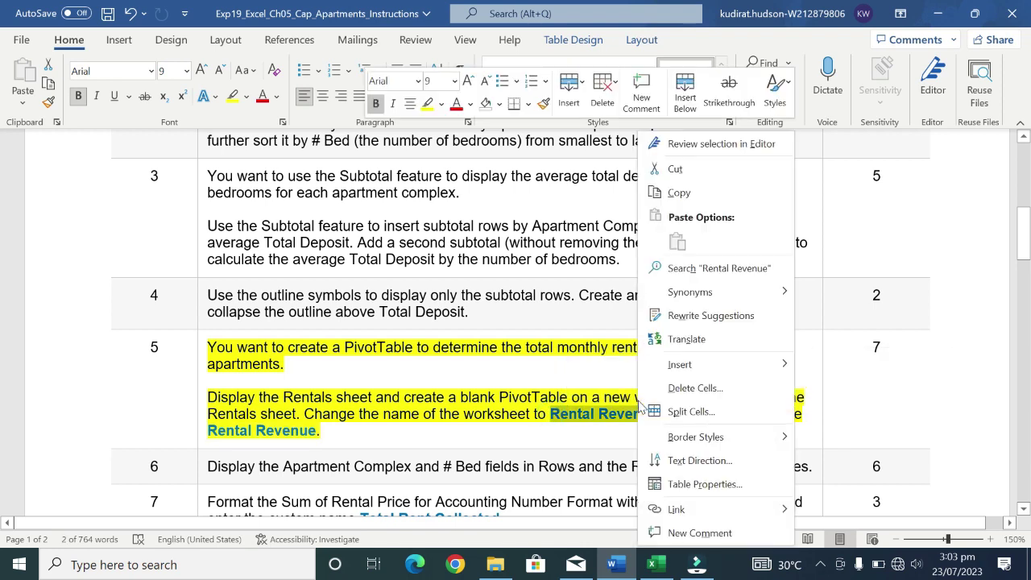
left_click(683, 195)
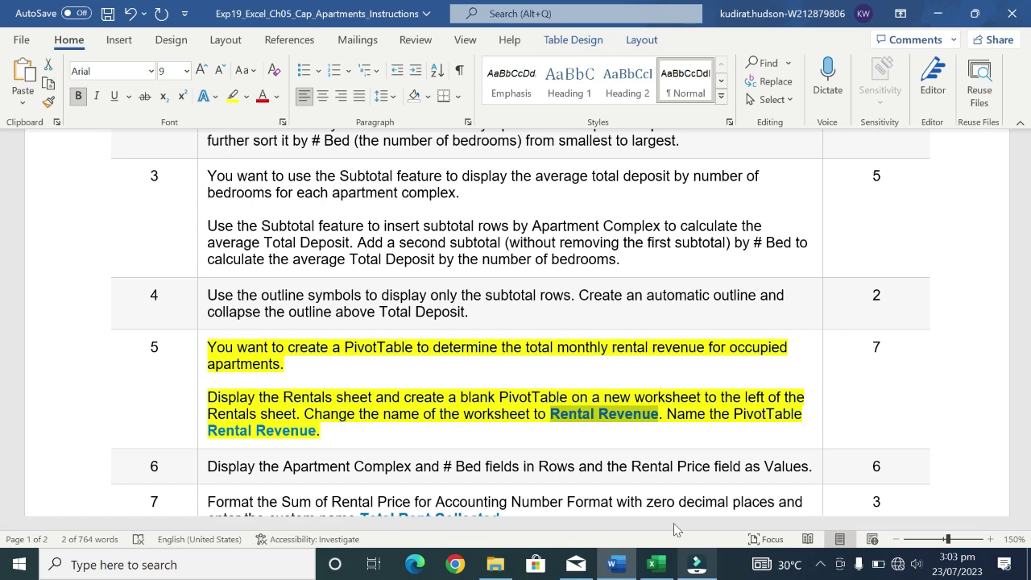
In Excel, rename the Sheet1 tab holding the blank PivotTable to 'Rental Revenue'
left_click(657, 564)
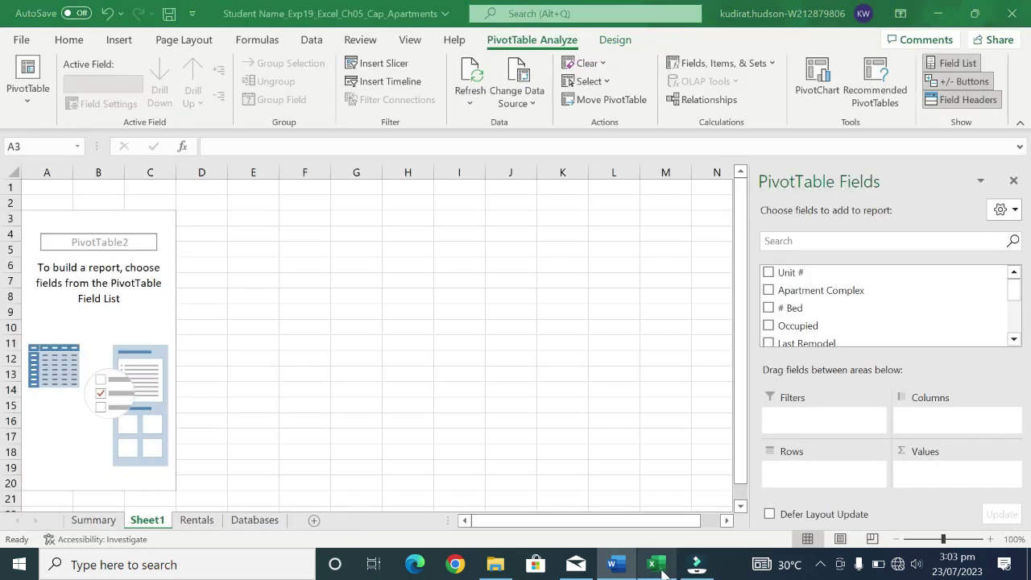
double_click(153, 520)
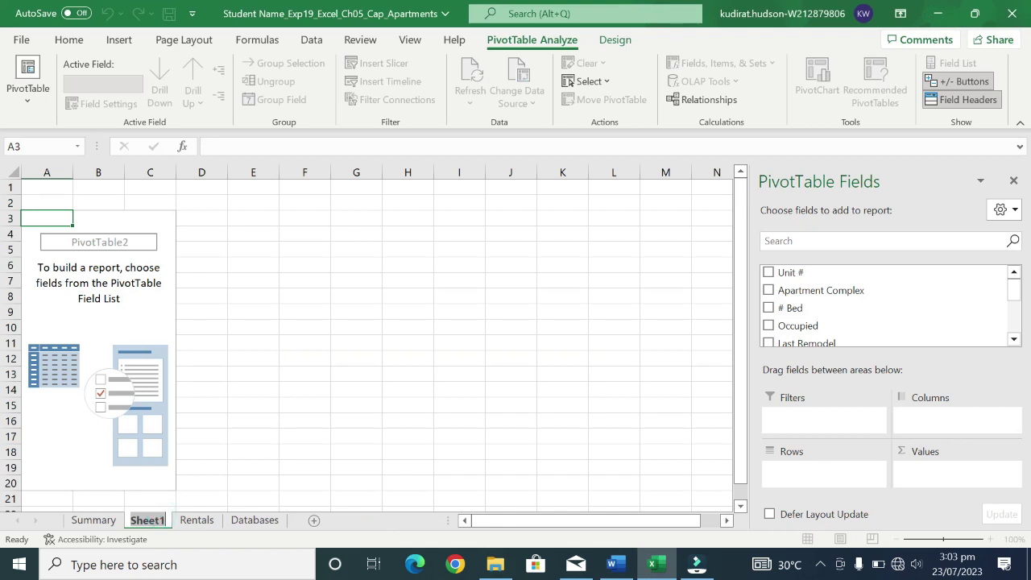
key("BackSpace")
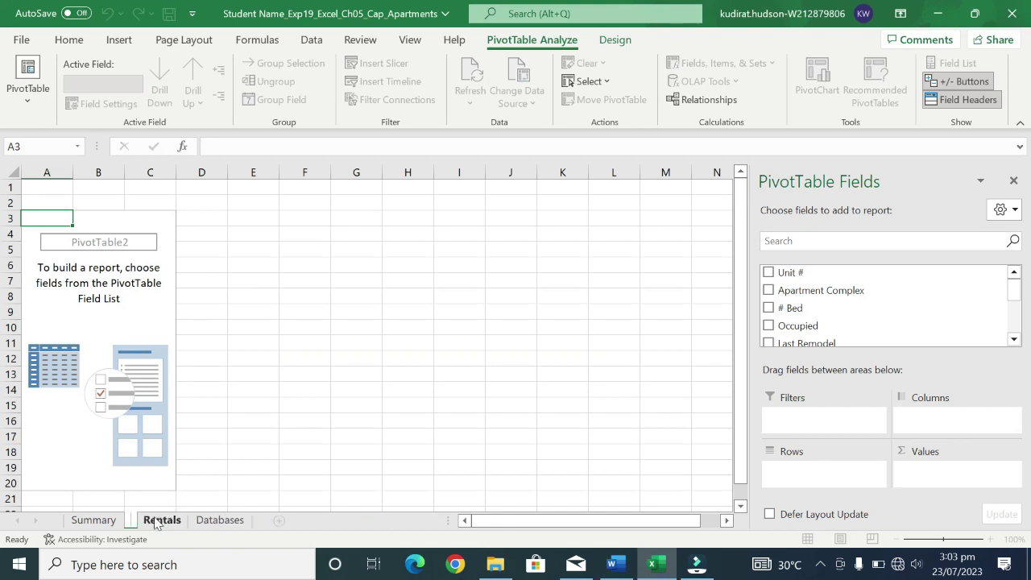
type("Rental Revenue")
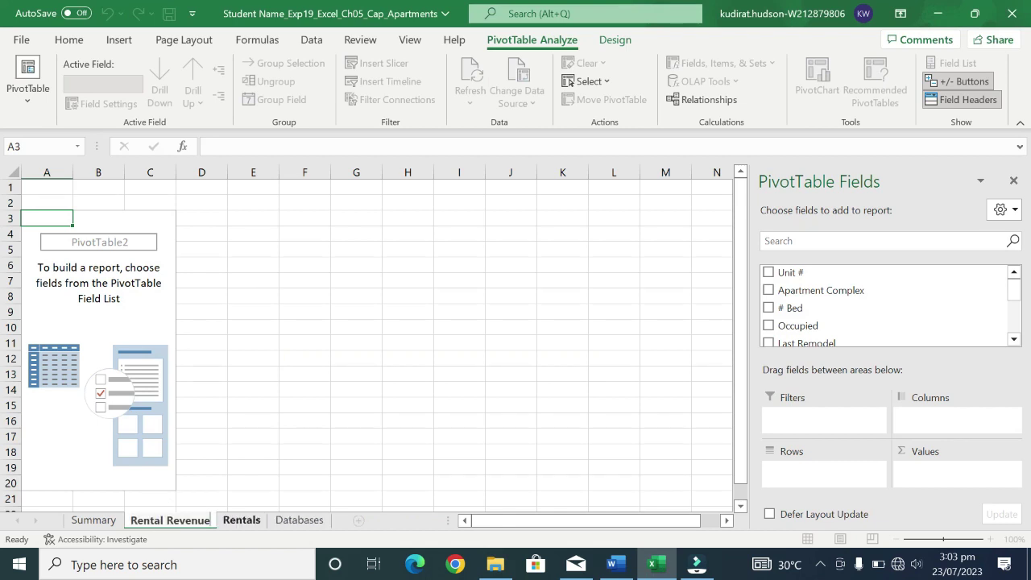
left_click(232, 424)
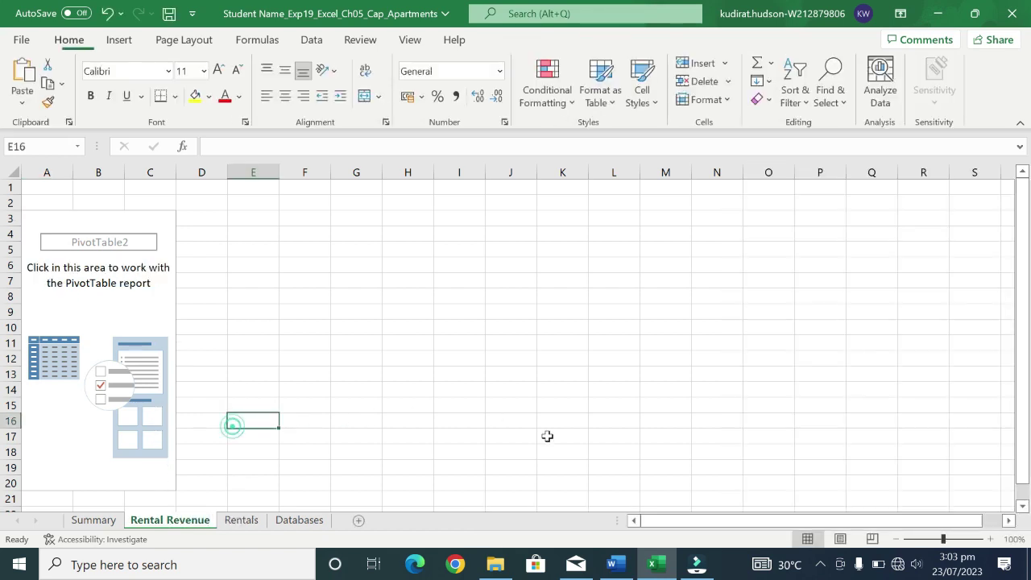
left_click(443, 416)
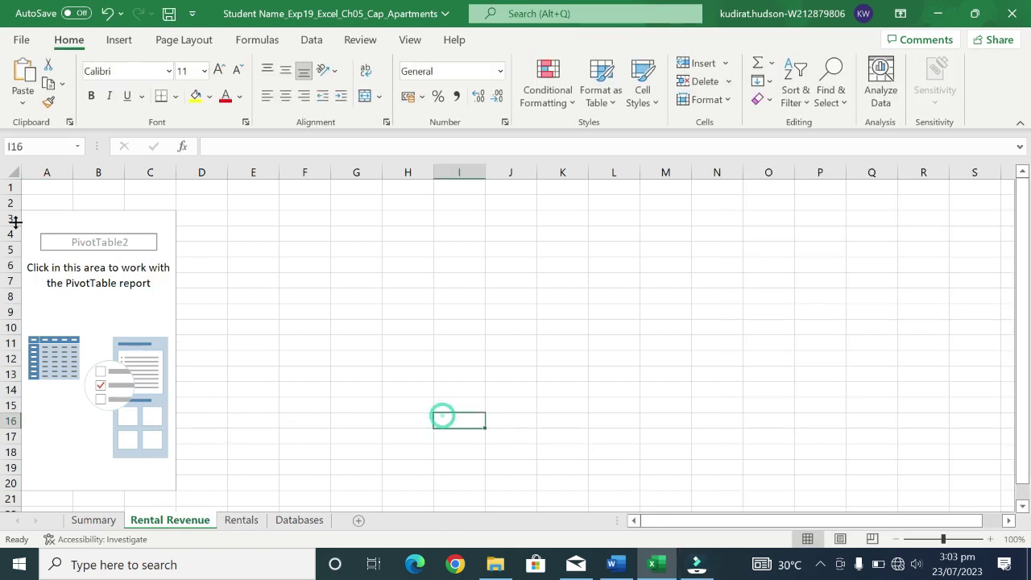
Click around the empty PivotTable2 placeholder with the Insert ribbon showing, ending on an empty cell
left_click(45, 234)
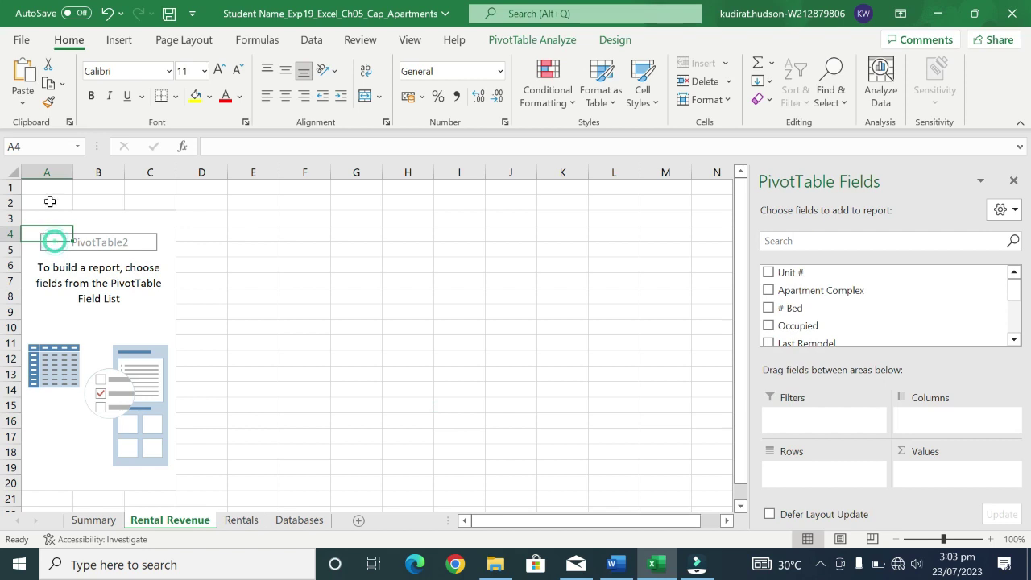
left_click(109, 40)
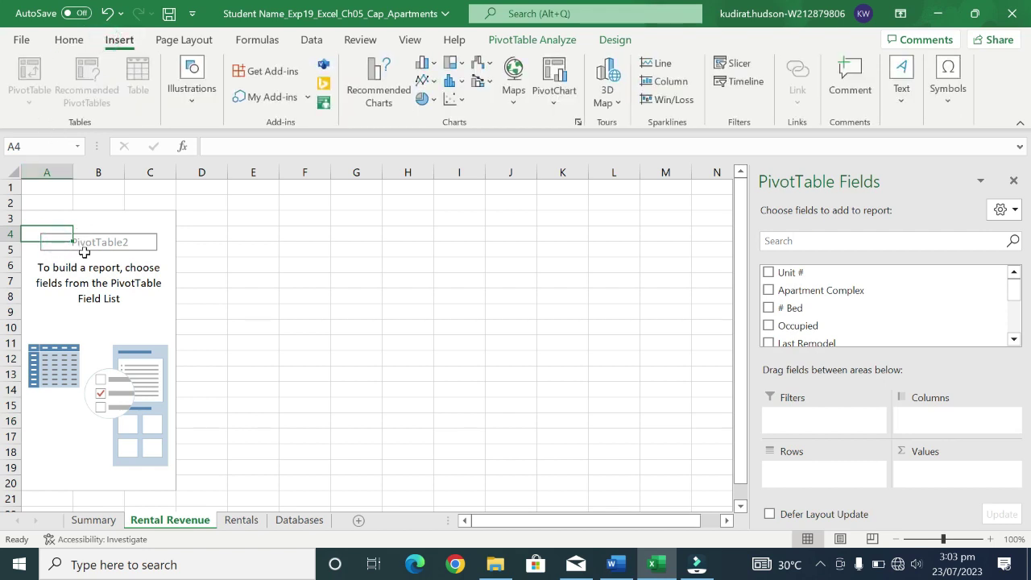
left_click(92, 293)
left_click(50, 372)
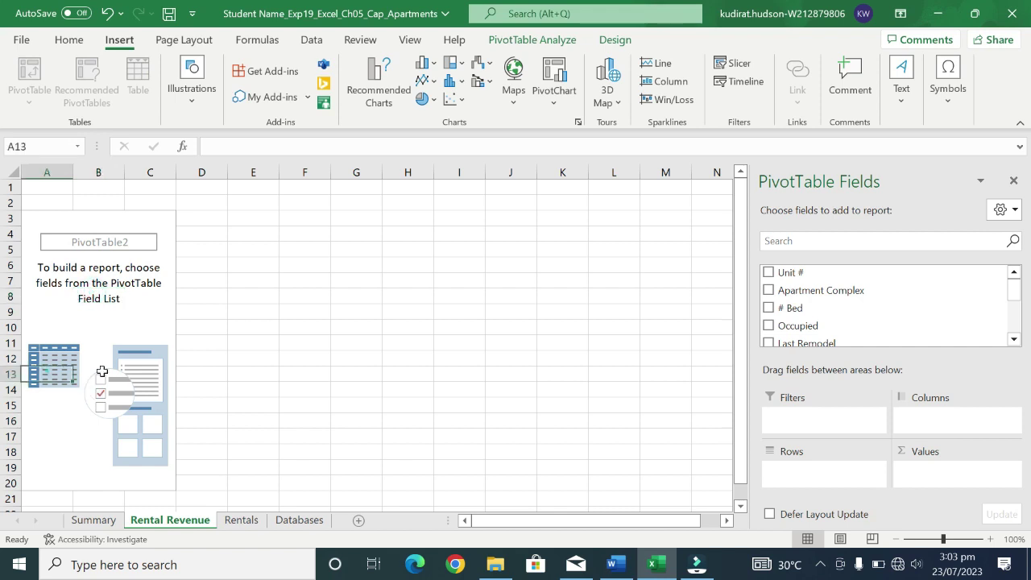
left_click(131, 368)
left_click(99, 298)
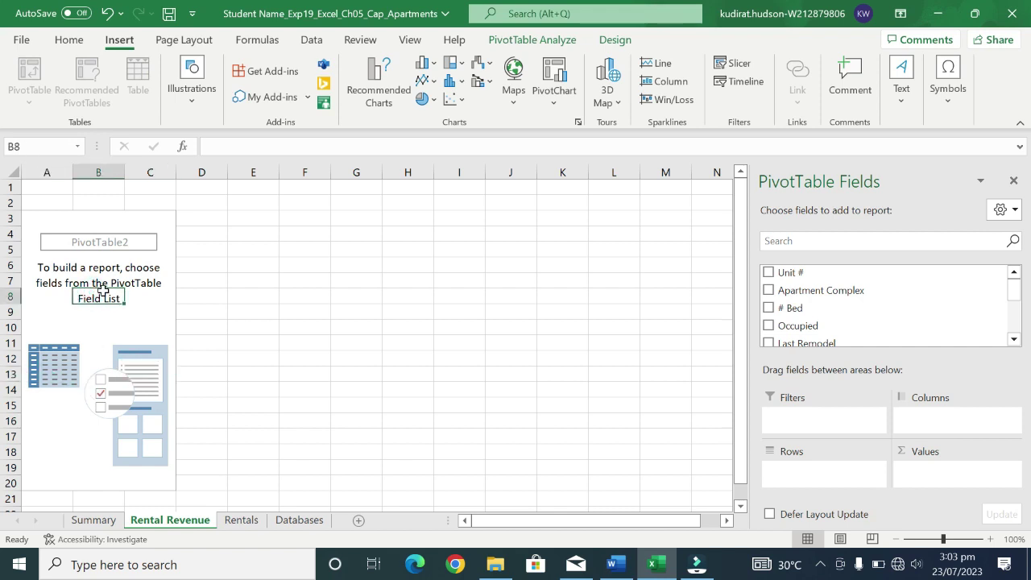
left_click(87, 250)
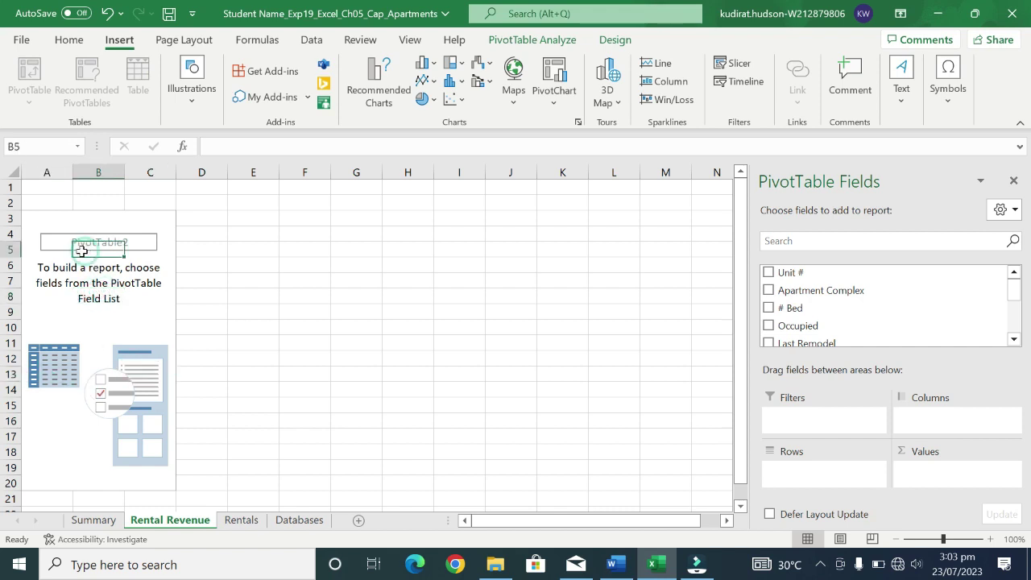
left_click(87, 234)
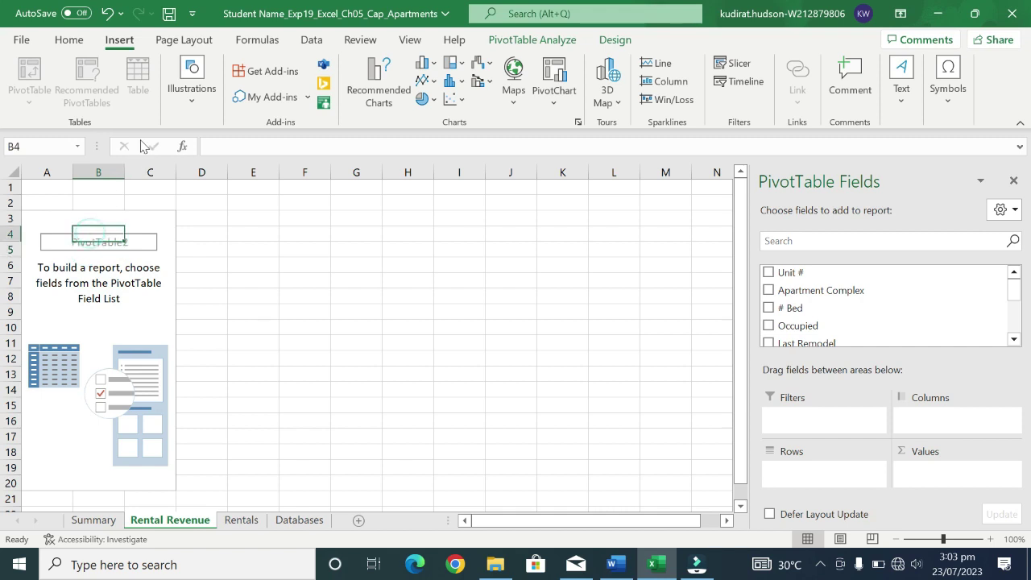
left_click(233, 374)
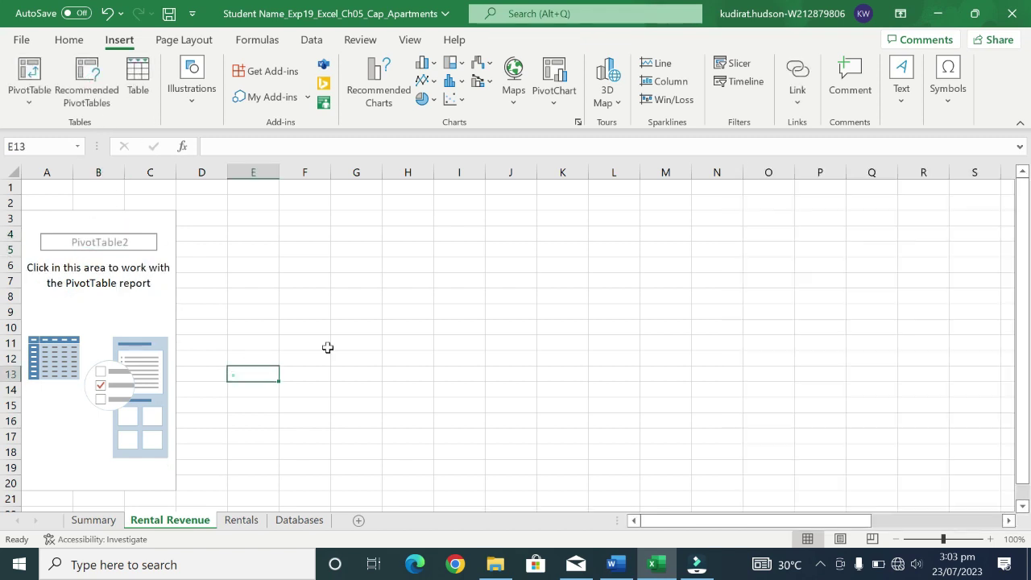
Cancel the Recommended PivotTables data-source prompt and reselect PivotTable2 to reopen its field list
left_click(95, 97)
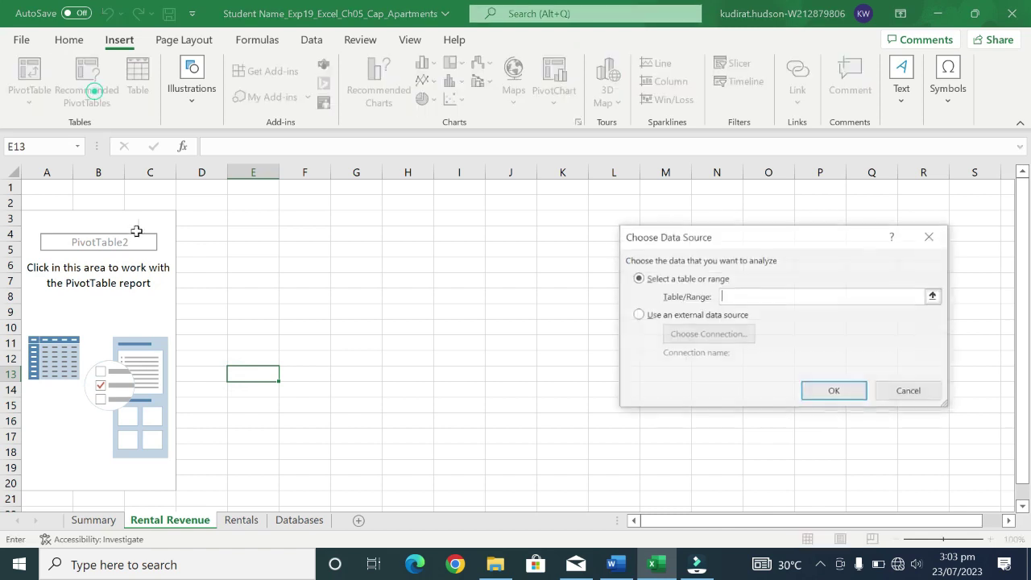
left_click(918, 394)
left_click(96, 278)
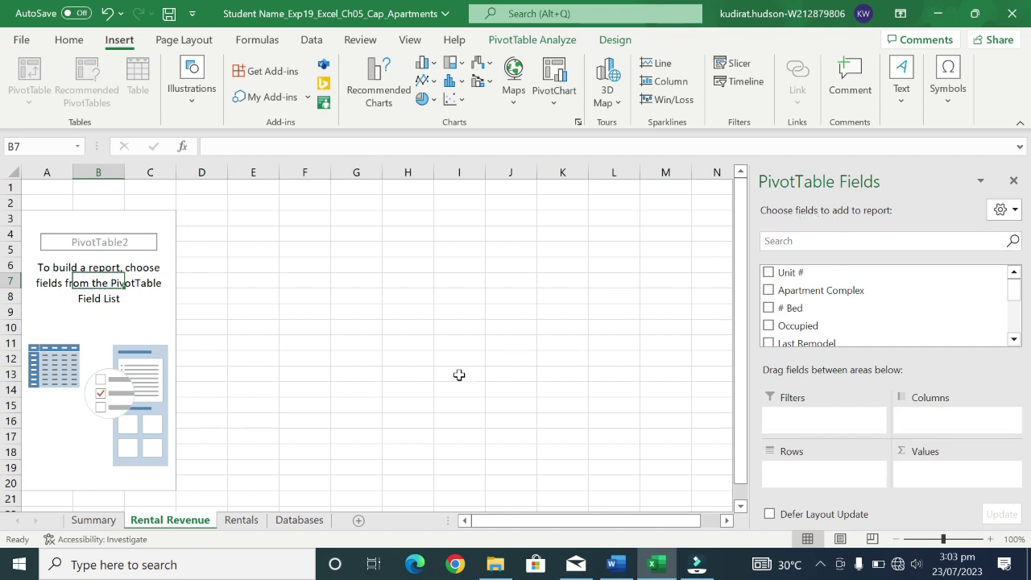
Browse the Page Layout and Insert ribbon tabs and maximize the Excel window
left_click(111, 246)
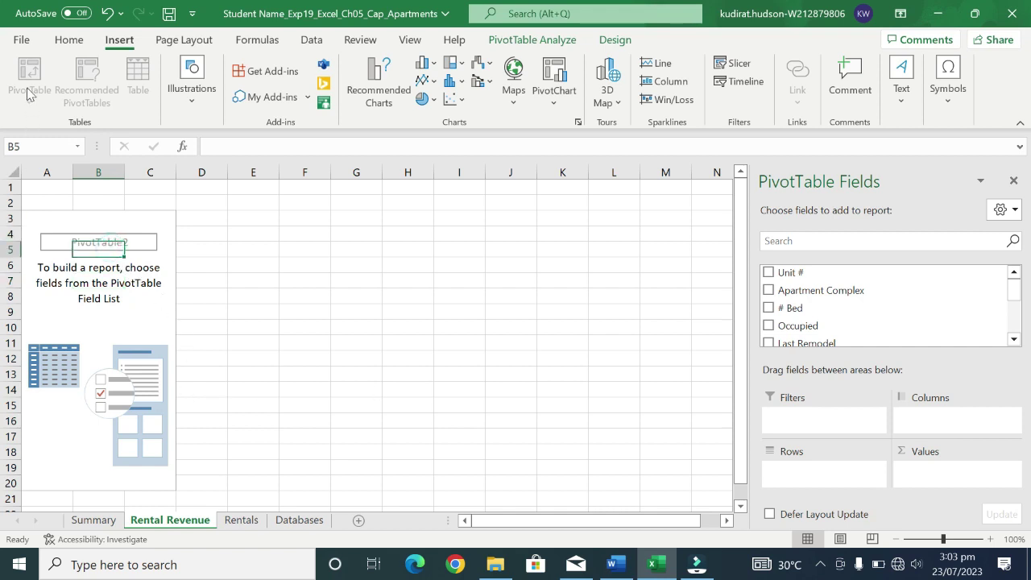
left_click(153, 39)
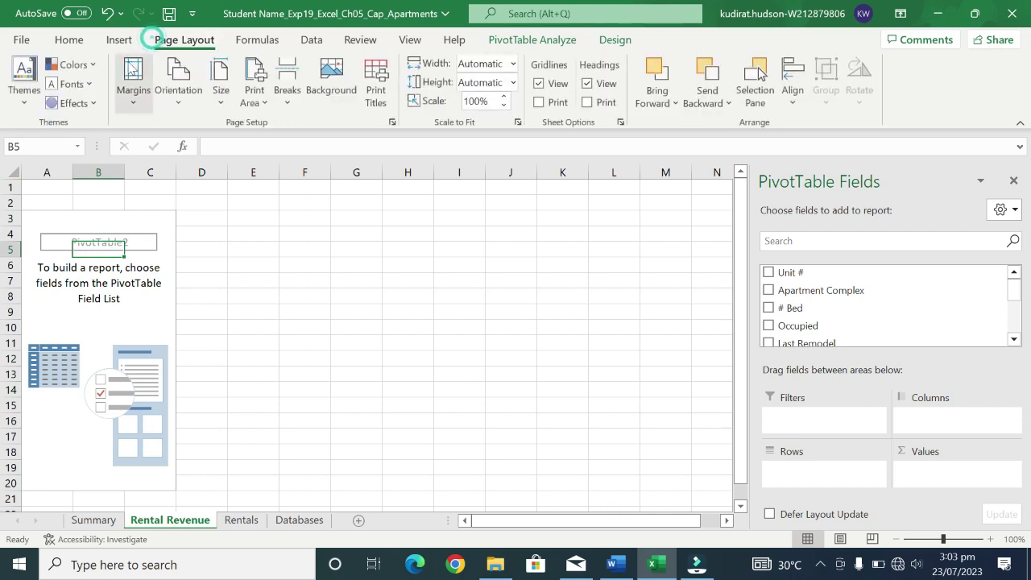
left_click(71, 40)
left_click(115, 42)
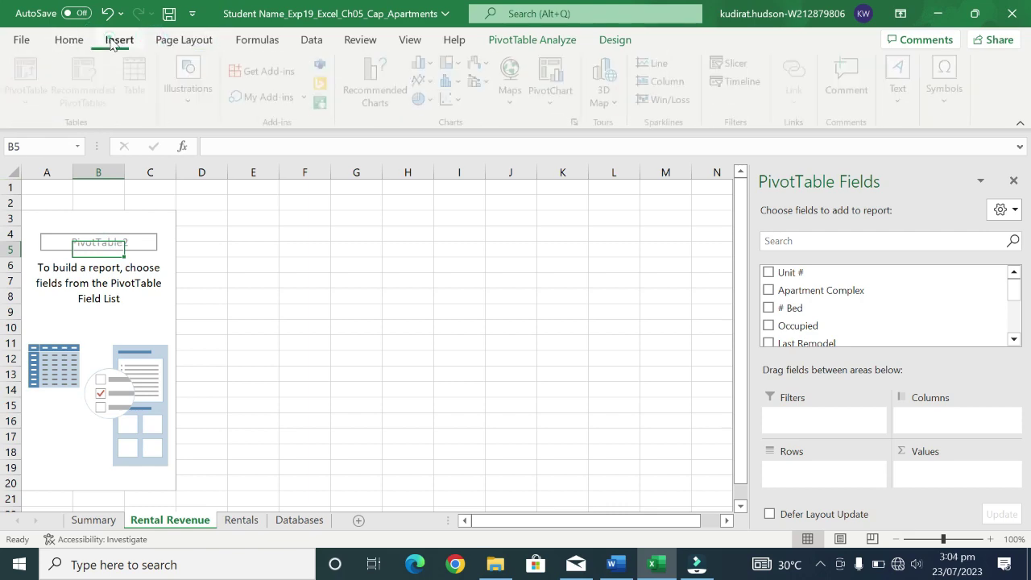
double_click(259, 24)
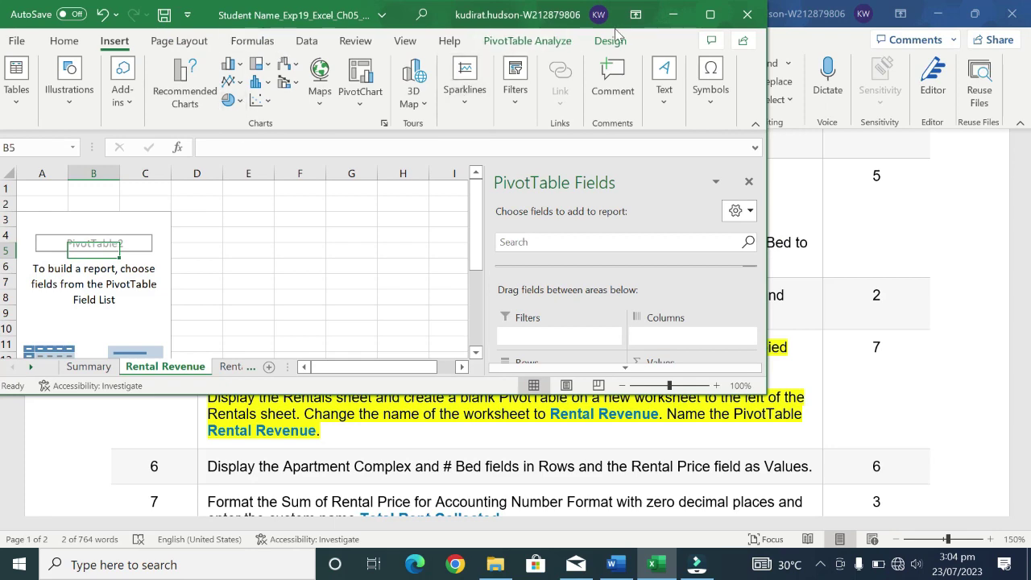
left_click(710, 14)
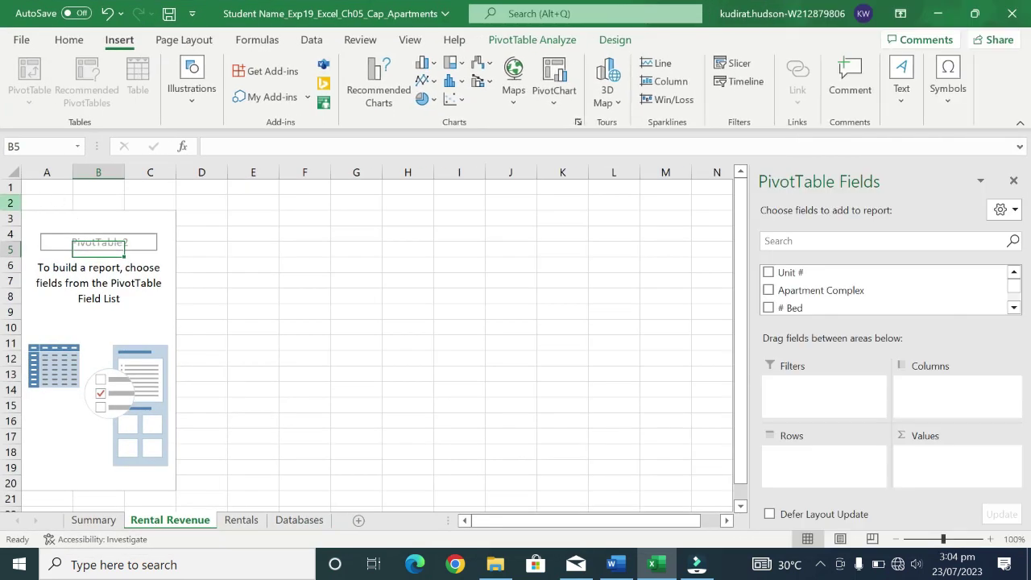
Click around the empty PivotTable area, then deselect it to hide the field list
left_click(113, 283)
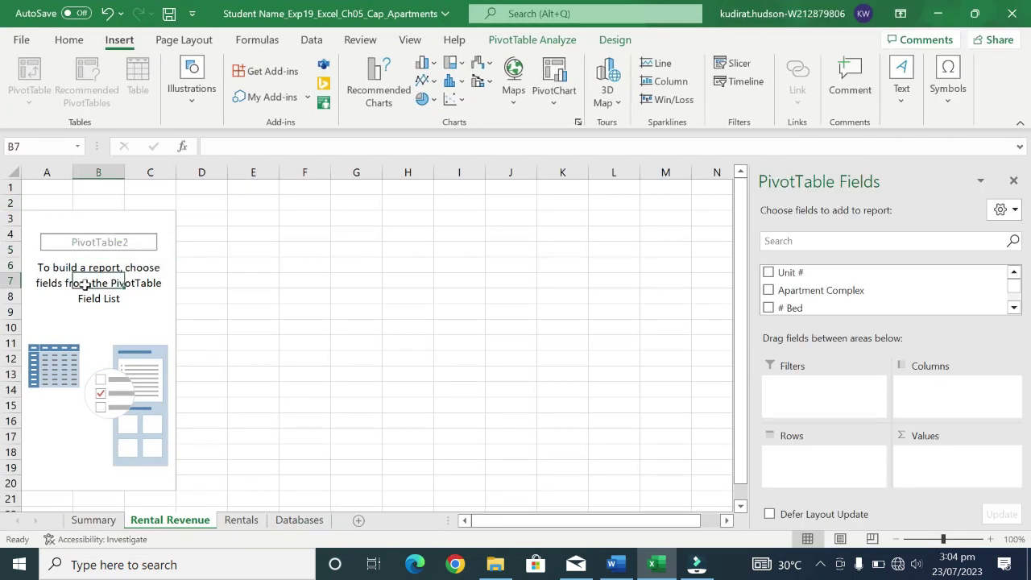
left_click(42, 284)
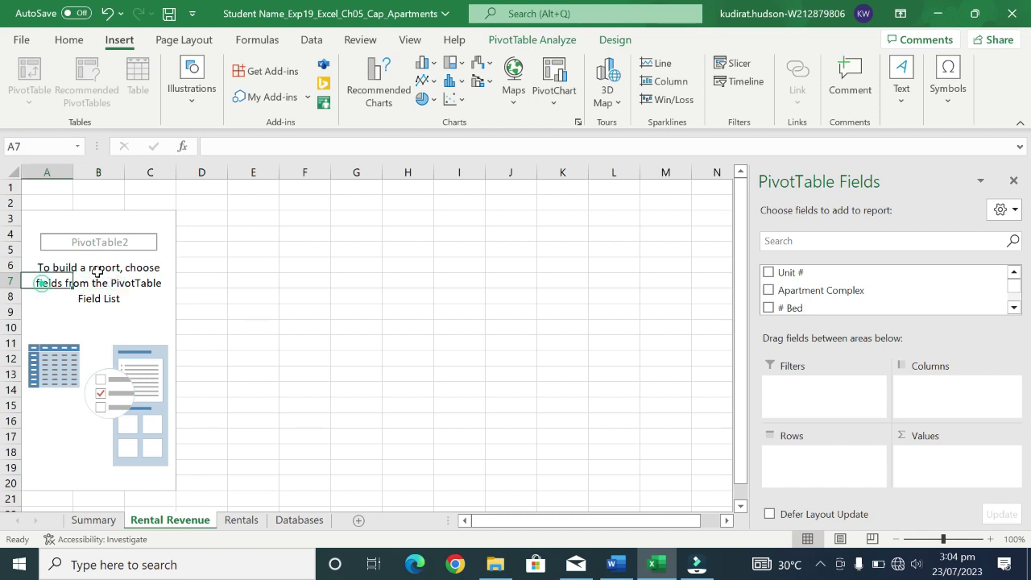
left_click(98, 269)
left_click(45, 367)
left_click(165, 361)
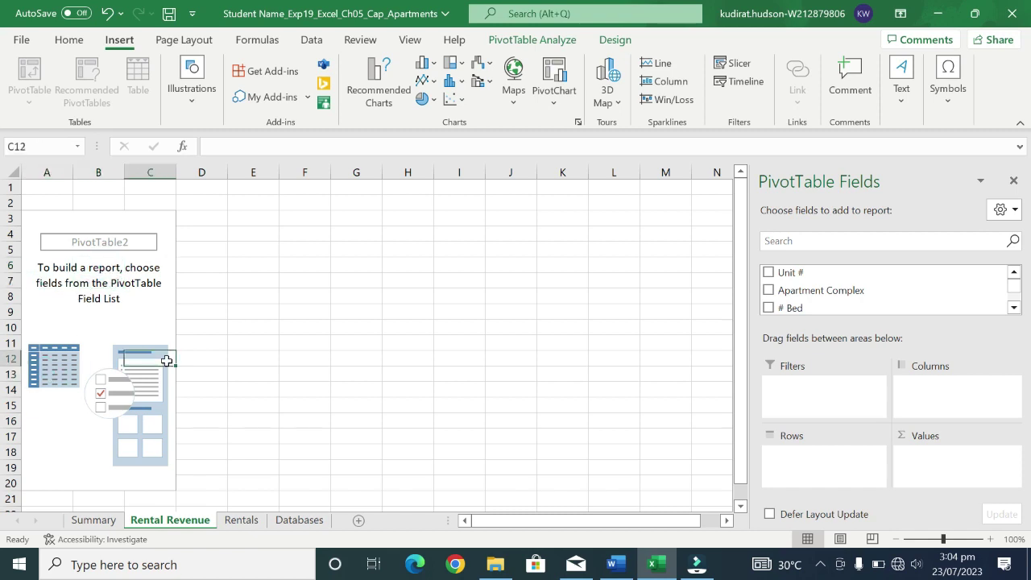
left_click(301, 301)
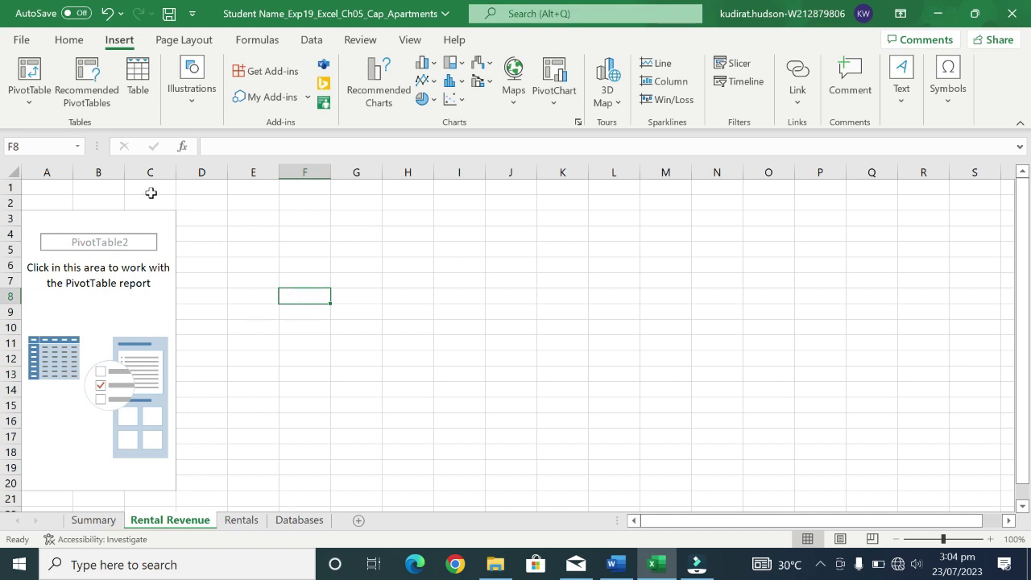
Save the workbook from the Quick Access Toolbar and bring the Word instructions forward
left_click(183, 39)
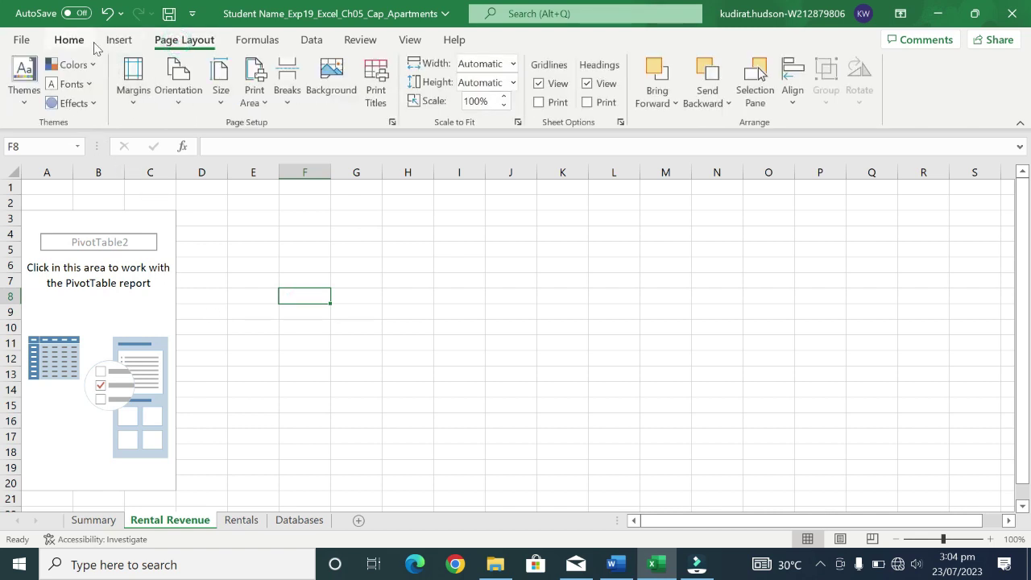
left_click(68, 39)
left_click(118, 40)
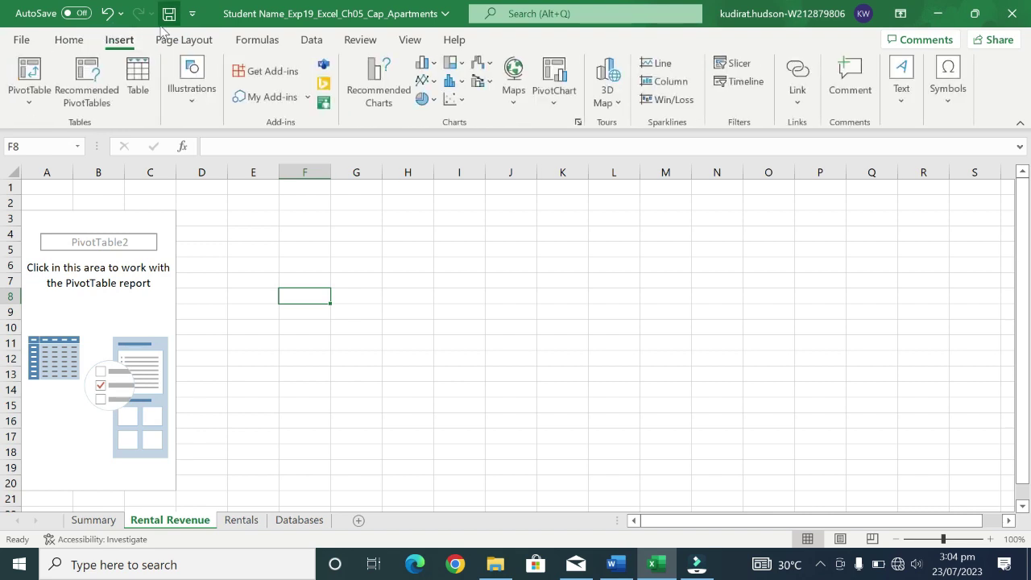
left_click(169, 13)
left_click(548, 359)
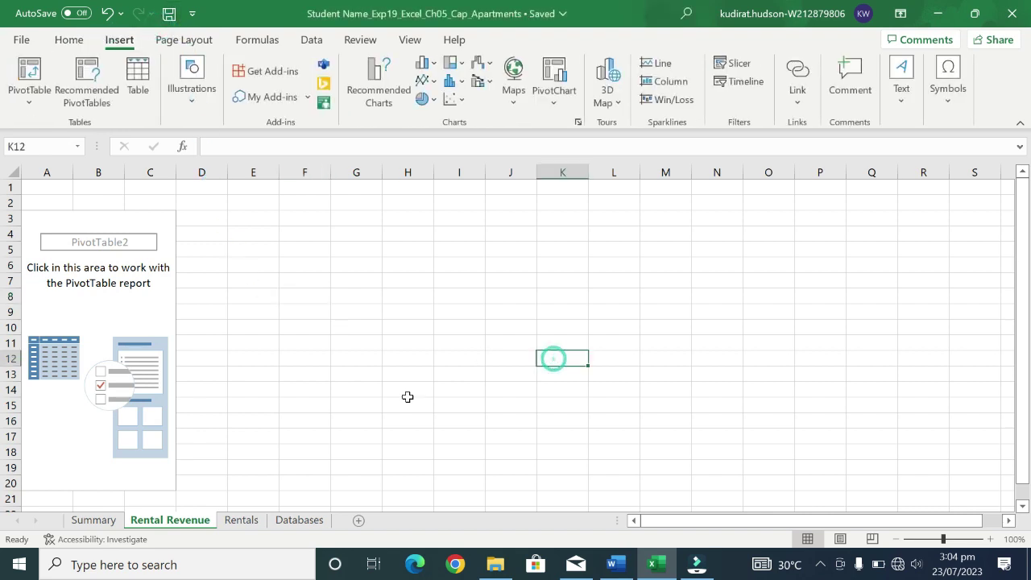
left_click(613, 564)
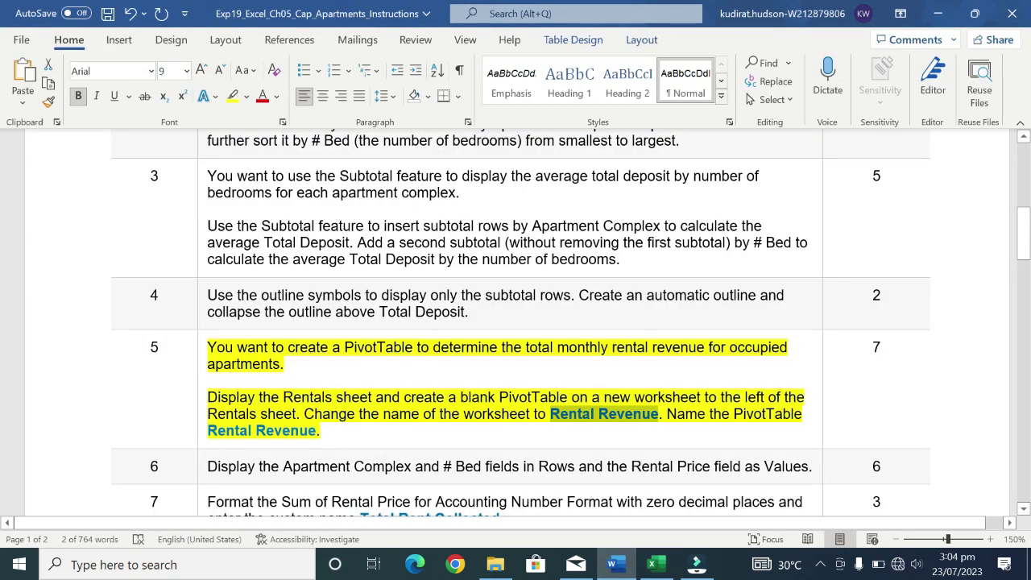
Clear instruction 5's highlight, highlight instruction 6 in yellow, then switch back to Excel
left_click(201, 437)
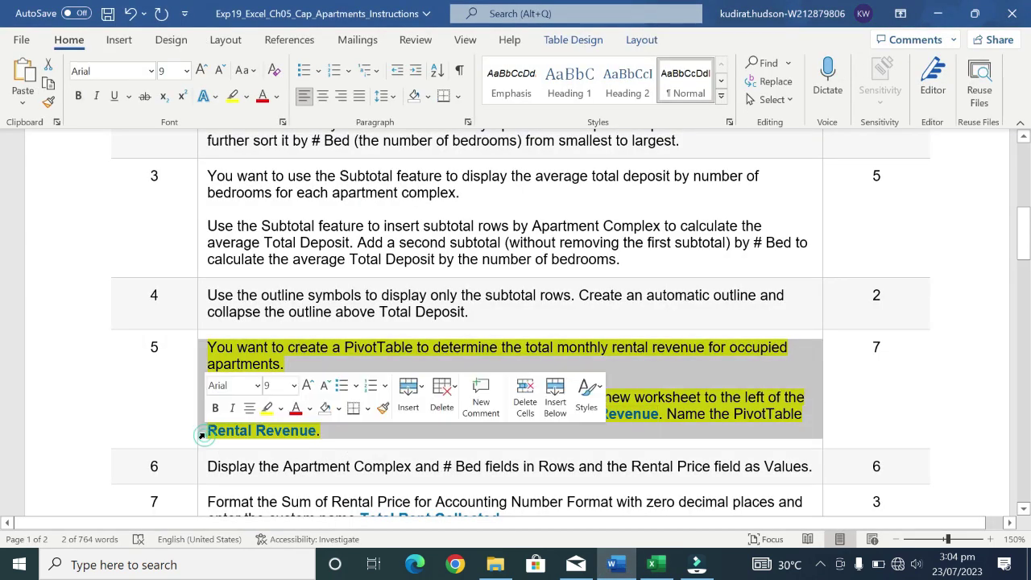
left_click(266, 413)
left_click(206, 480)
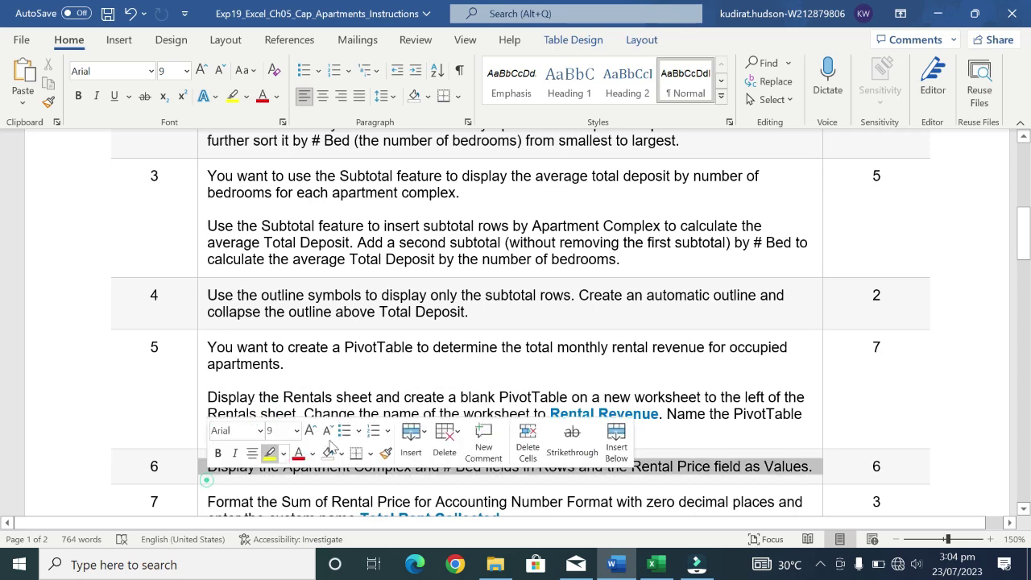
left_click(269, 452)
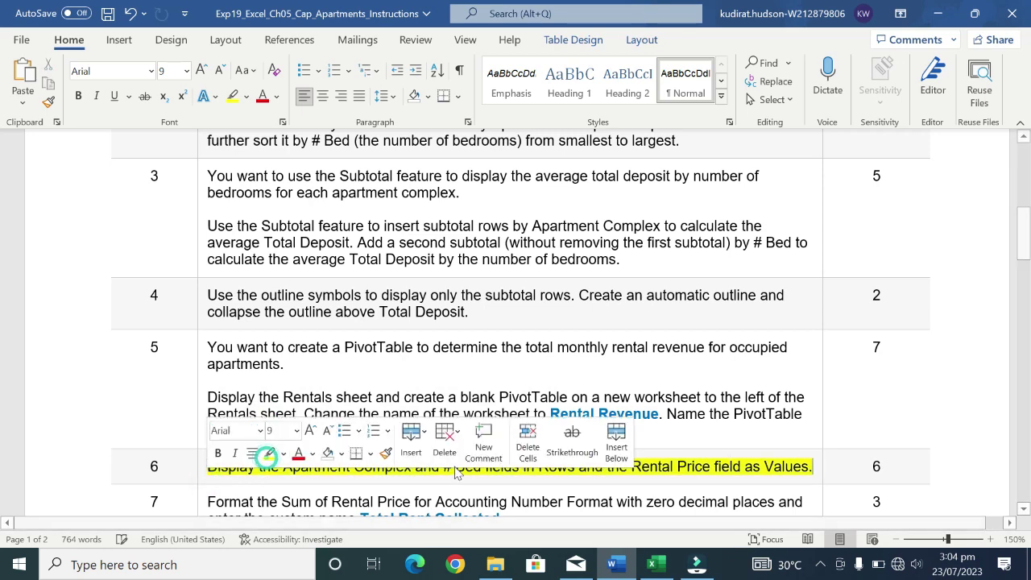
scroll(269, 452, "down", 1)
scroll(441, 474, "down", 1)
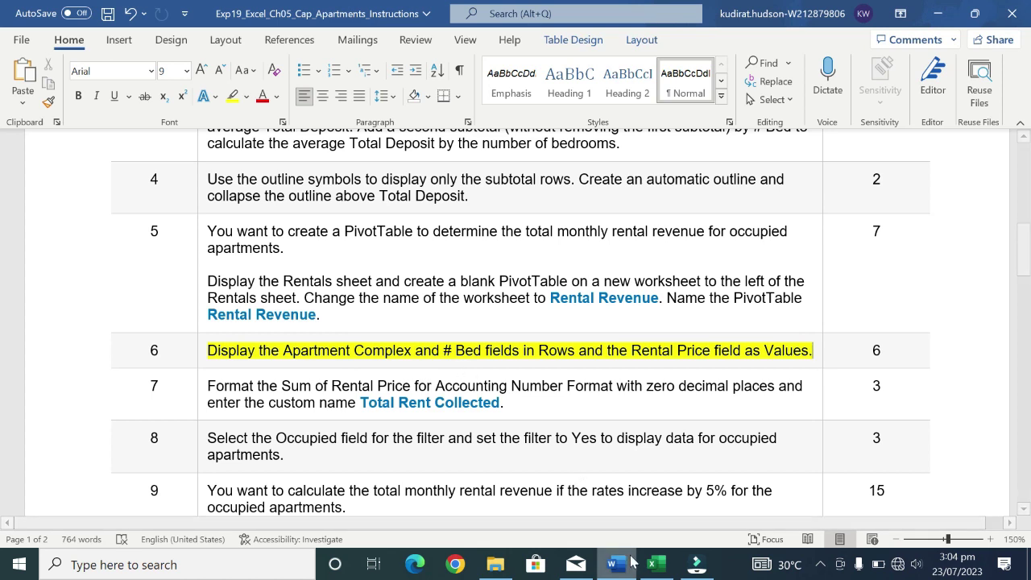
mouse_move(654, 565)
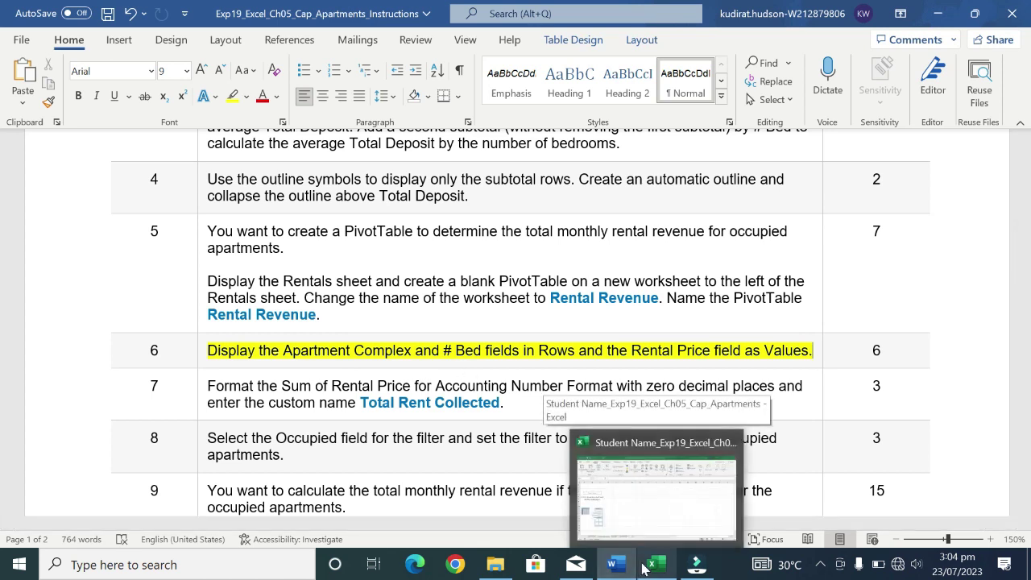
left_click(644, 568)
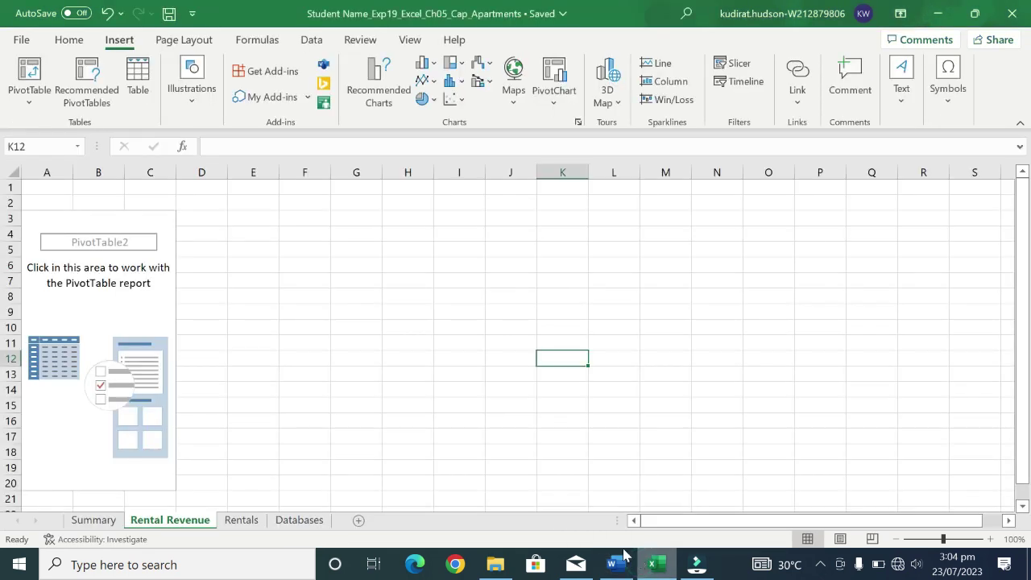
Drag Apartment Complex, then # Bed beneath it, into the PivotTable's Rows area
left_click(160, 310)
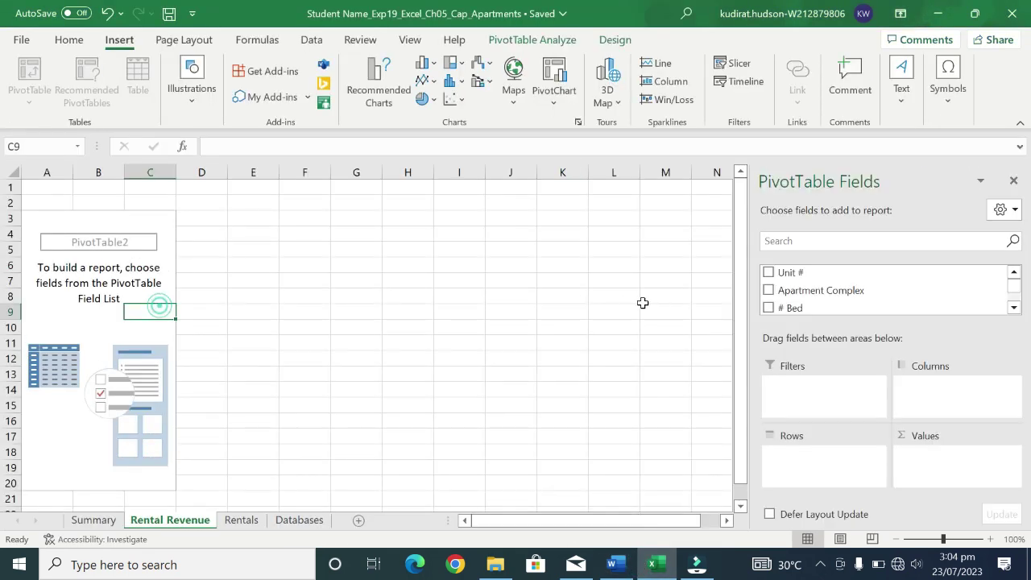
mouse_move(821, 290)
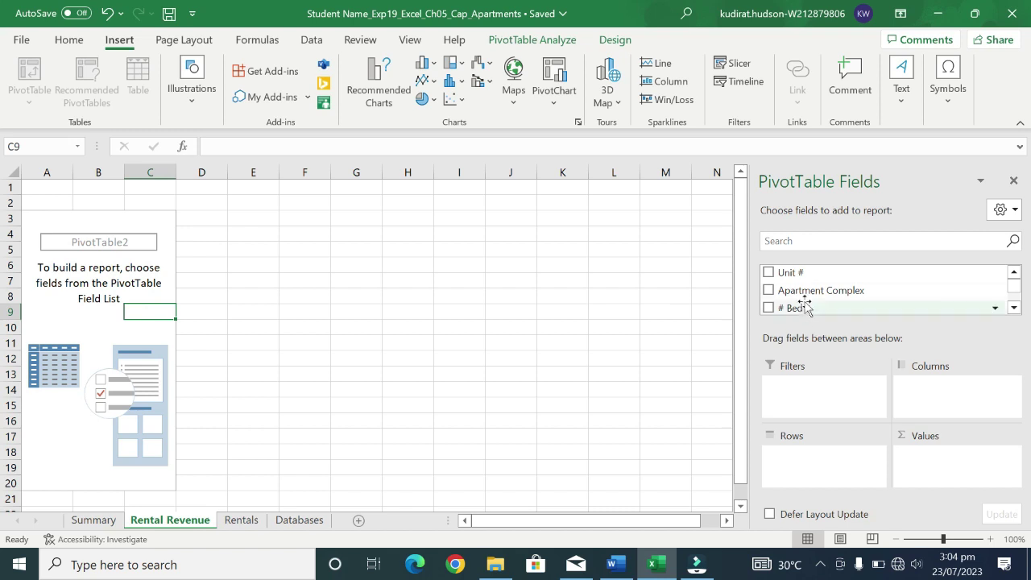
scroll(782, 305, "down", 1)
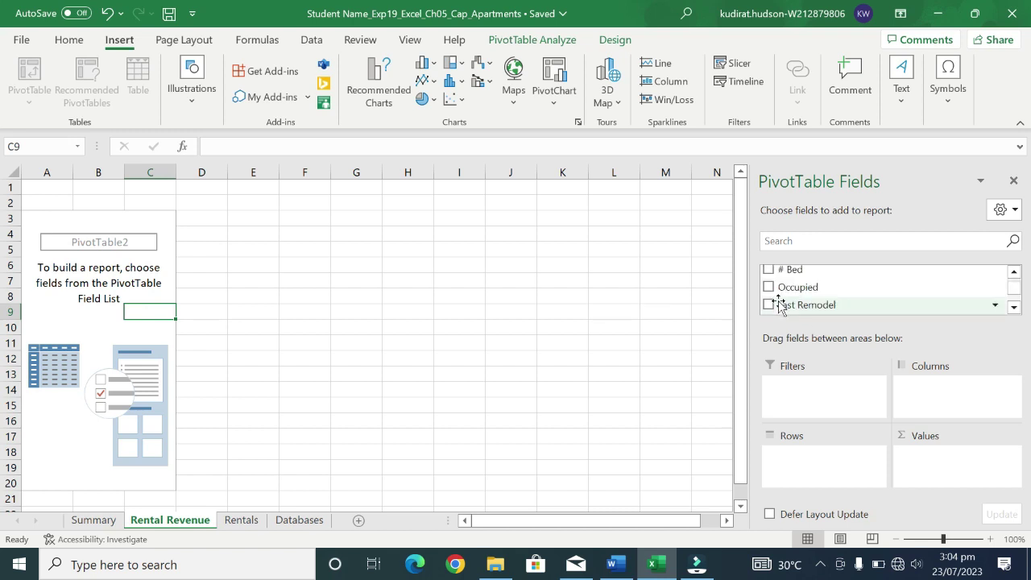
scroll(779, 306, "down", 1)
scroll(780, 306, "up", 1)
scroll(780, 306, "up", 1)
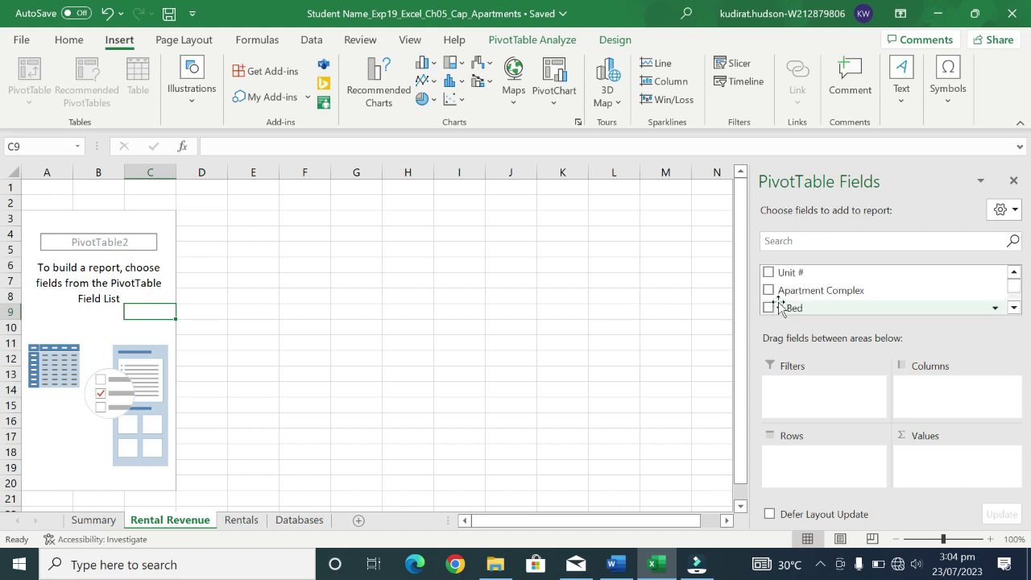
scroll(780, 307, "down", 1)
scroll(780, 306, "up", 1)
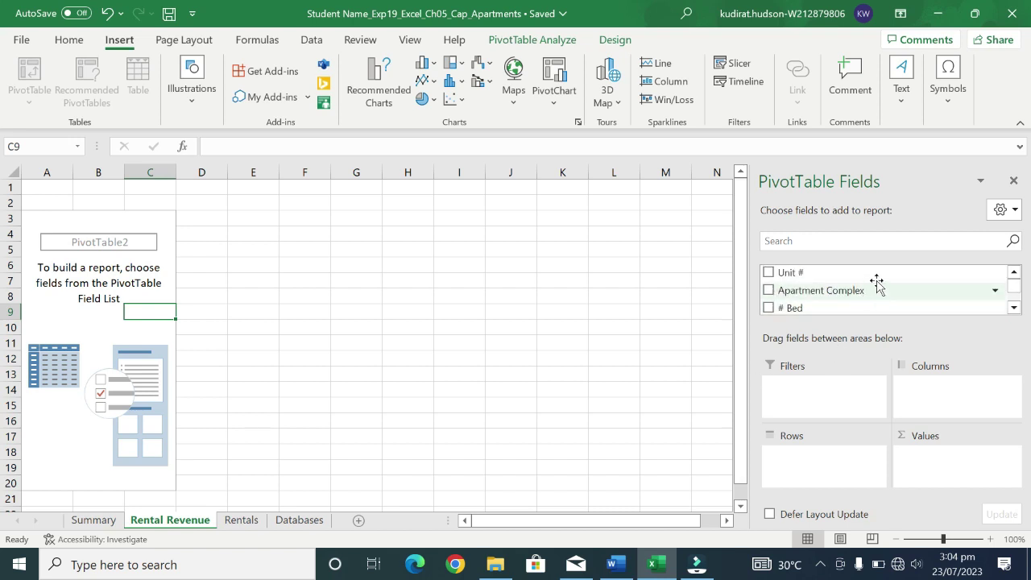
scroll(886, 278, "down", 1)
scroll(891, 275, "up", 1)
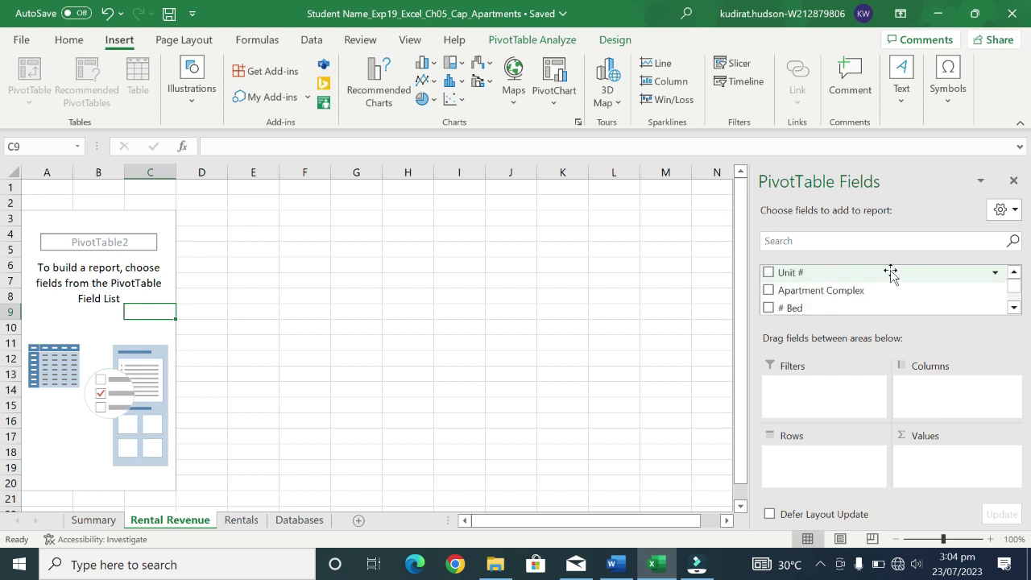
left_click_drag(888, 290, 830, 465)
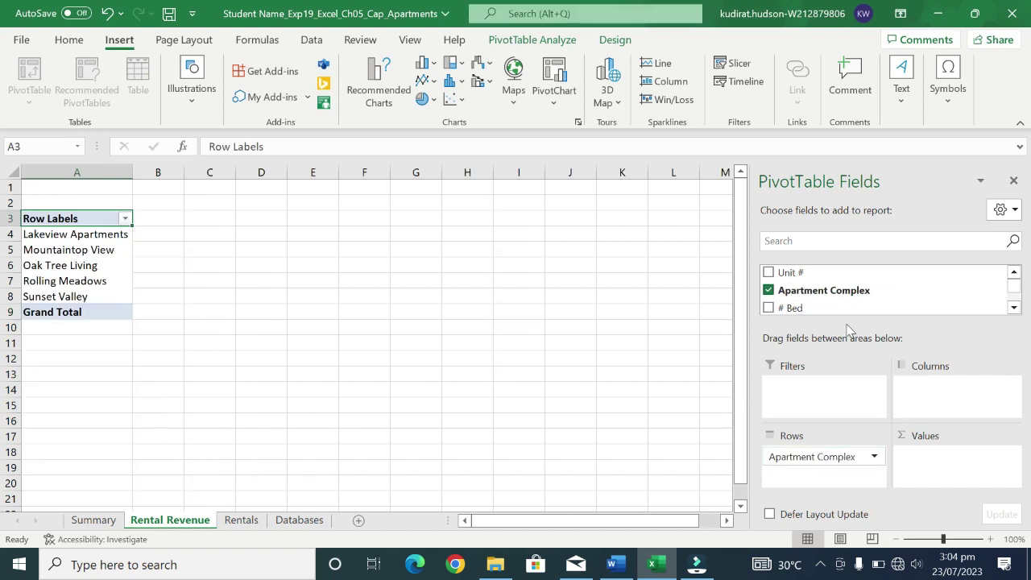
left_click_drag(830, 312, 820, 477)
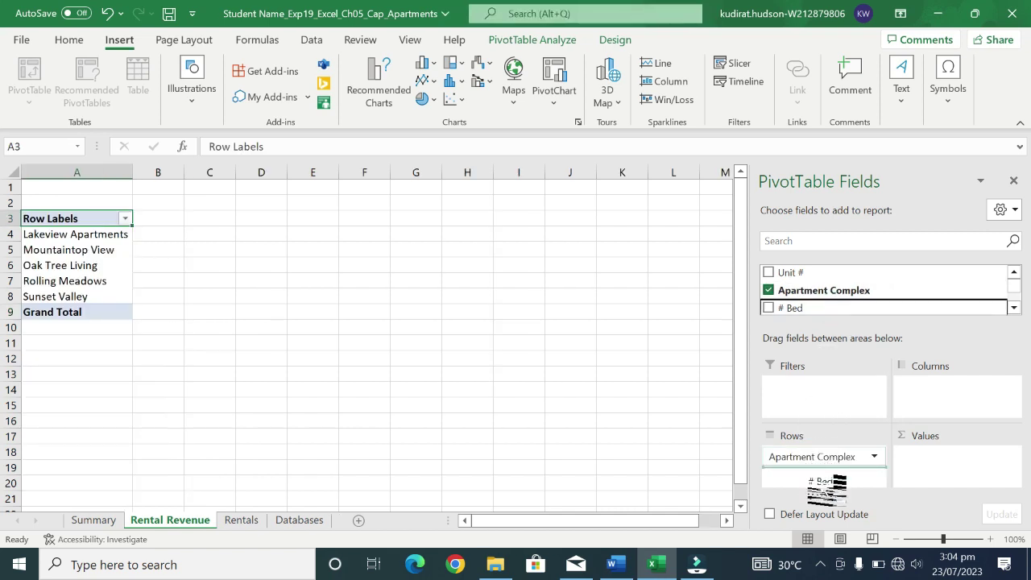
left_click_drag(820, 477, 821, 478)
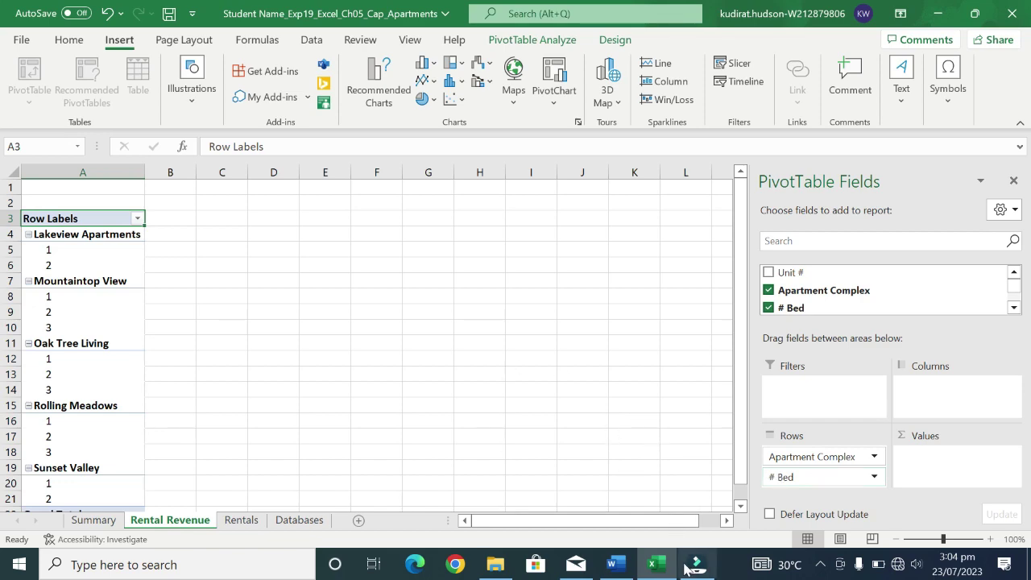
Check step 6 in the Word instructions, then switch back to Excel
left_click(652, 563)
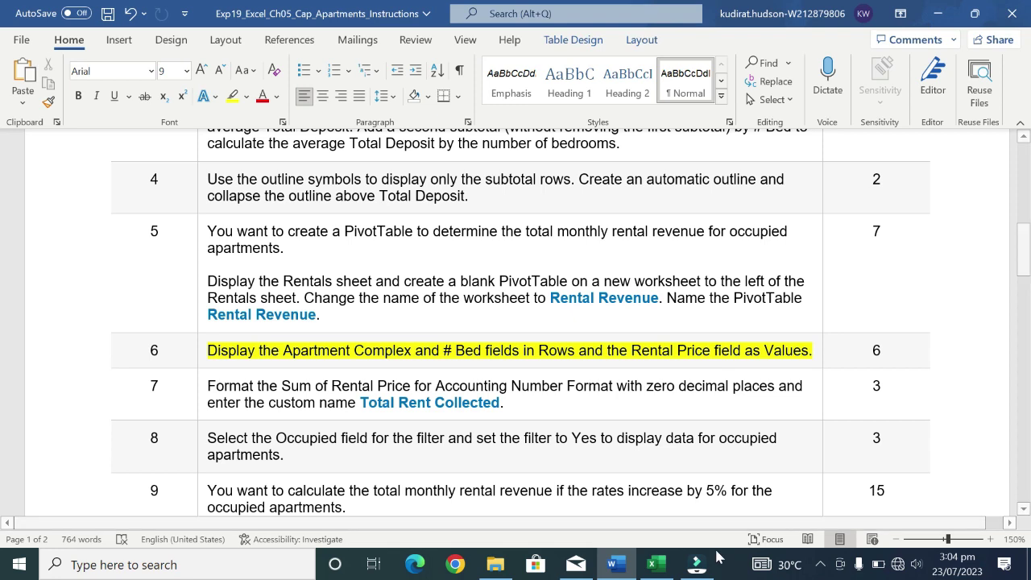
left_click(653, 563)
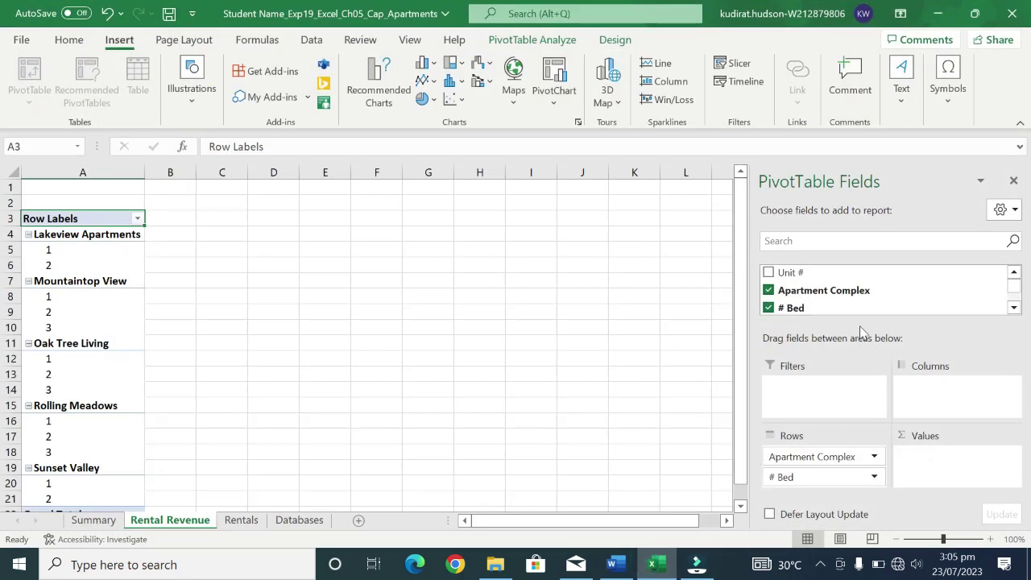
Drag Rental Price into the Values area as a sum totalling 56780, then switch to Word
scroll(937, 274, "down", 2)
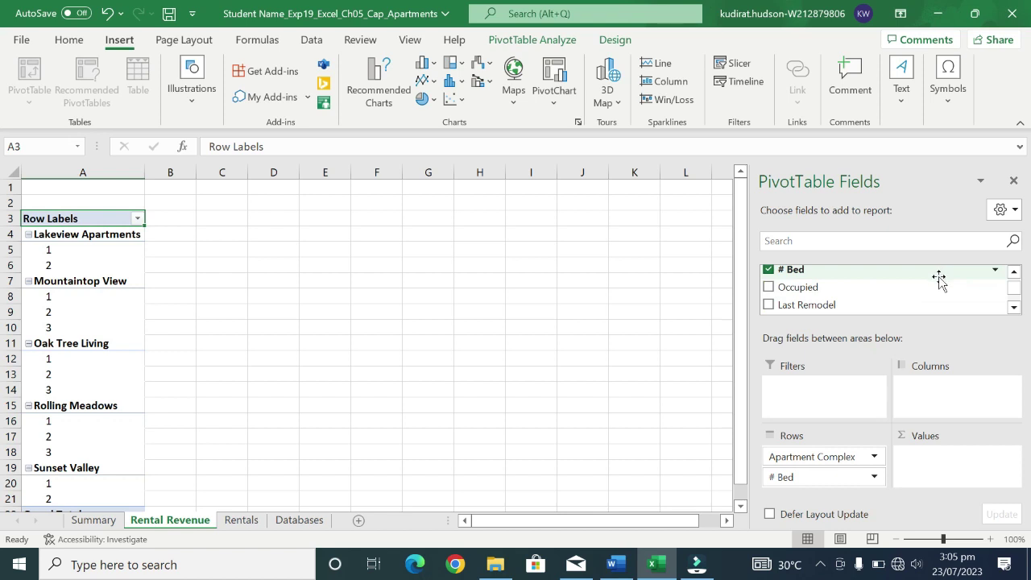
scroll(939, 279, "down", 2)
scroll(939, 279, "down", 2)
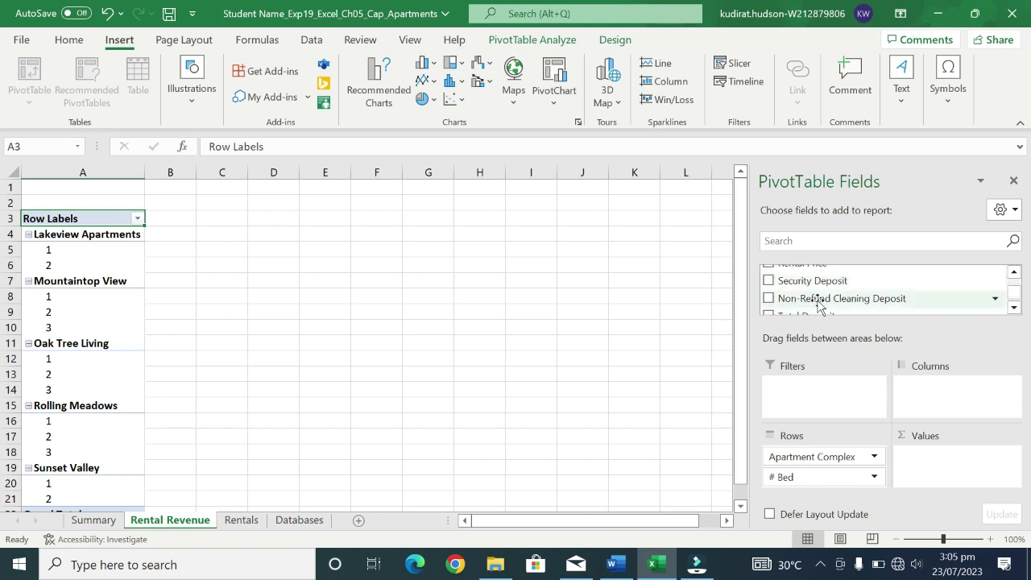
scroll(786, 313, "up", 2)
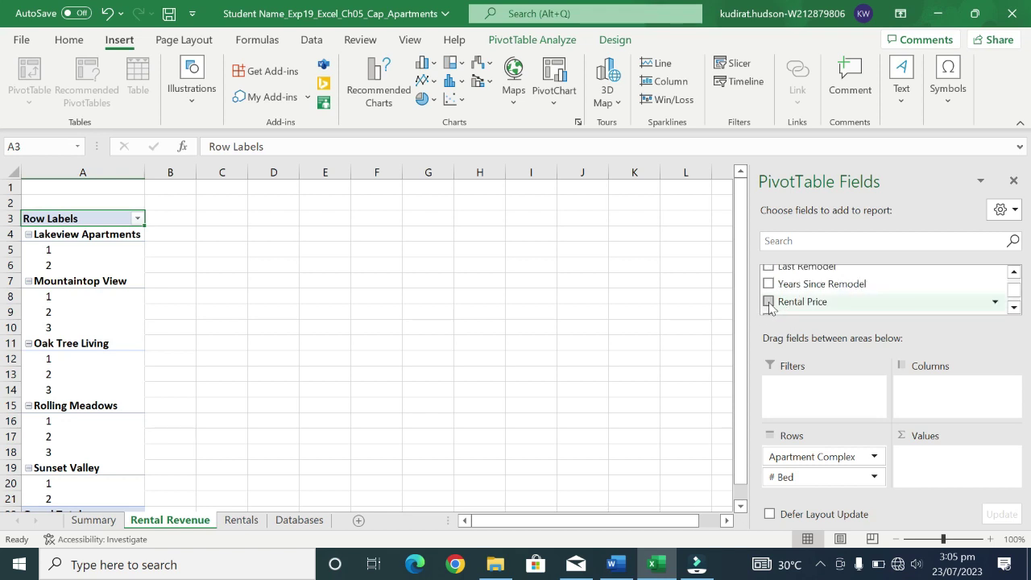
left_click_drag(770, 308, 939, 455)
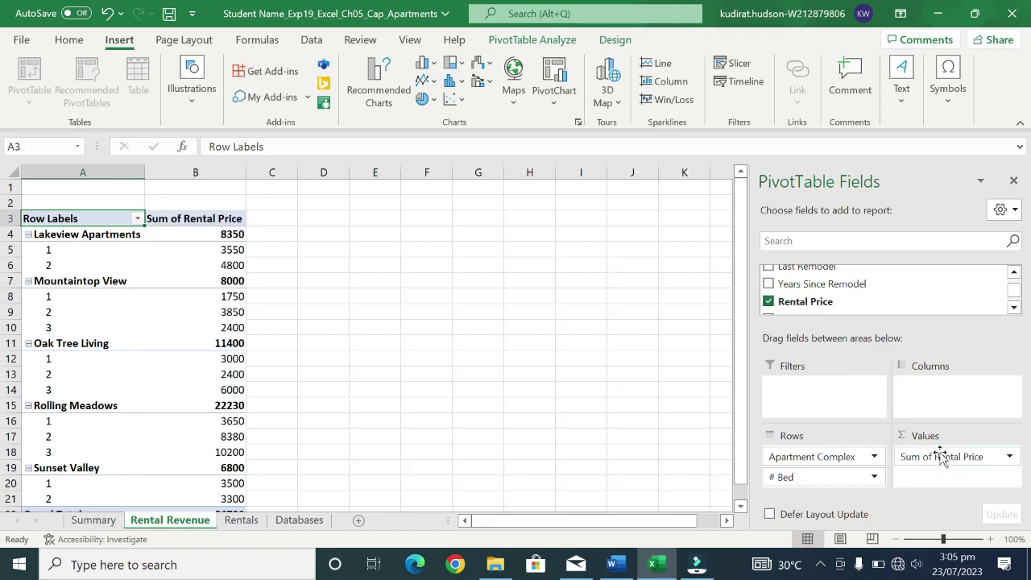
scroll(537, 347, "down", 2)
scroll(537, 348, "down", 1)
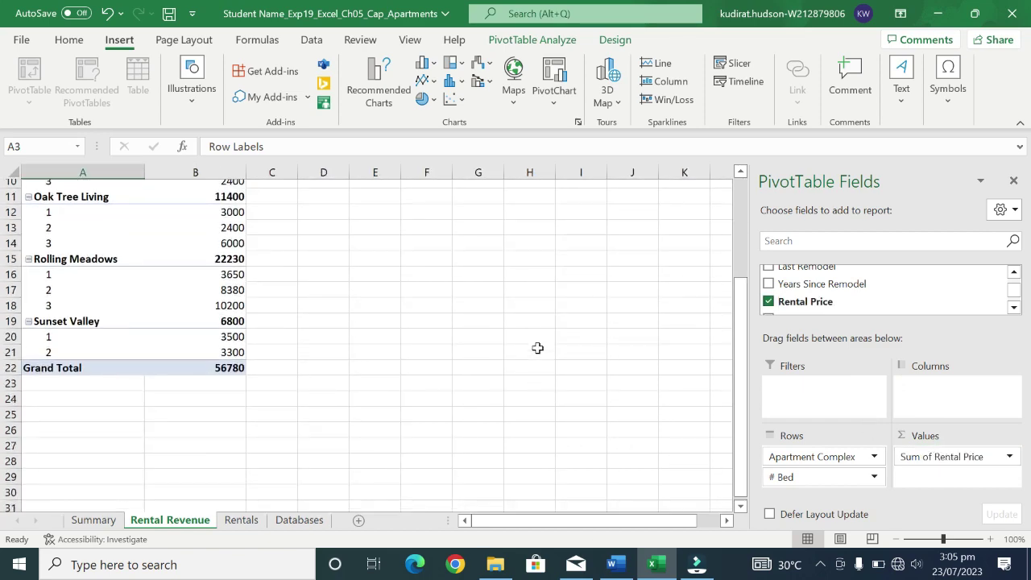
scroll(537, 347, "down", 2)
scroll(537, 348, "up", 1)
scroll(537, 347, "down", 1)
scroll(538, 347, "up", 3)
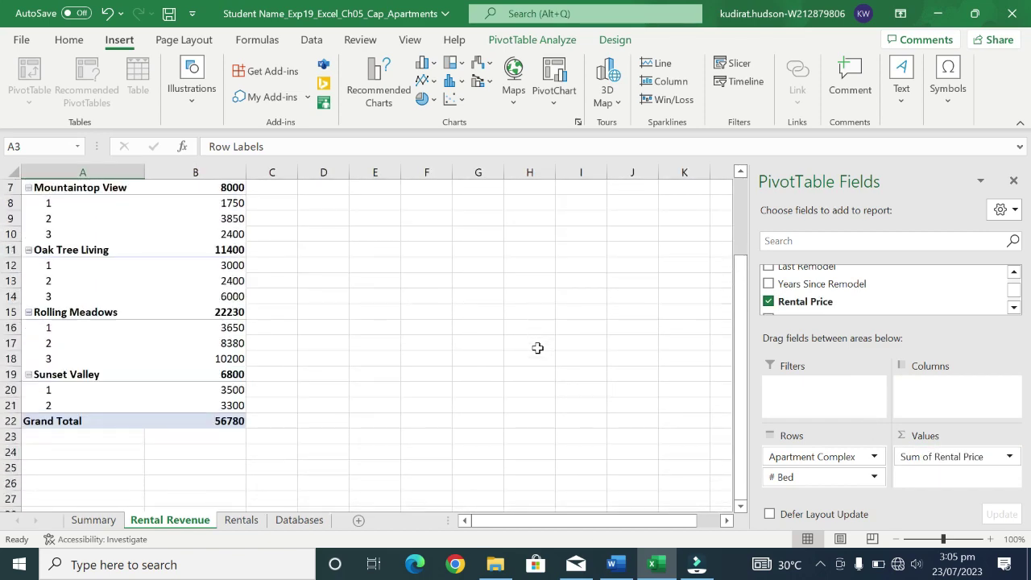
scroll(538, 347, "up", 2)
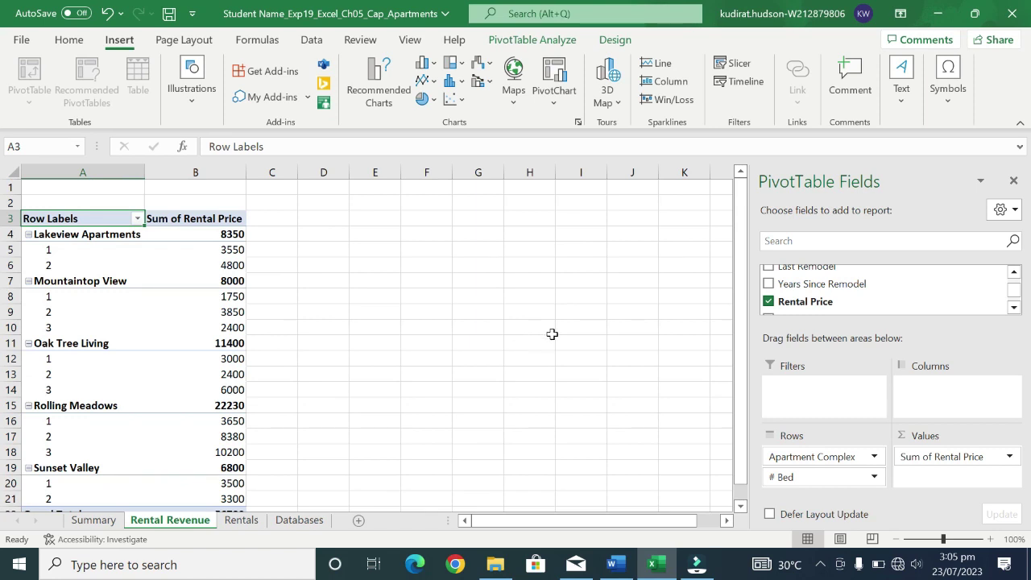
left_click(615, 563)
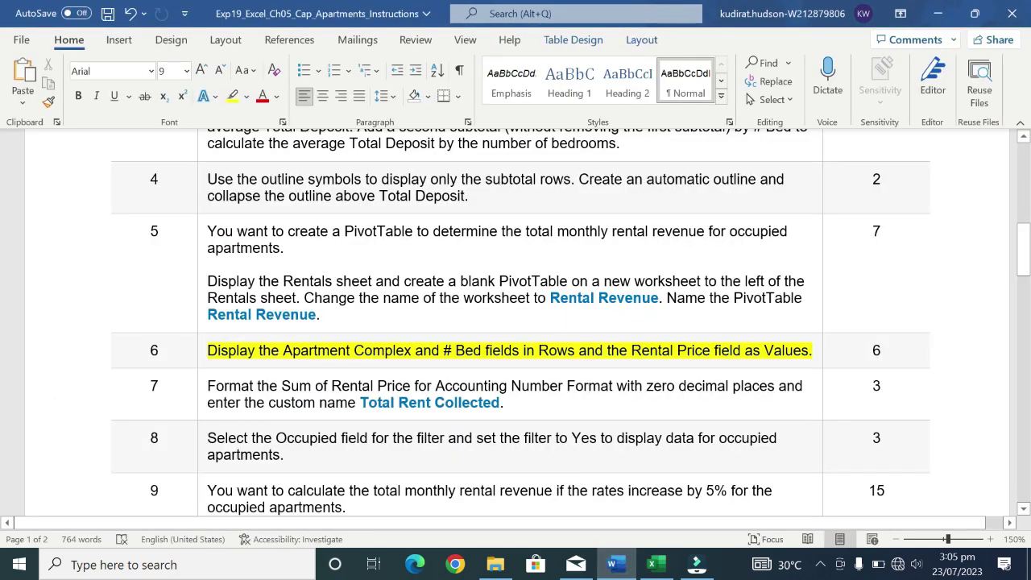
Clear instruction 6's highlight and highlight instruction 7 in yellow
left_click(198, 356)
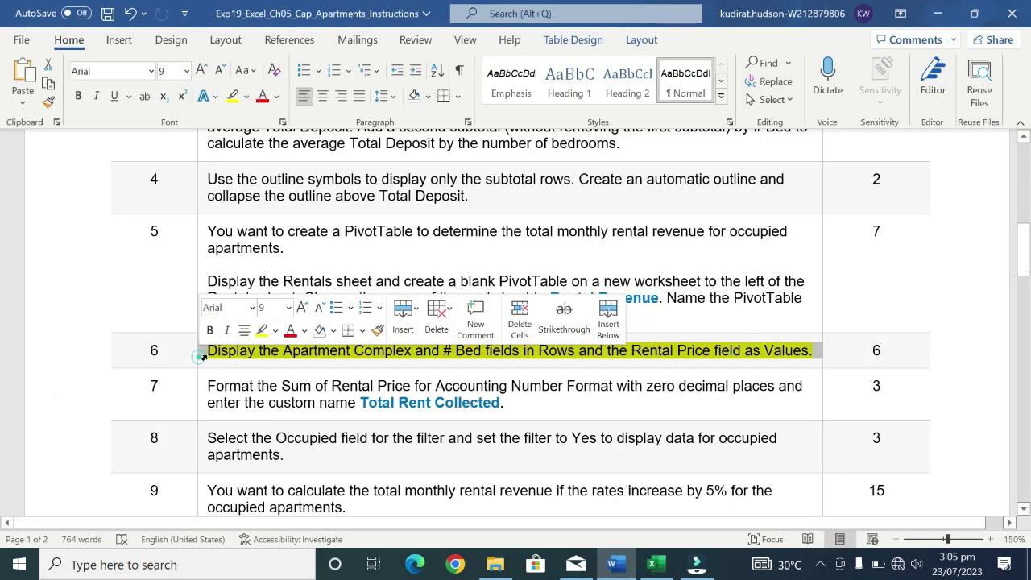
left_click(260, 332)
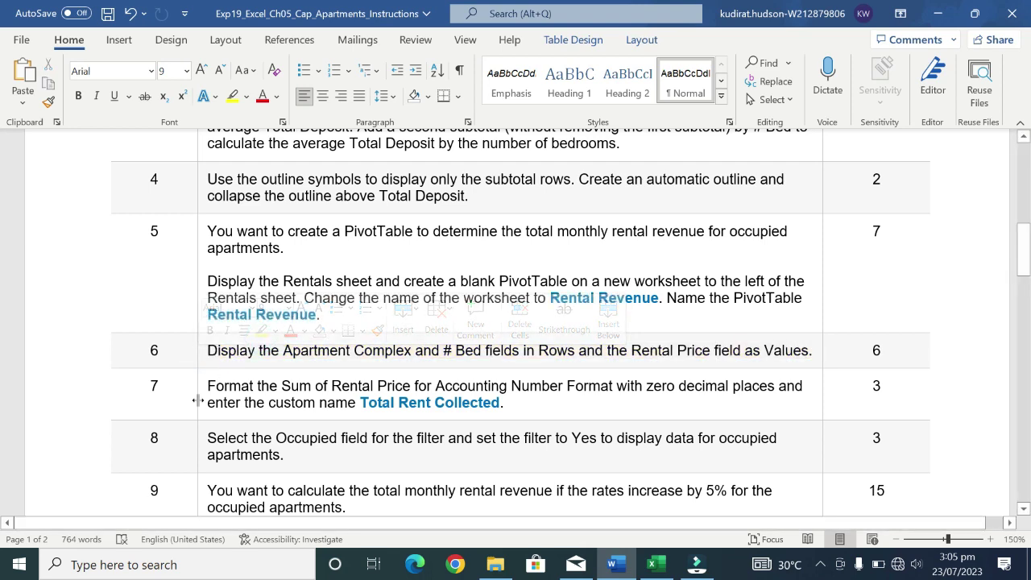
left_click(200, 400)
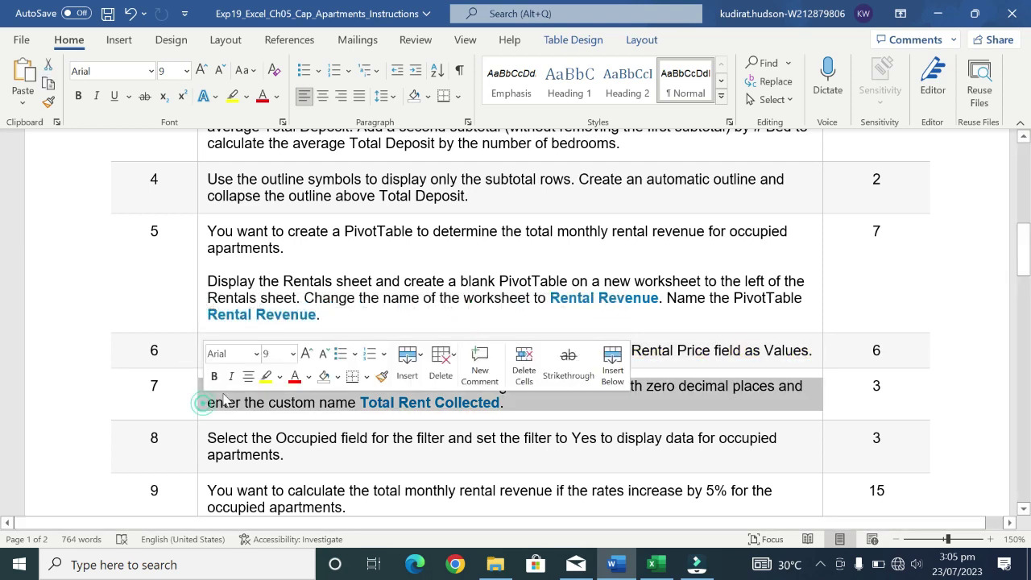
left_click(266, 376)
left_click(259, 387)
scroll(522, 322, "down", 1)
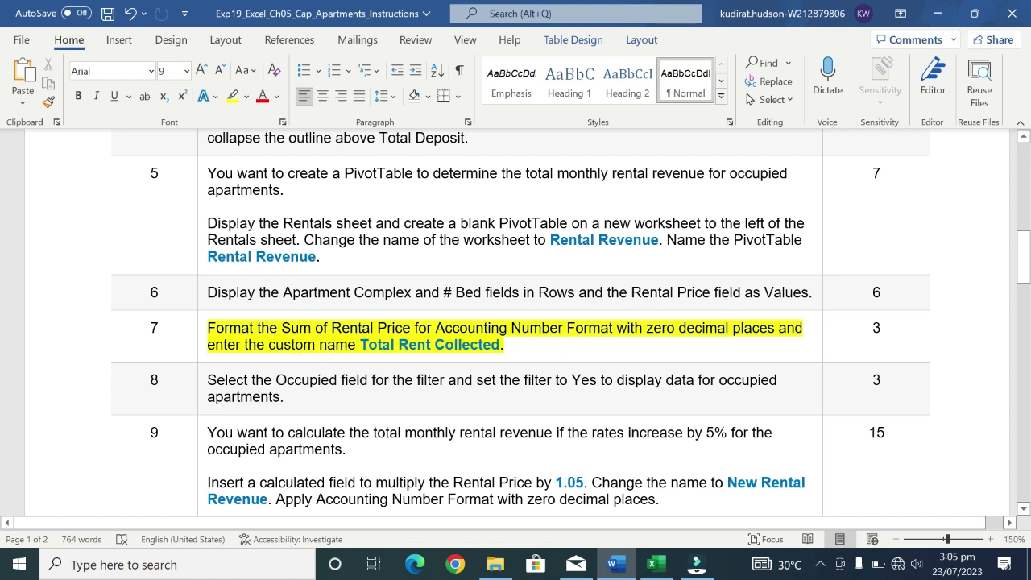
Copy the text 'Total Rent Collected' and switch back to Excel
left_click_drag(361, 344, 500, 344)
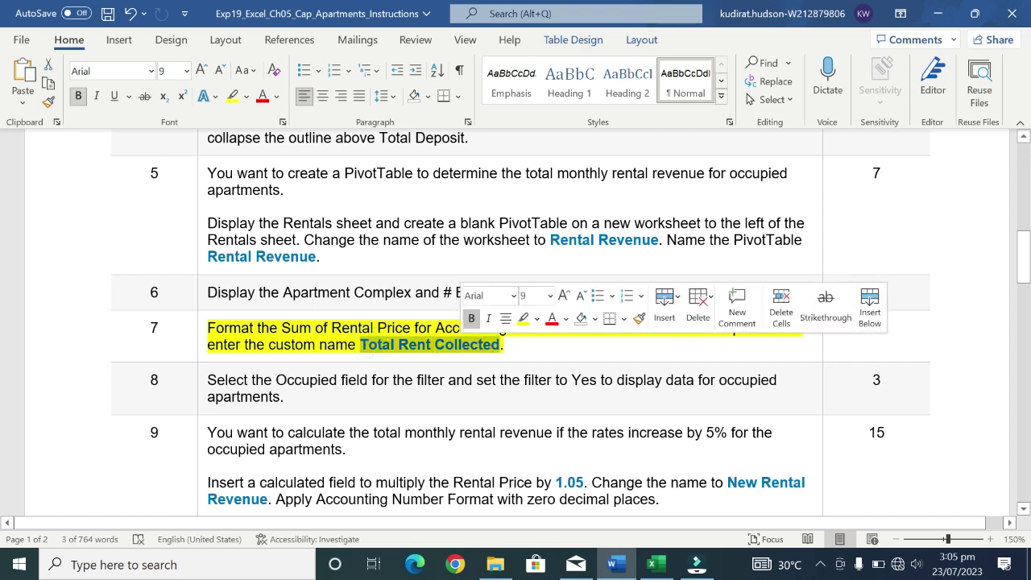
right_click(411, 346)
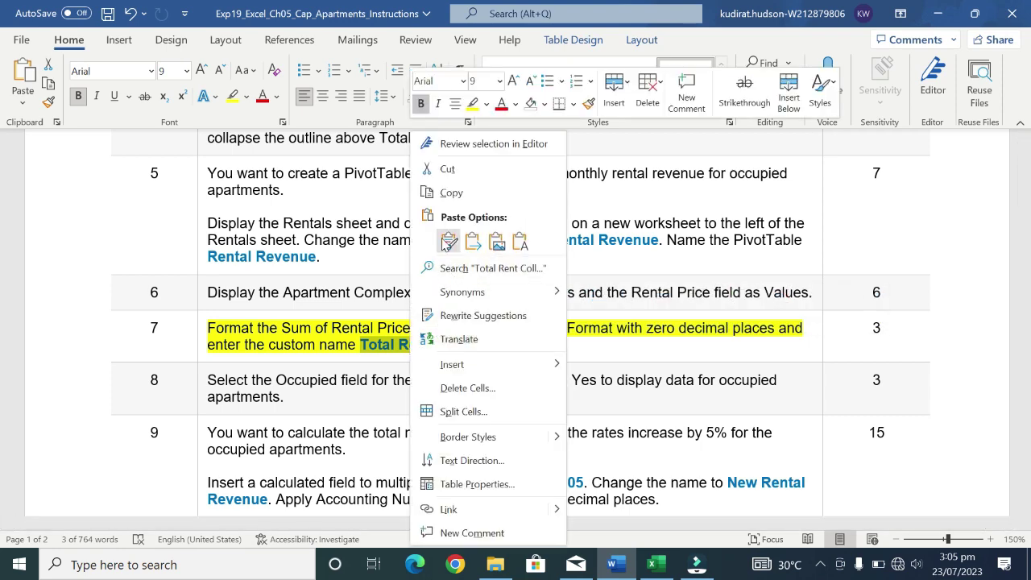
left_click(444, 199)
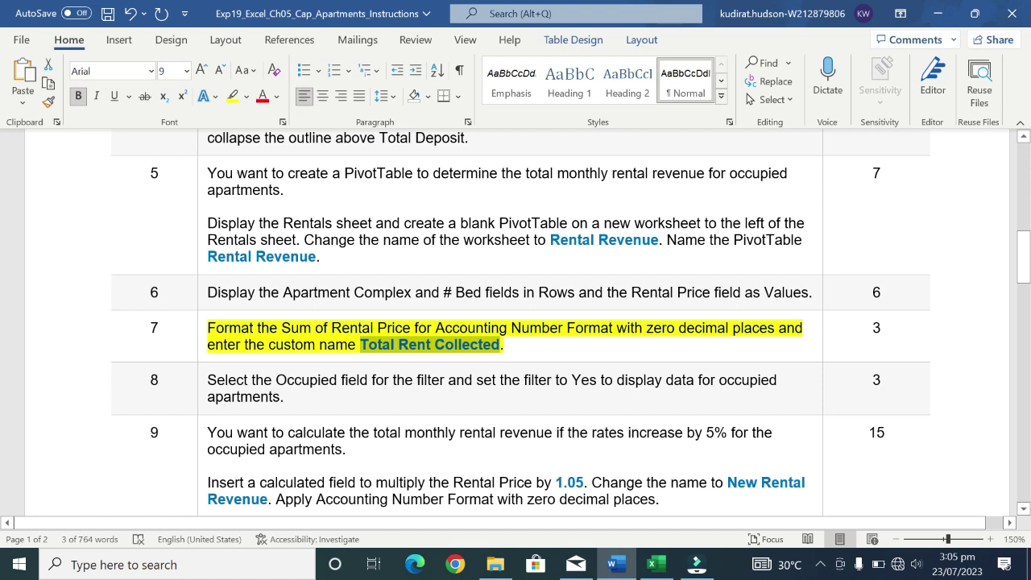
left_click(655, 564)
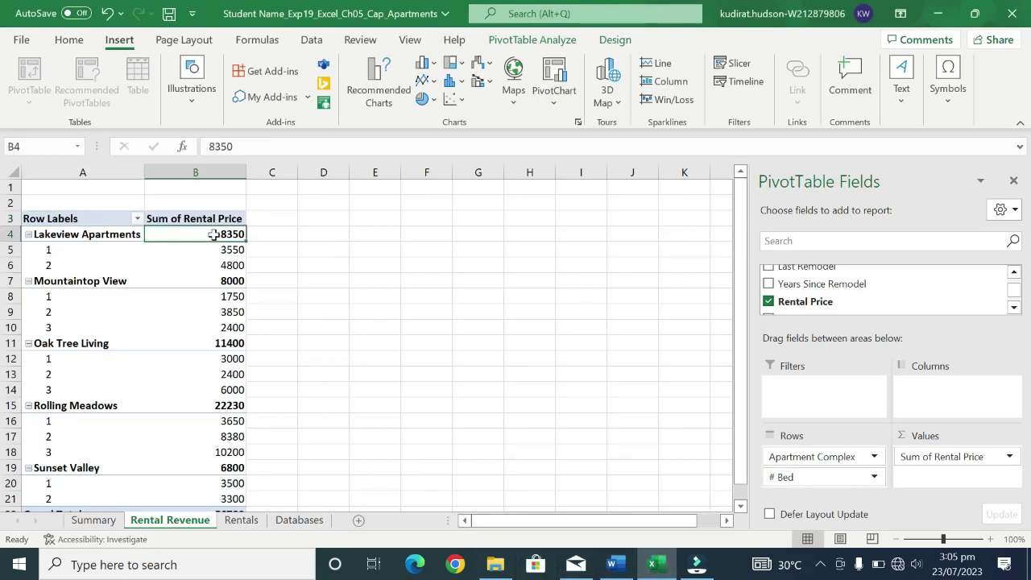
Set Sum of Rental Price's number format to Accounting with 0 decimals in Value Field Settings
mouse_move(213, 235)
left_mouse_down()
mouse_move(228, 288)
mouse_move(229, 548)
mouse_move(221, 416)
left_mouse_up()
left_click(558, 368)
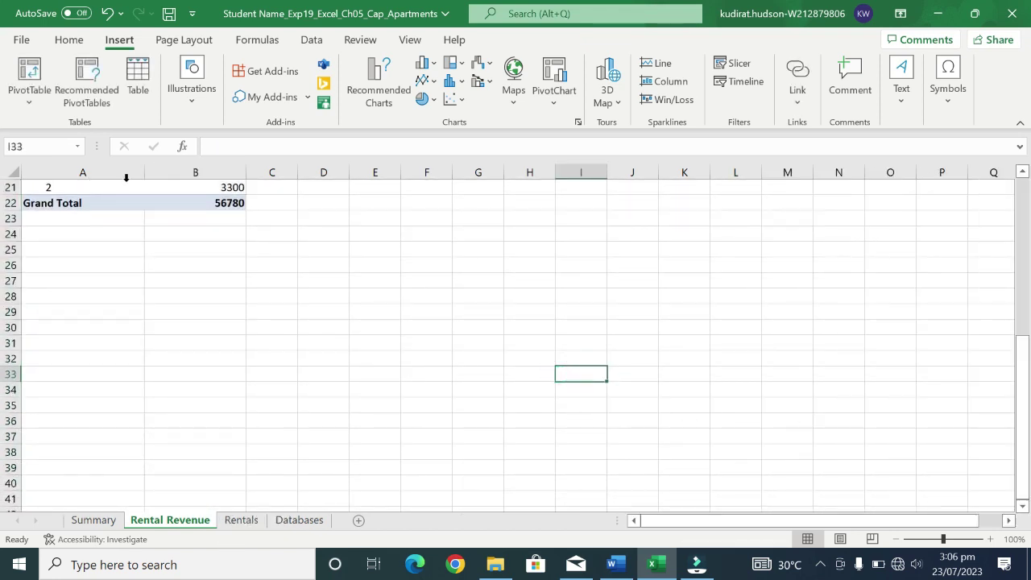
left_click(126, 195)
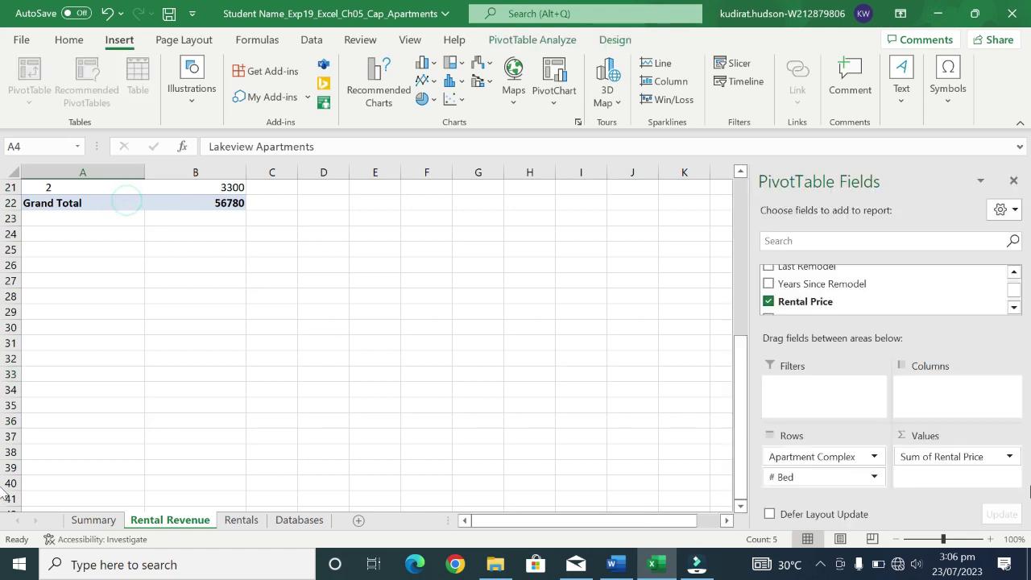
left_click(1010, 456)
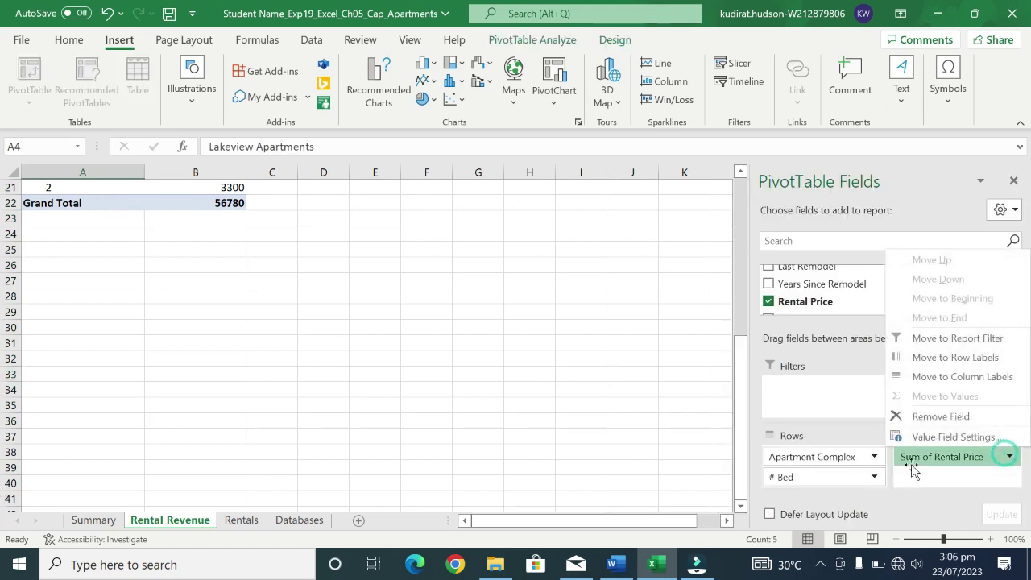
left_click(927, 437)
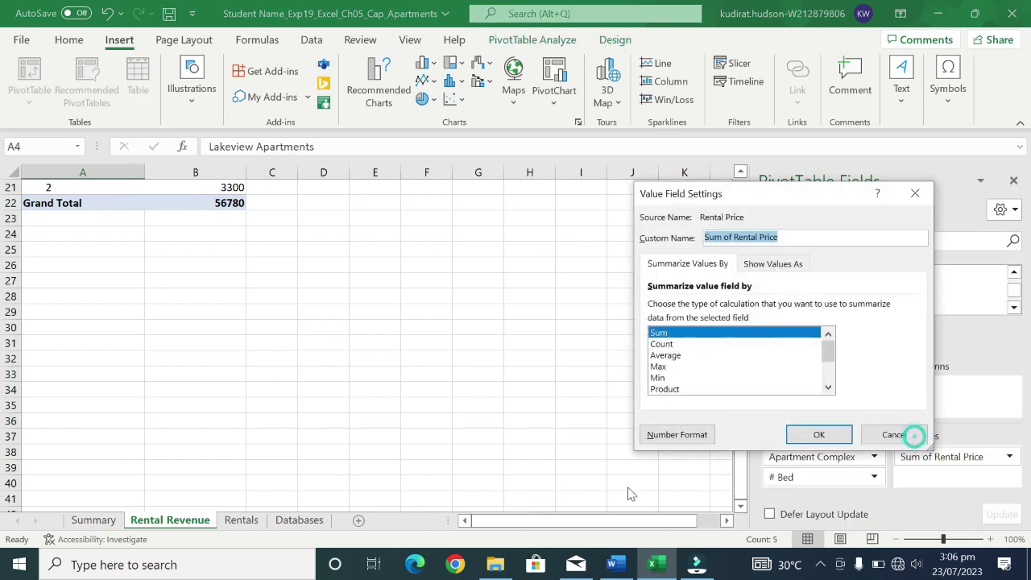
left_click(656, 439)
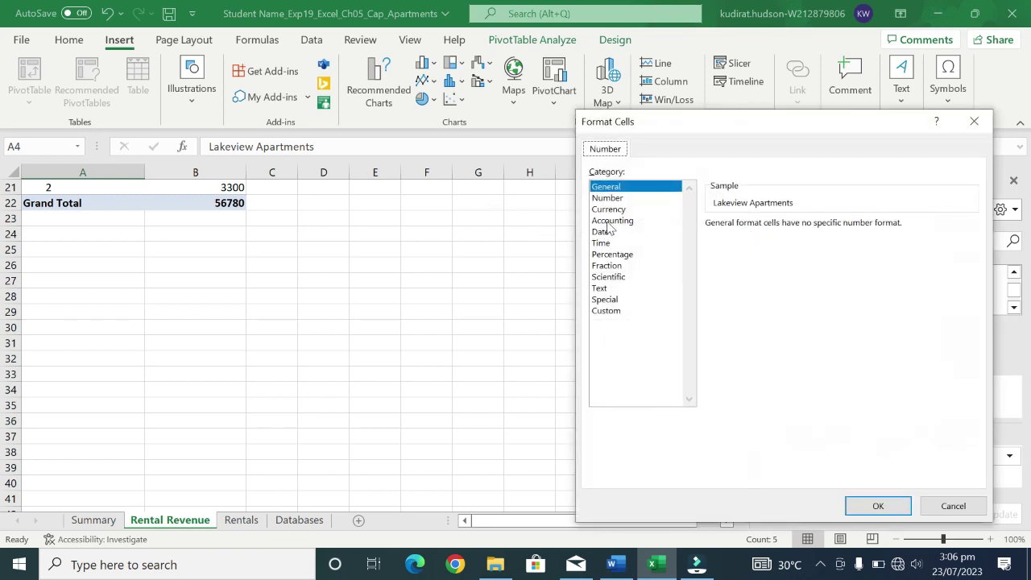
left_click(612, 220)
type("0")
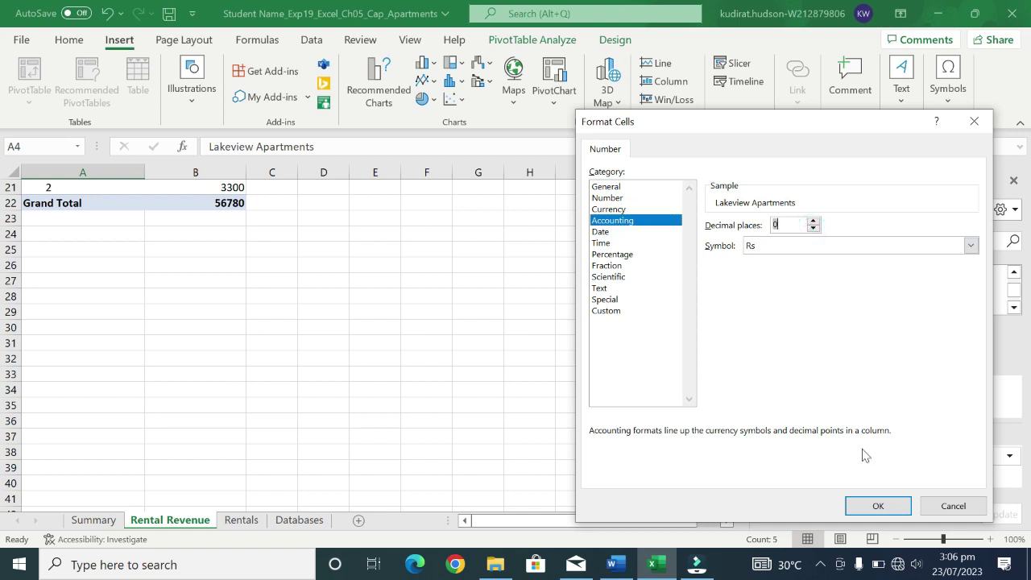
left_click(849, 503)
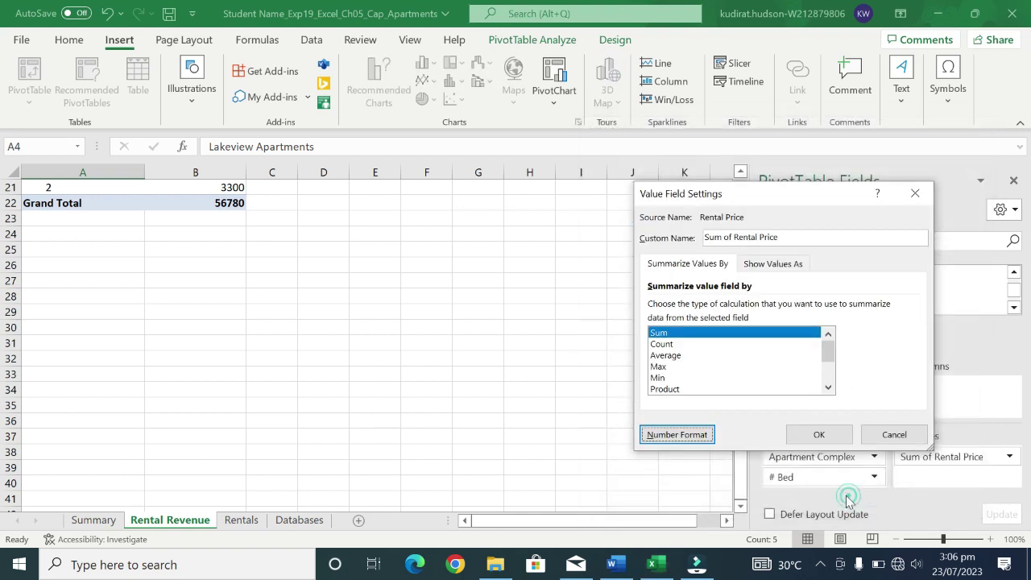
left_click(819, 435)
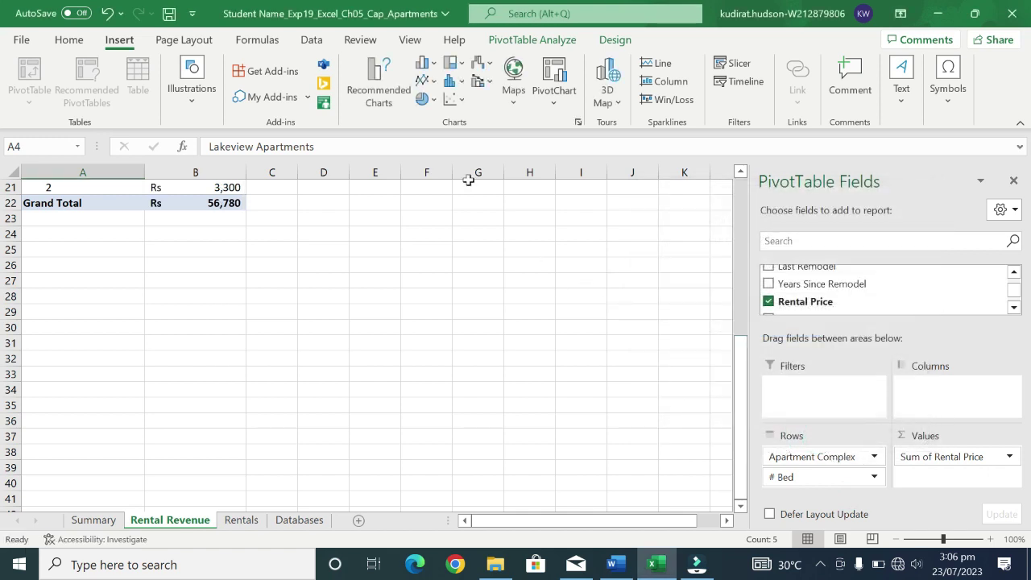
Apply the $ English accounting format to the rental price values in column B
left_click(69, 42)
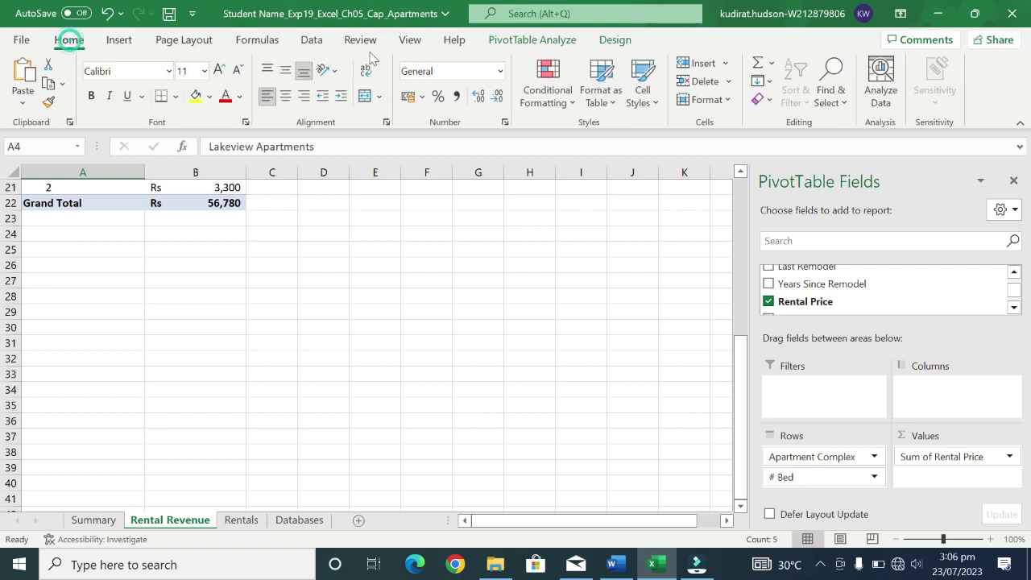
left_click(421, 96)
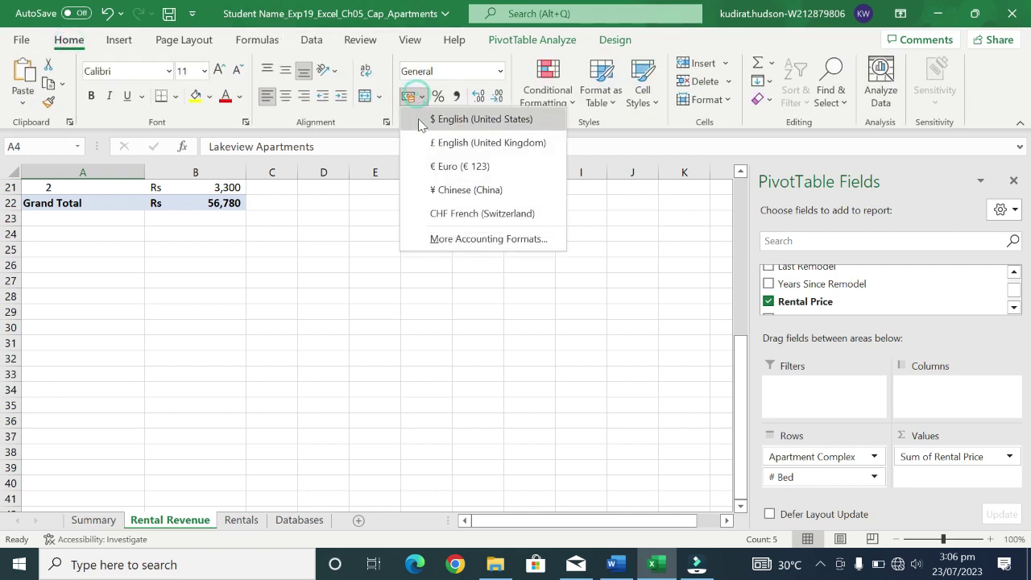
left_click(425, 121)
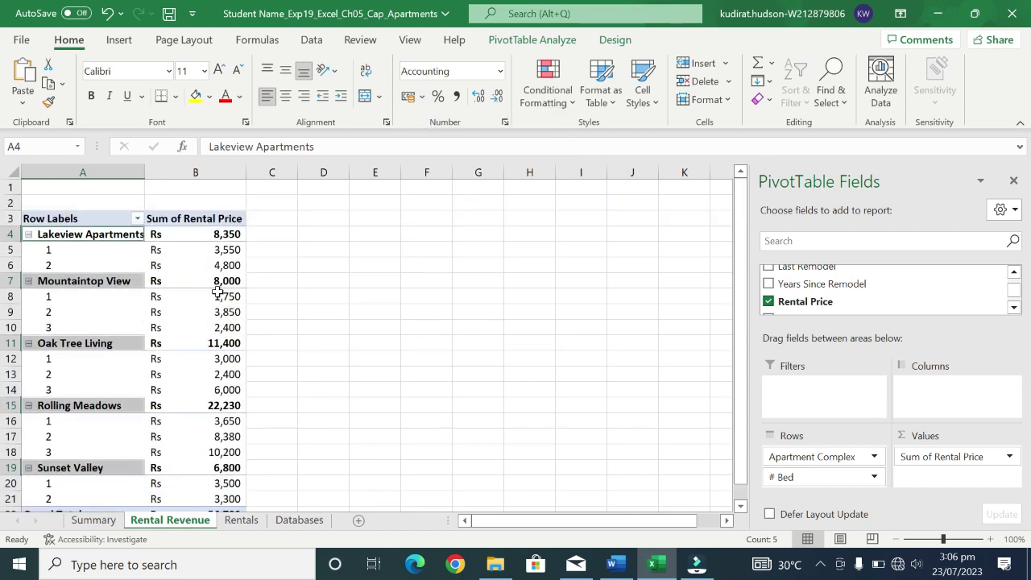
mouse_move(205, 239)
left_mouse_down()
mouse_move(196, 572)
mouse_move(171, 420)
left_mouse_up()
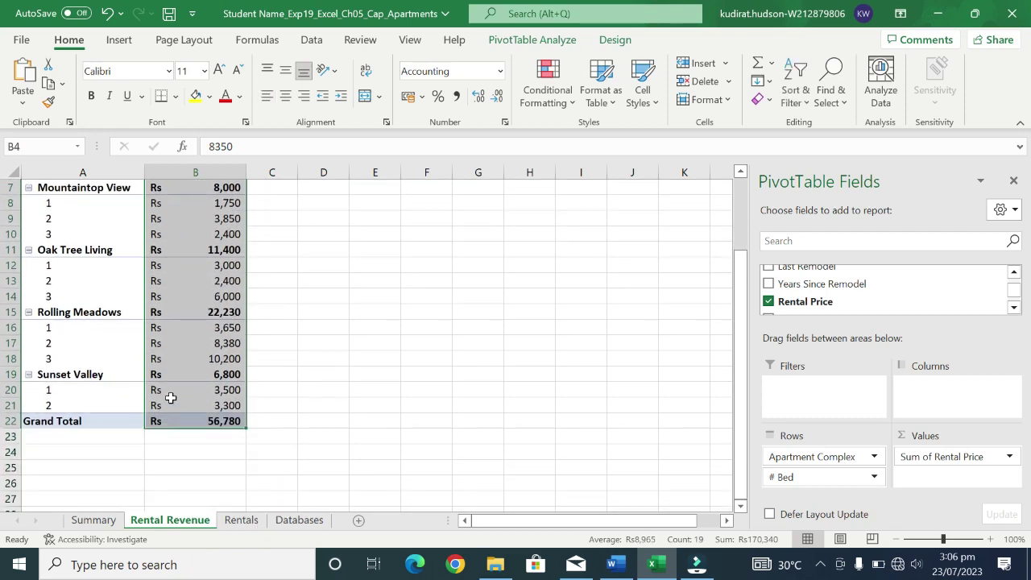
left_click(411, 96)
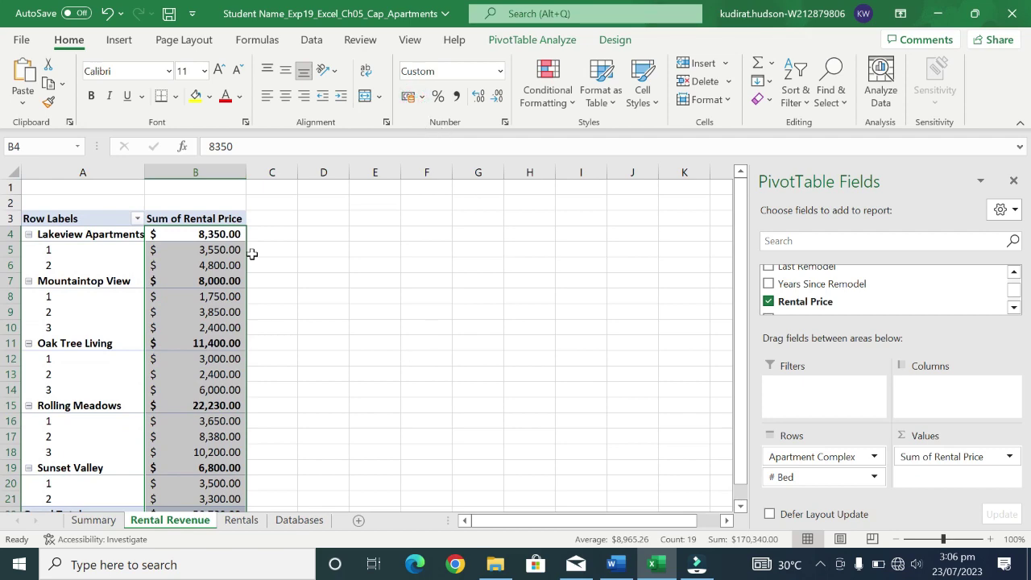
Reformat the values as Currency with 0 decimals and no symbol, then switch to Word
left_click(504, 122)
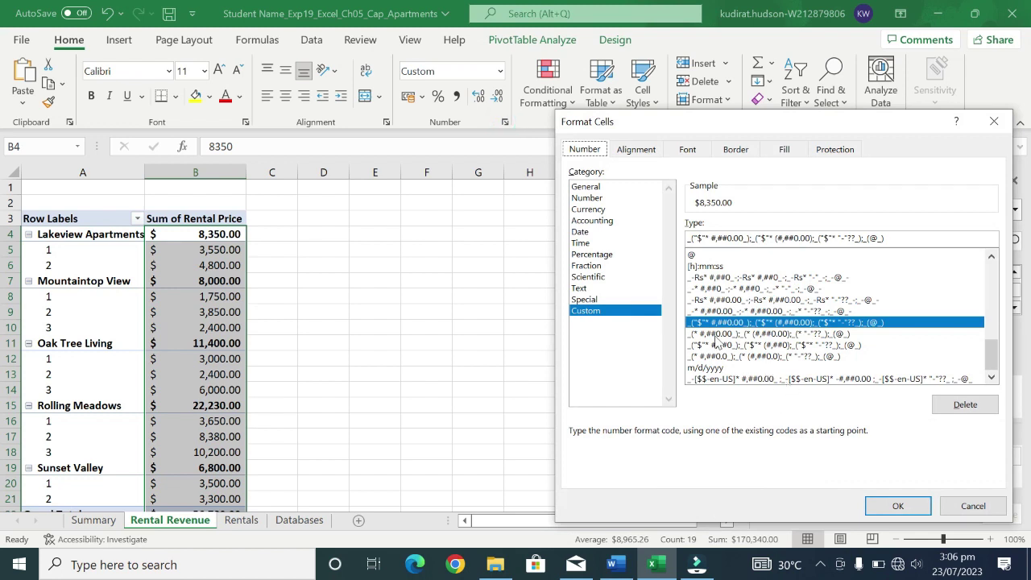
left_click(588, 209)
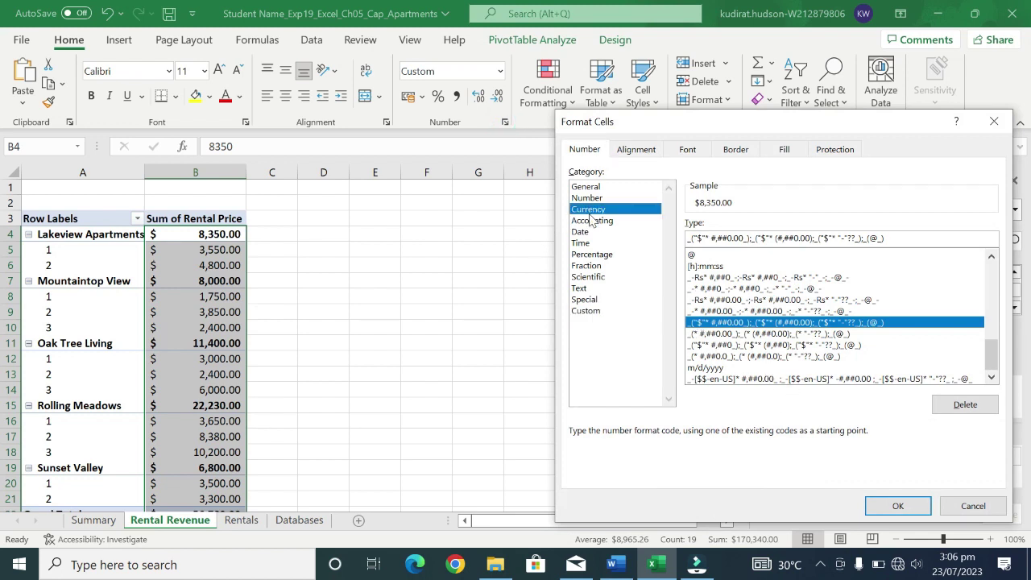
left_click(791, 229)
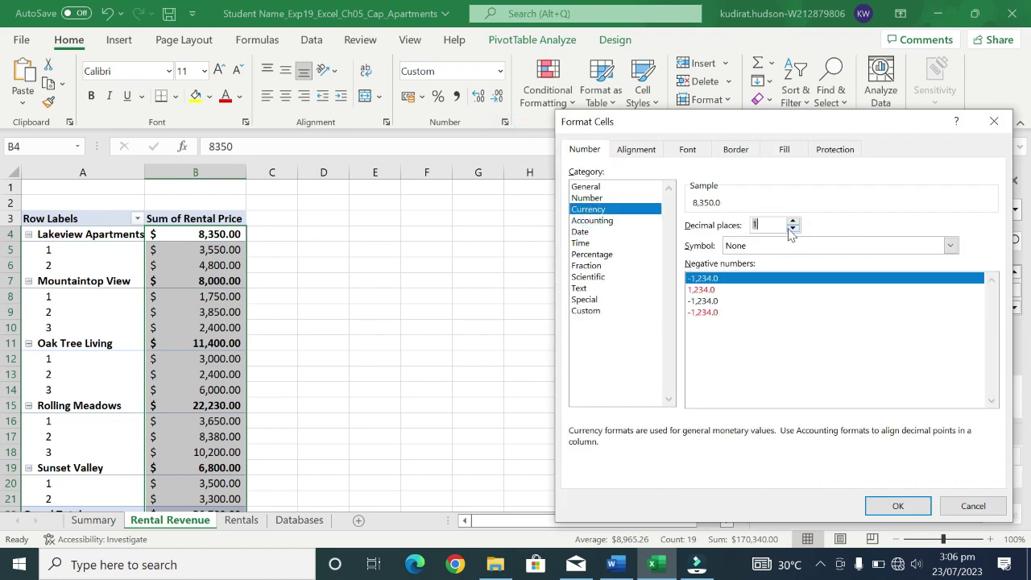
left_click(792, 229)
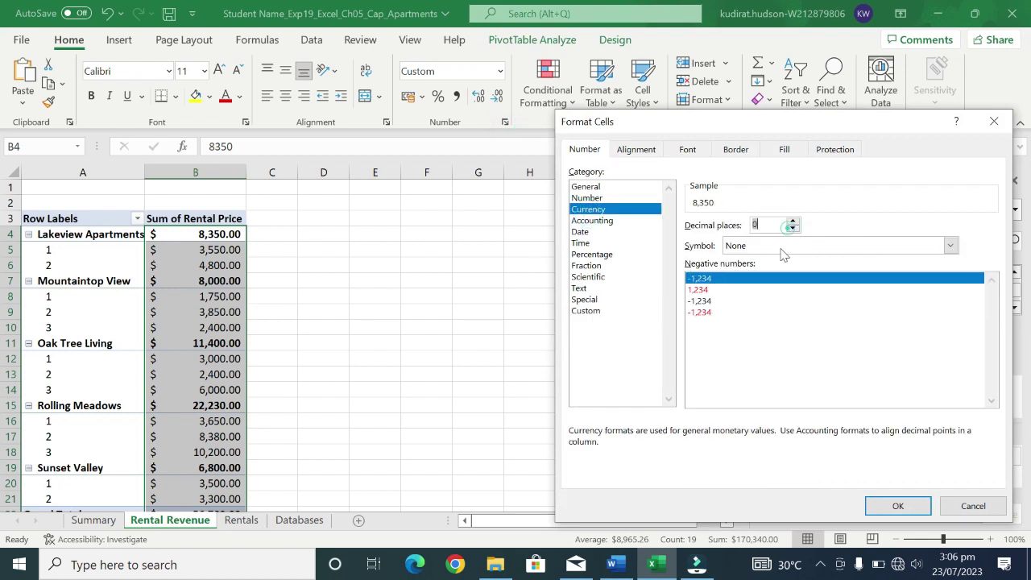
left_click(878, 505)
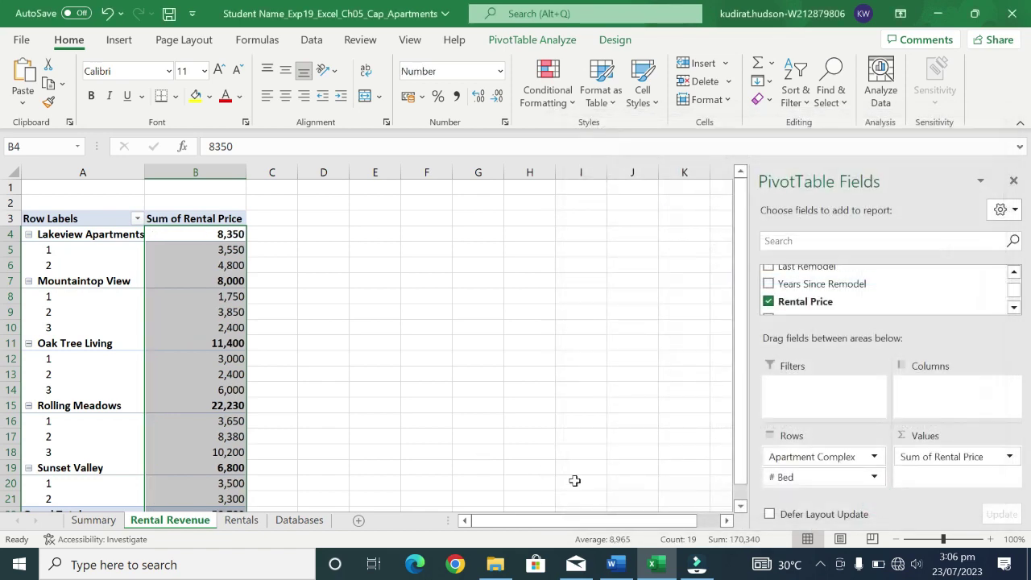
left_click(616, 565)
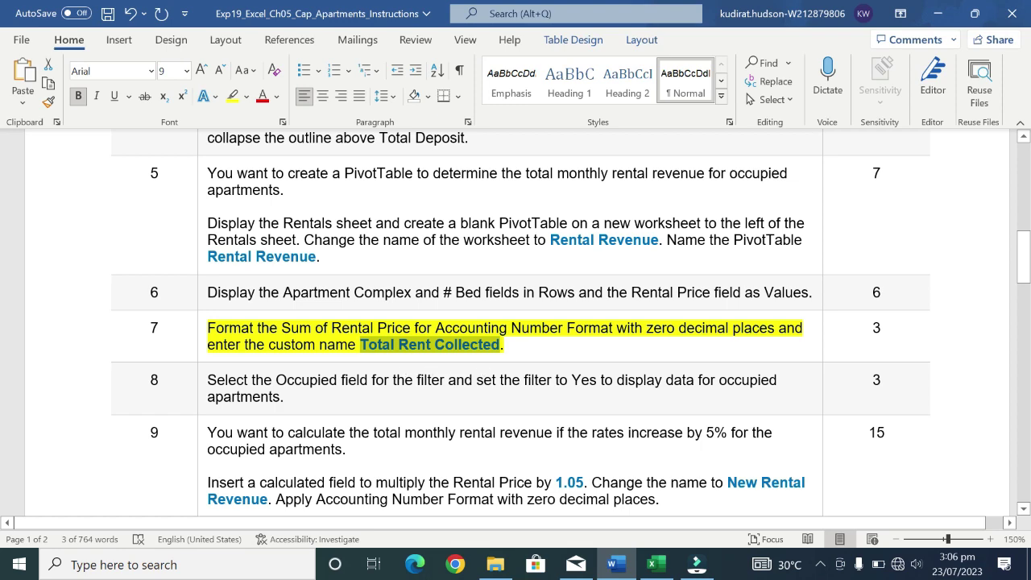
Return to the Rental Revenue PivotTable in Excel after reading step 7
left_click(656, 564)
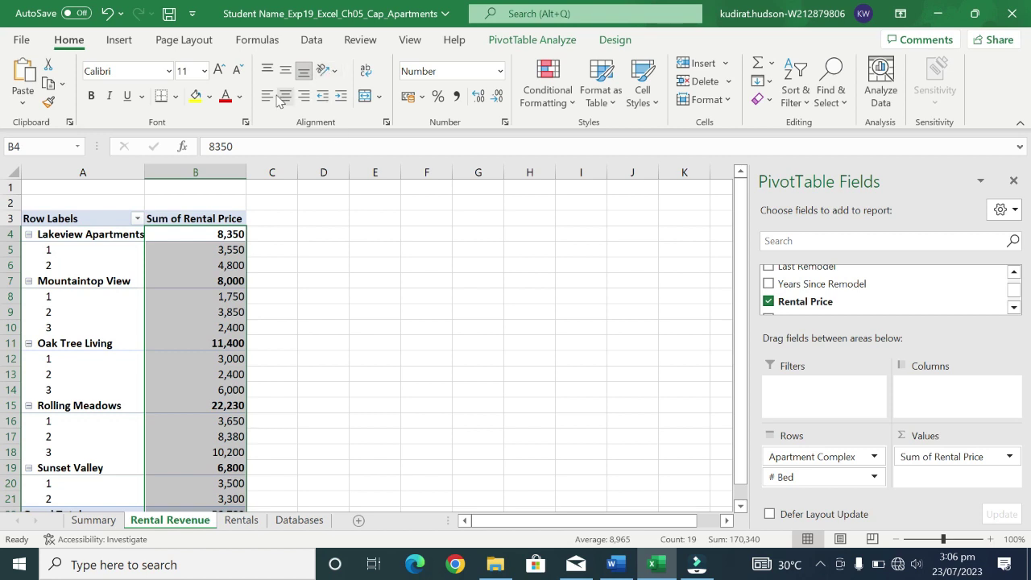
Rename the Sum of Rental Price value field to 'Total Rent Collected', then return to Word
left_click(1009, 457)
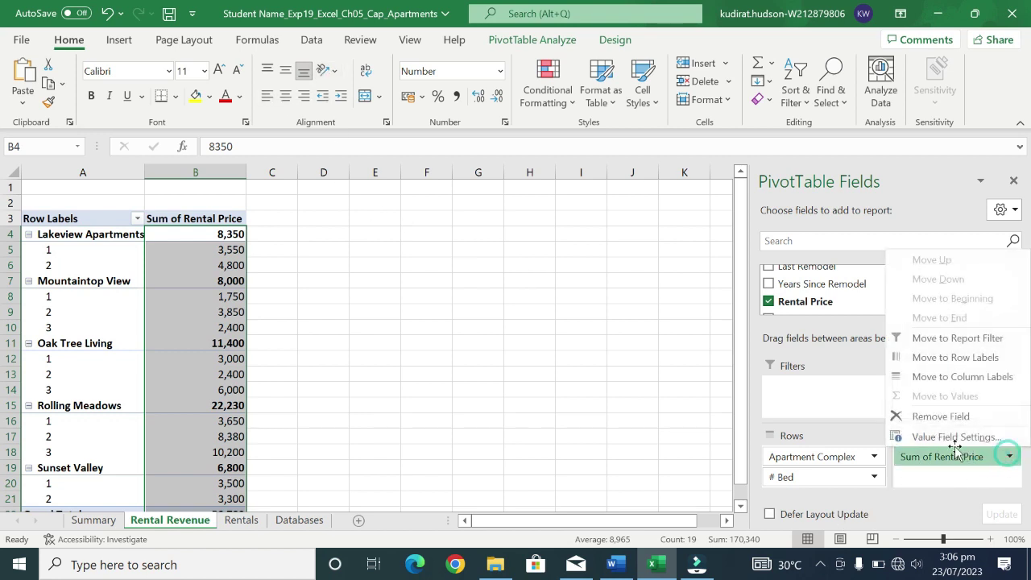
left_click(955, 436)
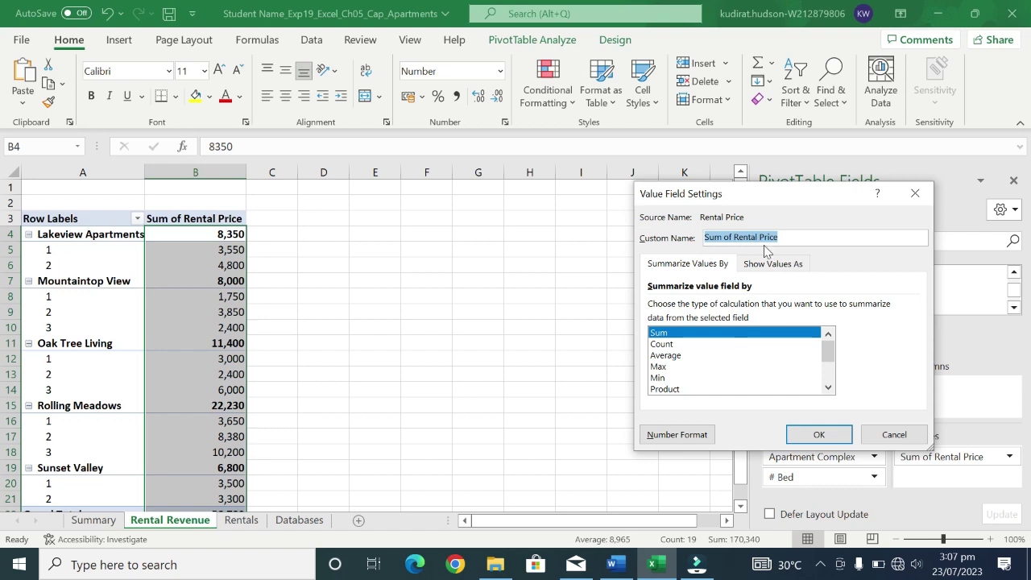
key("BackSpace")
type("Total Rent Collected")
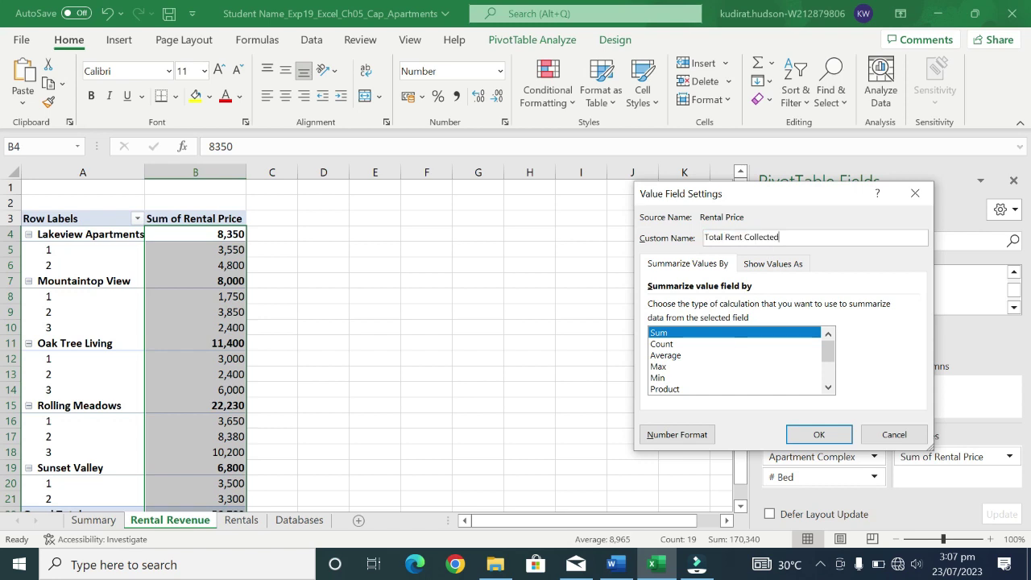
left_click(814, 432)
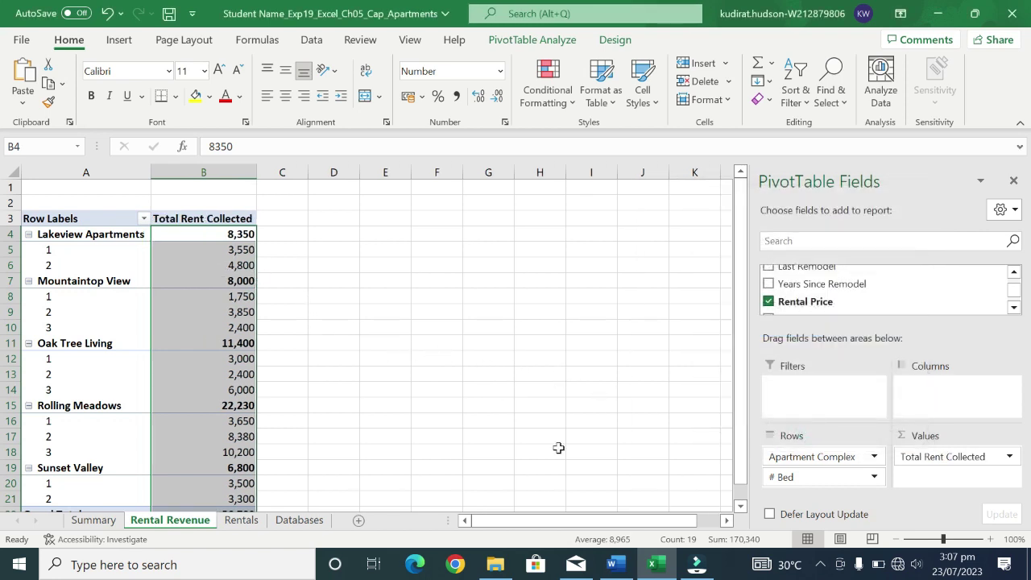
left_click(632, 564)
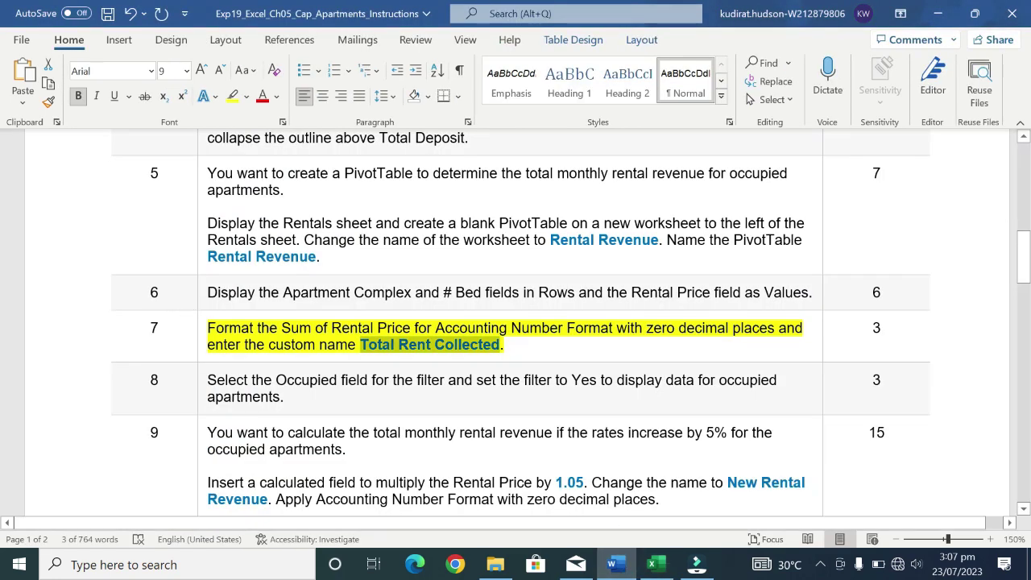
Move the yellow highlight from step 7 to step 8 in Word, then go back to Excel
left_click(195, 350)
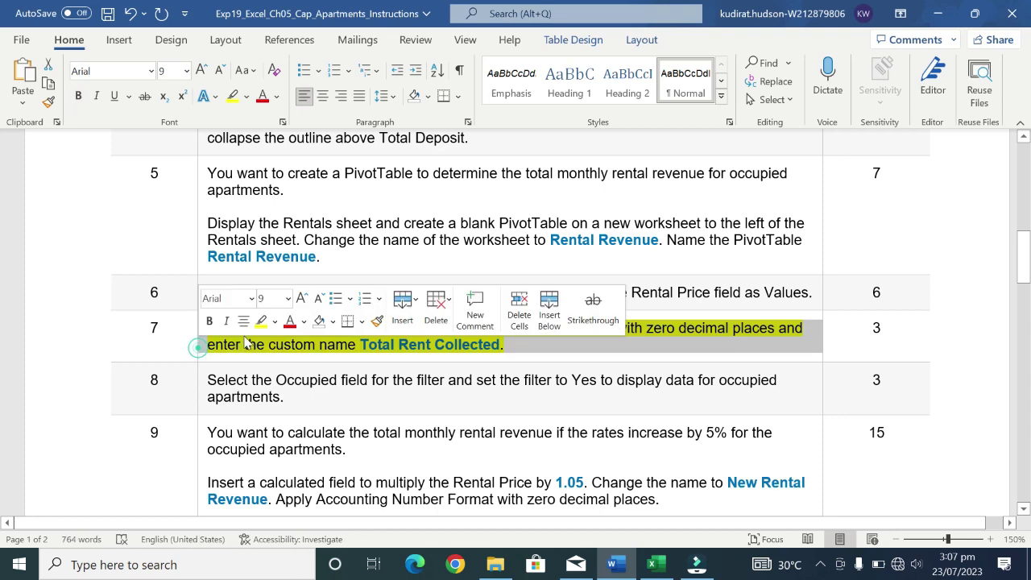
key("Right")
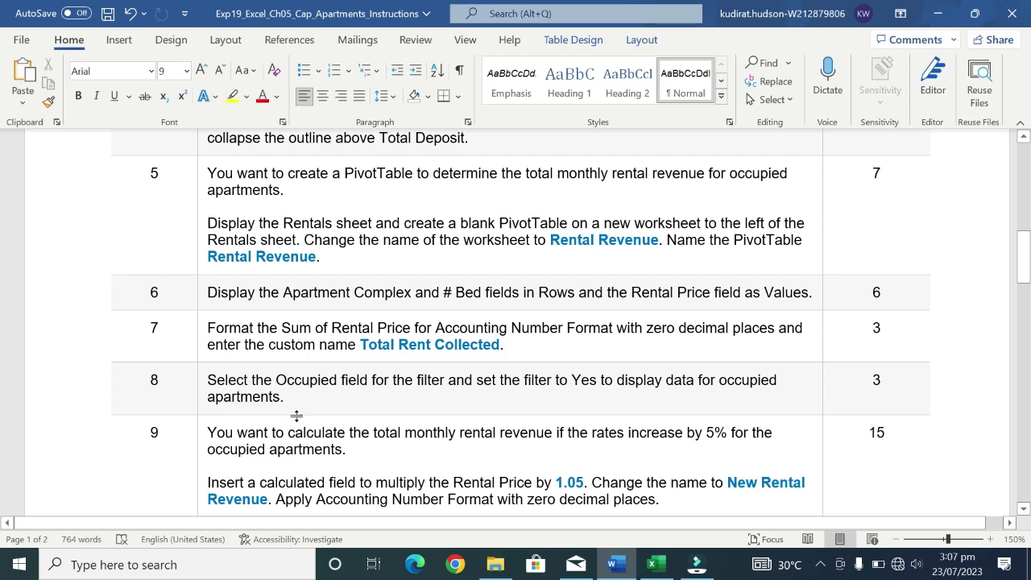
left_click(203, 411)
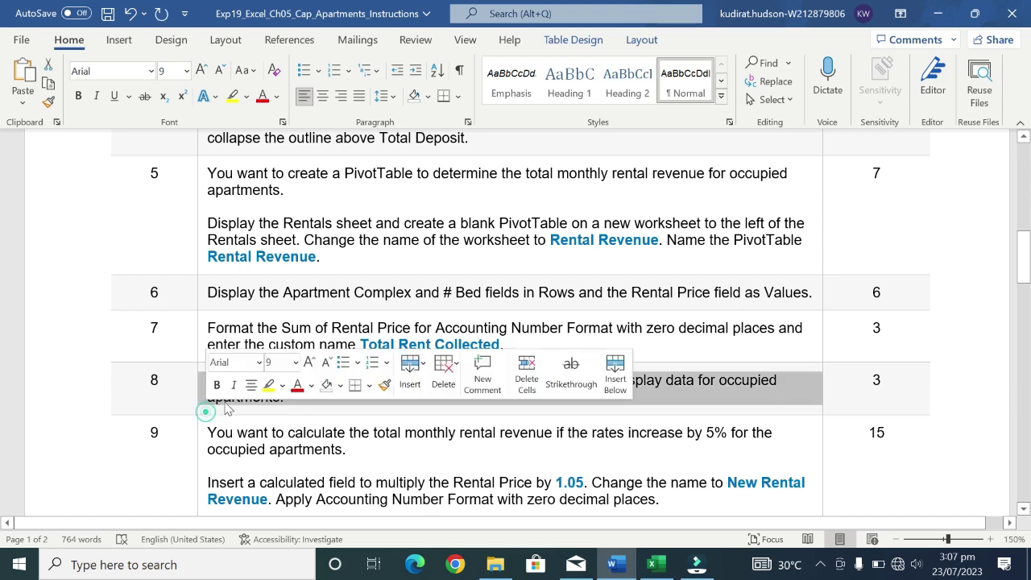
left_click(267, 385)
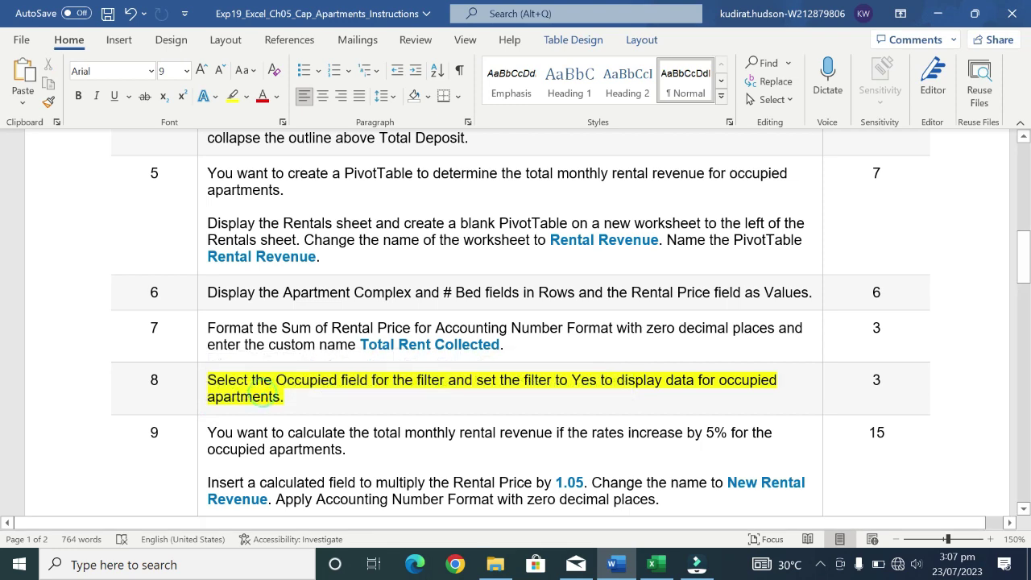
scroll(728, 420, "down", 2)
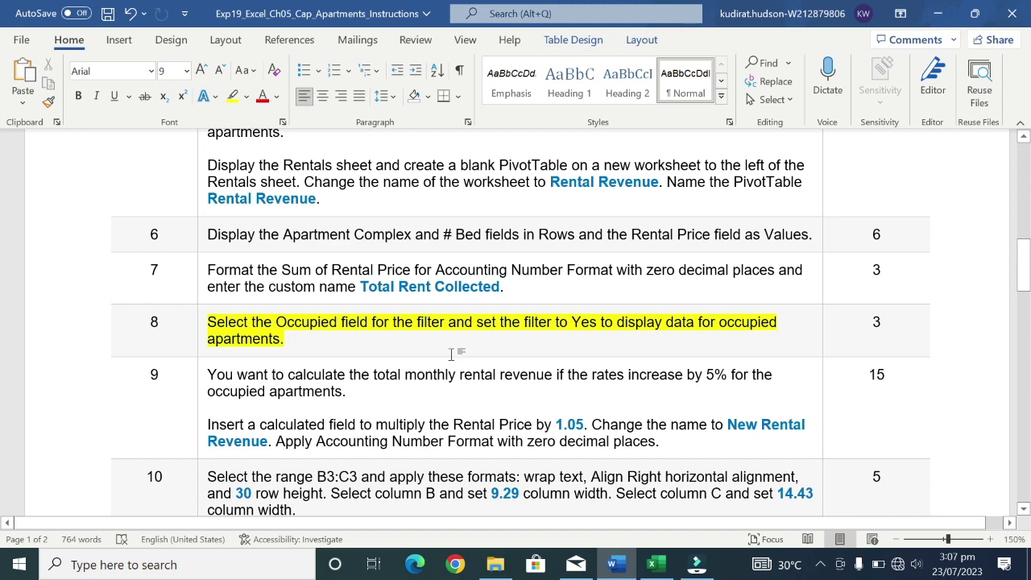
left_click(651, 565)
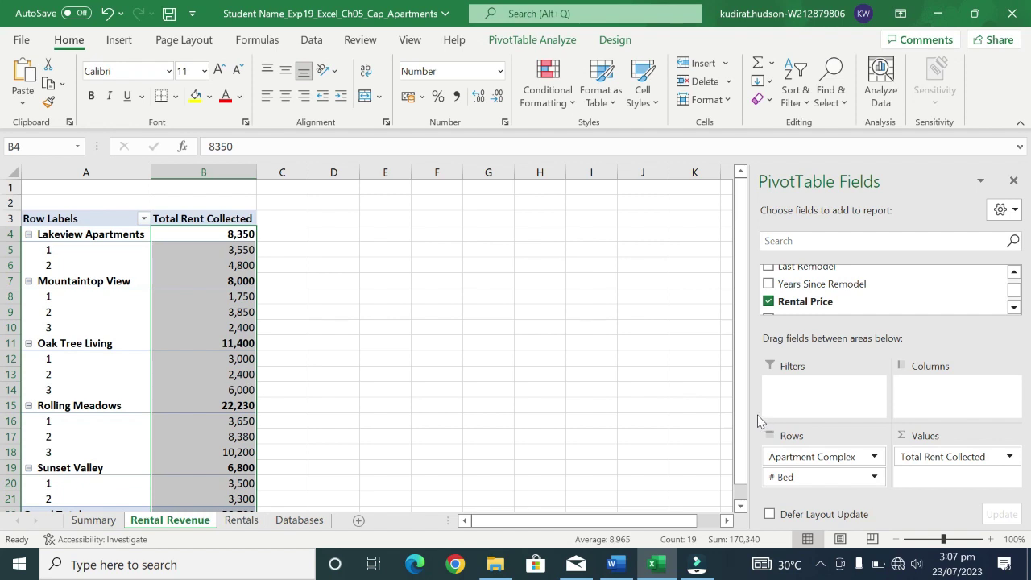
Add the Occupied field to the PivotTable's Filters area
scroll(809, 286, "down", 2)
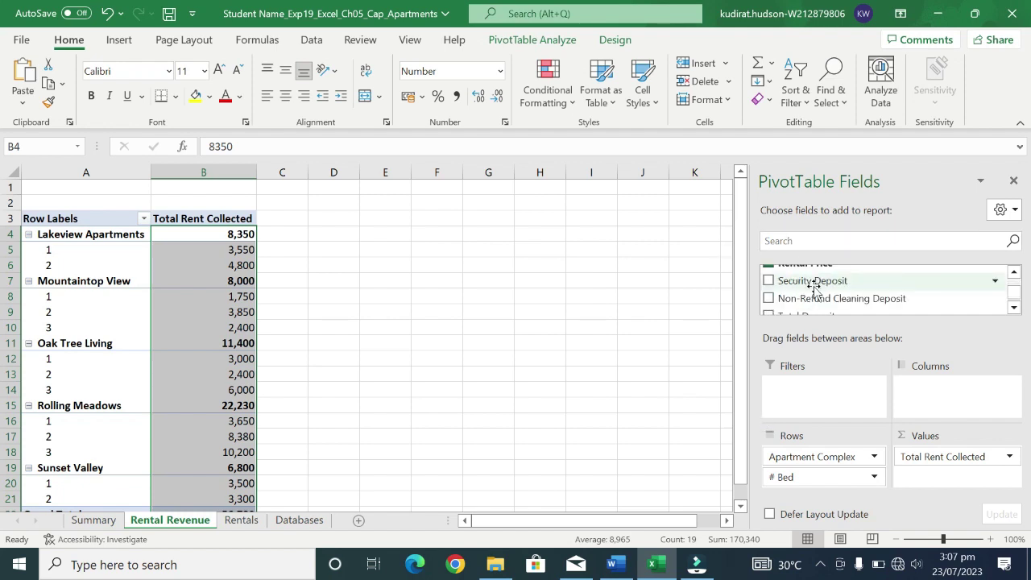
scroll(814, 285, "down", 1)
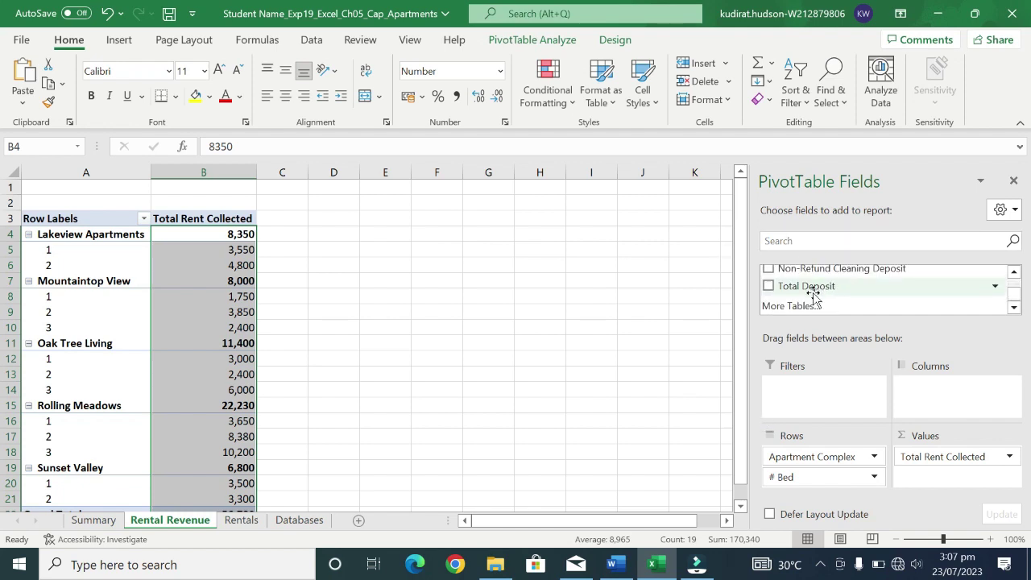
scroll(811, 295, "up", 2)
scroll(812, 294, "up", 2)
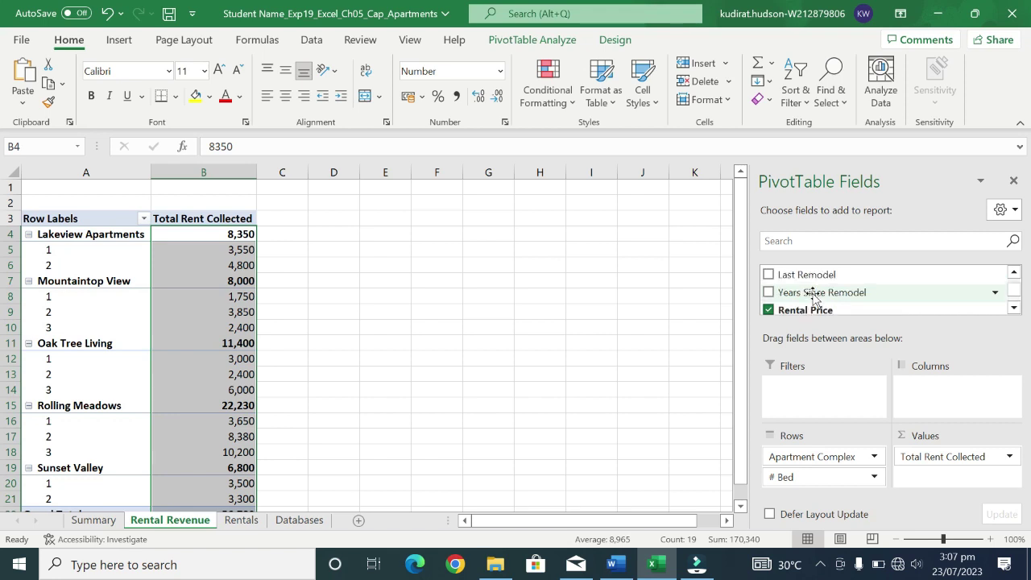
scroll(814, 296, "up", 2)
scroll(814, 298, "up", 1)
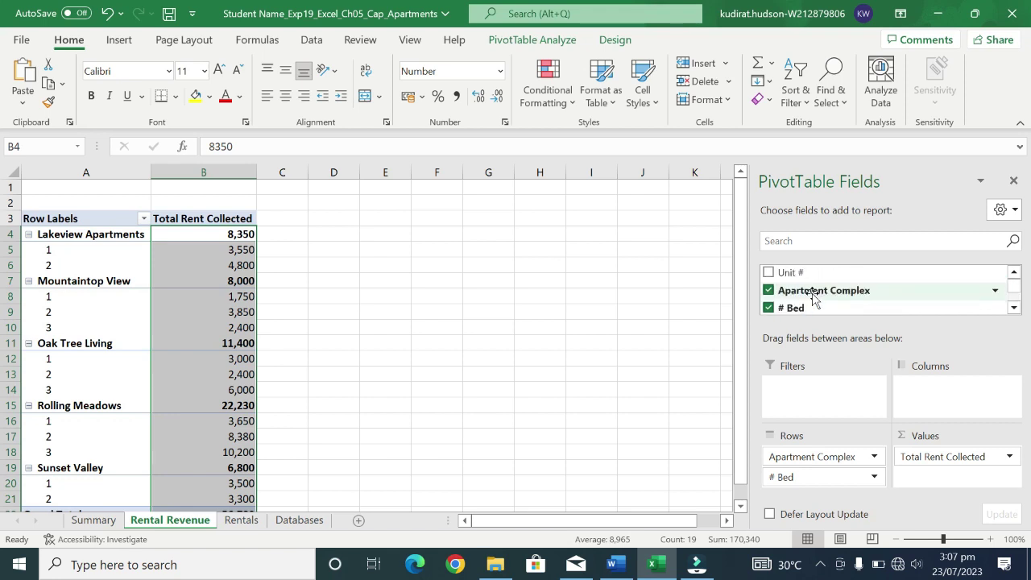
scroll(813, 296, "down", 2)
scroll(814, 297, "up", 1)
scroll(813, 297, "down", 1)
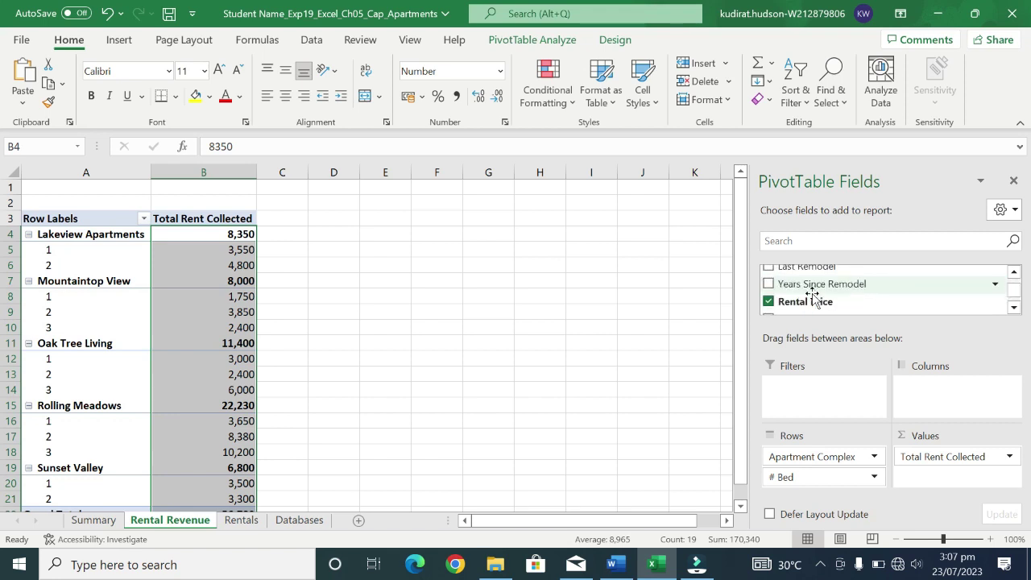
scroll(814, 295, "up", 1)
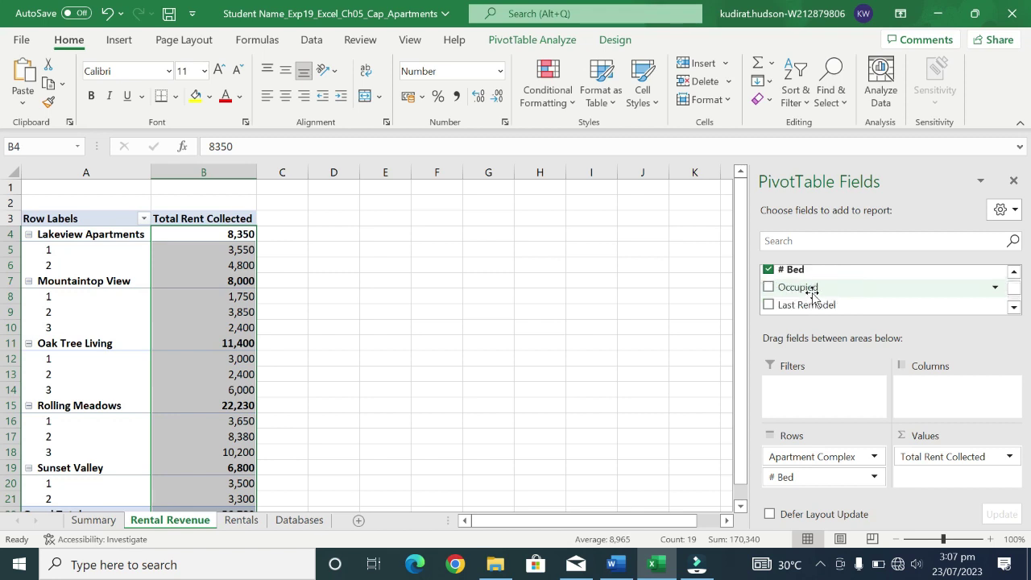
mouse_move(812, 291)
left_mouse_down()
mouse_move(878, 391)
mouse_move(820, 395)
left_mouse_up()
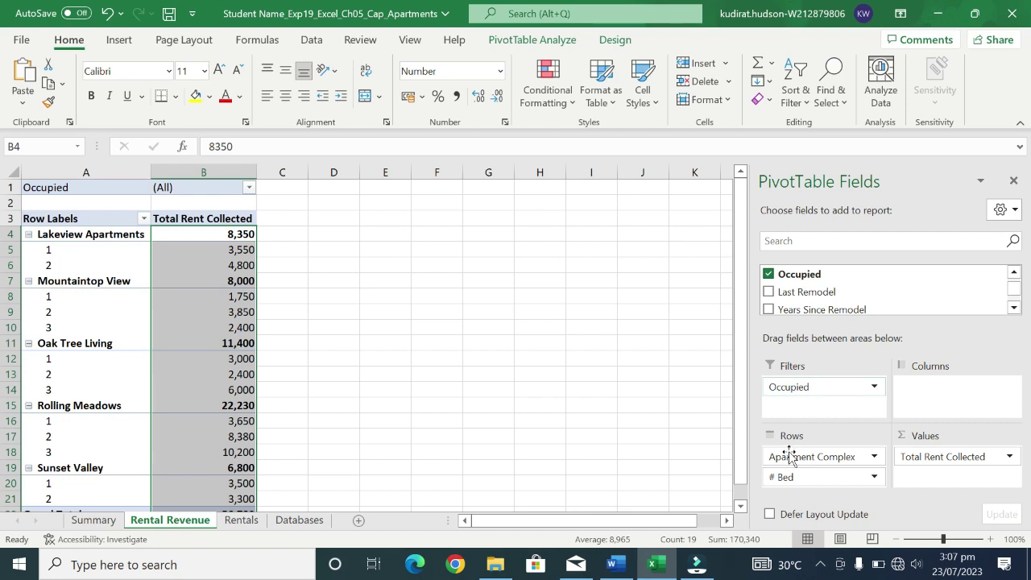
Filter Occupied to Yes only, bringing the Grand Total down to 30,385
scroll(432, 392, "down", 1)
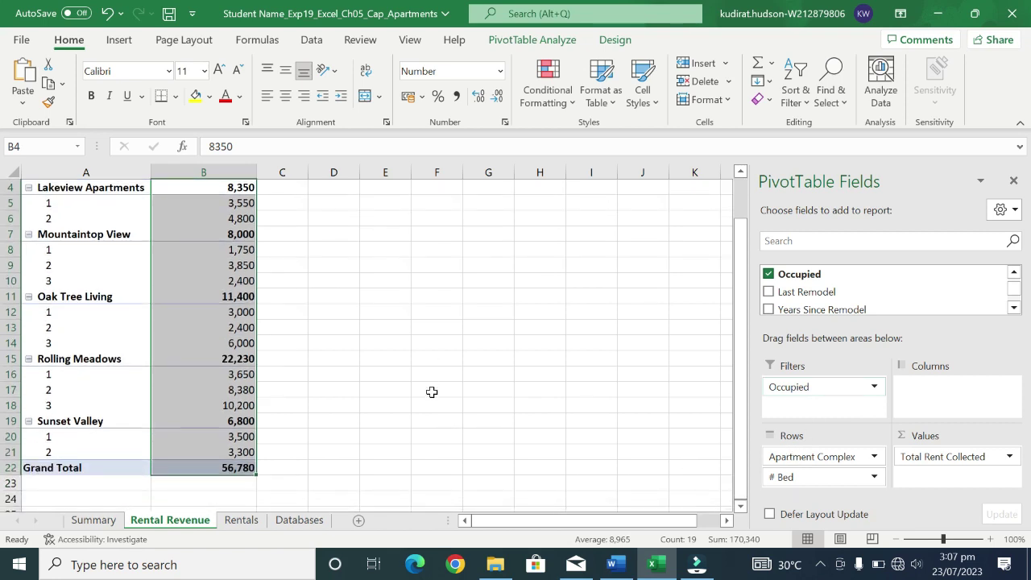
scroll(432, 392, "up", 1)
left_click(249, 187)
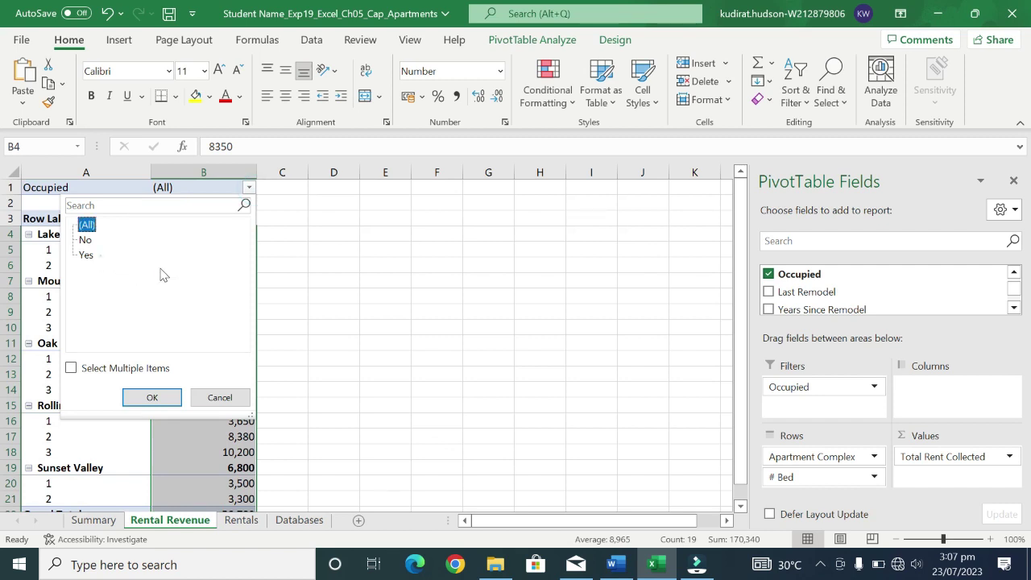
left_click(87, 256)
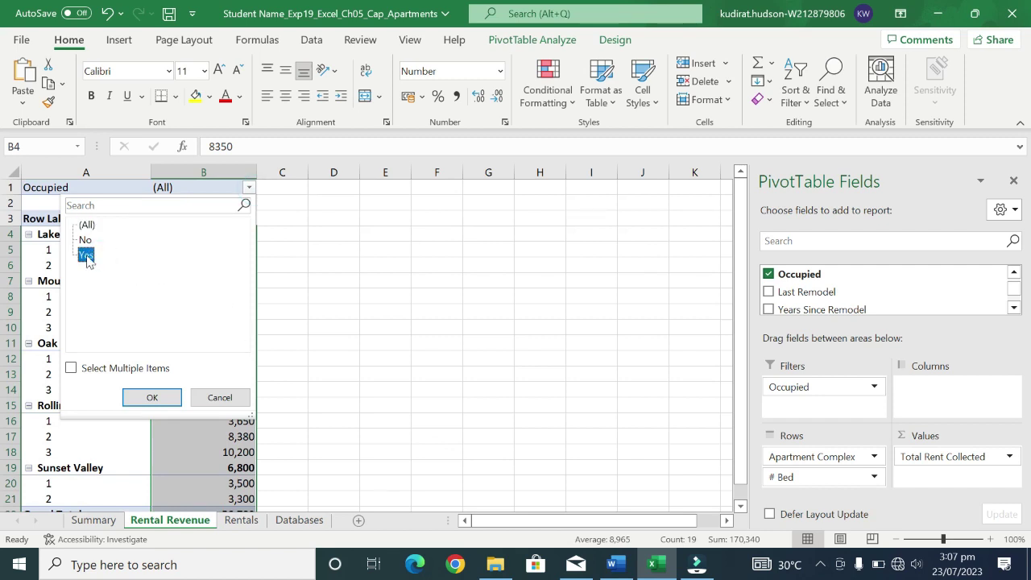
left_click(160, 396)
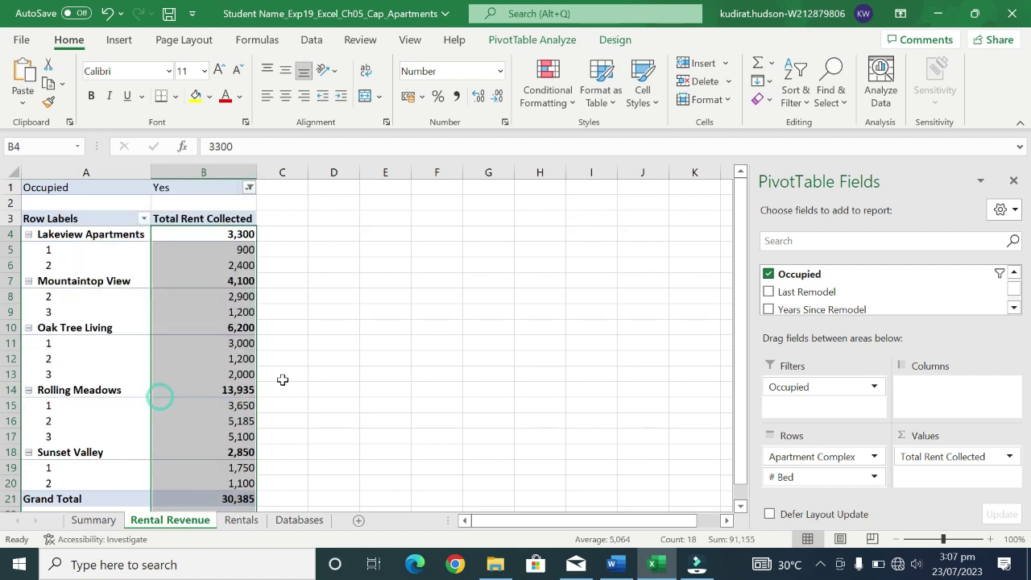
Check the filtered PivotTable results around the 30,385 Grand Total
scroll(279, 370, "down", 2)
scroll(279, 371, "down", 1)
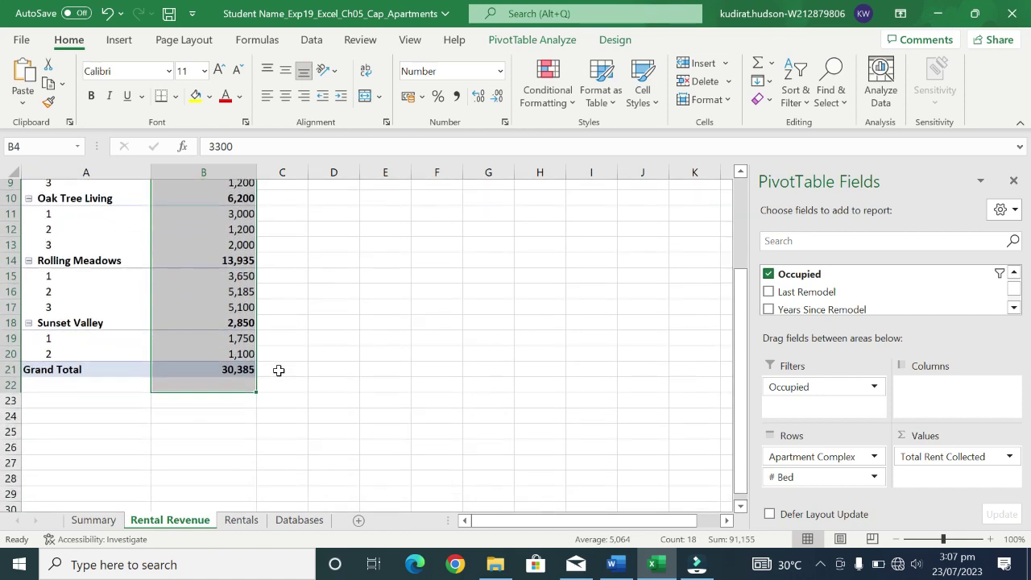
scroll(279, 371, "up", 3)
left_click(277, 360)
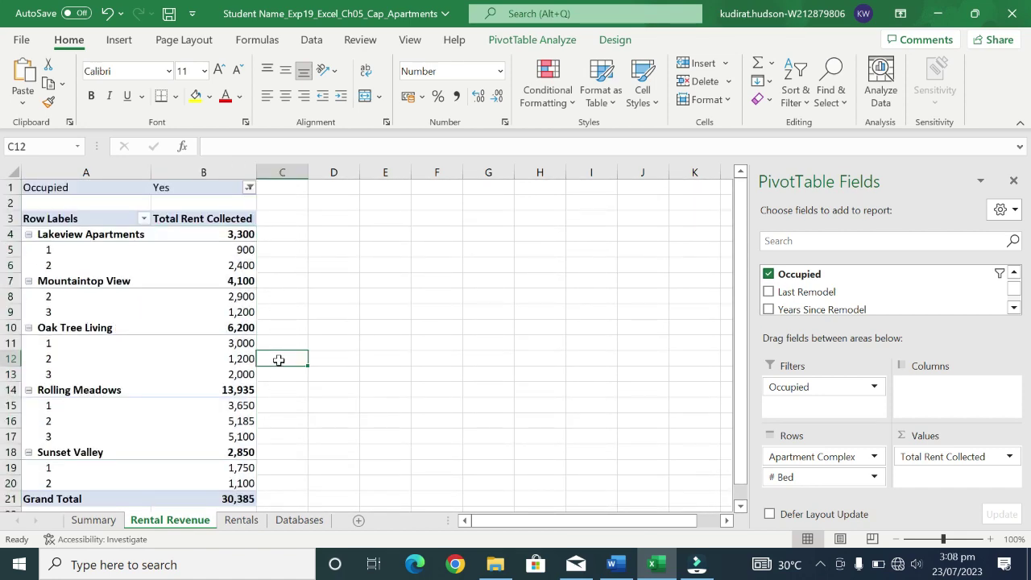
scroll(276, 359, "down", 2)
left_click(260, 371)
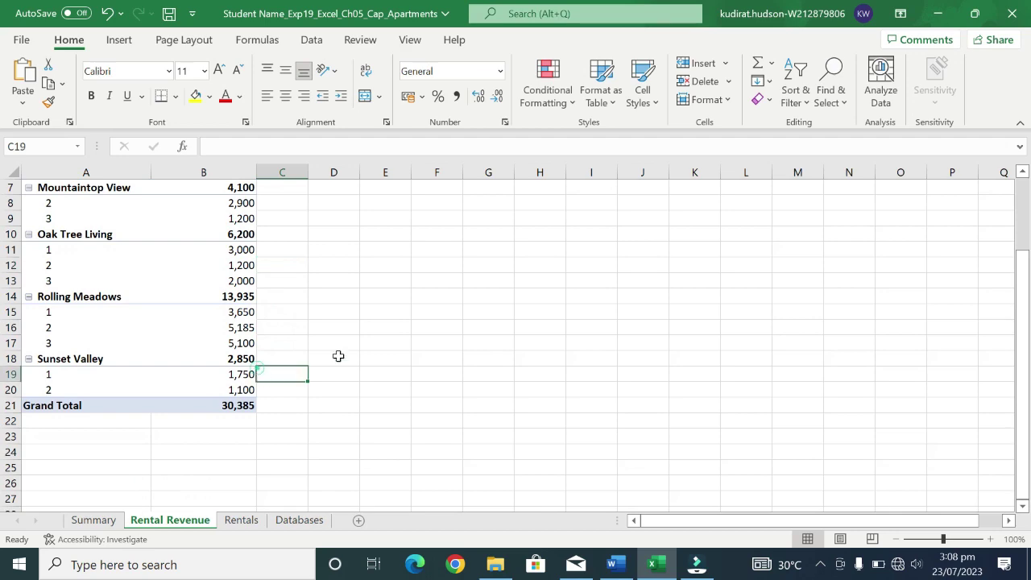
left_click(251, 373)
scroll(364, 373, "down", 1)
scroll(364, 373, "up", 1)
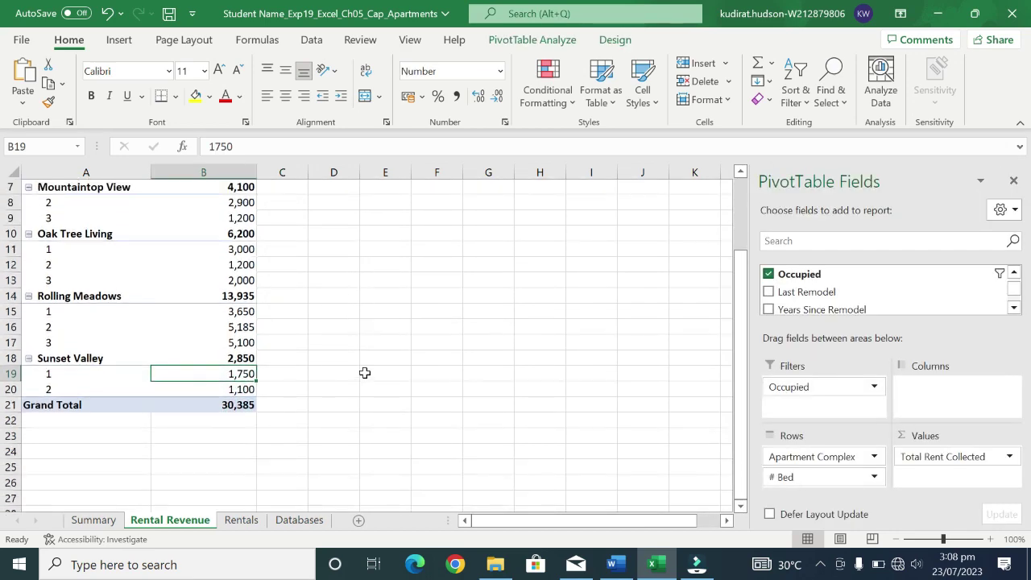
Remove the yellow highlight from step 8 in the Word instructions
left_click(614, 565)
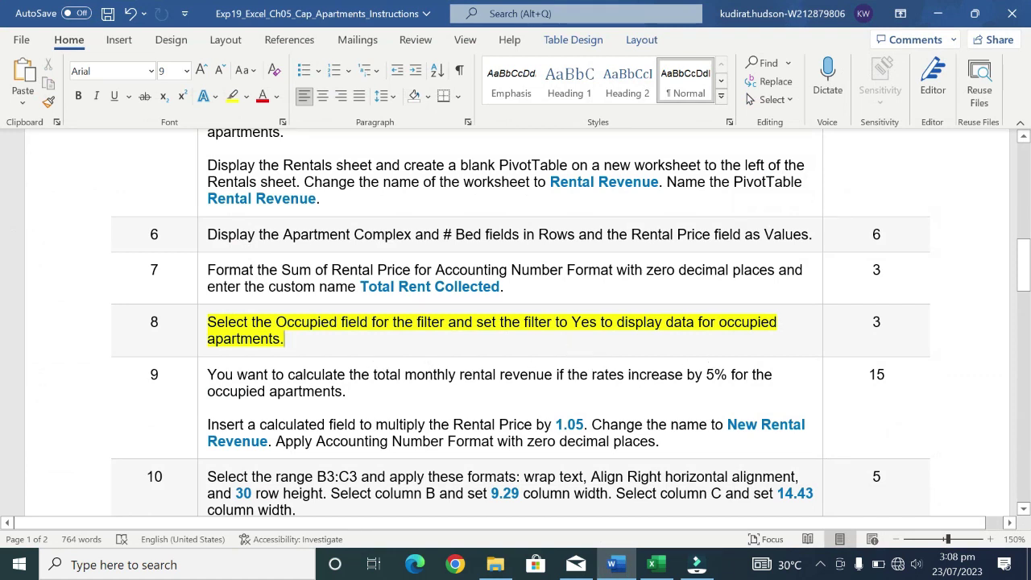
left_click(201, 355)
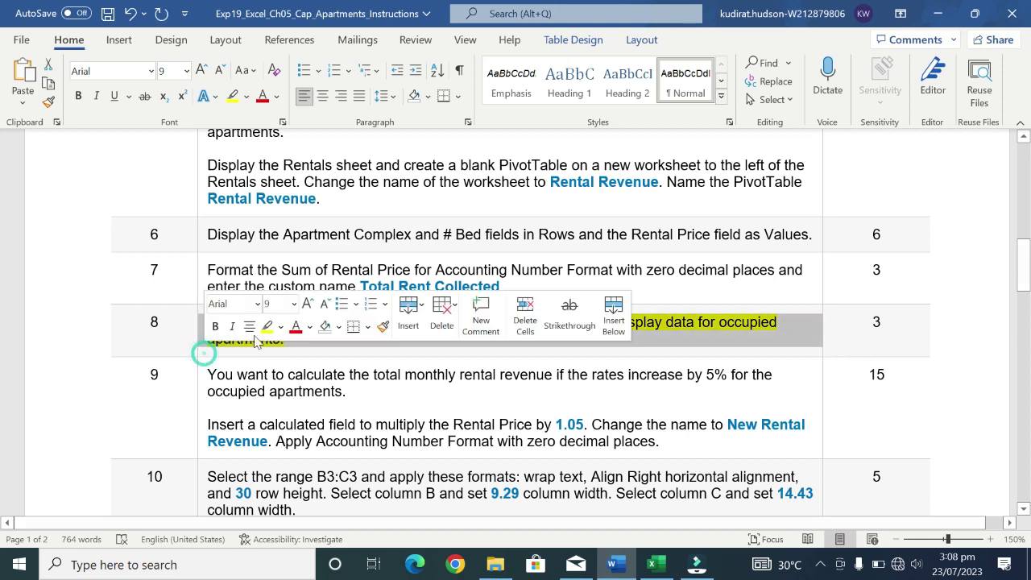
left_click(278, 327)
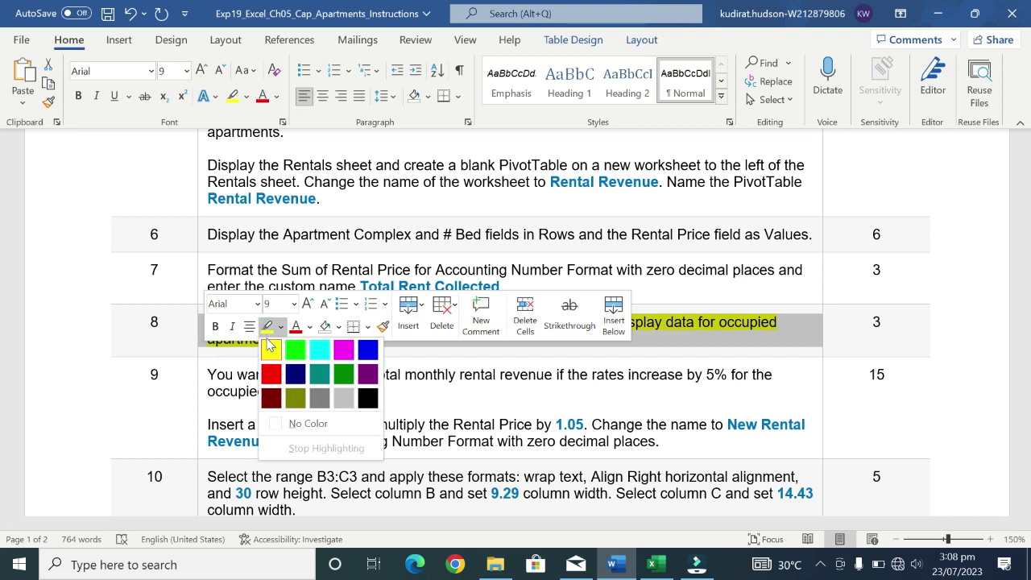
left_click(270, 350)
left_click(282, 339)
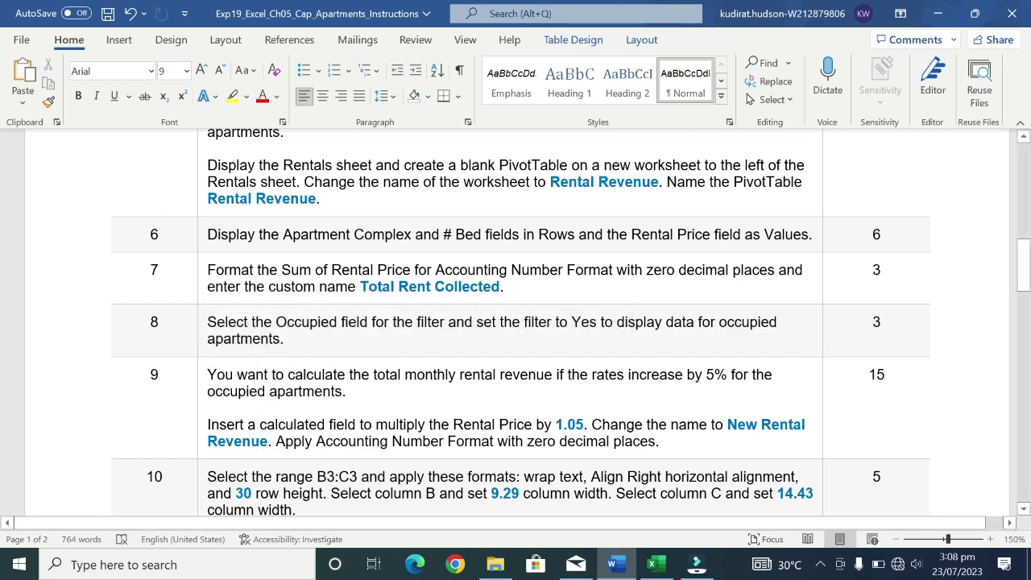
Highlight step 9 in yellow and note its 'by 1.05' multiplier before returning to Excel
left_click(200, 418)
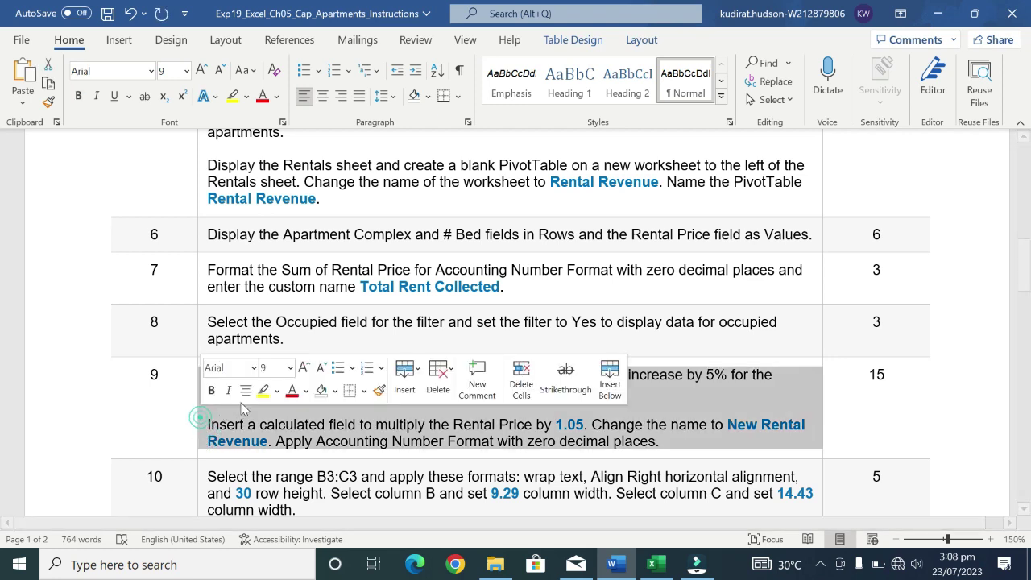
left_click(263, 391)
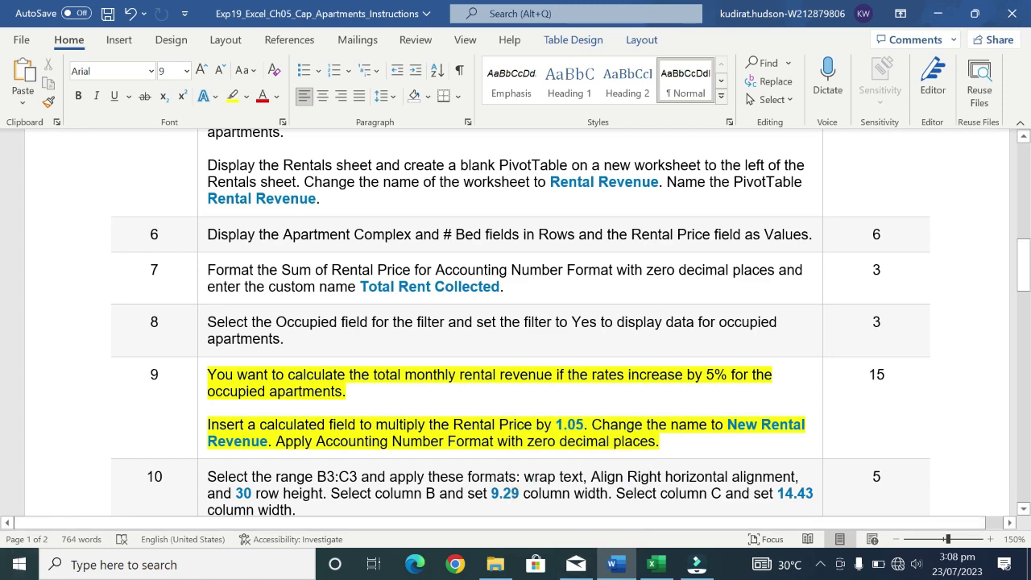
scroll(369, 395, "down", 1)
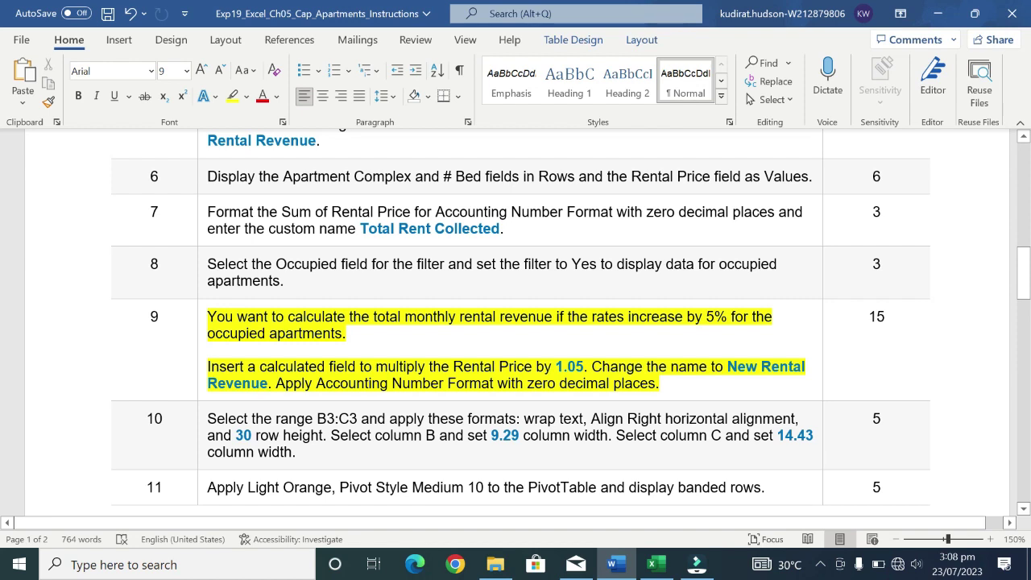
left_click_drag(536, 367, 584, 375)
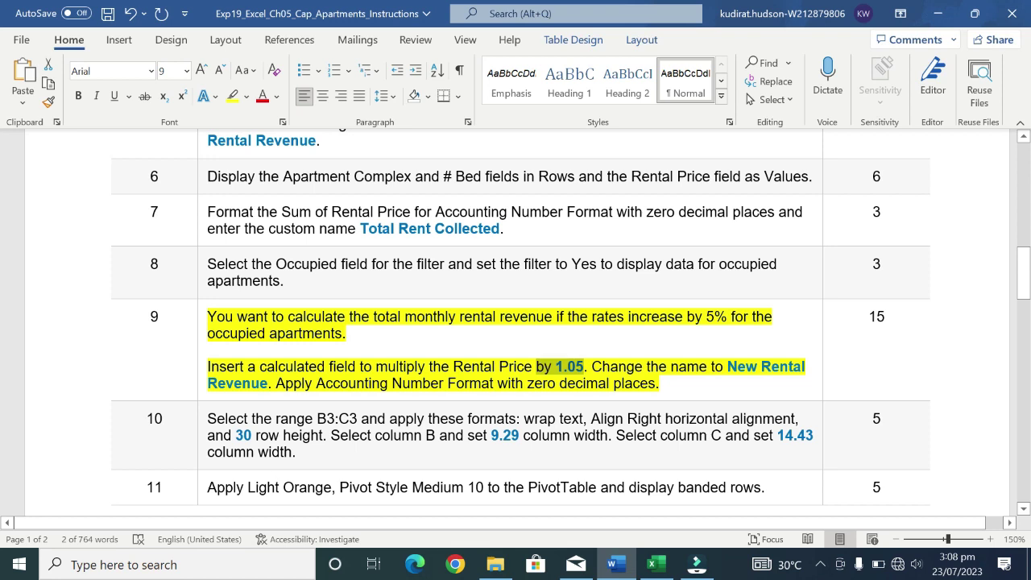
left_click(654, 565)
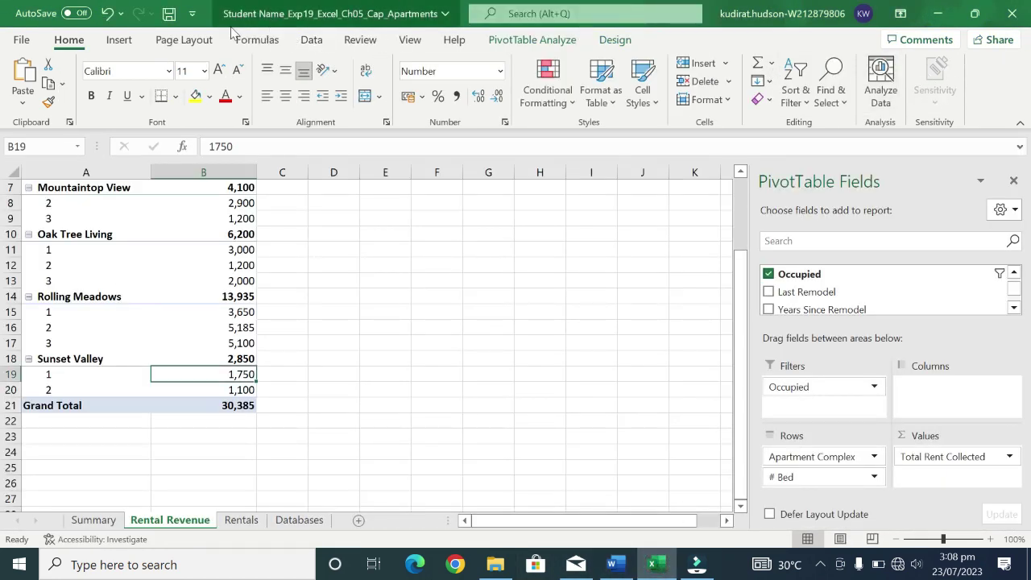
Open Insert Calculated Field via PivotTable Analyze > Fields, Items, & Sets, showing Field1 with = 0
left_click(119, 40)
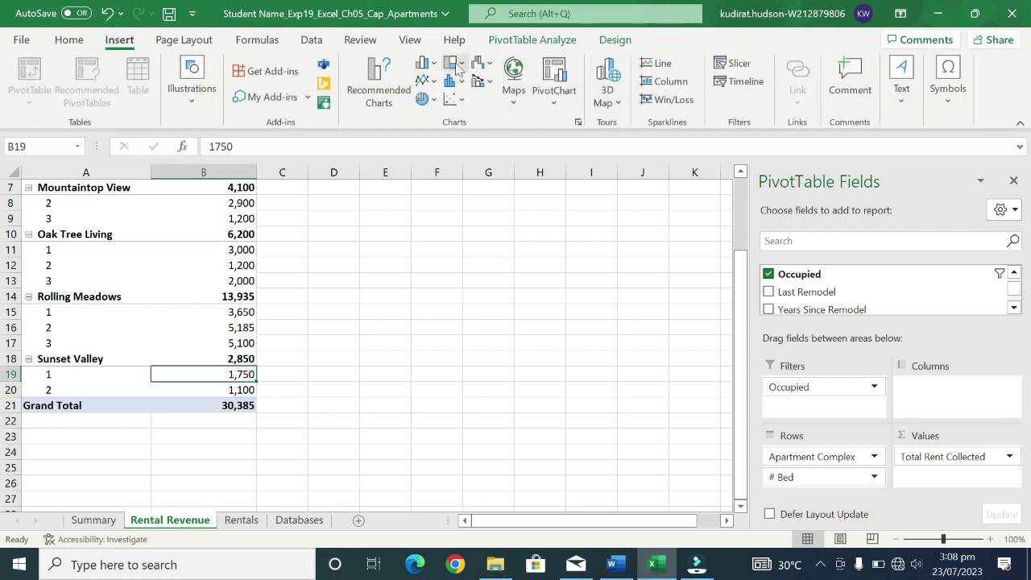
left_click(538, 40)
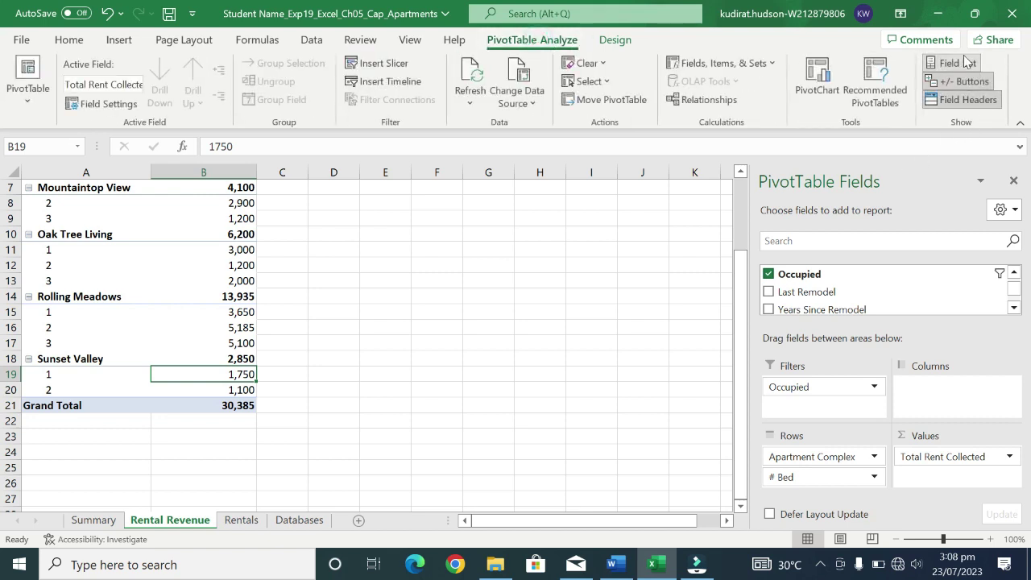
left_click(777, 63)
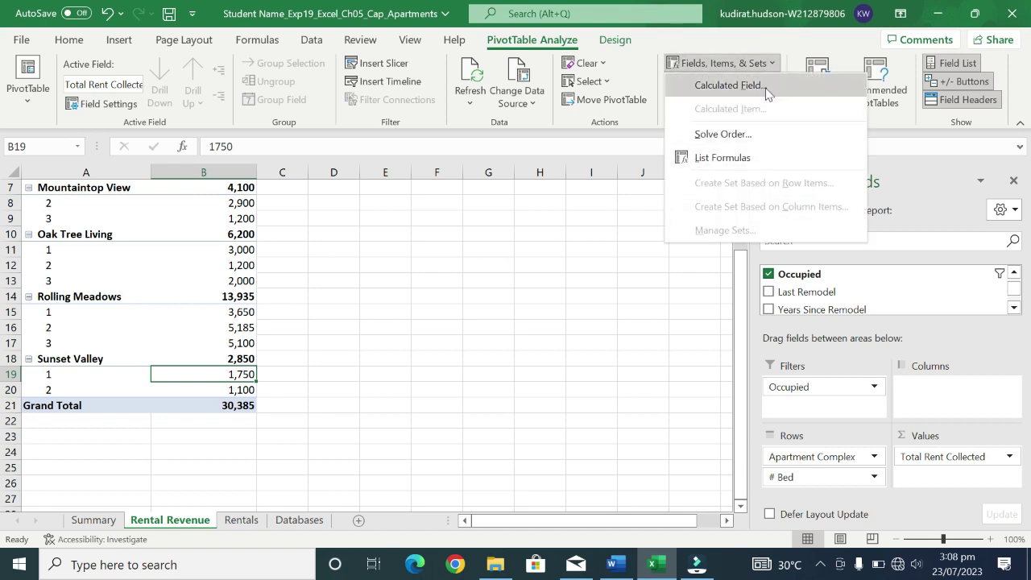
left_click(729, 85)
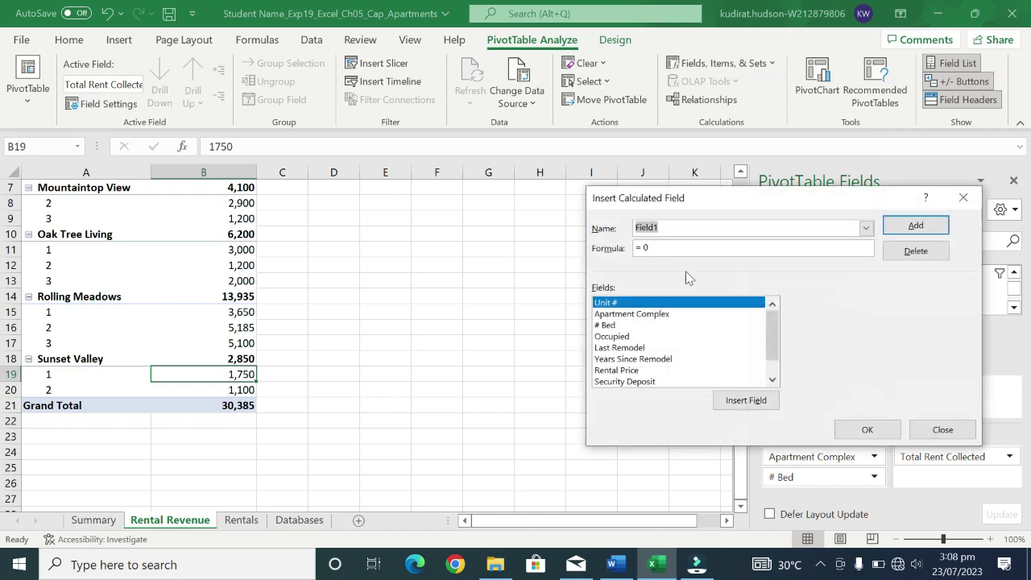
Clear the default 0 formula and insert Rental Price into the calculated field
left_click(612, 564)
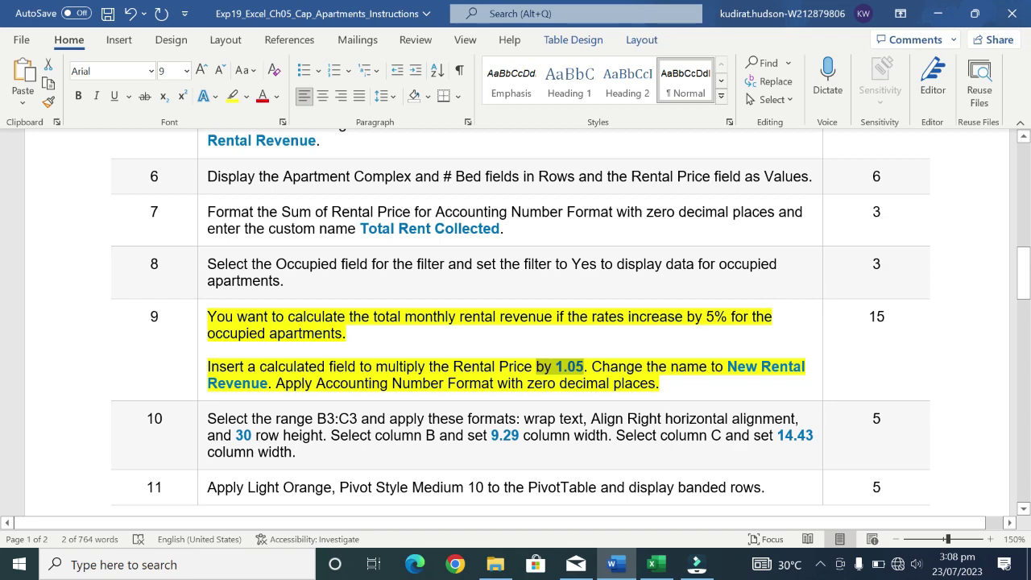
left_click(657, 563)
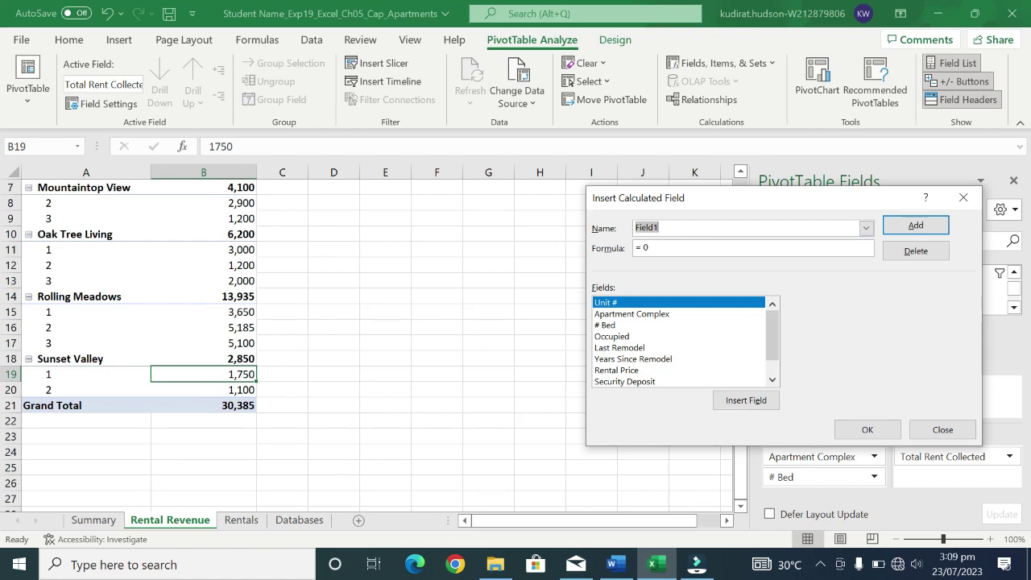
left_click(686, 248)
key("BackSpace")
left_click(653, 370)
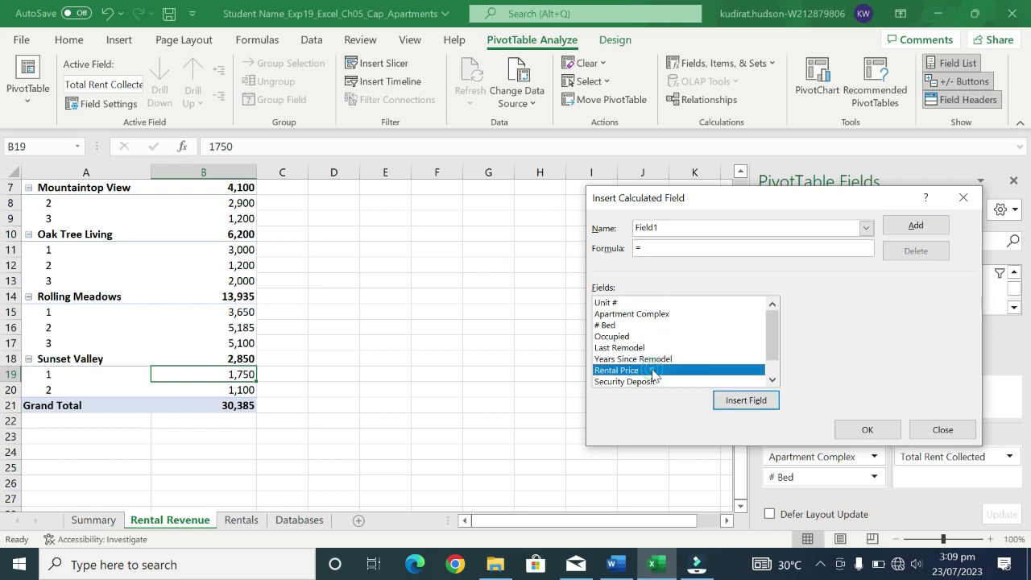
left_click(729, 401)
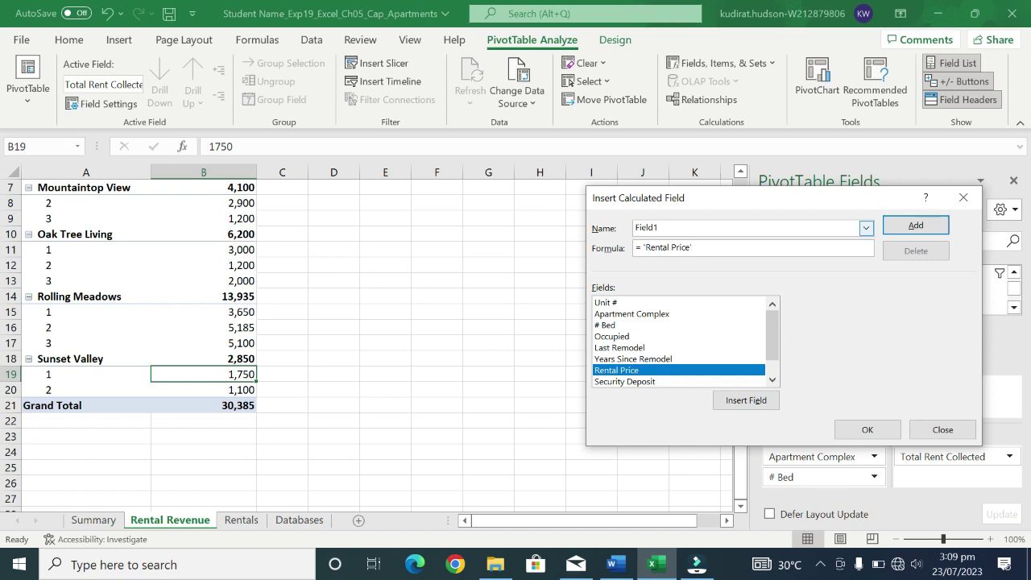
Fix up the field name and formula, reinserting Rental Price followed by *
left_click(692, 228)
key("BackSpace")
key("BackSpace")
key("BackSpace")
key("BackSpace")
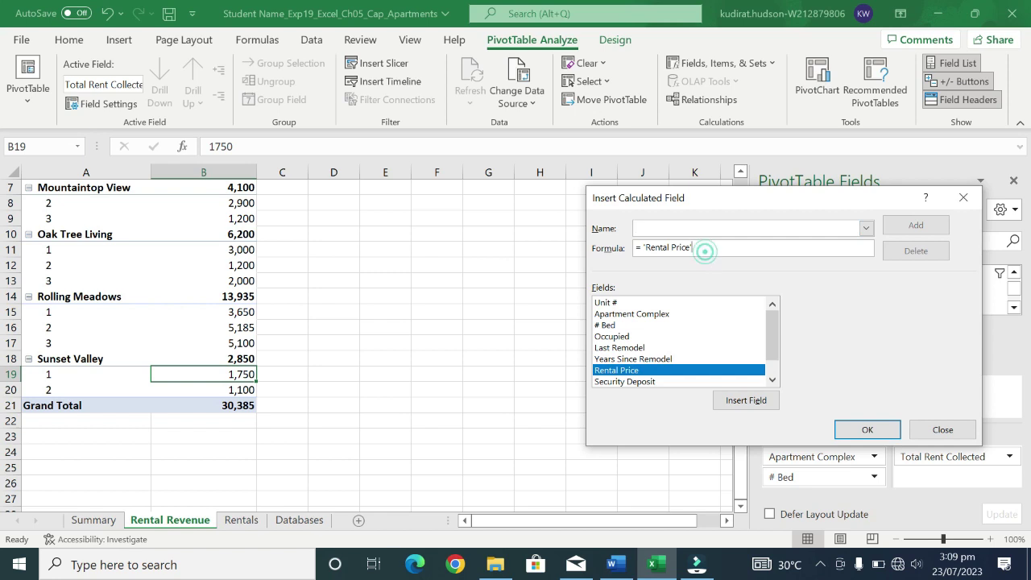
left_click(705, 248)
key("BackSpace")
key("BackSpace")
key("BackSpace")
key("BackSpace")
key("BackSpace")
key("BackSpace")
key("BackSpace")
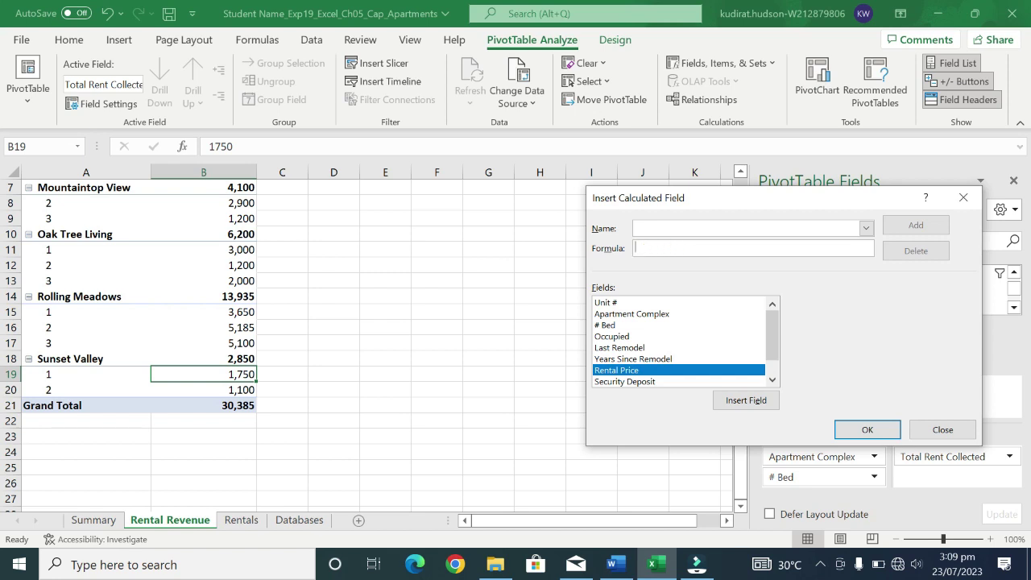
left_click(686, 232)
left_click(721, 398)
type("*")
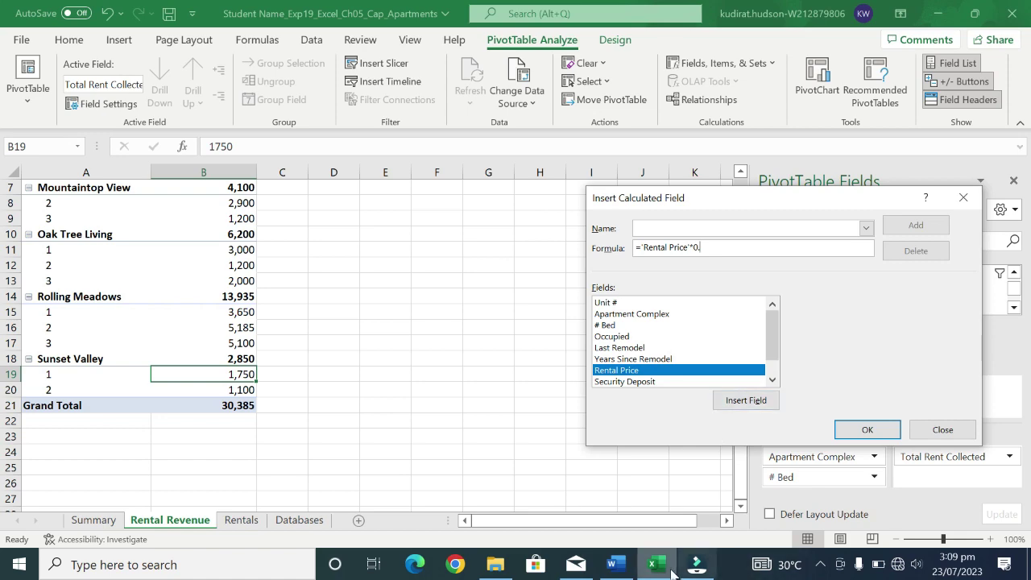
Complete the formula as Rental Price *1.05 and confirm the calculated field
left_click(613, 566)
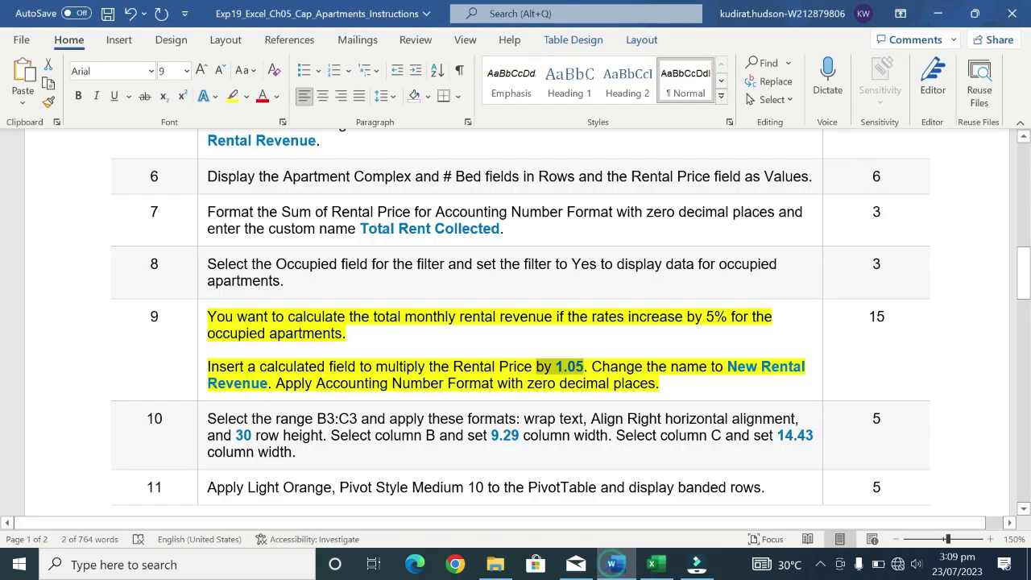
left_click(659, 564)
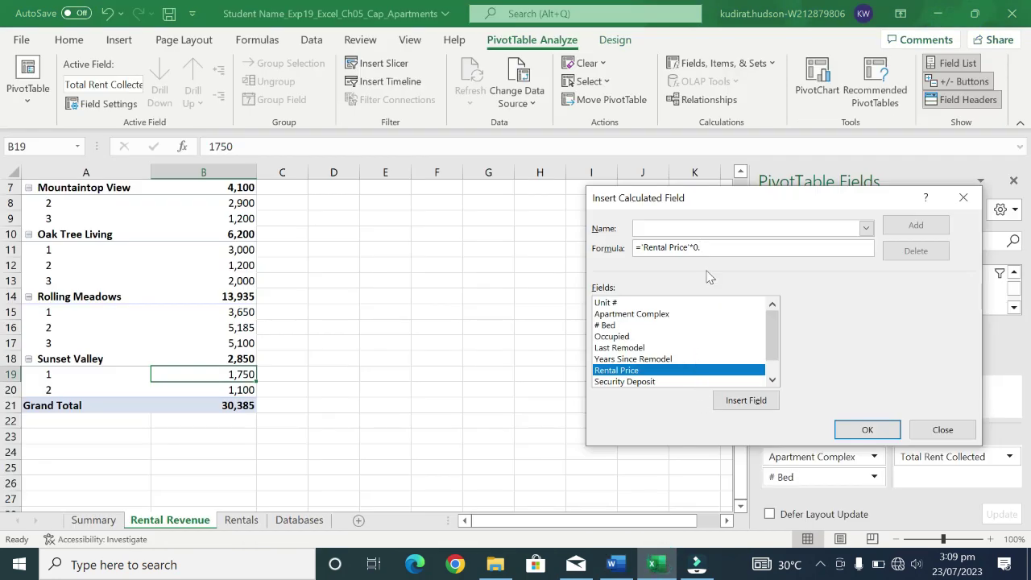
key("BackSpace")
key("BackSpace")
type("1.")
type("0")
type("5")
left_click(865, 429)
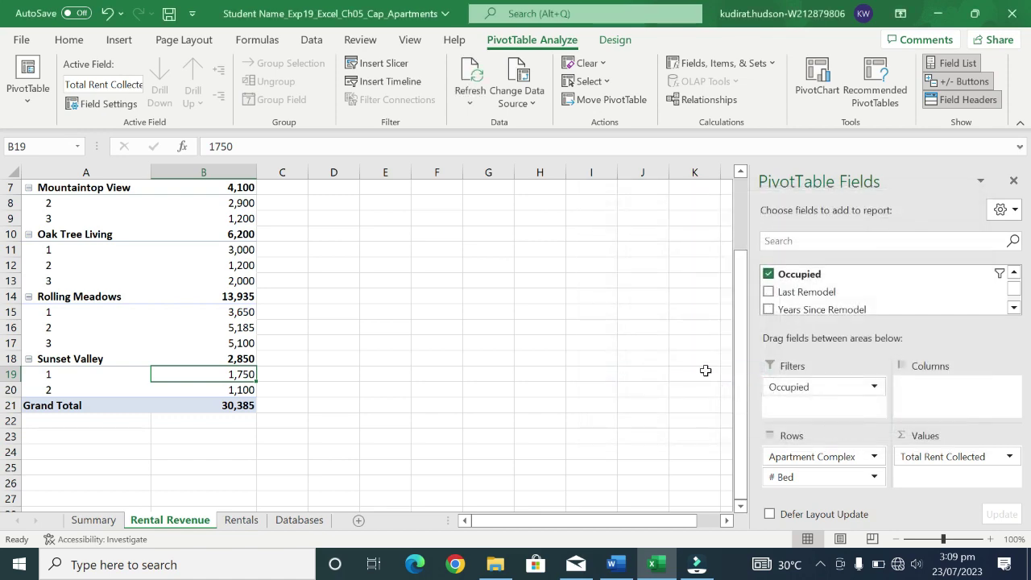
scroll(476, 245, "up", 2)
scroll(483, 273, "down", 1)
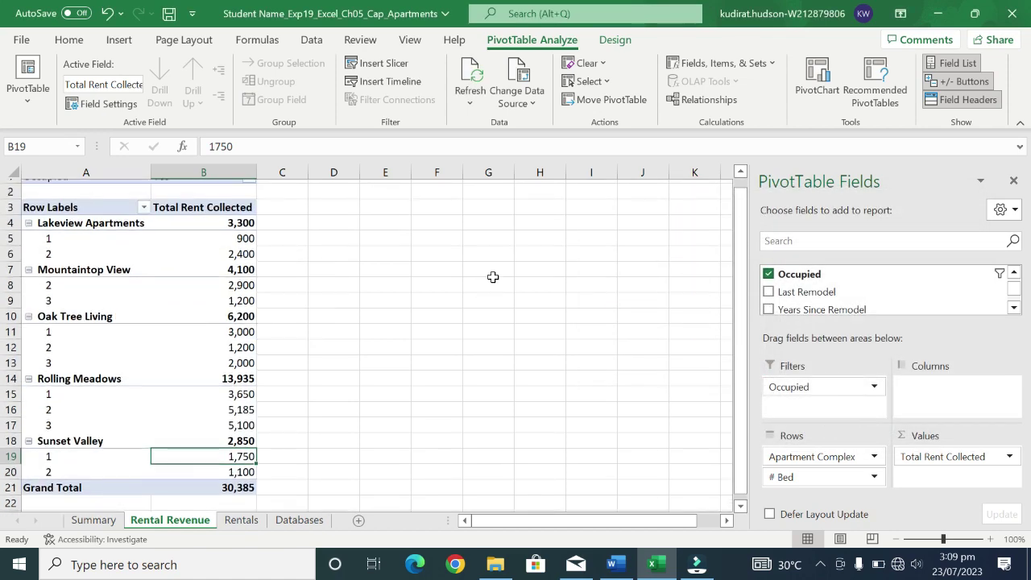
scroll(515, 280, "up", 1)
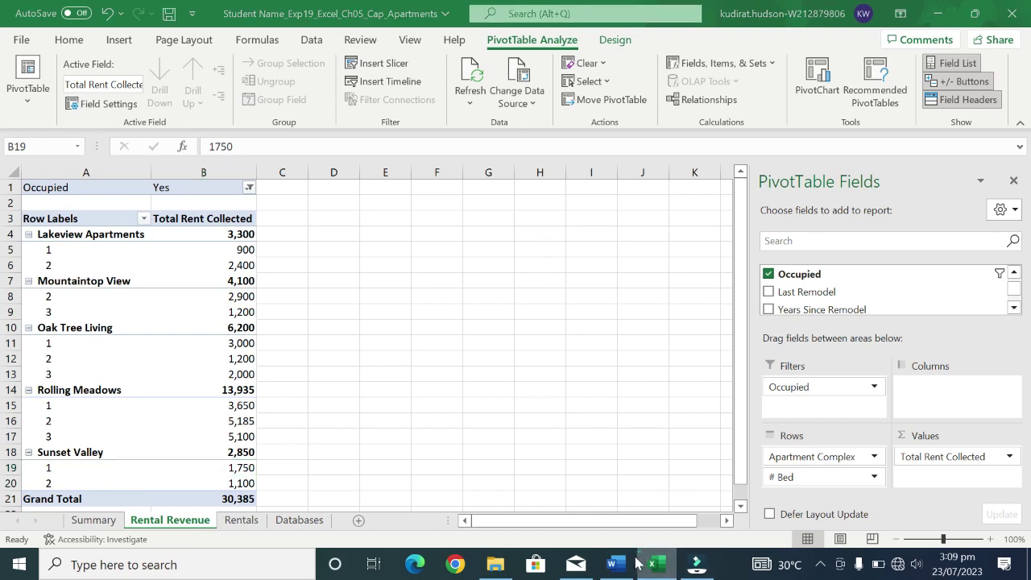
left_click(612, 563)
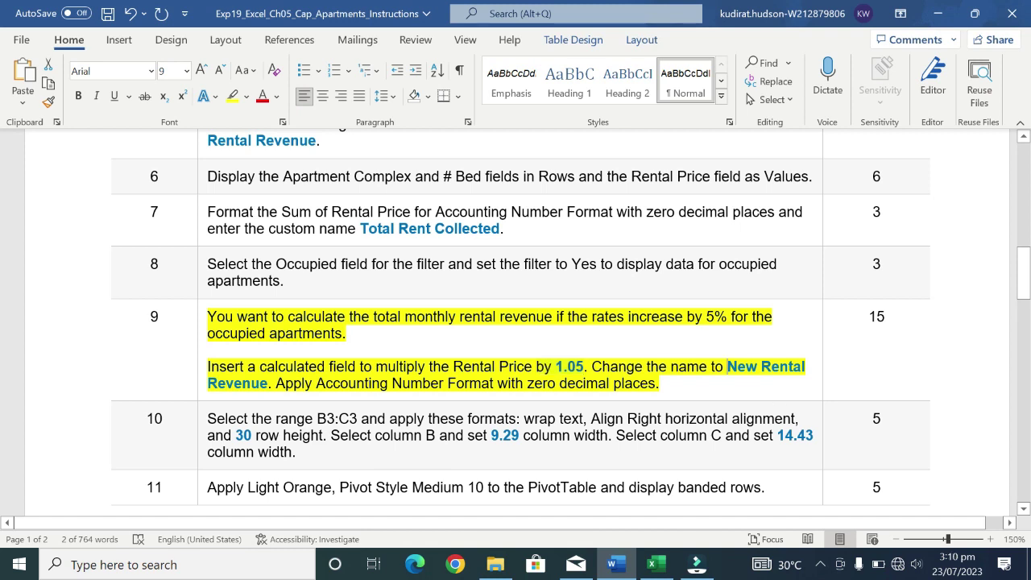
Select the name 'New Rental Revenue' in step 9 of the Word instructions, then return to Excel
mouse_move(727, 366)
left_mouse_down()
mouse_move(807, 366)
mouse_move(659, 383)
left_mouse_up()
mouse_move(727, 366)
left_mouse_down()
mouse_move(588, 366)
mouse_move(483, 427)
mouse_move(660, 387)
left_mouse_up()
left_click(423, 362)
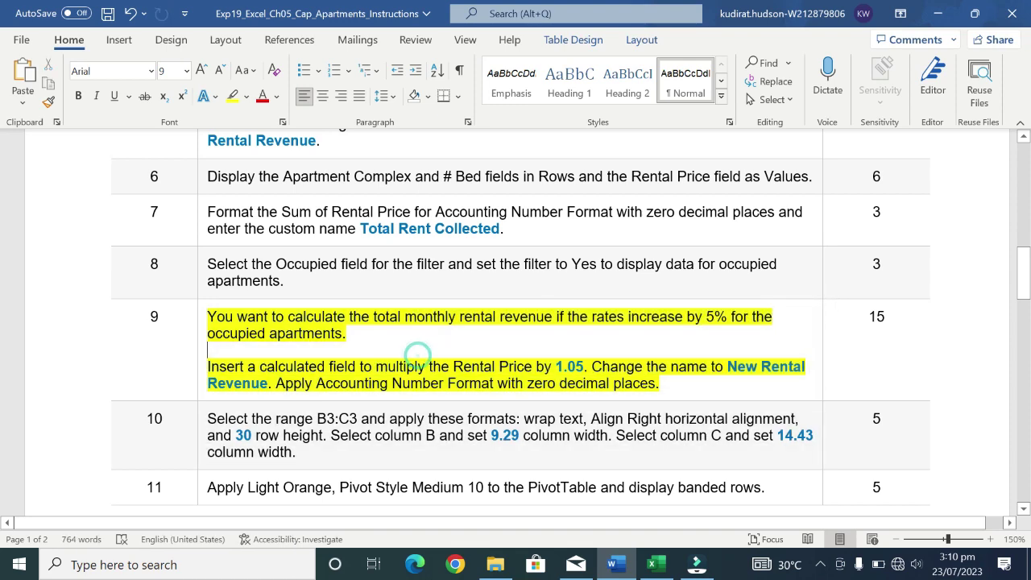
left_click_drag(728, 364, 749, 360)
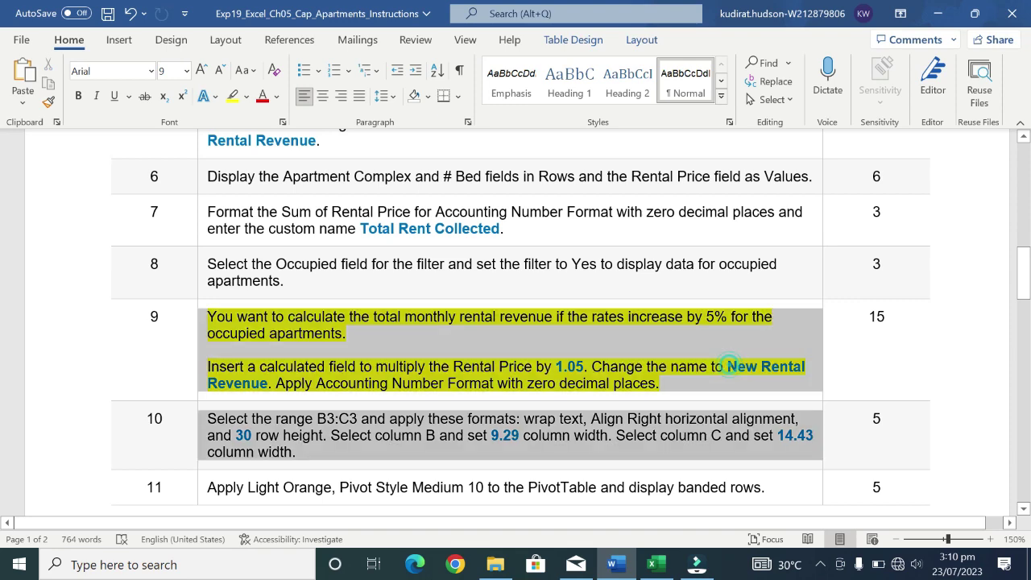
left_click(761, 393)
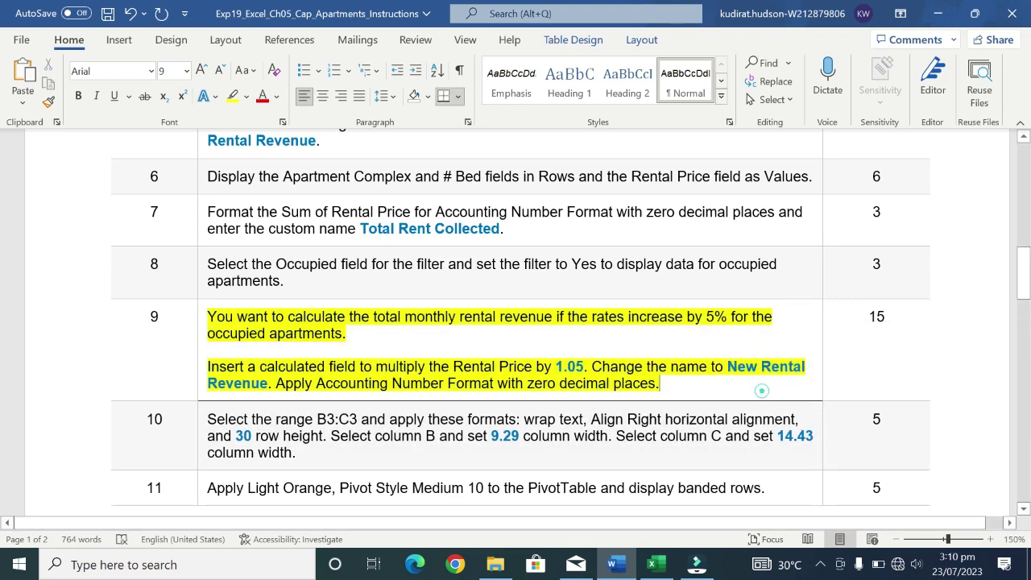
left_click_drag(759, 392, 737, 372)
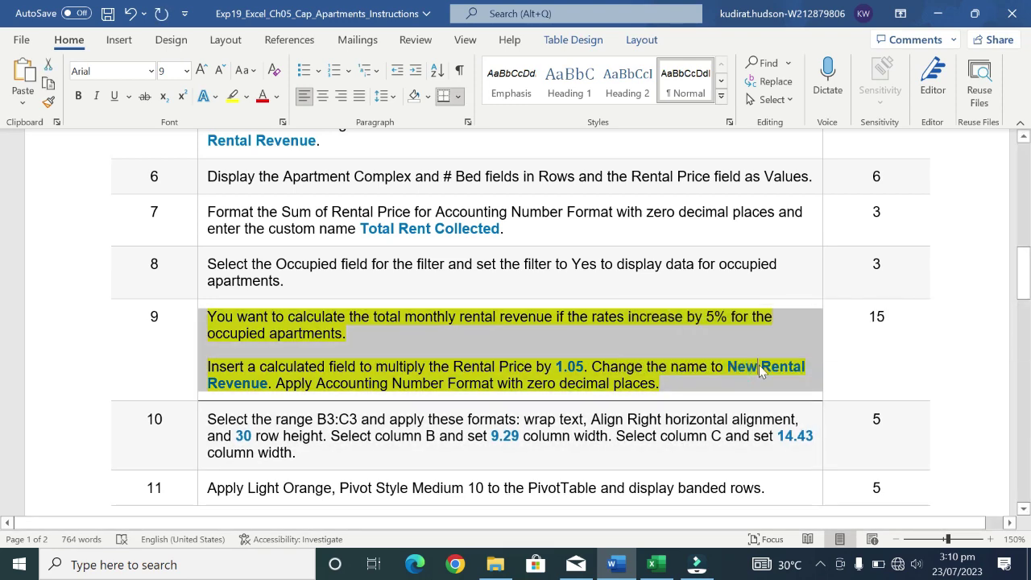
left_click(731, 368)
mouse_move(728, 366)
left_mouse_down()
mouse_move(764, 368)
mouse_move(353, 367)
mouse_move(267, 387)
left_mouse_up()
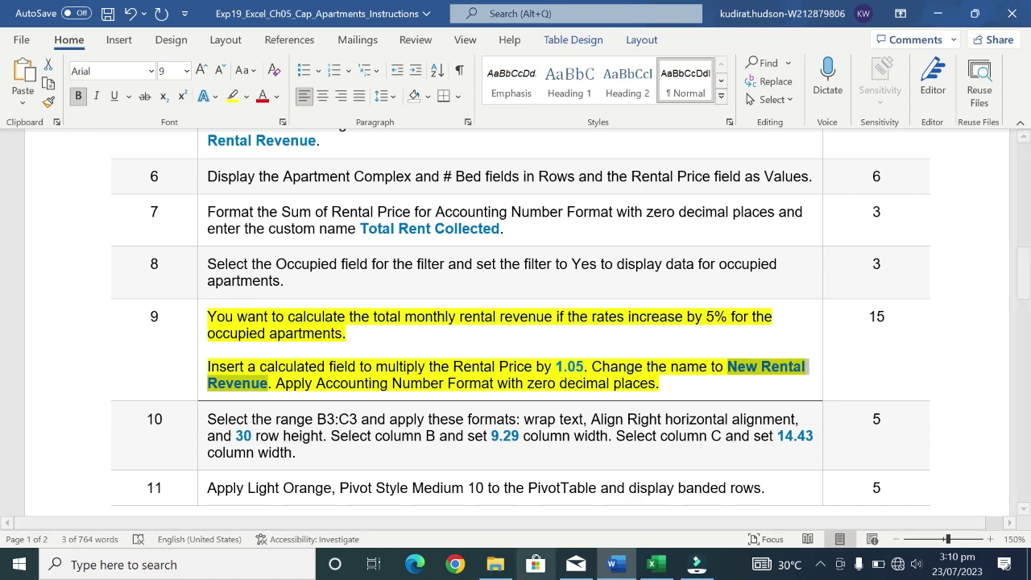
left_click(624, 570)
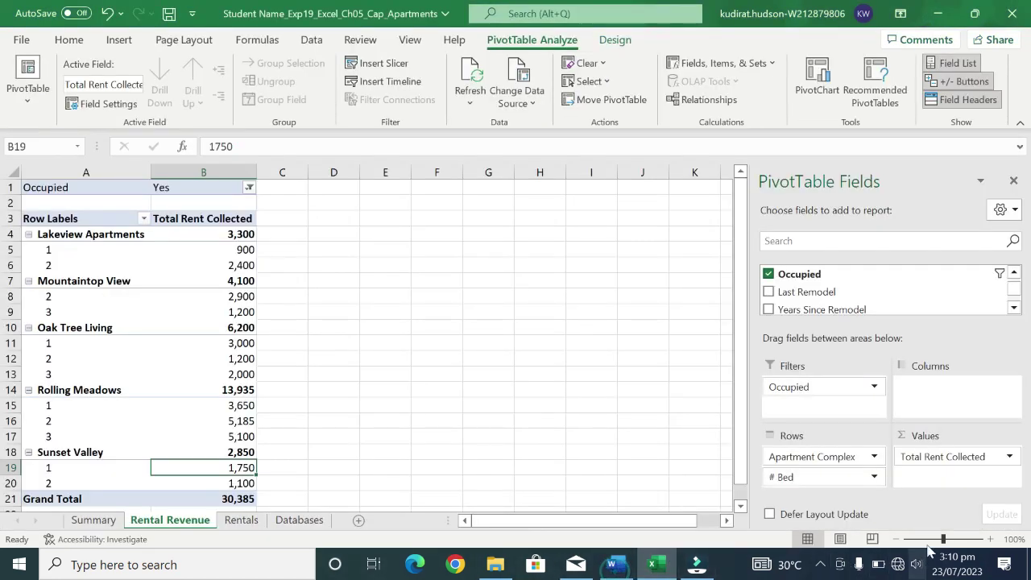
Set the values field's custom name to 'New Rental Revenue' in Value Field Settings
left_click(1009, 456)
left_click(951, 436)
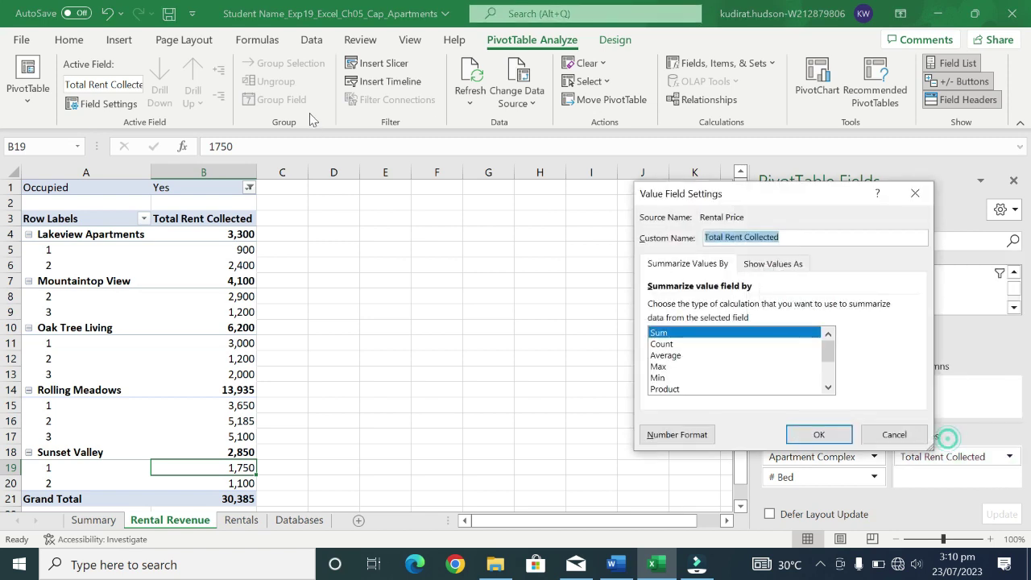
key("BackSpace")
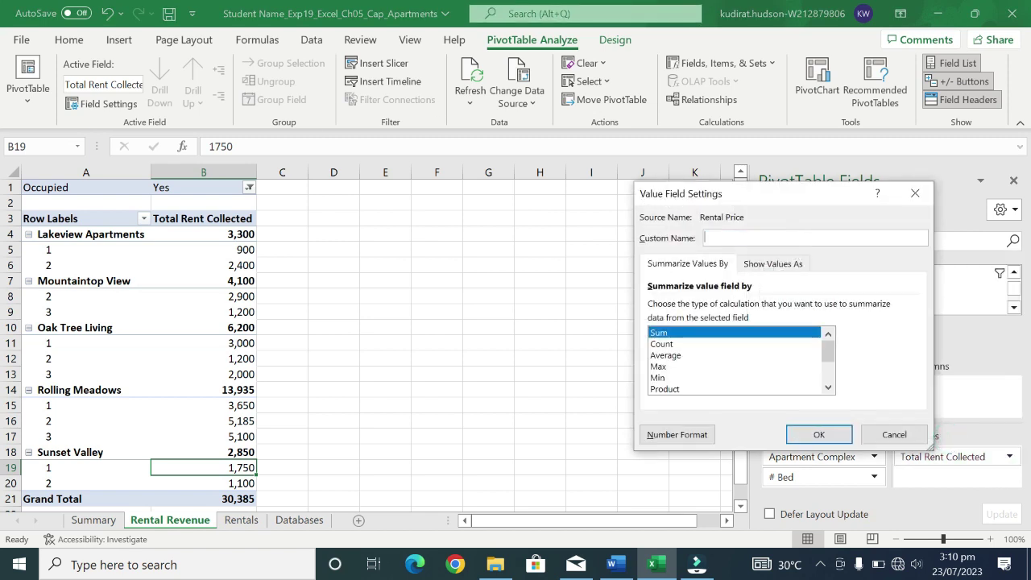
type("New Rental Revenue")
left_click(807, 435)
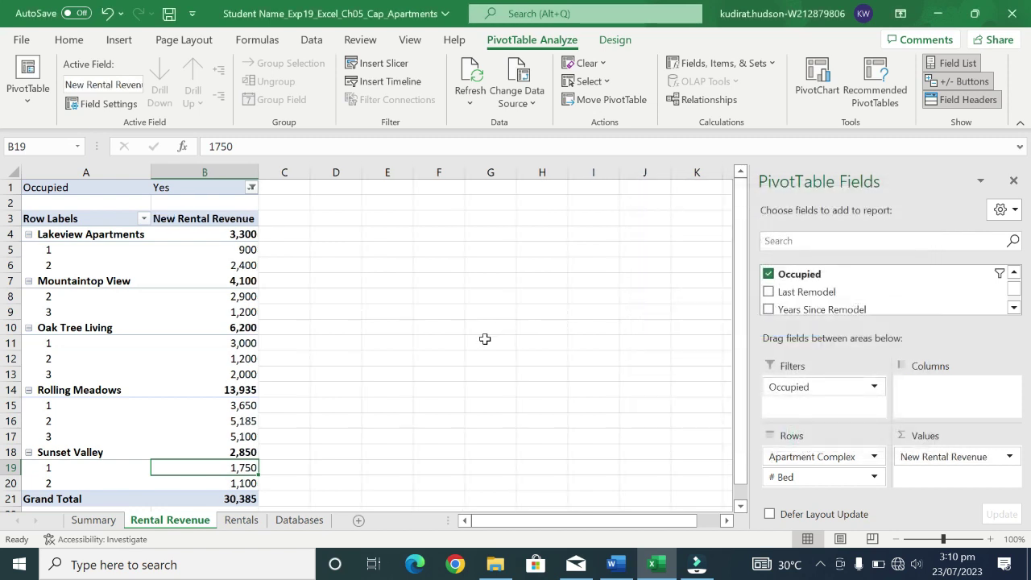
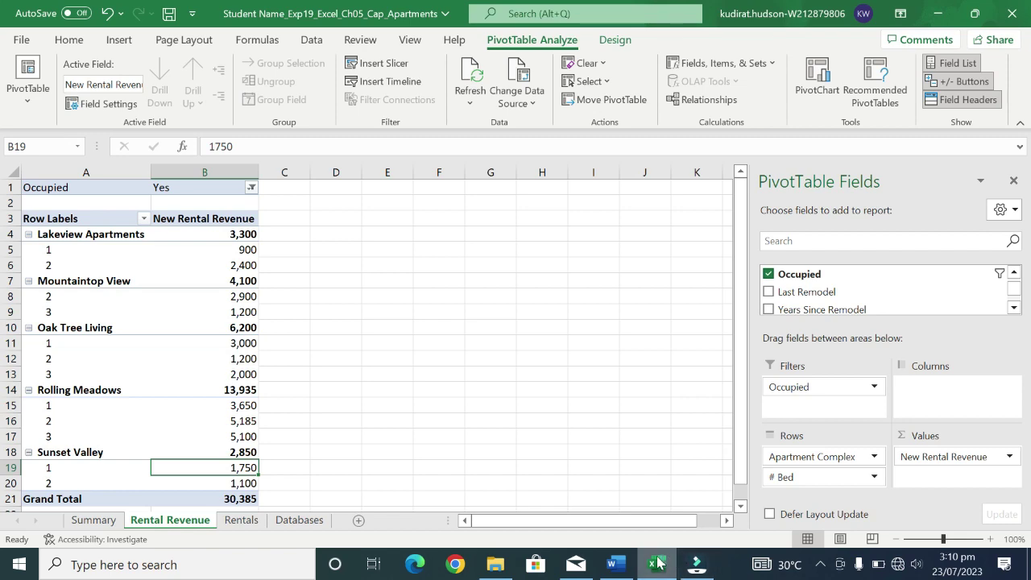
Format the New Rental Revenue values B4:B21 as $ English (US) Accounting with 0 decimal places
left_click(615, 565)
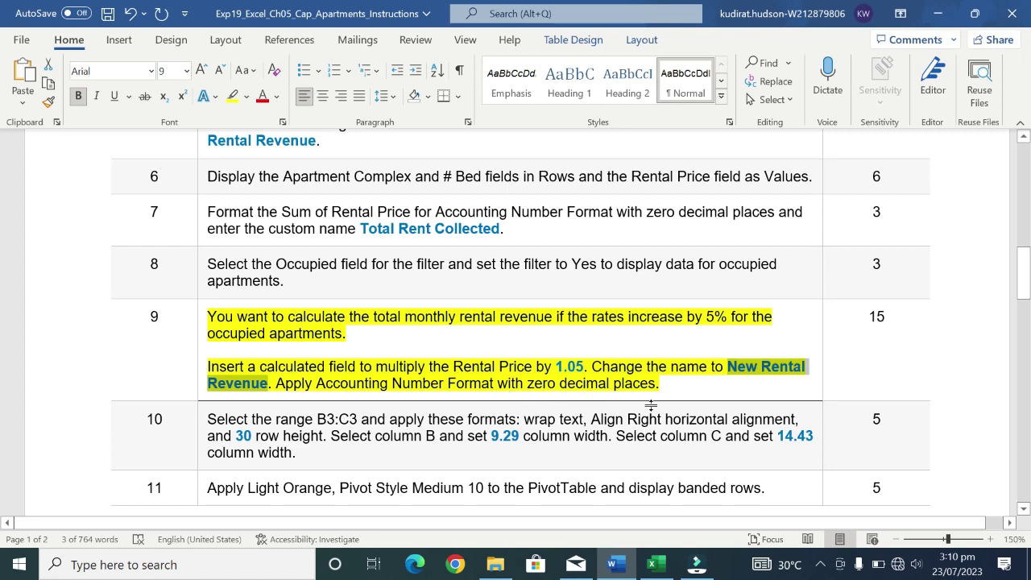
left_click(658, 568)
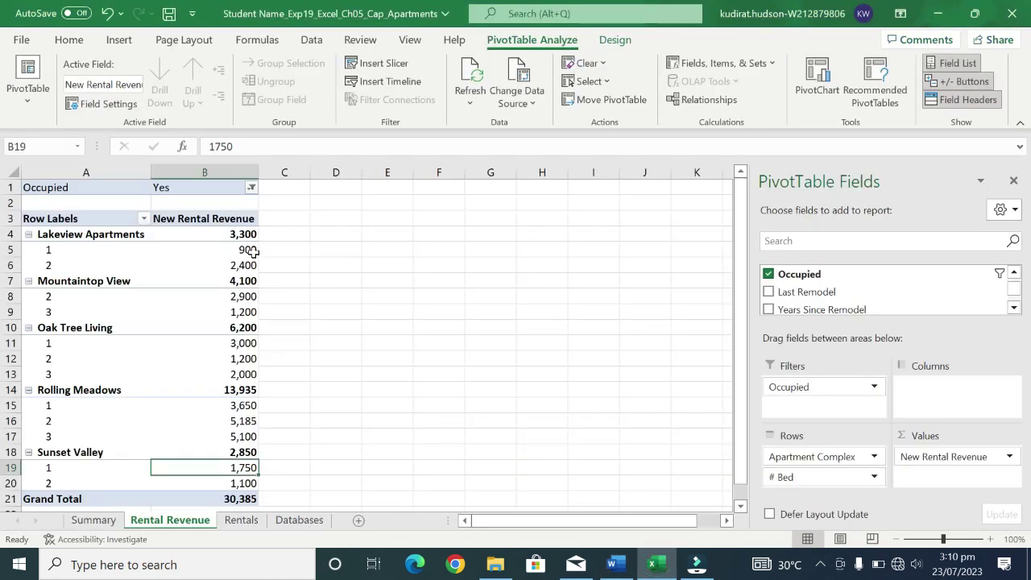
left_click_drag(253, 235, 246, 499)
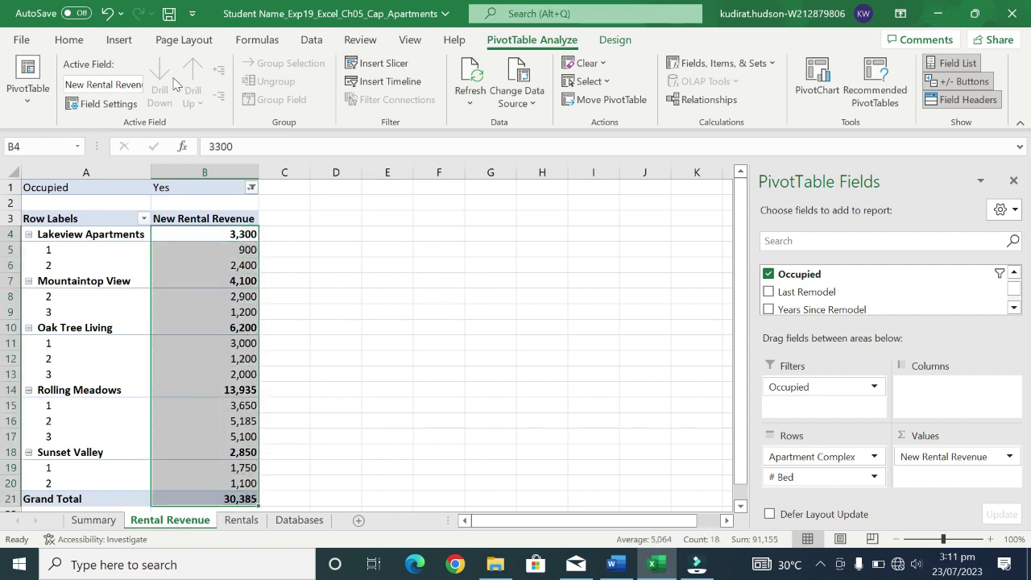
left_click(76, 40)
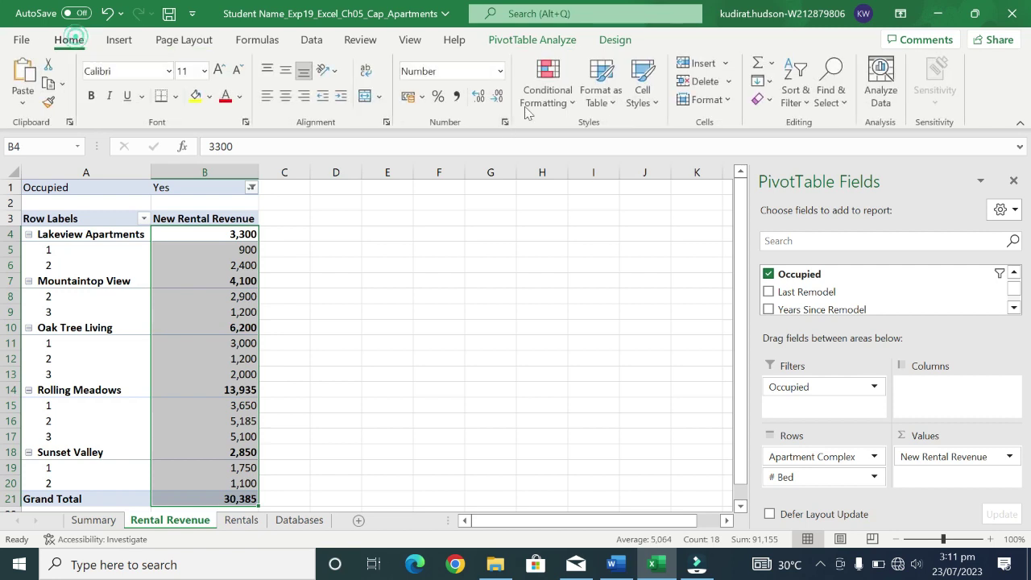
left_click(421, 97)
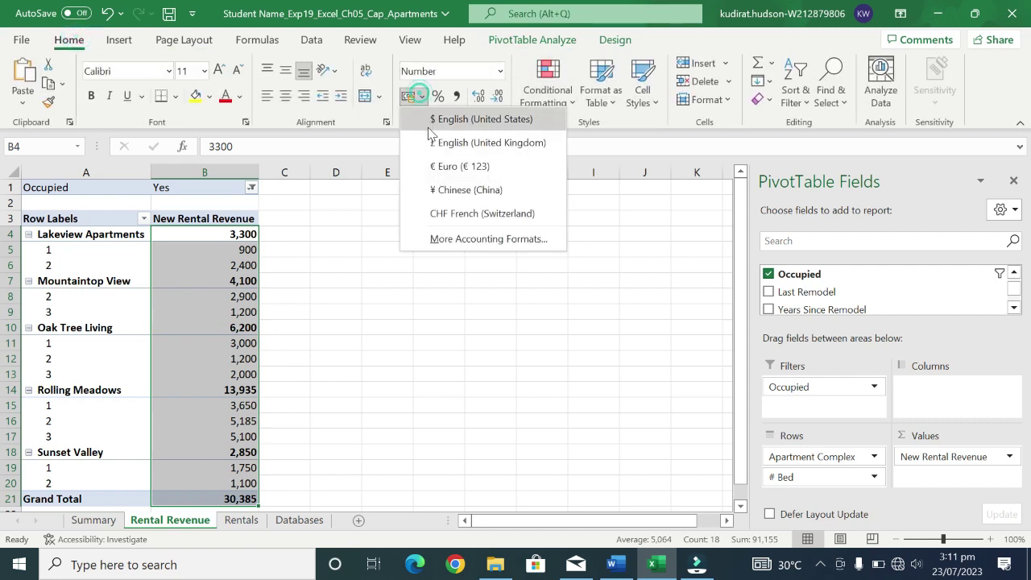
left_click(433, 121)
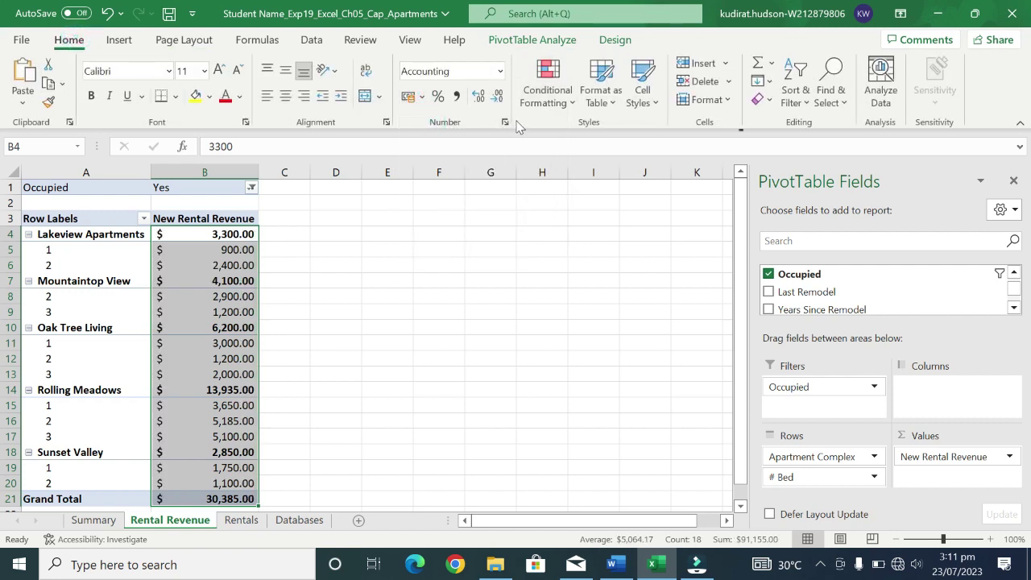
left_click(506, 121)
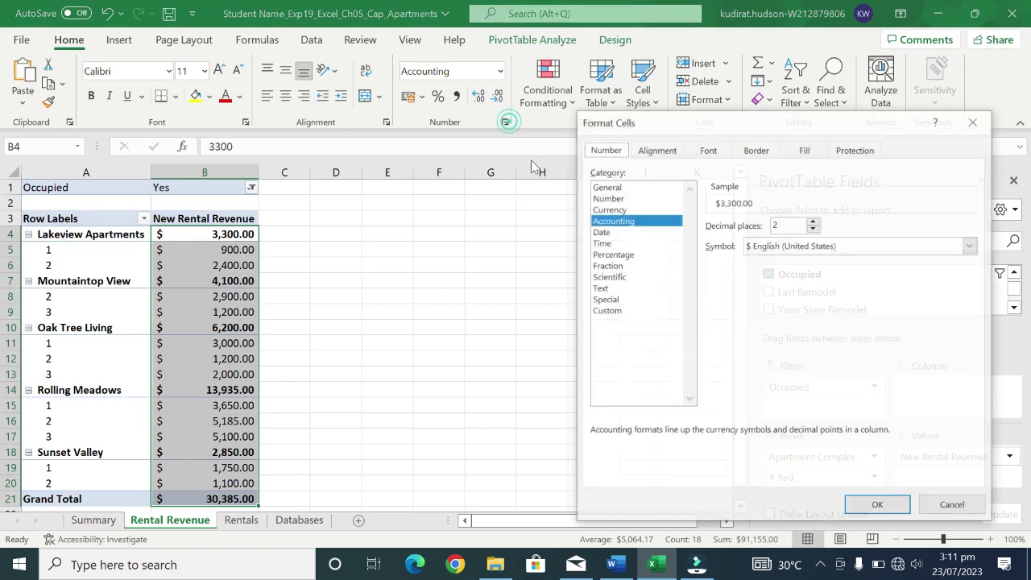
left_click(813, 229)
left_click(813, 229)
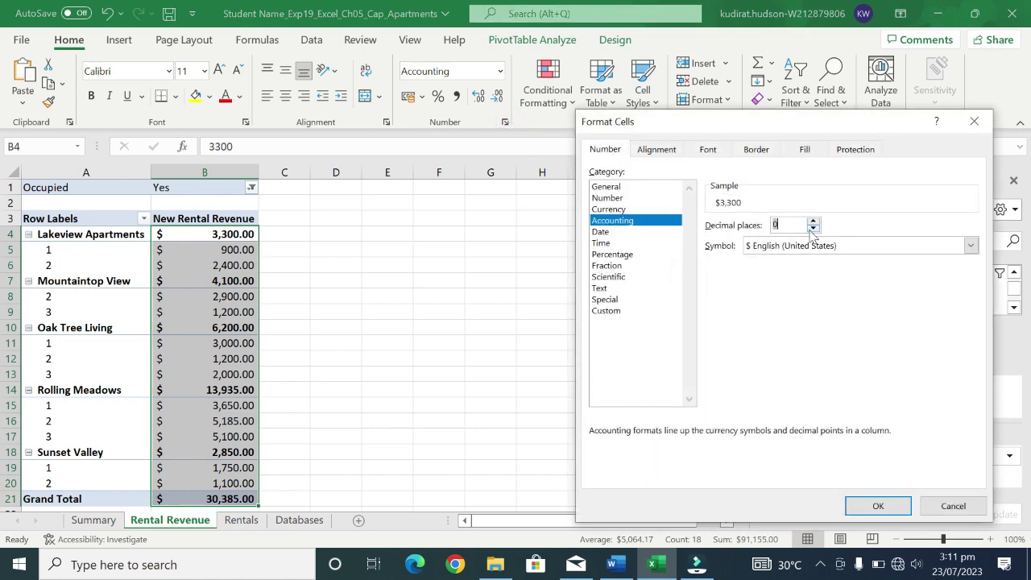
left_click(877, 507)
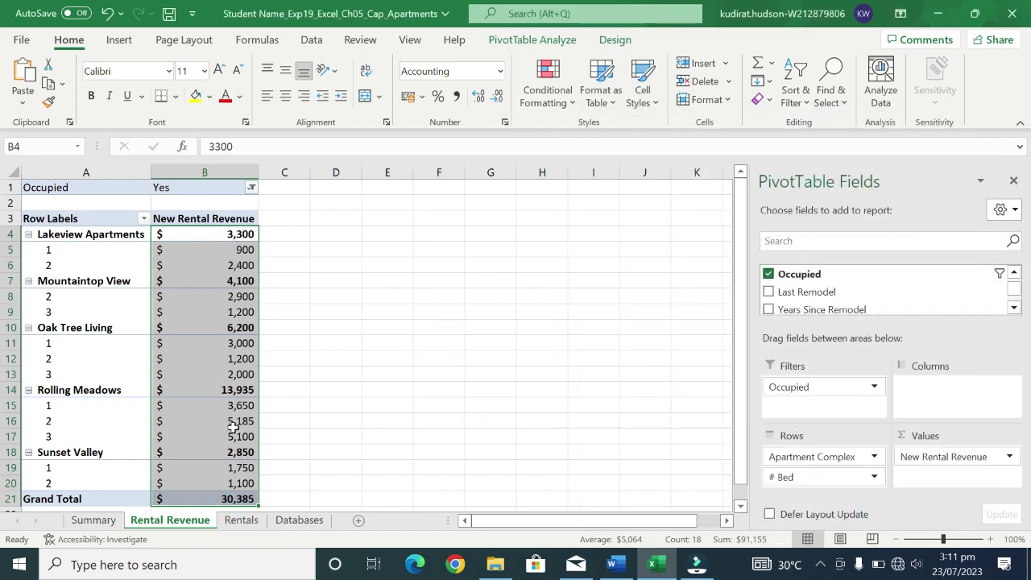
In the Word instructions, clear step 9's yellow highlight and highlight step 10 in yellow
left_click(607, 566)
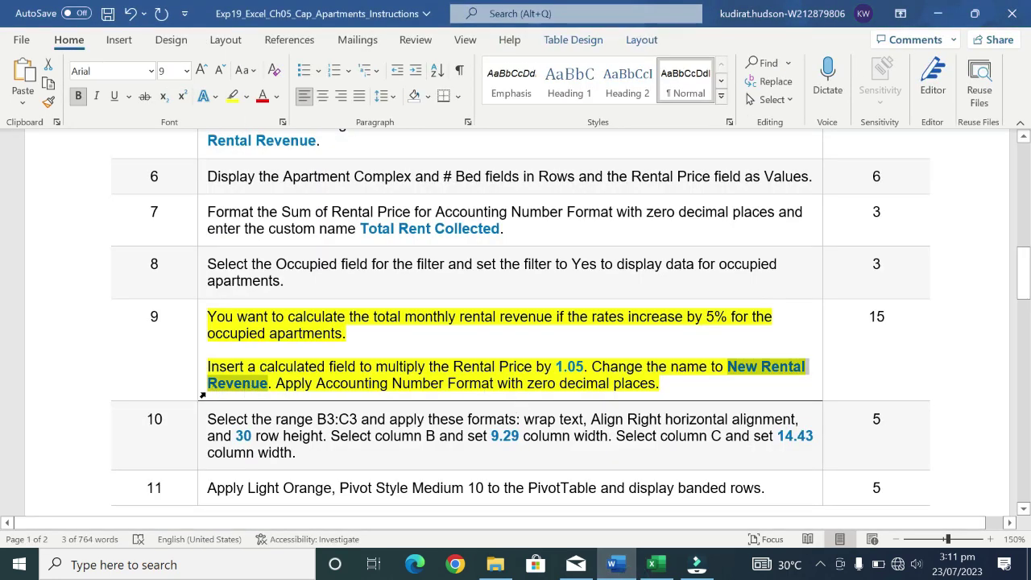
left_click(202, 395)
left_click(271, 365)
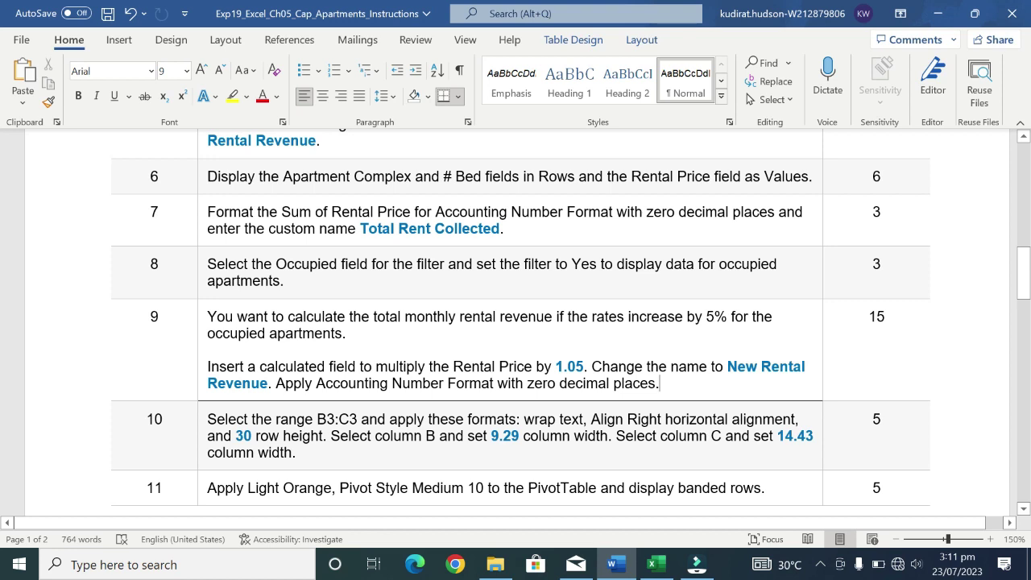
left_click(200, 458)
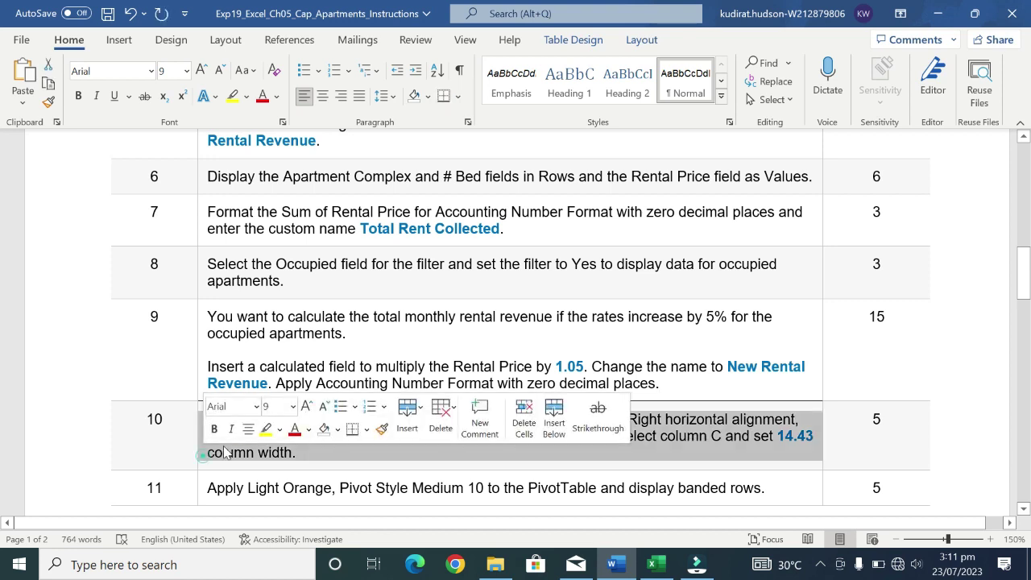
left_click(265, 434)
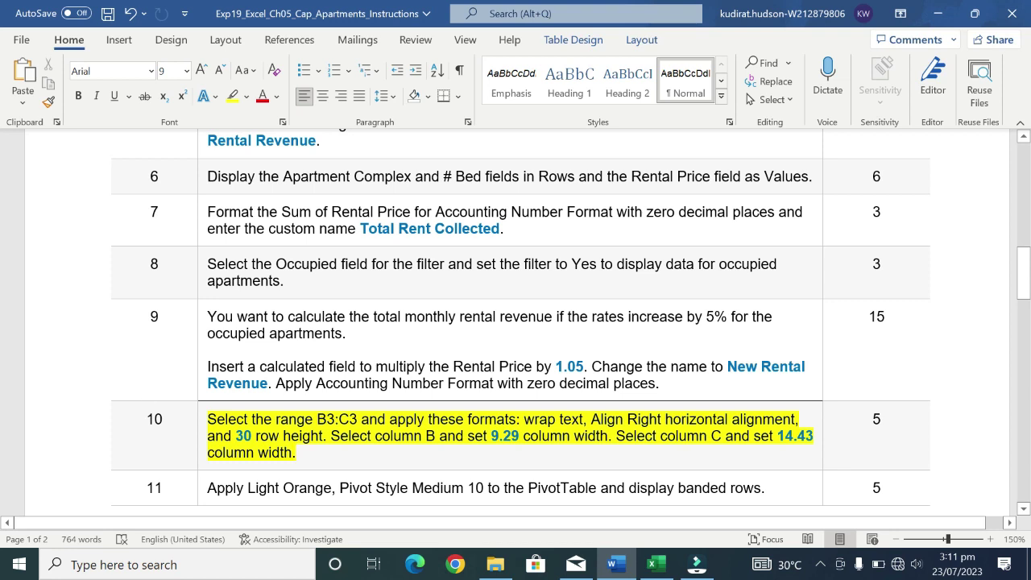
Review step 10's 'B3:C3' and 'these formats' wording, then go back to the apartments workbook
left_click_drag(208, 420, 360, 420)
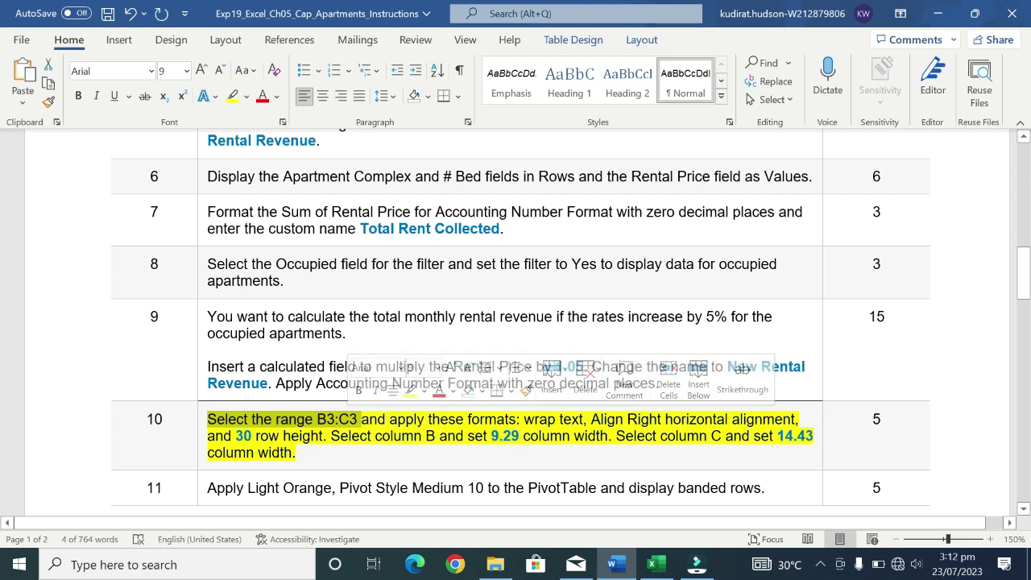
left_click(428, 420)
left_click_drag(428, 420, 516, 419)
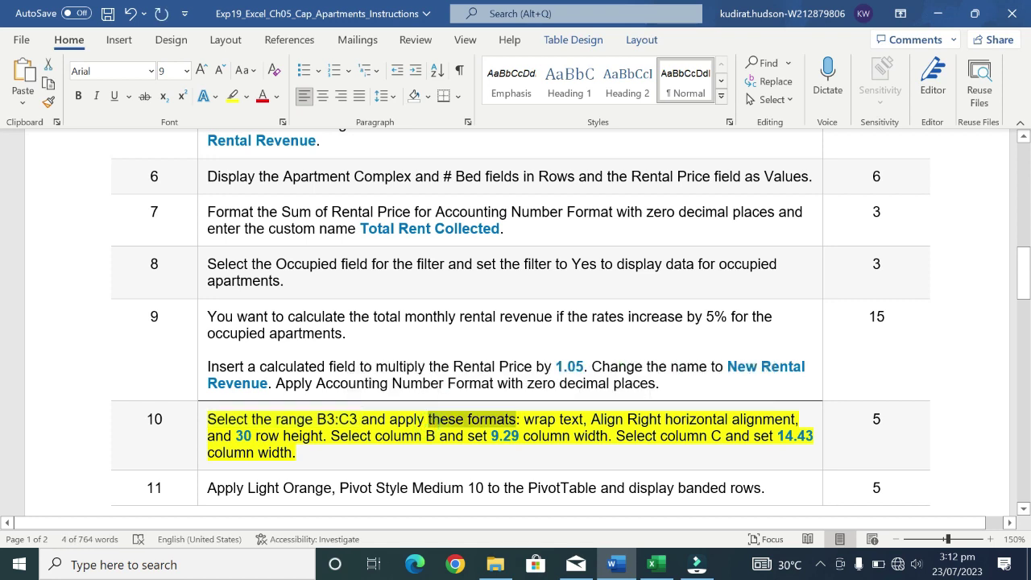
left_click(562, 418)
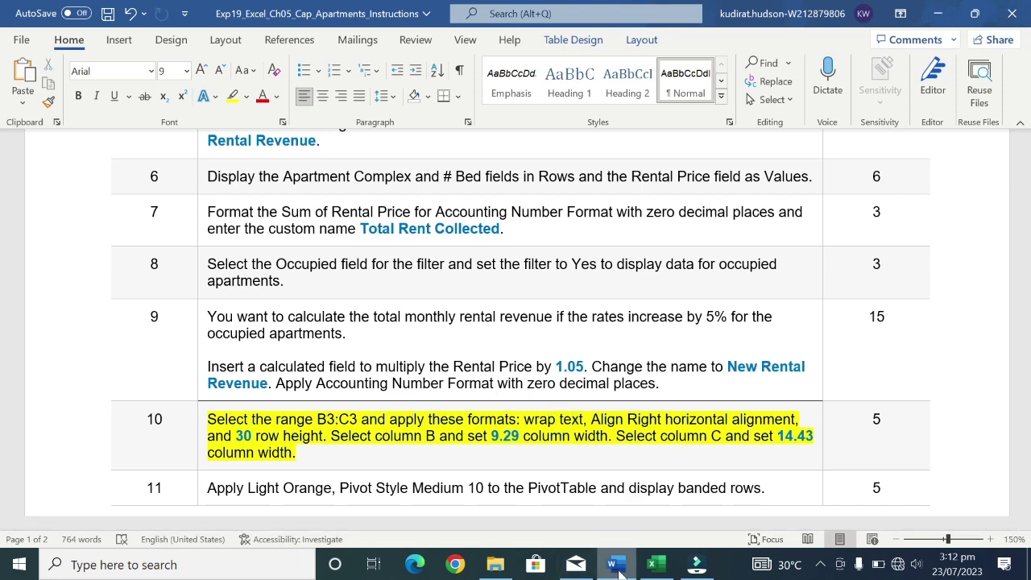
left_click(656, 564)
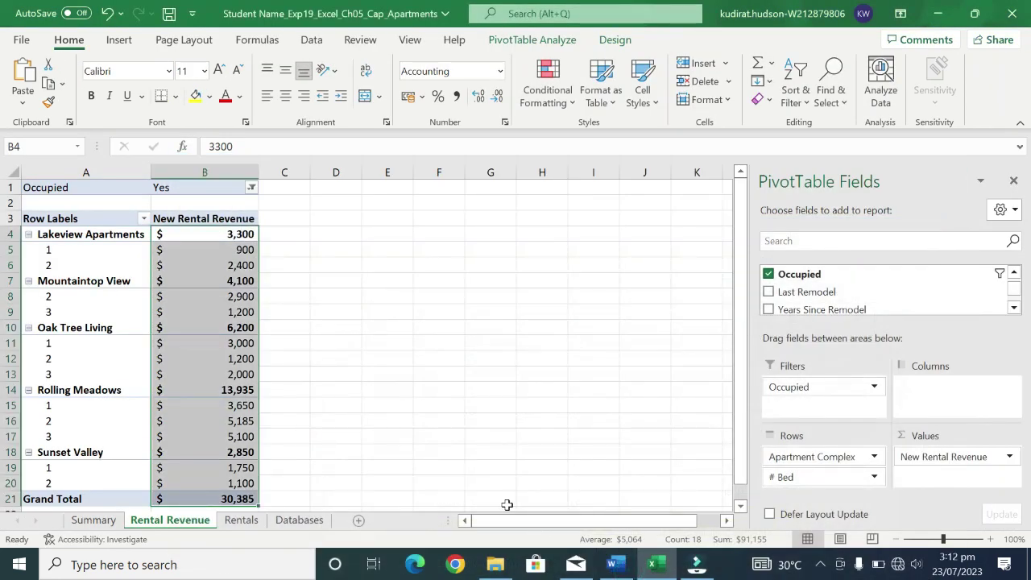
scroll(666, 448, "down", 1)
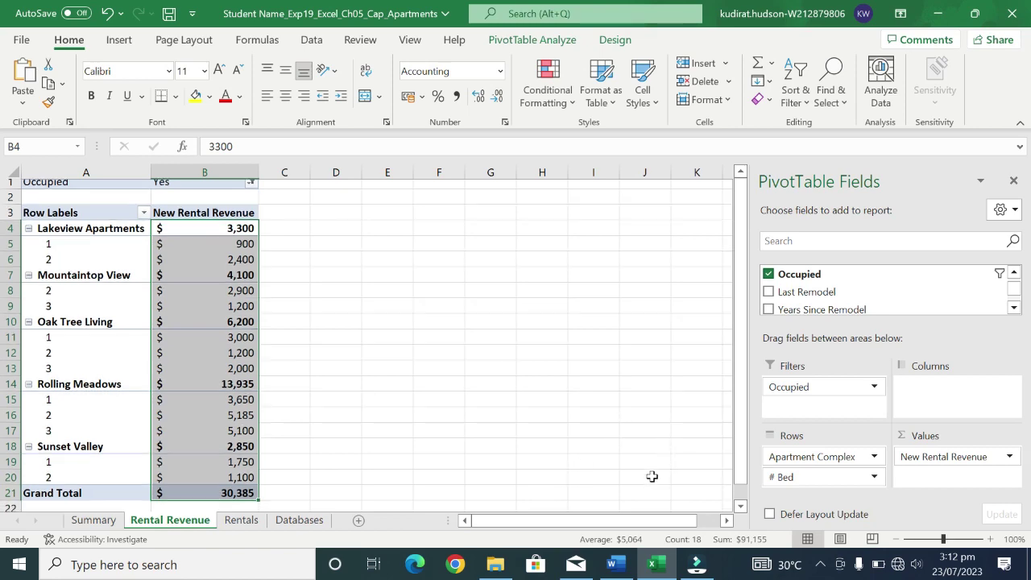
left_click(652, 568)
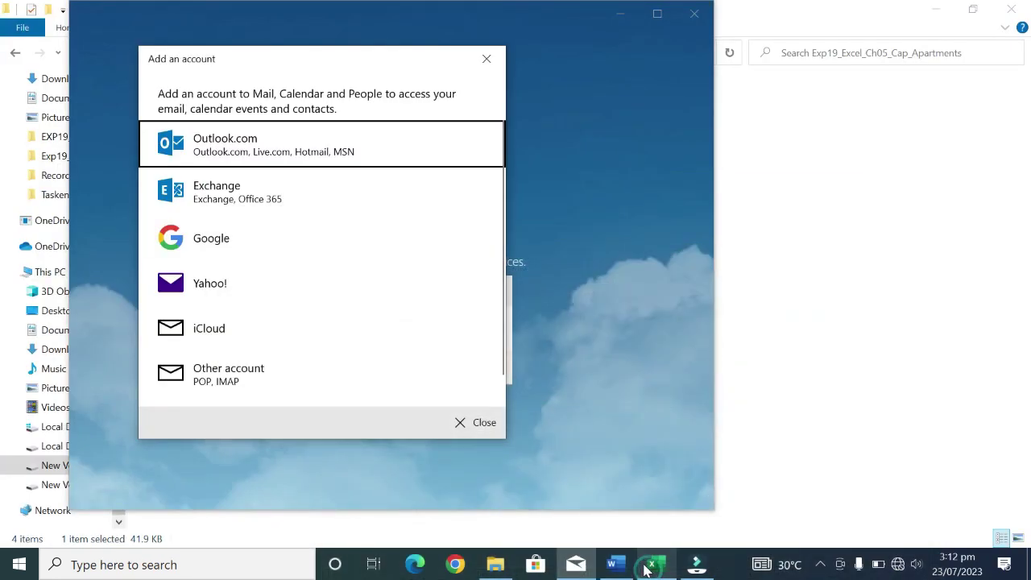
left_click(653, 568)
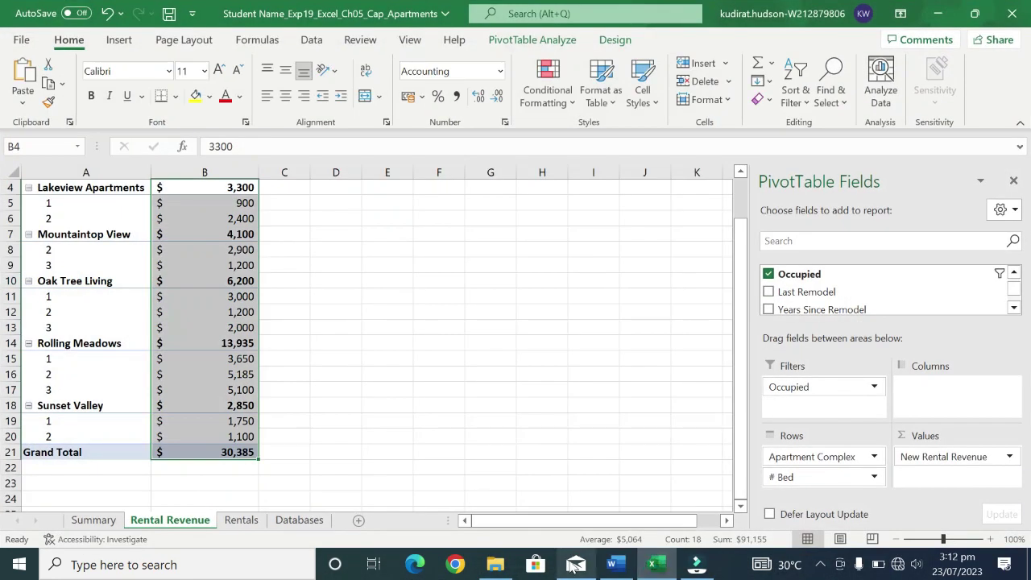
left_click(614, 567)
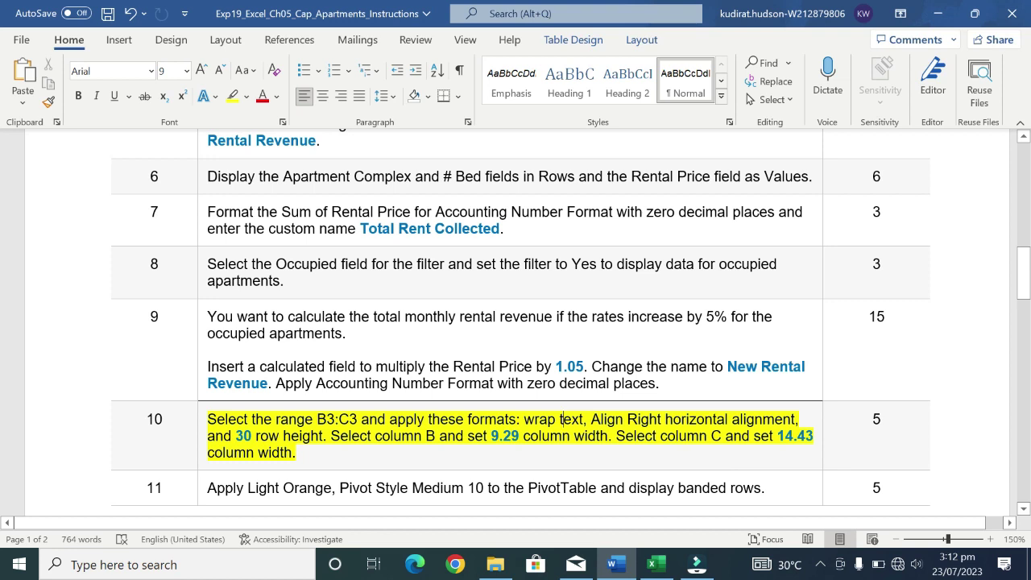
left_click(654, 566)
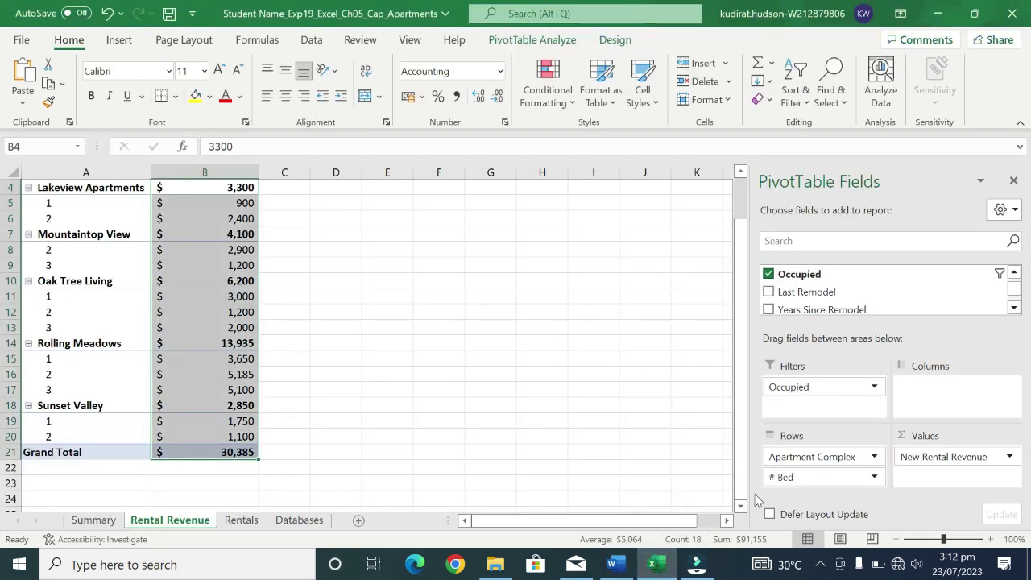
left_click_drag(734, 490, 741, 449)
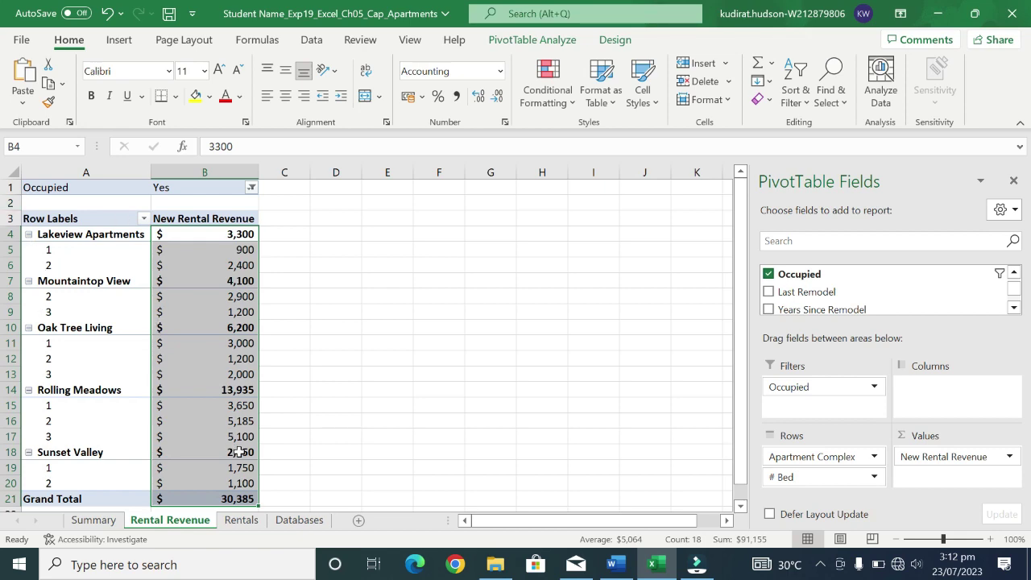
Switch to the Summary sheet, scroll to its top and select the constants block B1:C3
left_click(93, 519)
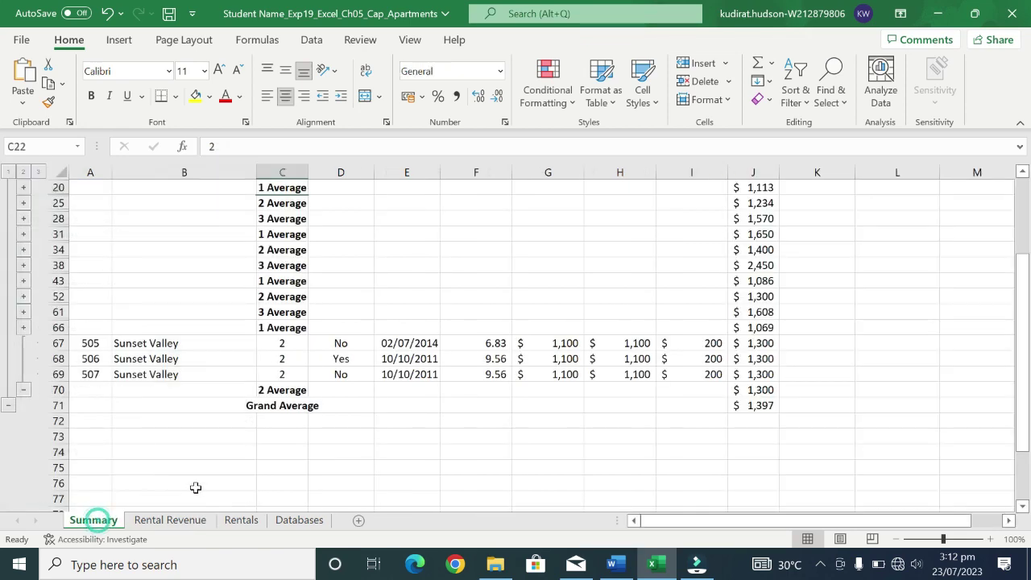
scroll(196, 486, "up", 1)
scroll(242, 478, "up", 2)
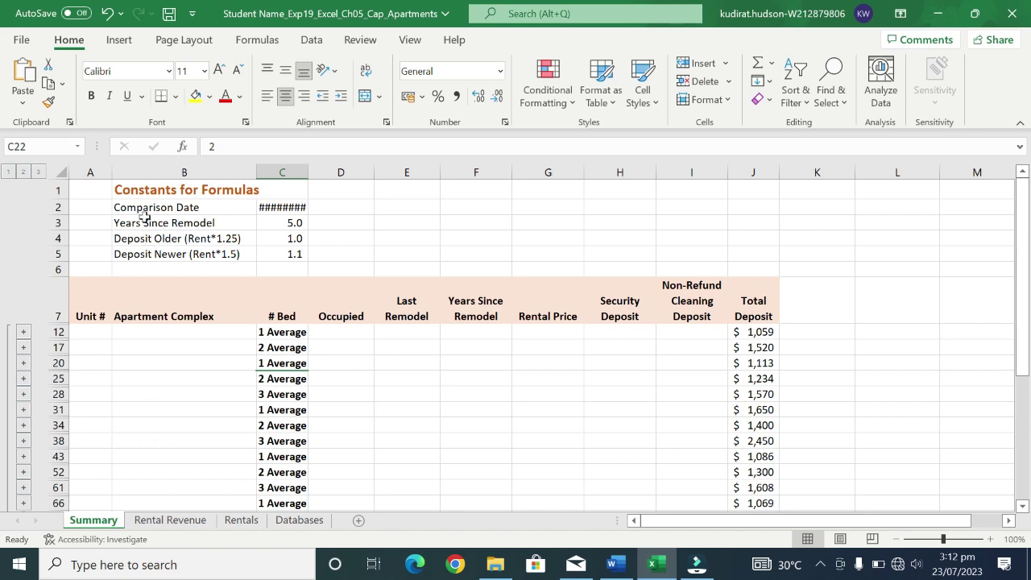
mouse_move(125, 197)
left_mouse_down()
mouse_move(133, 223)
mouse_move(300, 230)
left_mouse_up()
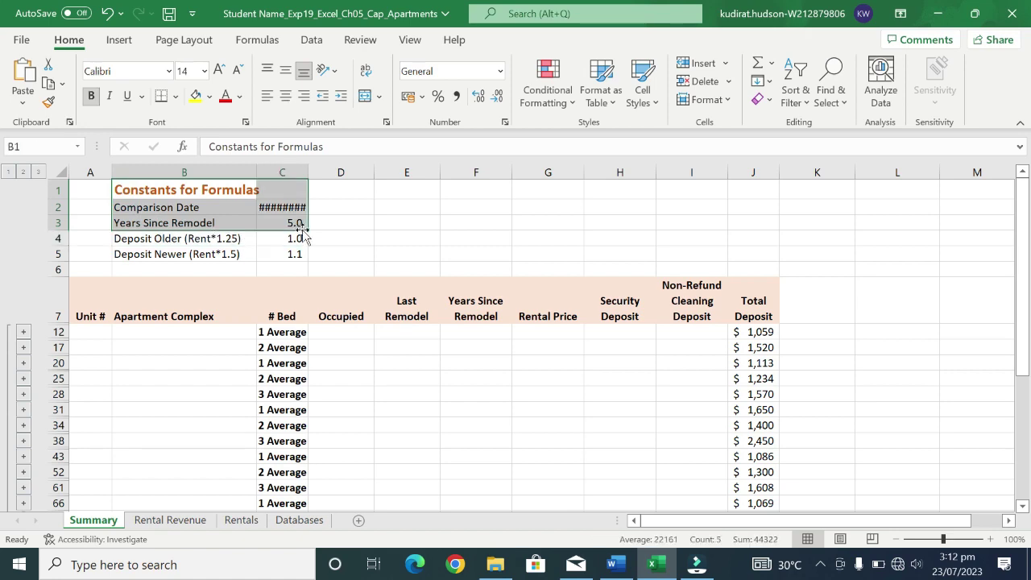
left_click(628, 559)
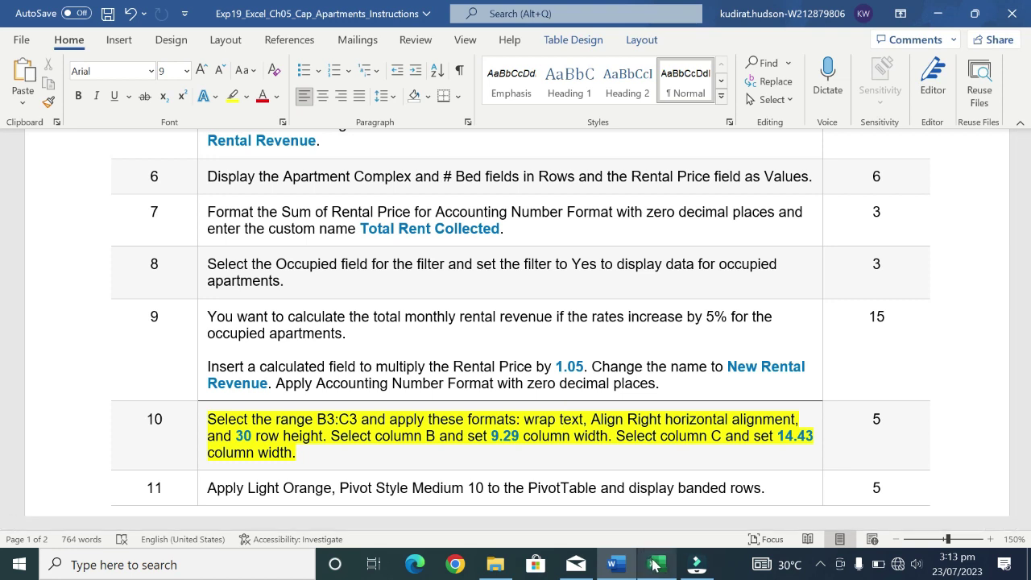
mouse_move(655, 565)
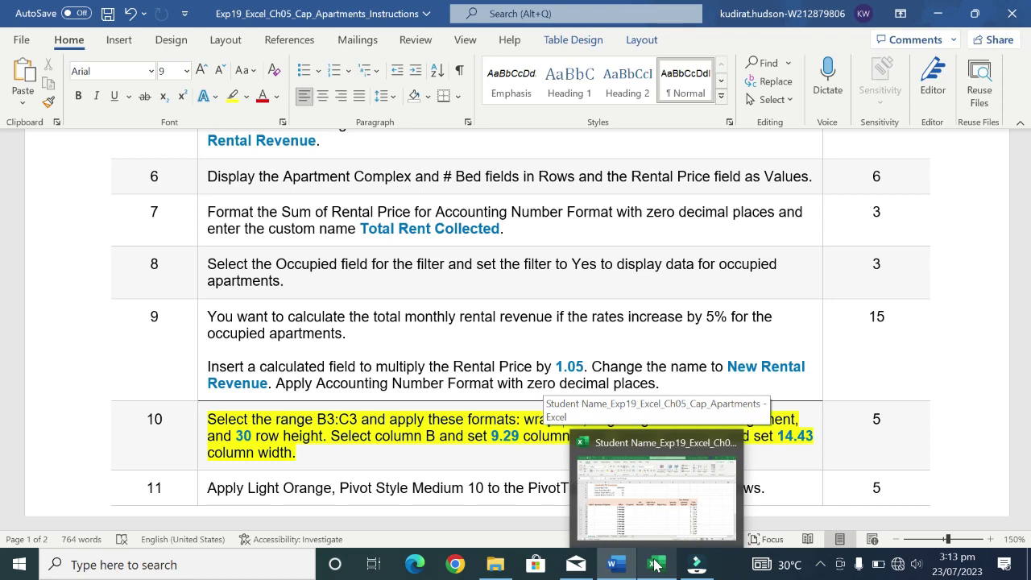
left_click(654, 563)
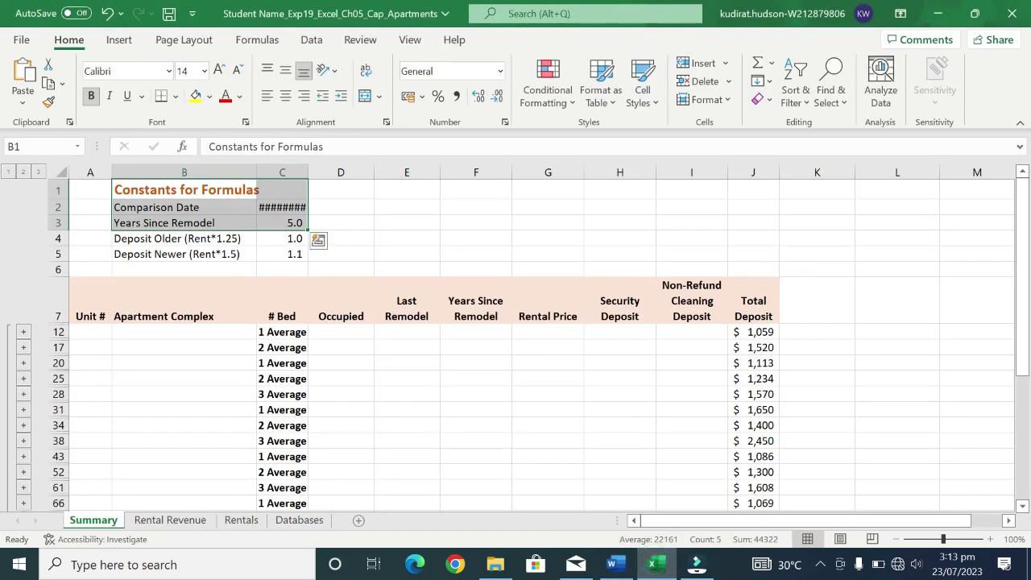
Wrap and right-align the text in B1:C3, then select column B and consult the instructions
left_click(329, 74)
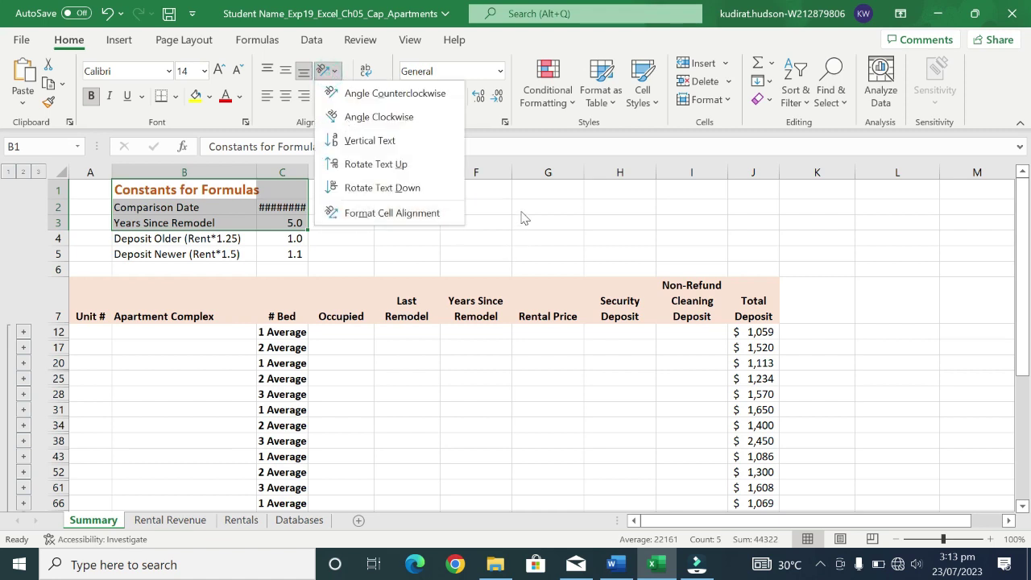
left_click(364, 71)
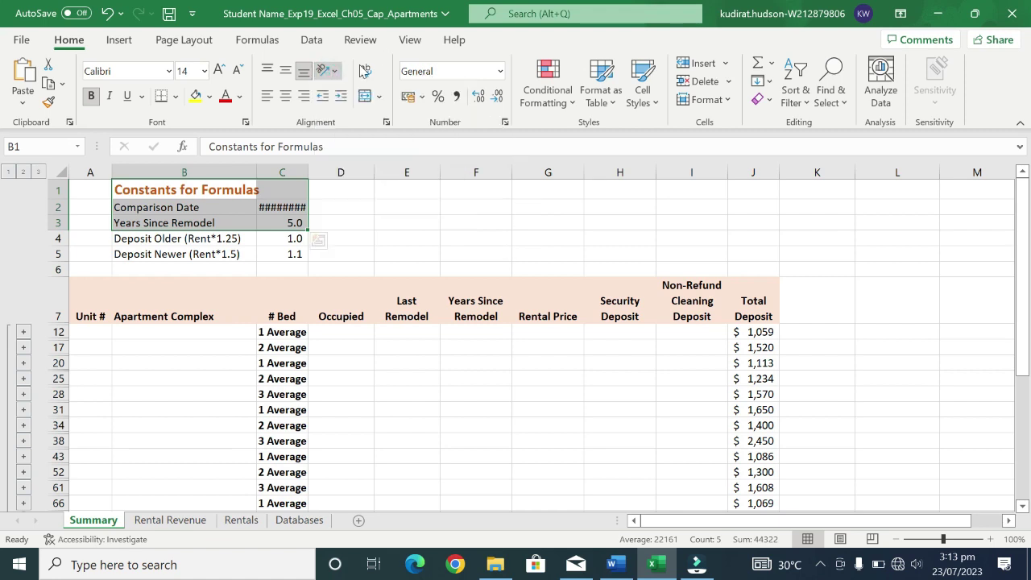
left_click(364, 71)
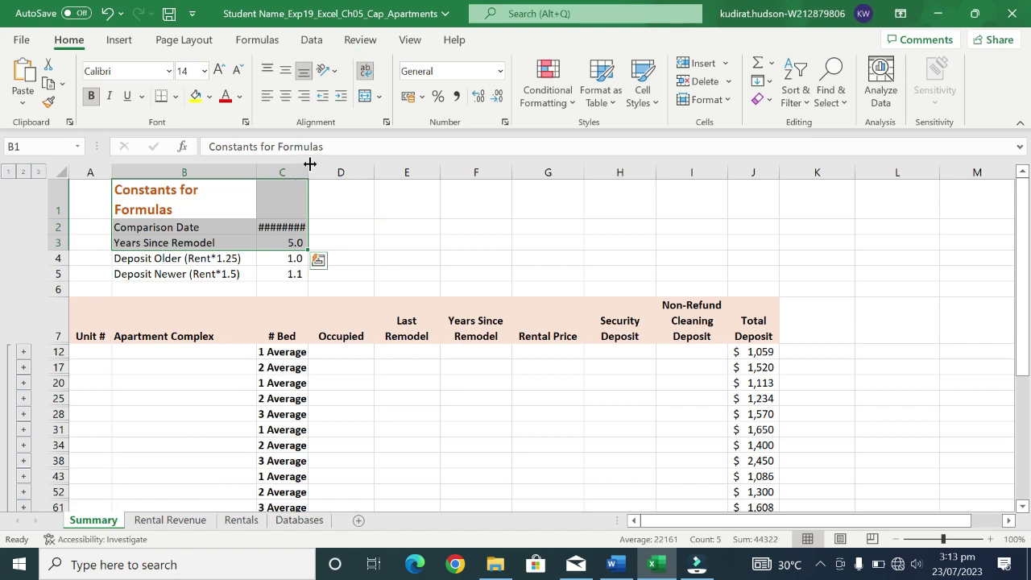
left_click(303, 96)
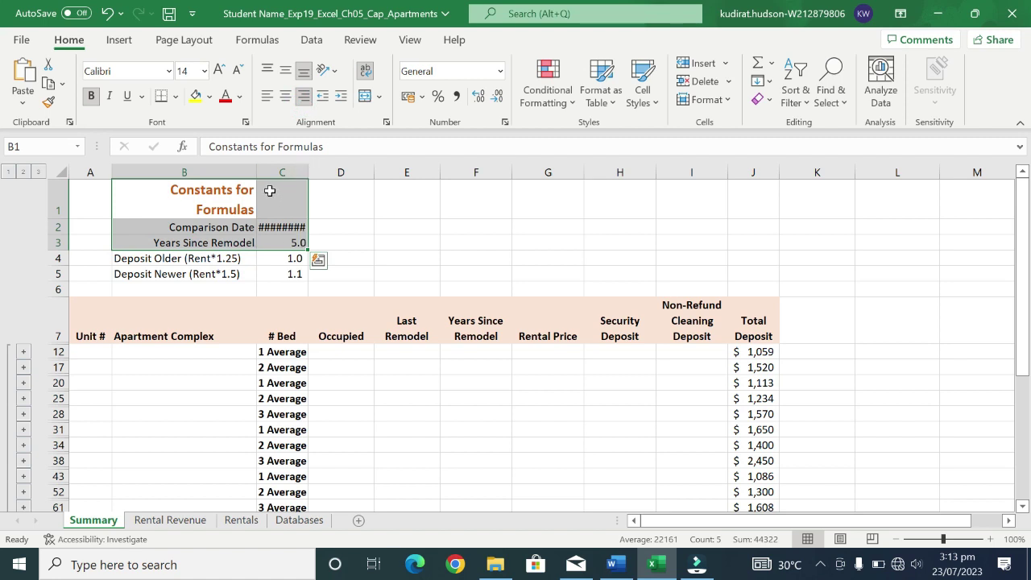
left_click(244, 170)
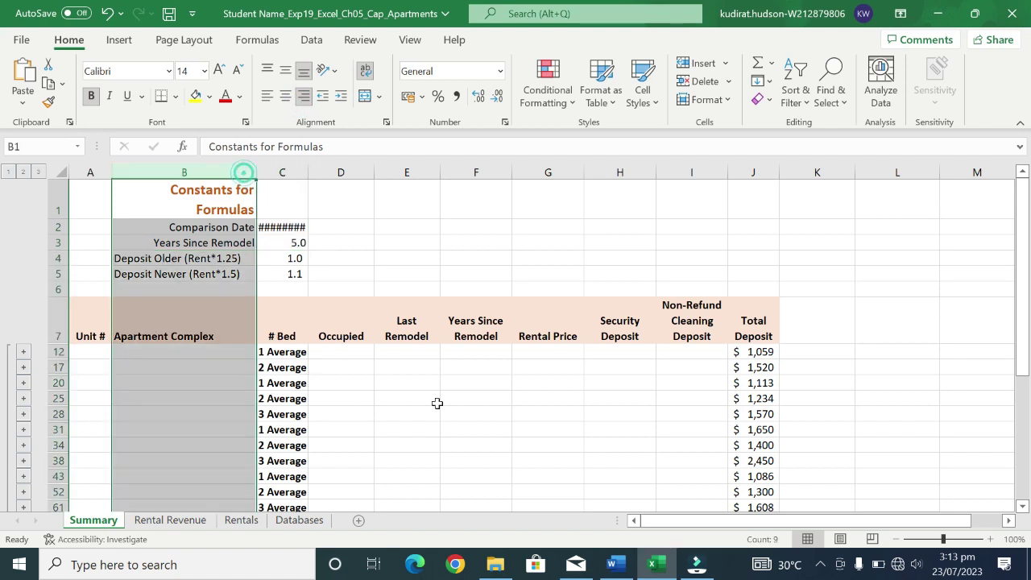
left_click(616, 564)
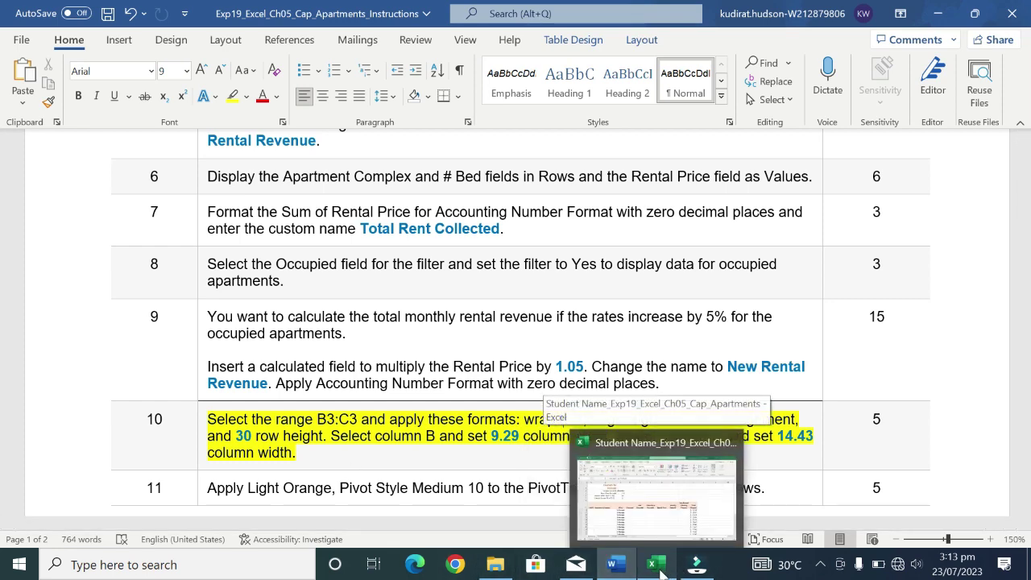
Back in Excel, undo an accidental 30-point height on row 1 by restoring its original height
mouse_move(655, 564)
left_click(659, 567)
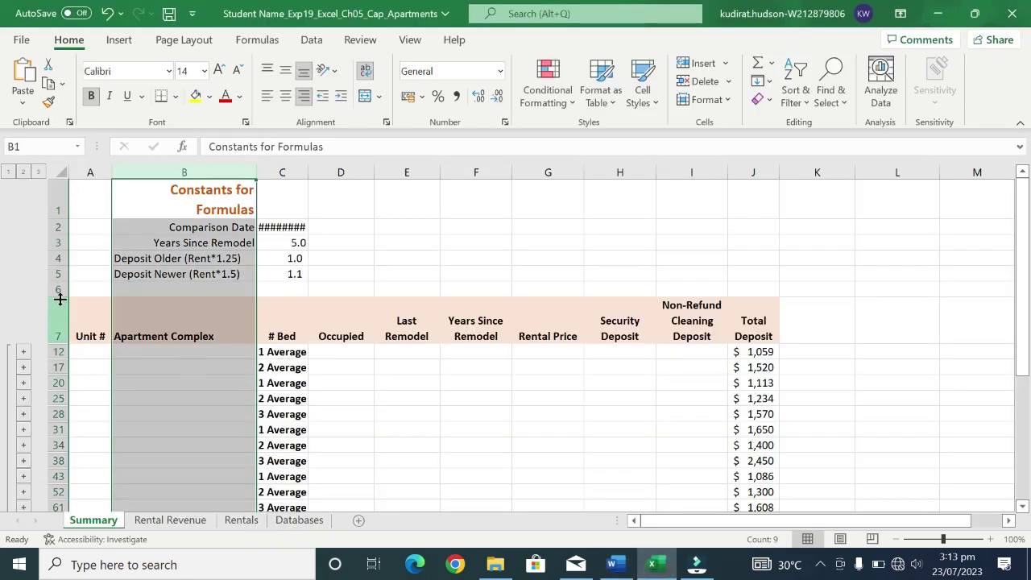
left_click(57, 242)
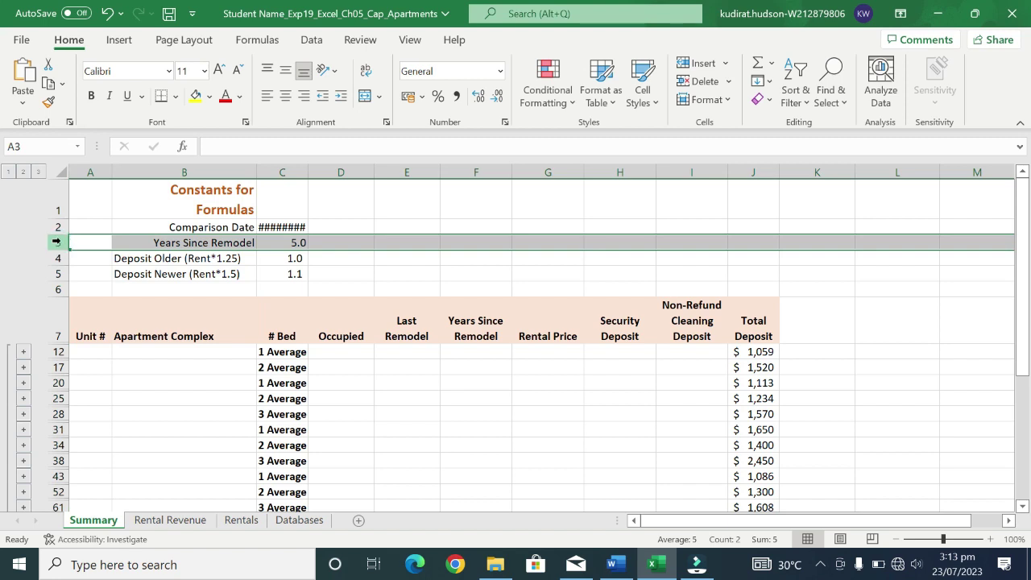
left_click(62, 207)
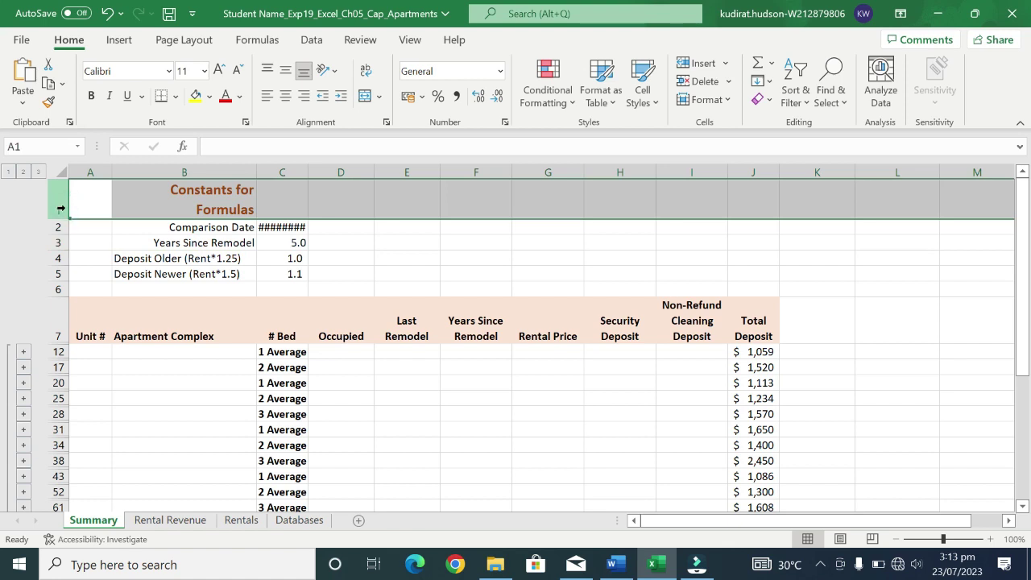
right_click(60, 208)
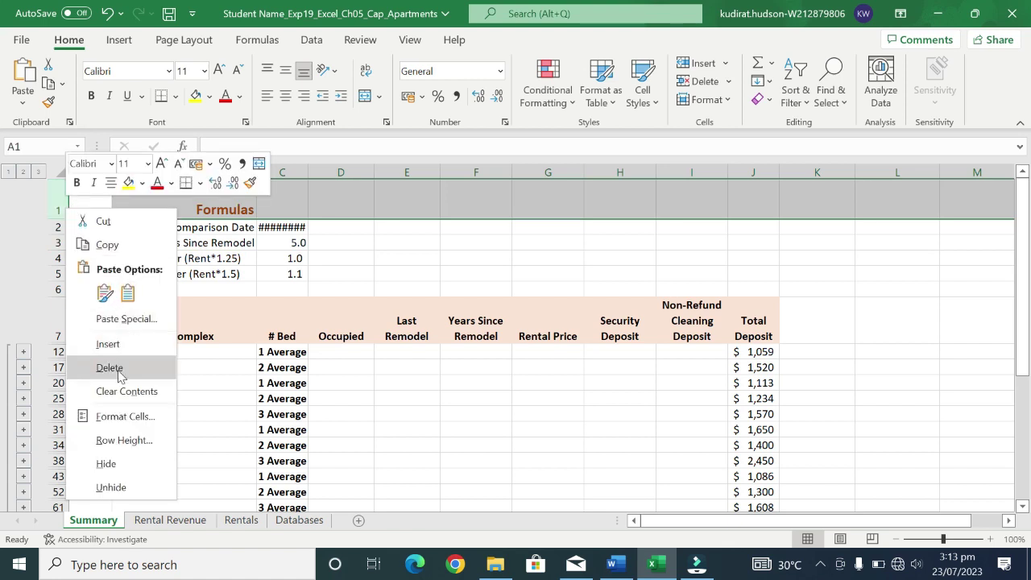
left_click(123, 445)
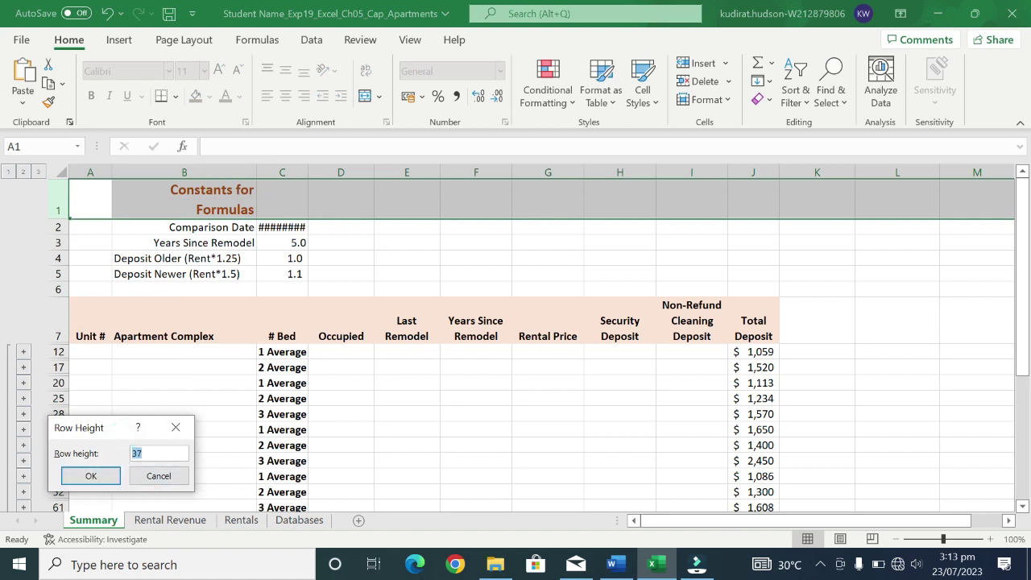
key("BackSpace")
type("0")
left_click(91, 476)
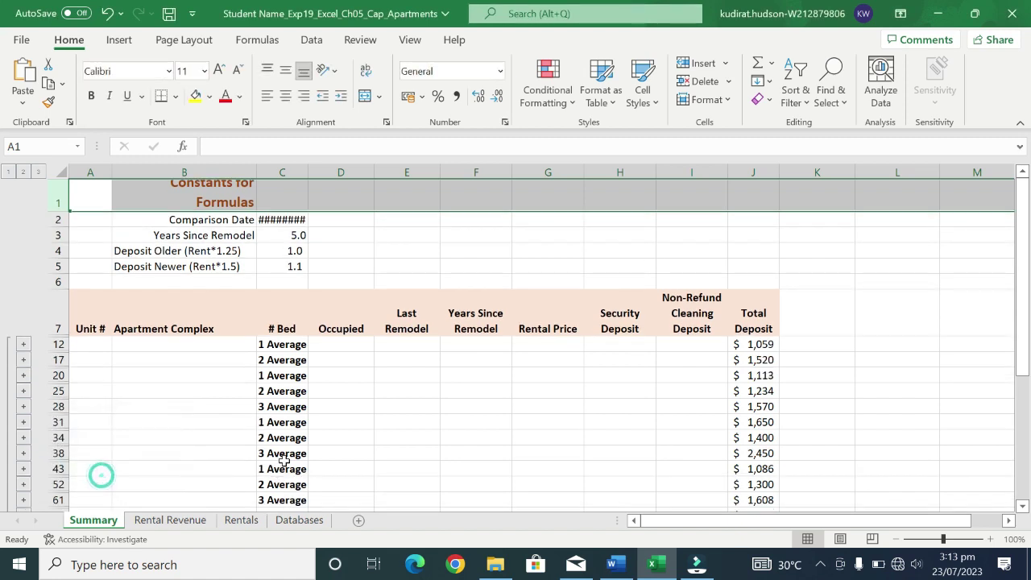
left_click(1021, 358)
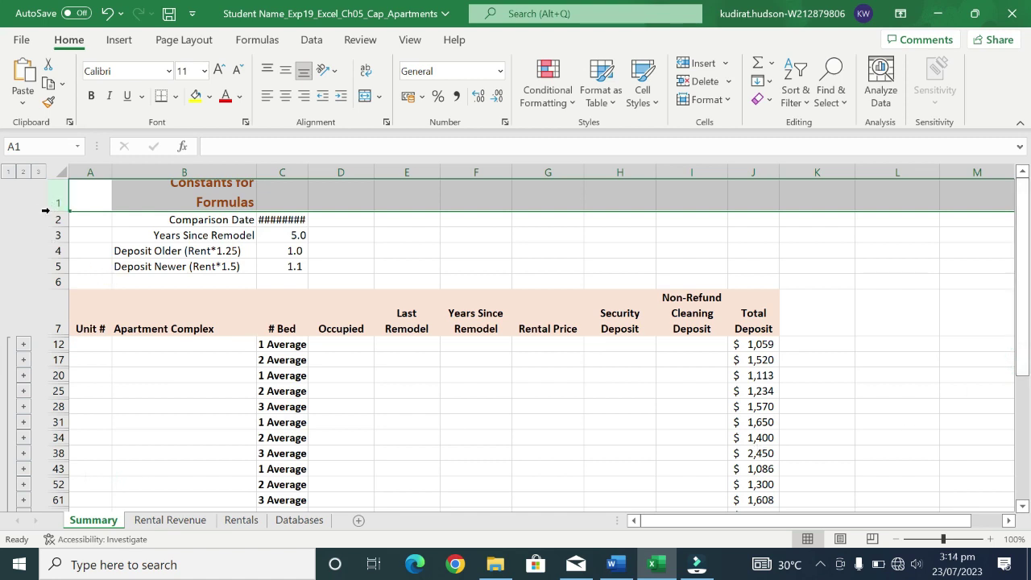
left_click_drag(50, 209, 50, 218)
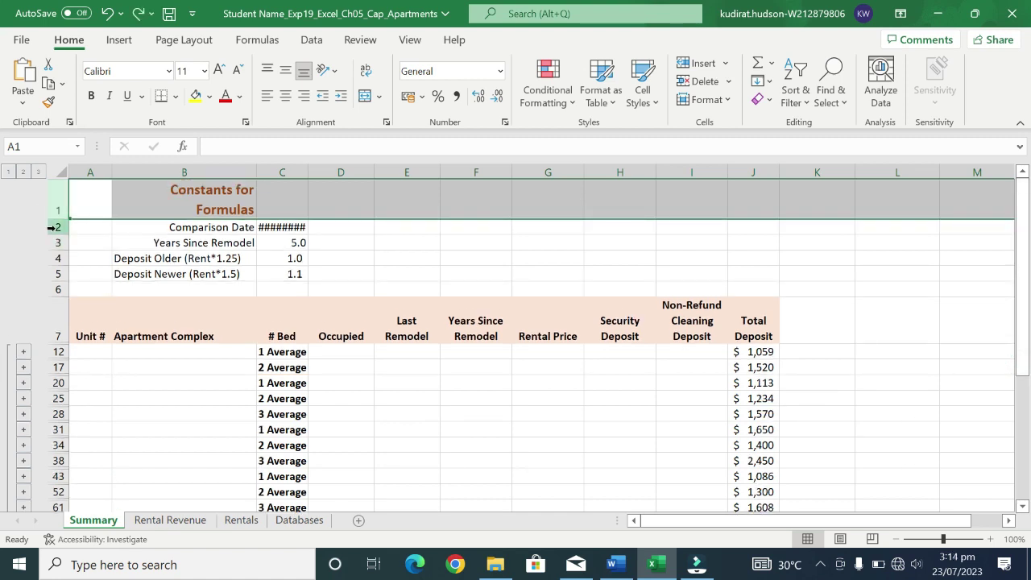
Set row 3 of the Summary sheet to a height of 30 points
left_click(58, 229)
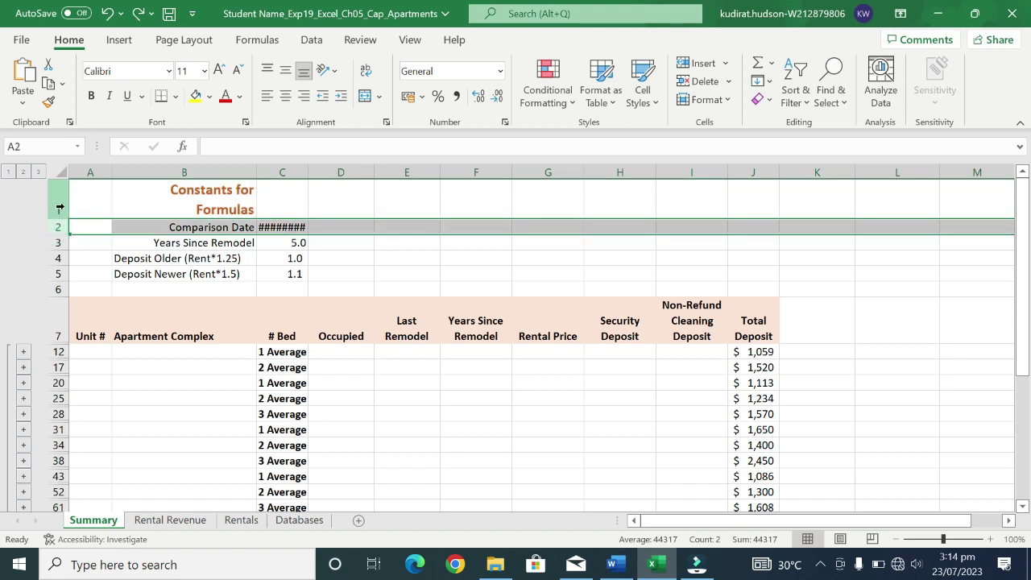
left_click_drag(76, 204, 167, 236)
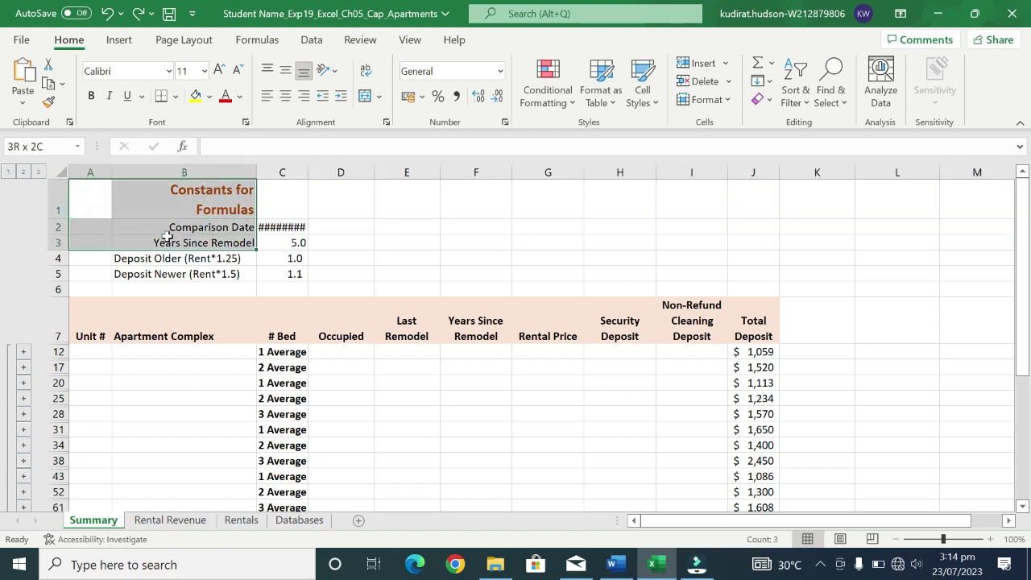
left_click_drag(167, 236, 273, 247)
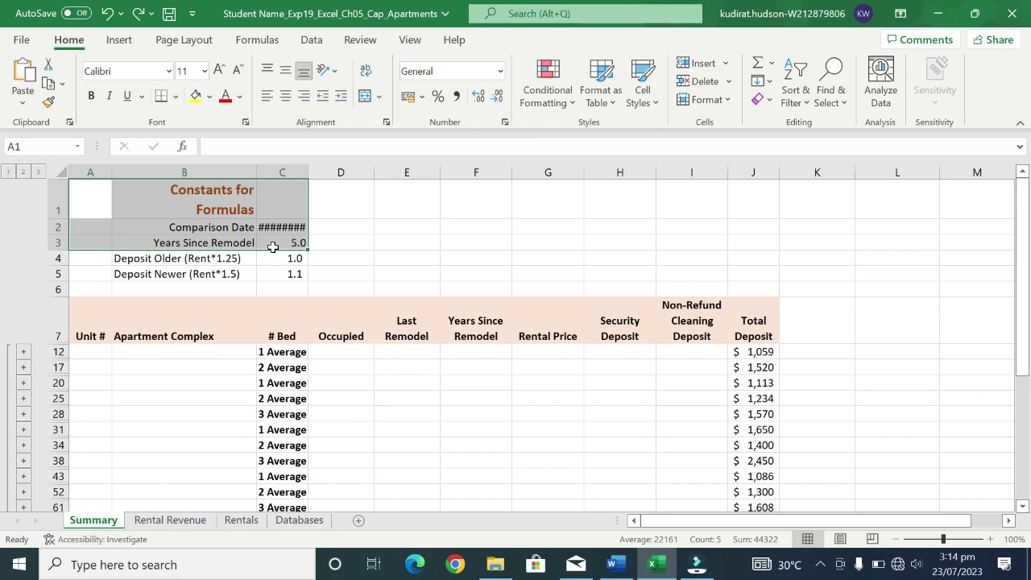
left_click(53, 245)
right_click(53, 245)
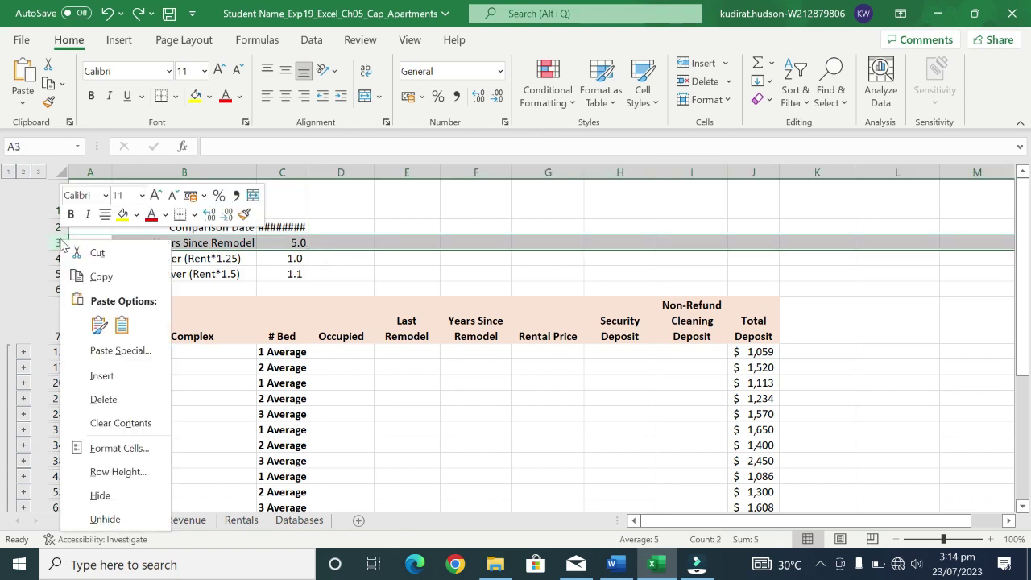
left_click(102, 472)
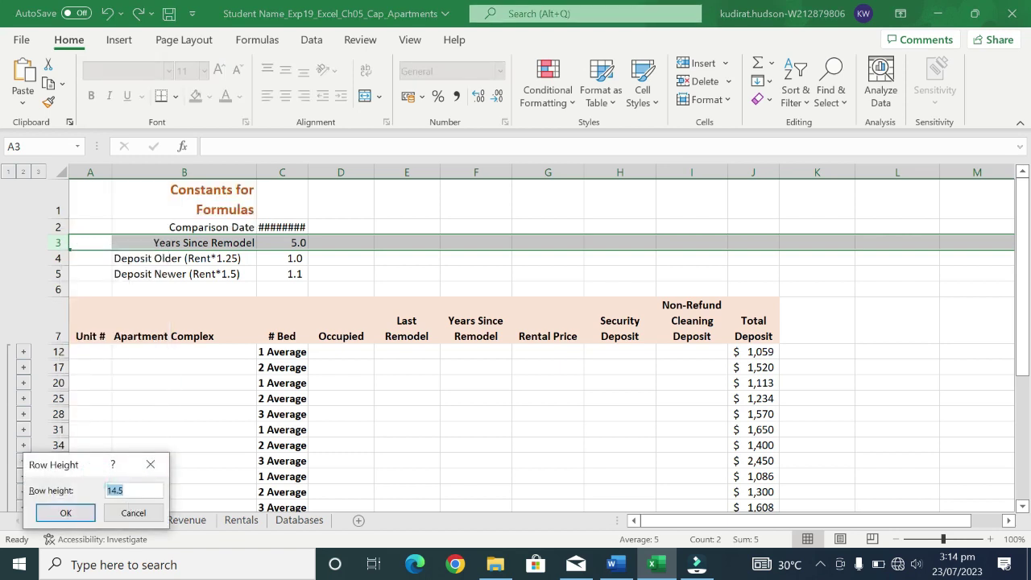
key("BackSpace")
left_click(87, 509)
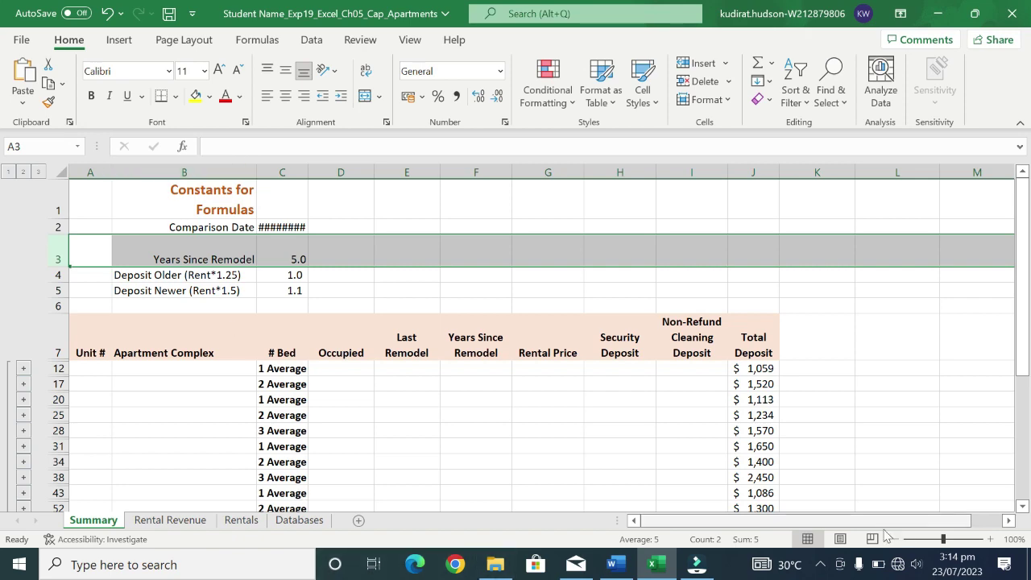
left_click(612, 564)
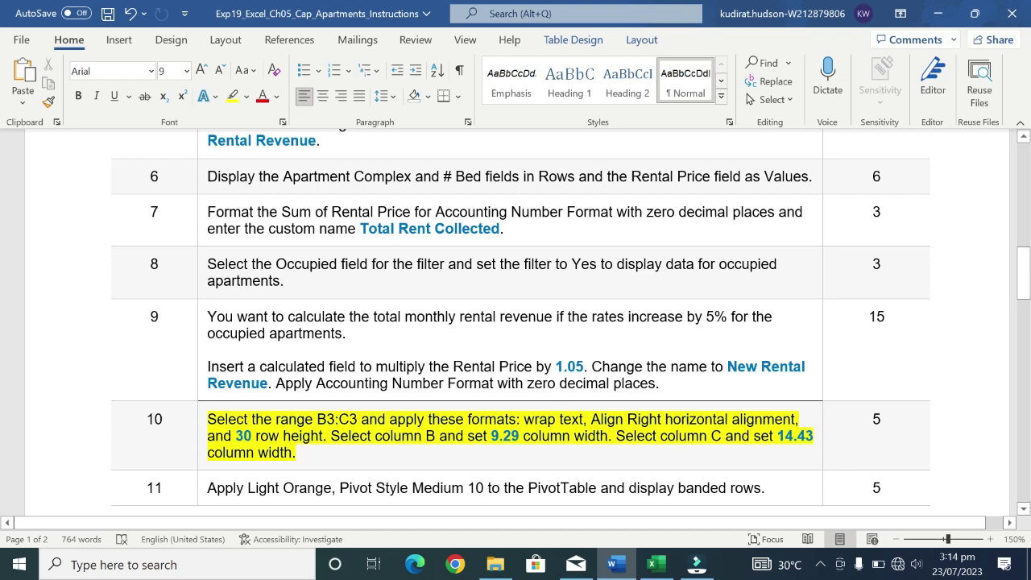
left_click(649, 568)
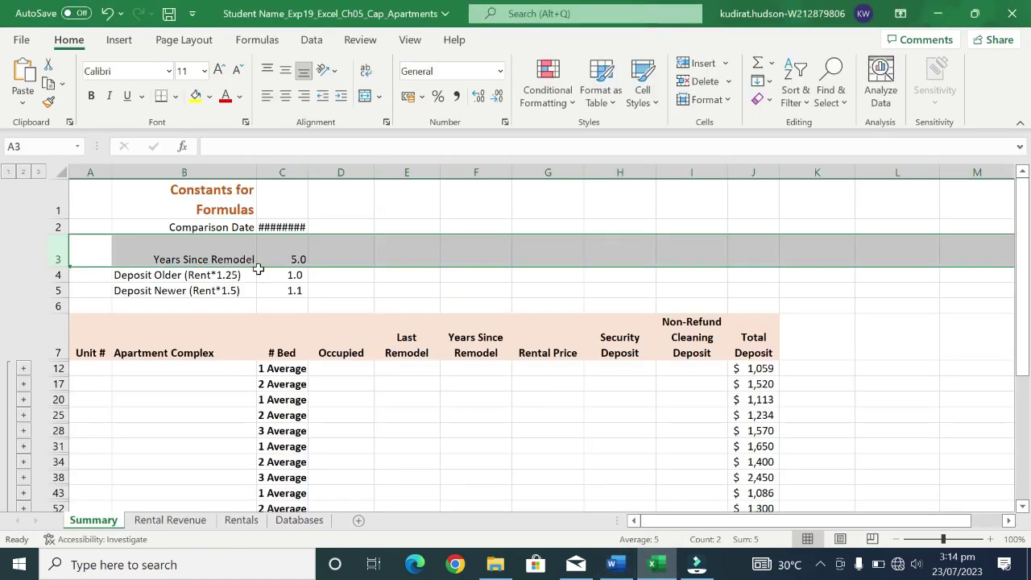
left_click(619, 560)
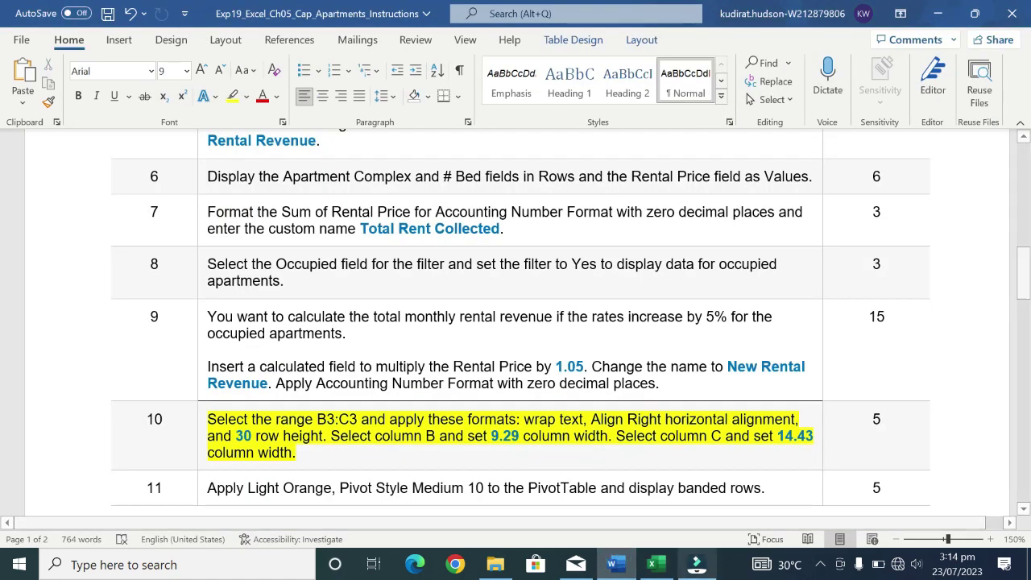
left_click(658, 568)
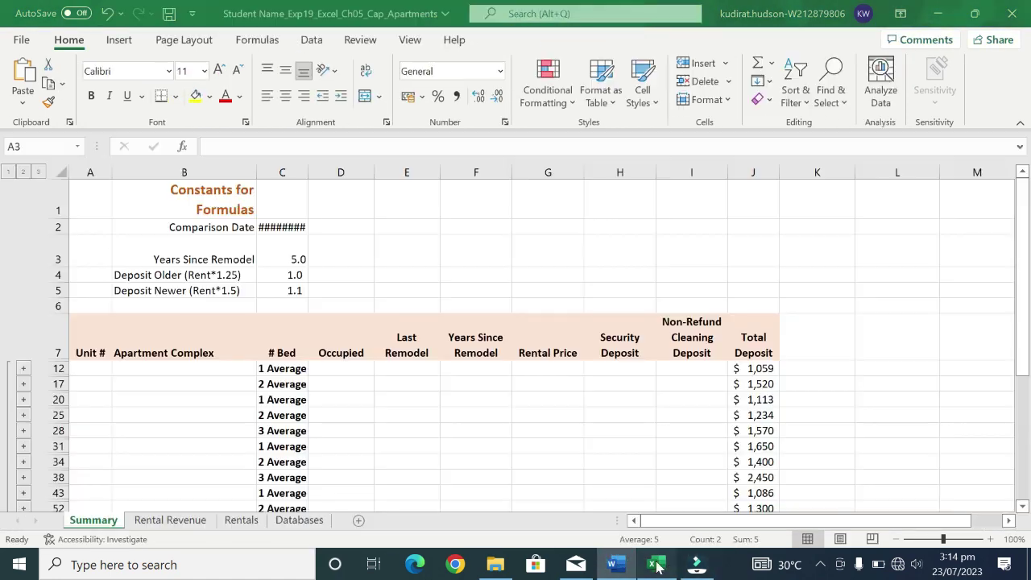
left_click(174, 173)
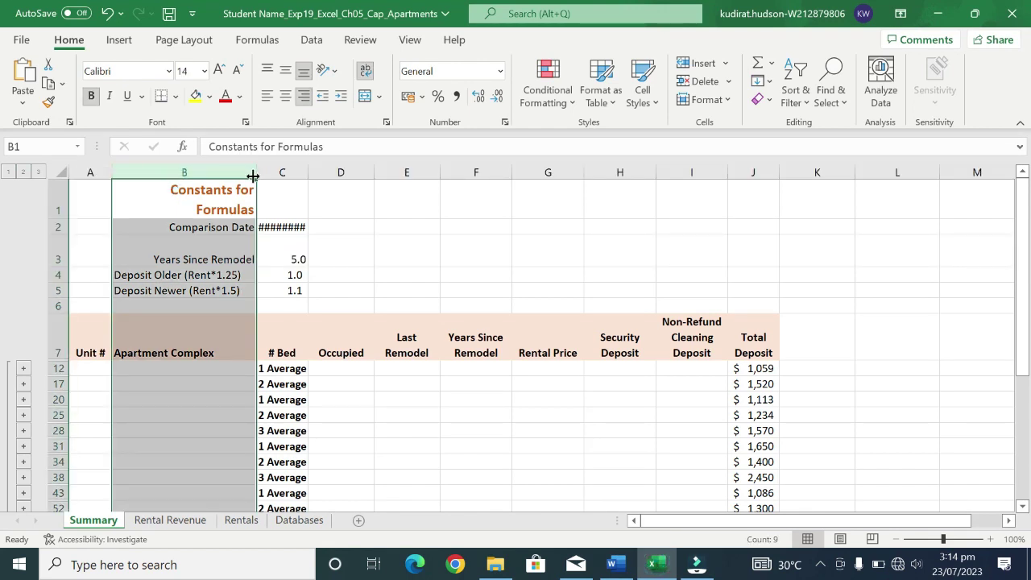
Change column B's width from 23.82 to 9.29
right_click(253, 175)
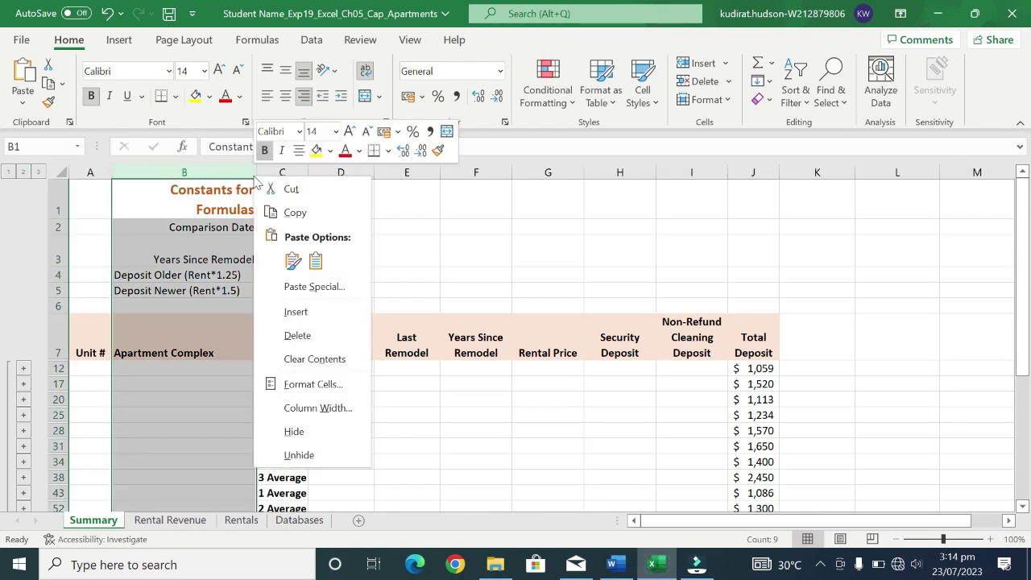
left_click(330, 408)
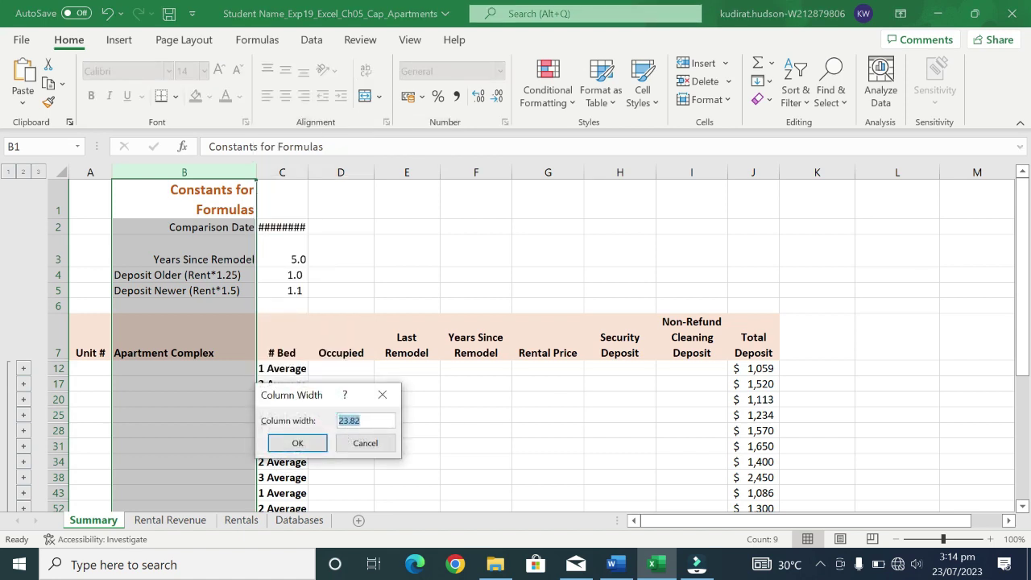
key("BackSpace")
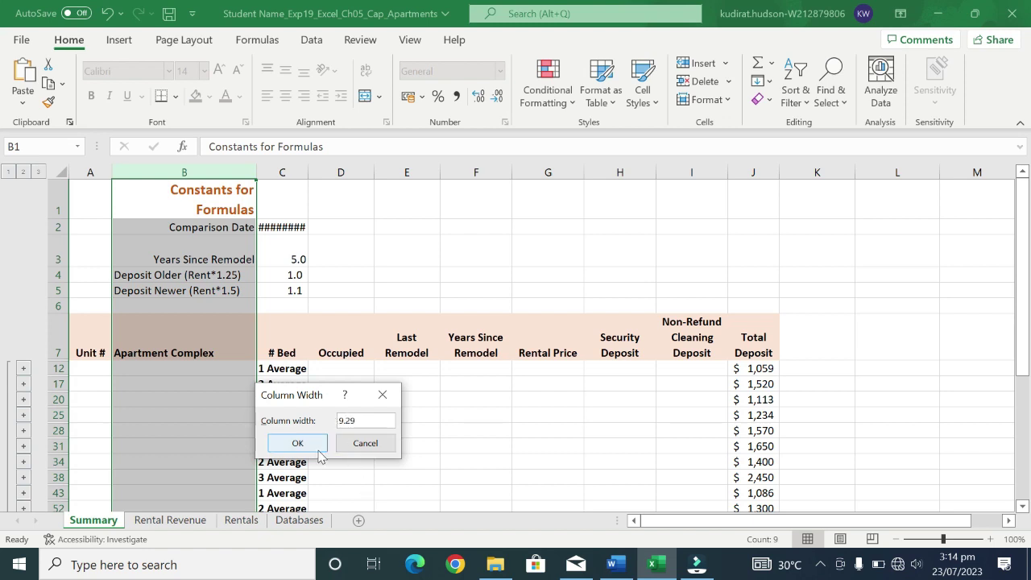
left_click(293, 441)
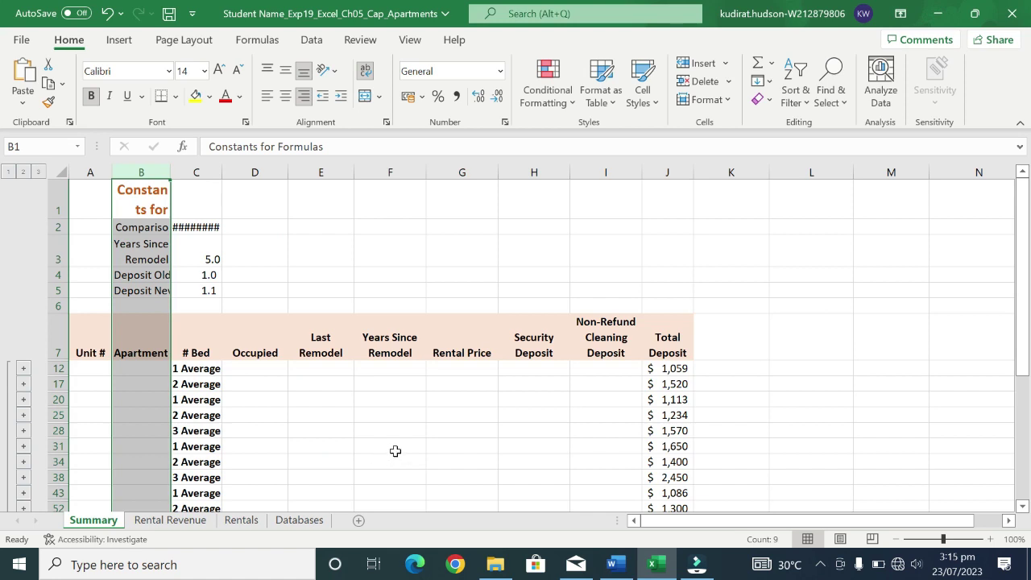
Set column C's width to 14.43, checking the Word instructions along the way
left_click(214, 167)
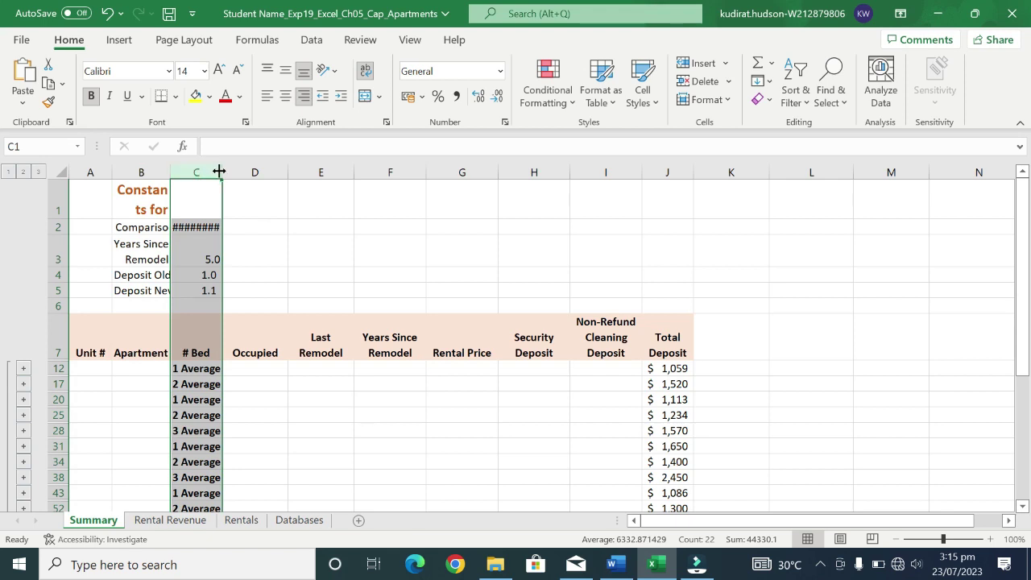
right_click(219, 171)
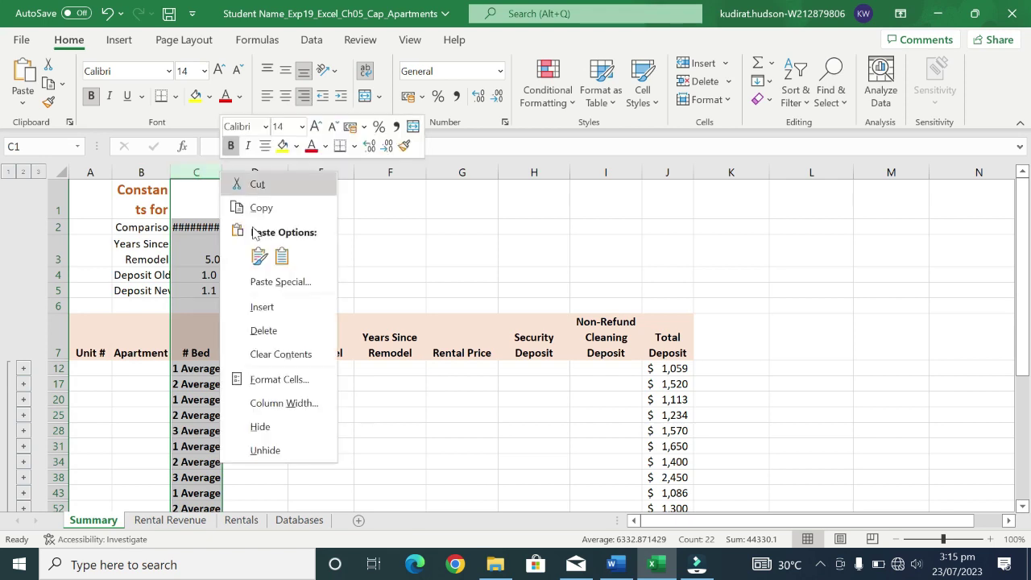
left_click(293, 406)
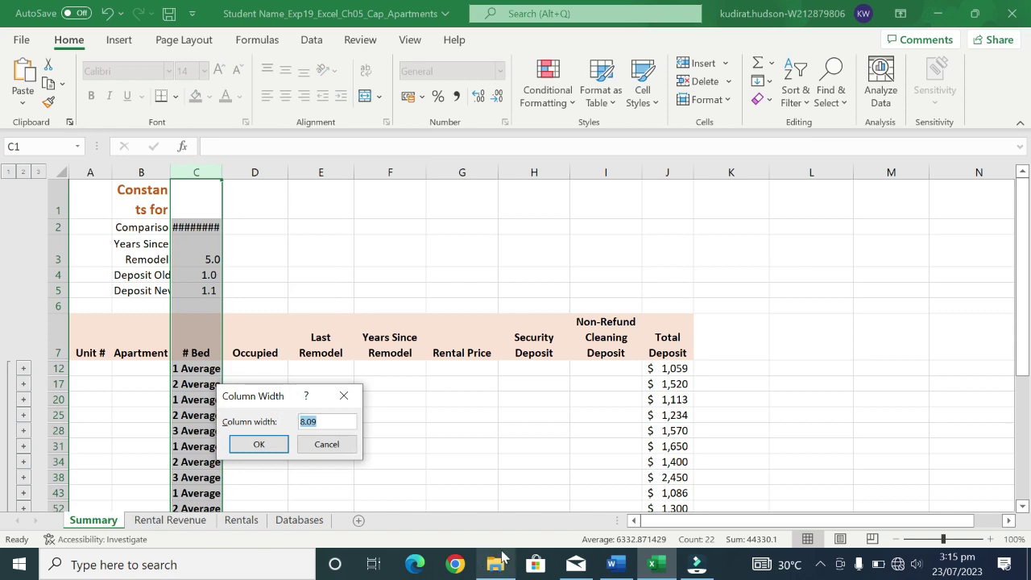
left_click(656, 564)
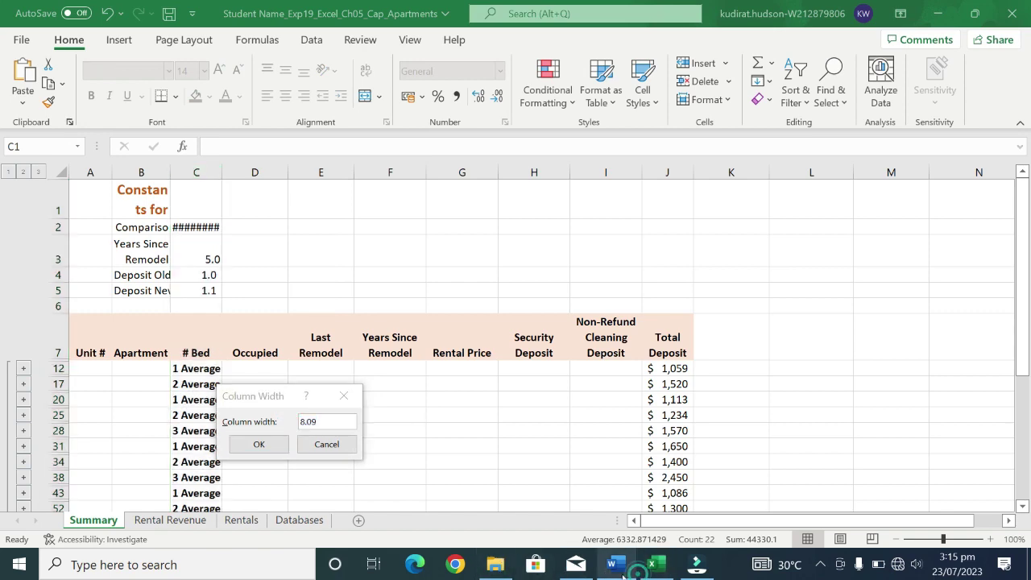
left_click(616, 563)
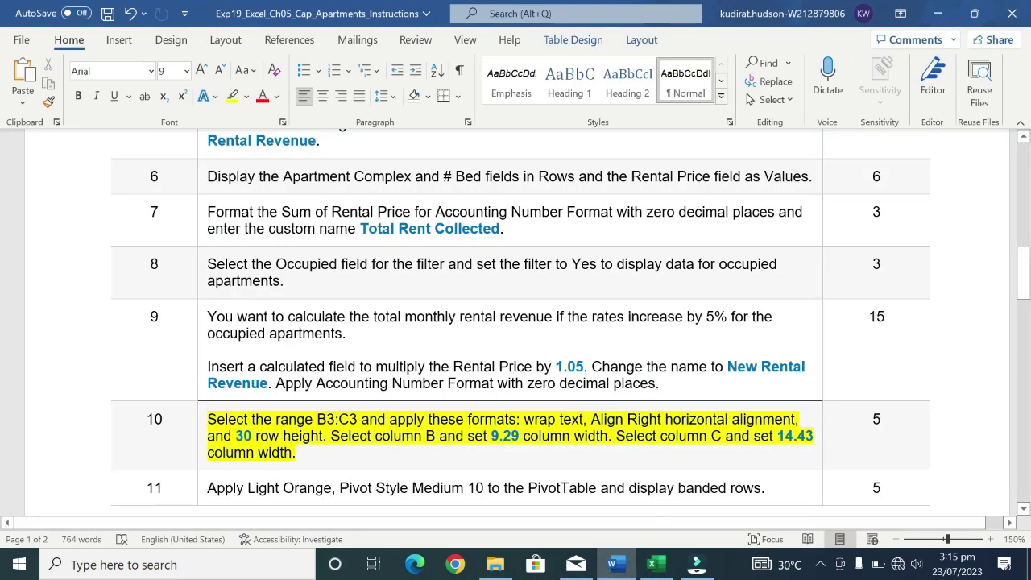
left_click(648, 564)
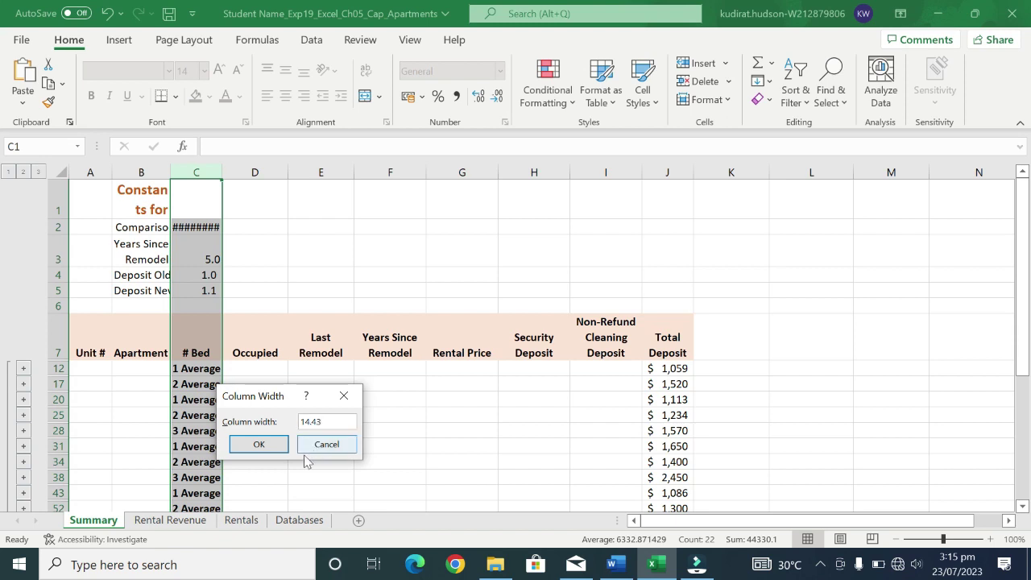
left_click(258, 447)
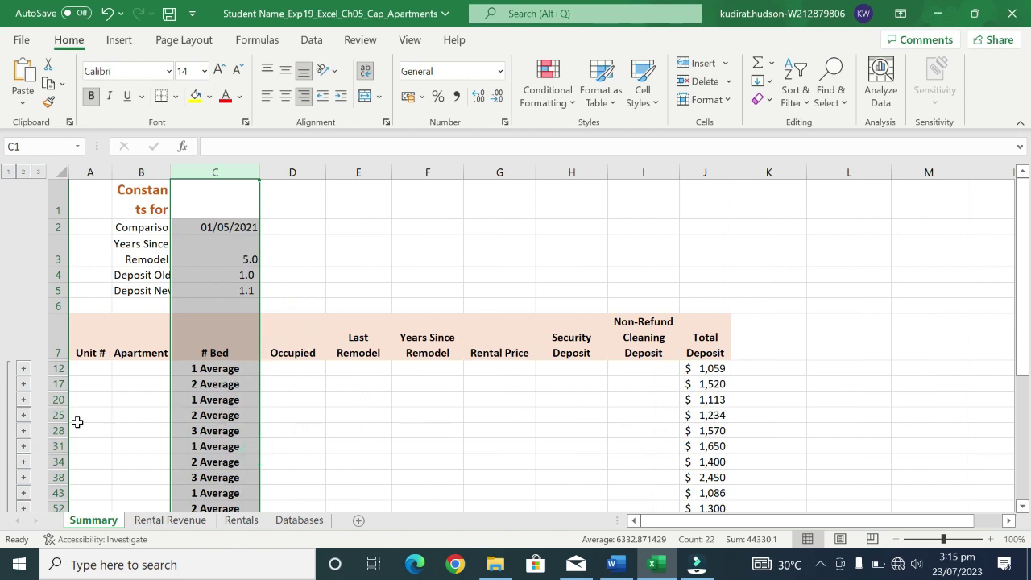
Expand the subtotal groups at rows 12, 17, 20, 61 and 66 to show their apartment rows
left_click(24, 369)
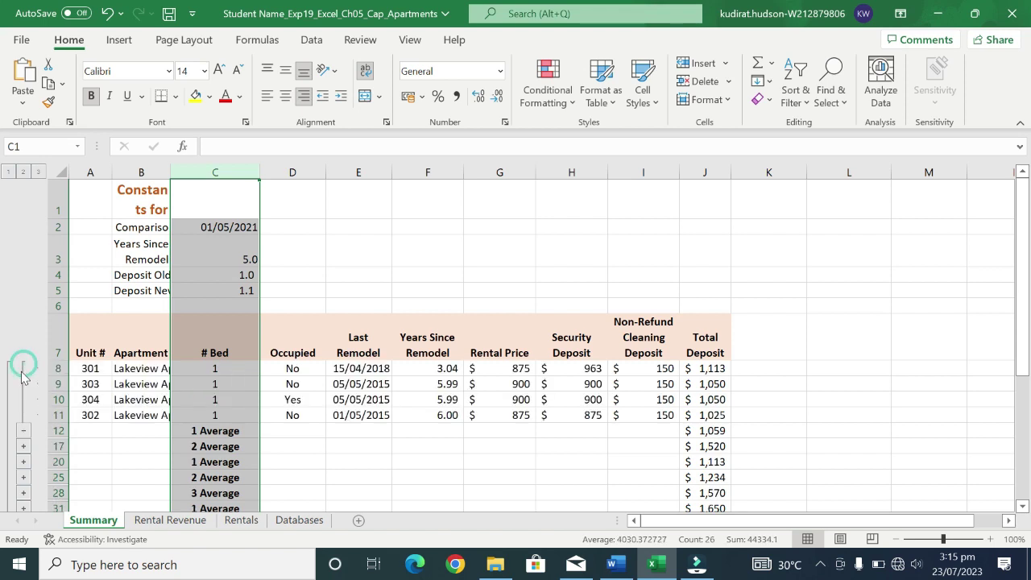
left_click(22, 432)
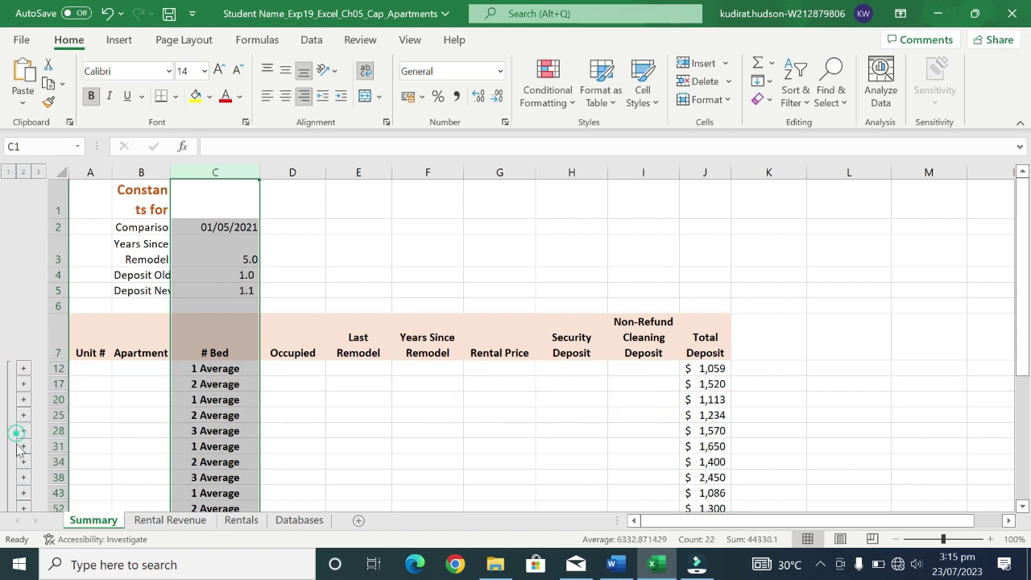
left_click(25, 368)
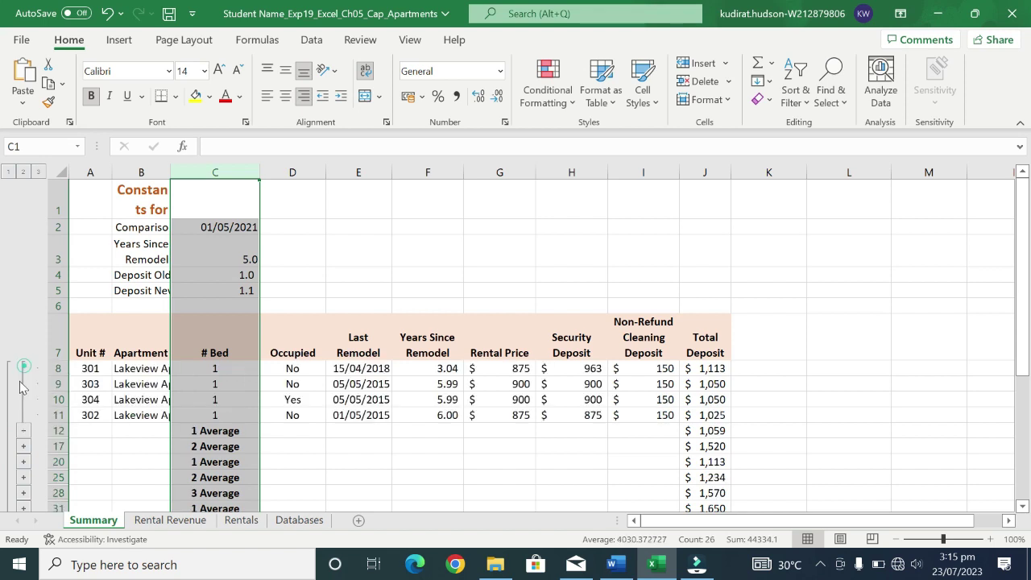
left_click(25, 447)
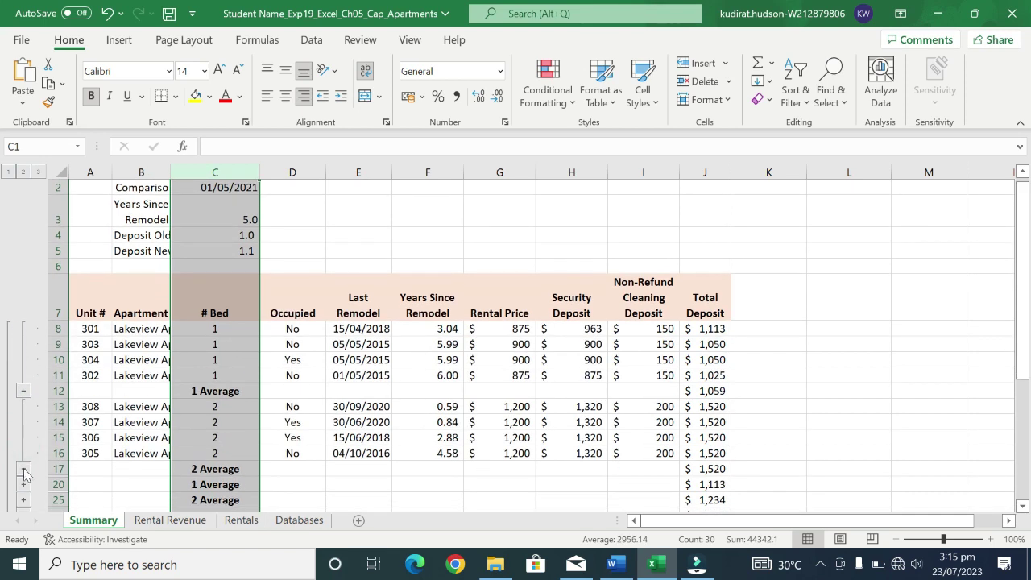
left_click(24, 483)
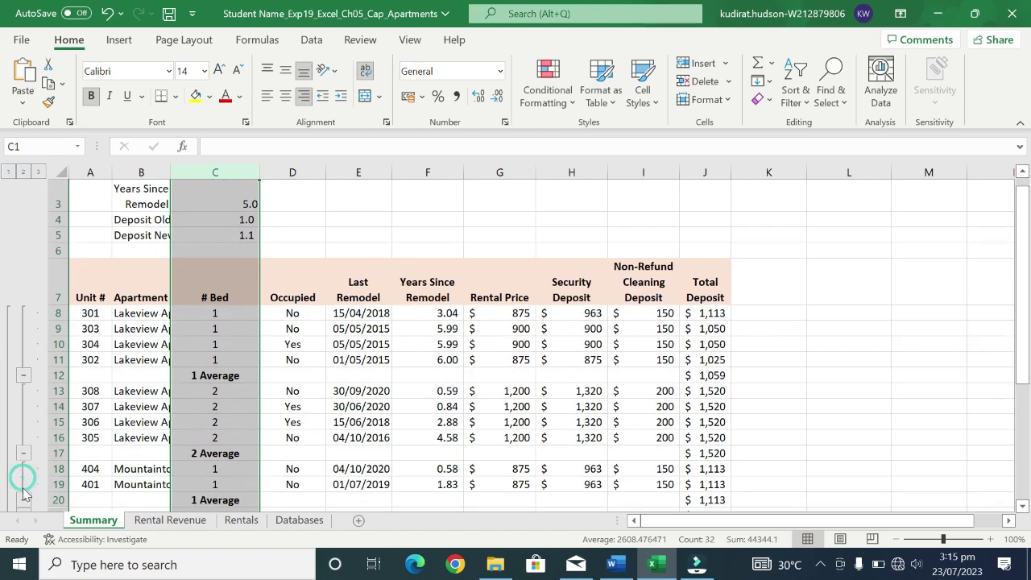
scroll(23, 491, "down", 1)
scroll(24, 495, "down", 1)
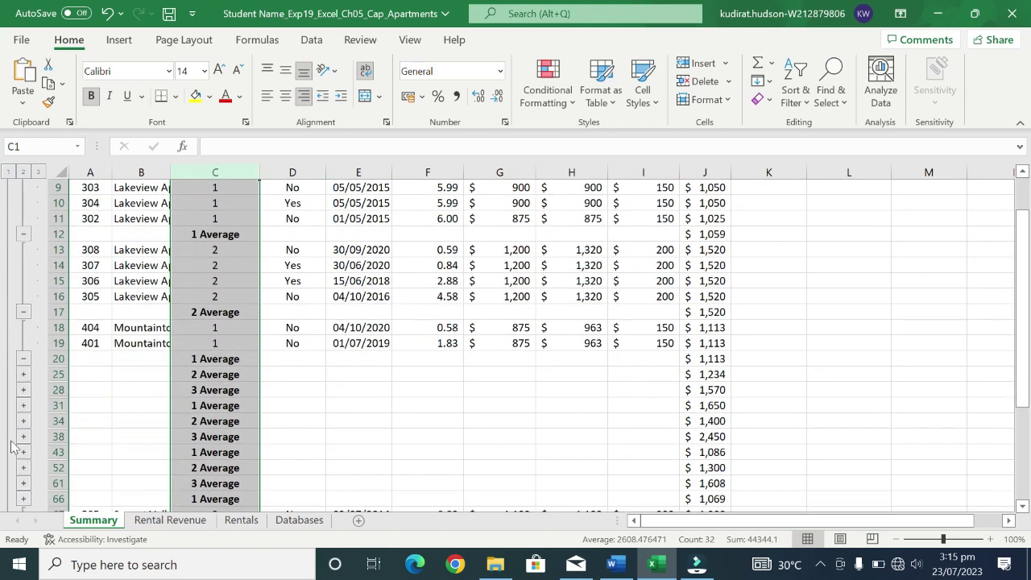
left_click(24, 499)
scroll(24, 499, "down", 1)
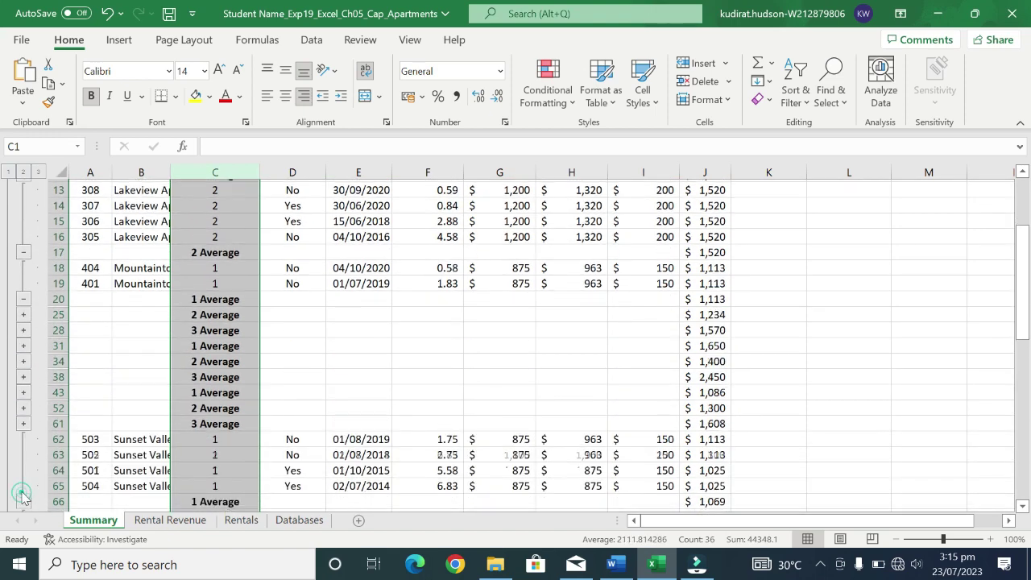
left_click(23, 420)
scroll(24, 419, "down", 1)
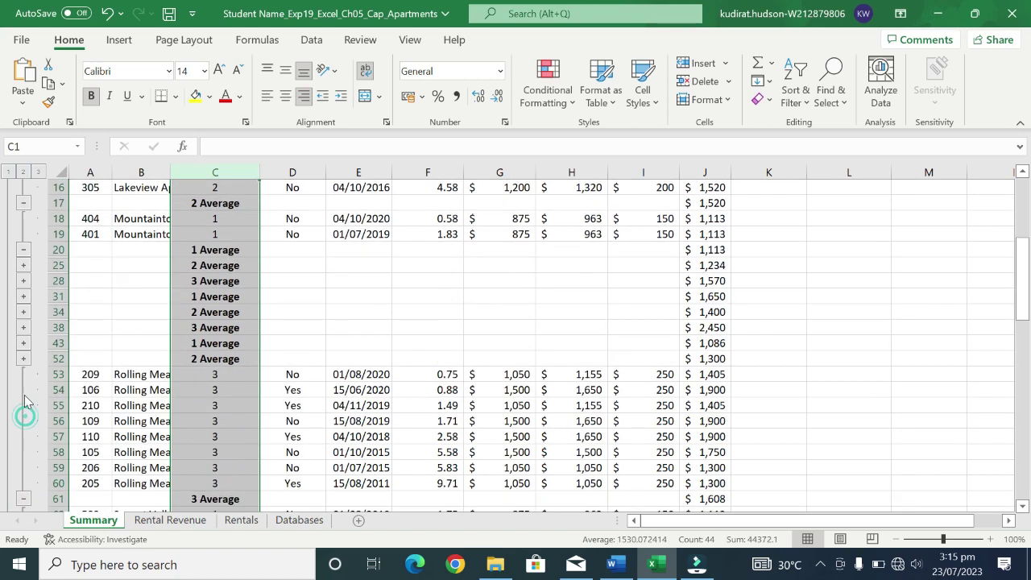
Expand the remaining groups above rows 25, 28, 31, 34, 38, 43 and rows 44-51, then select G4
left_click(25, 344)
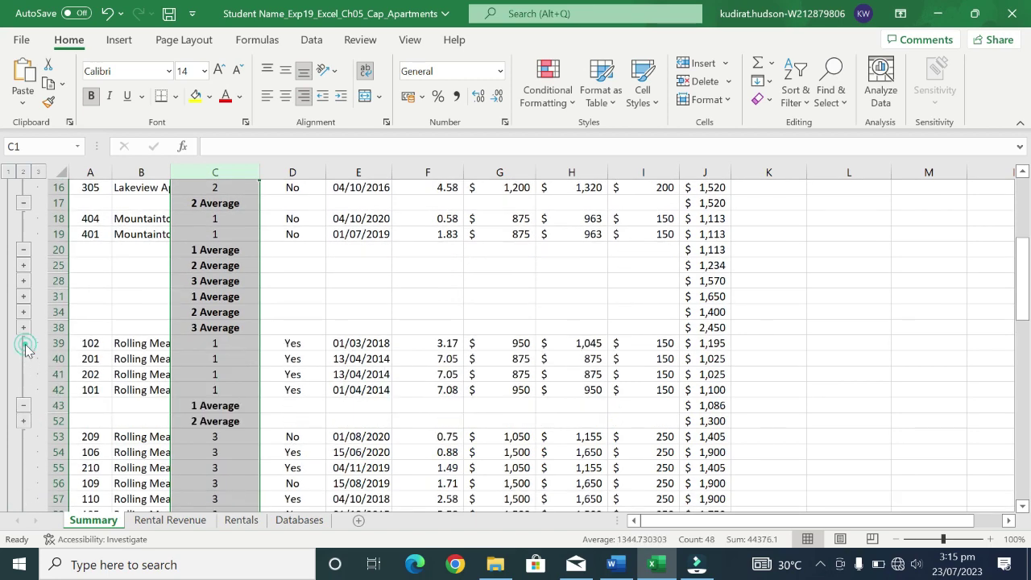
left_click(23, 420)
scroll(23, 421, "down", 1)
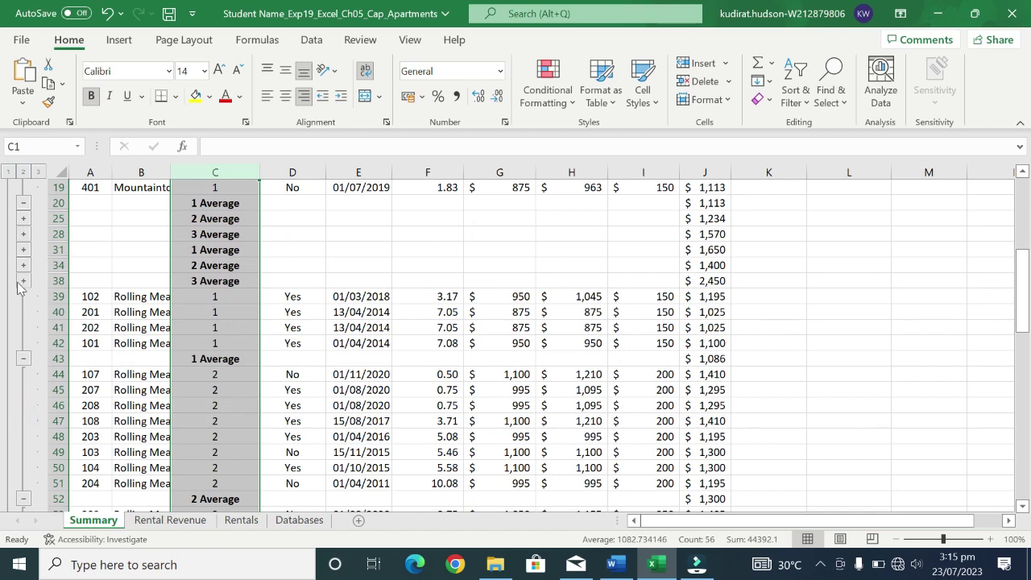
left_click(22, 281)
left_click(24, 265)
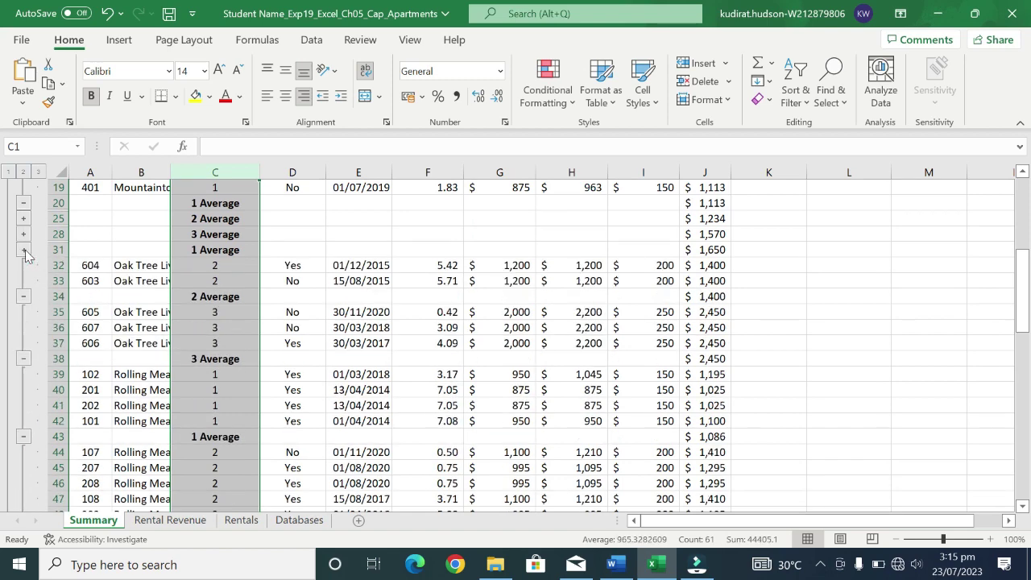
left_click(25, 250)
left_click(24, 234)
left_click(25, 218)
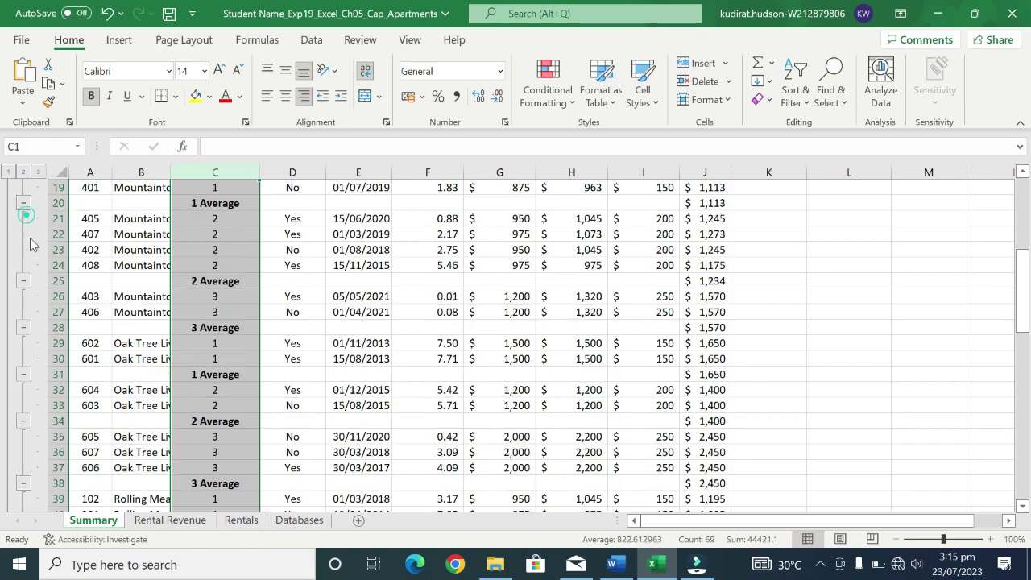
scroll(30, 322, "down", 4)
scroll(29, 322, "down", 1)
scroll(24, 334, "down", 4)
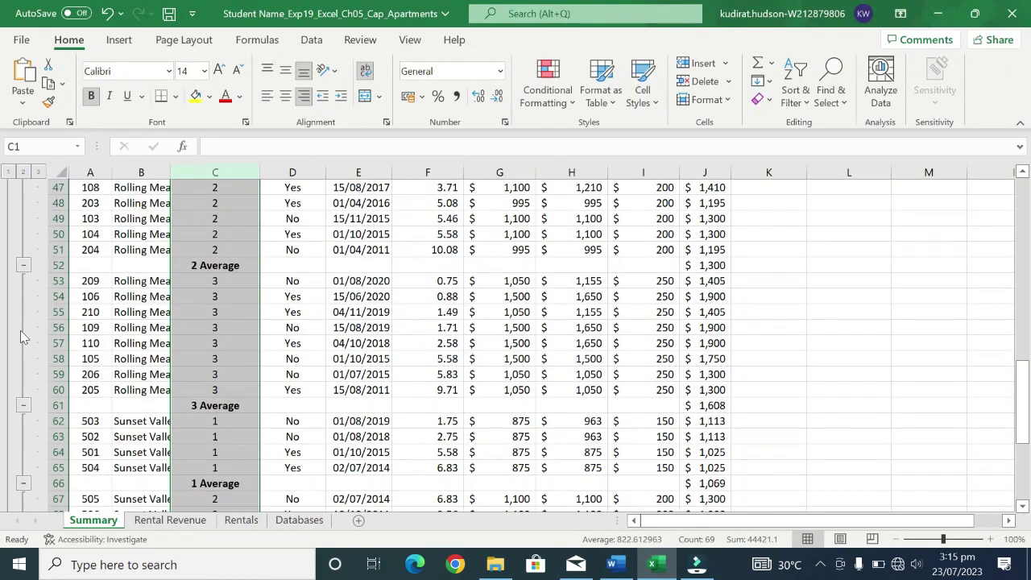
scroll(22, 337, "down", 4)
scroll(22, 337, "down", 3)
scroll(22, 337, "up", 8)
scroll(22, 337, "up", 5)
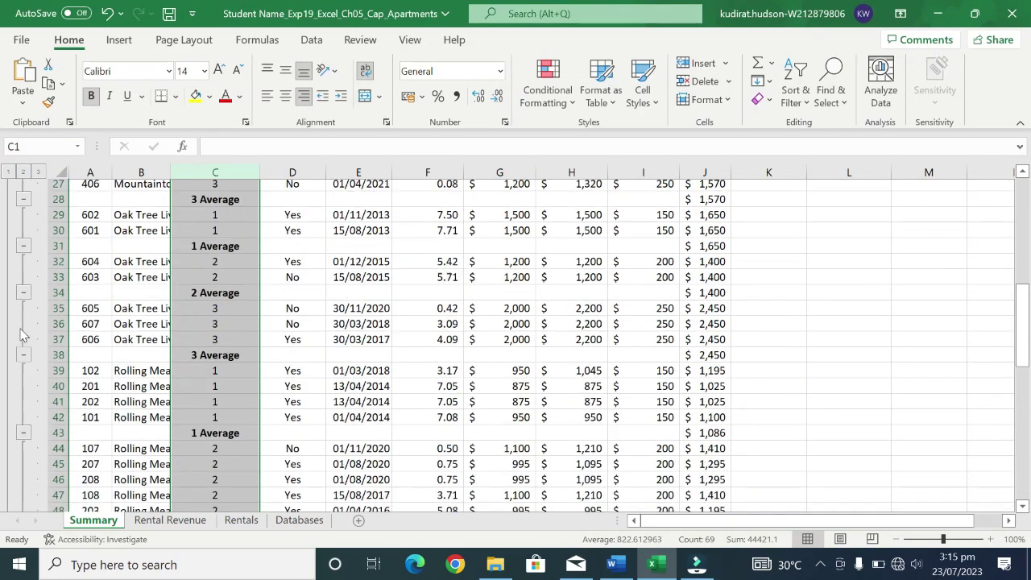
scroll(23, 337, "up", 8)
scroll(22, 326, "up", 2)
left_click(473, 277)
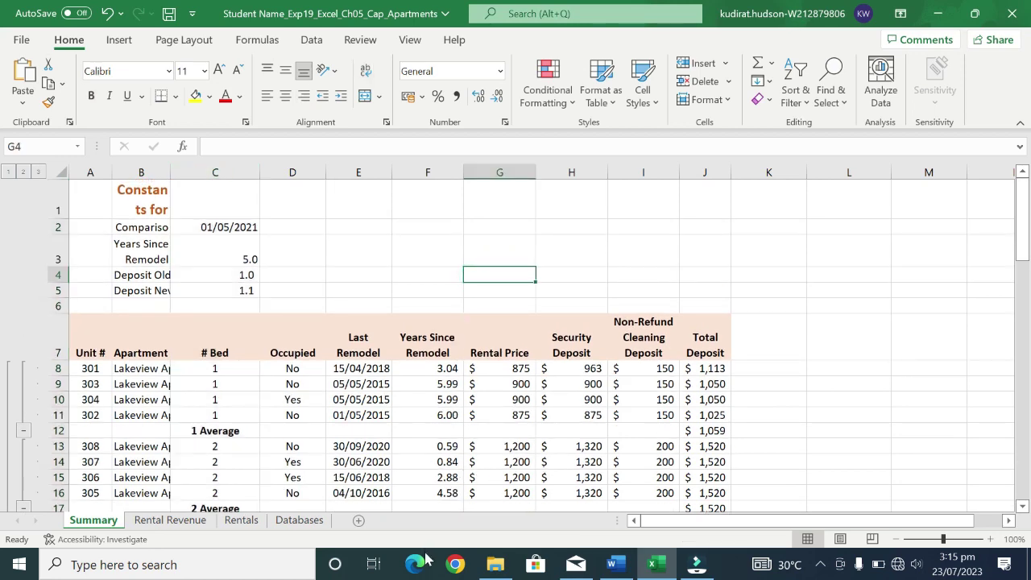
Clear the yellow highlight from step 10 in the Word instructions
left_click(612, 564)
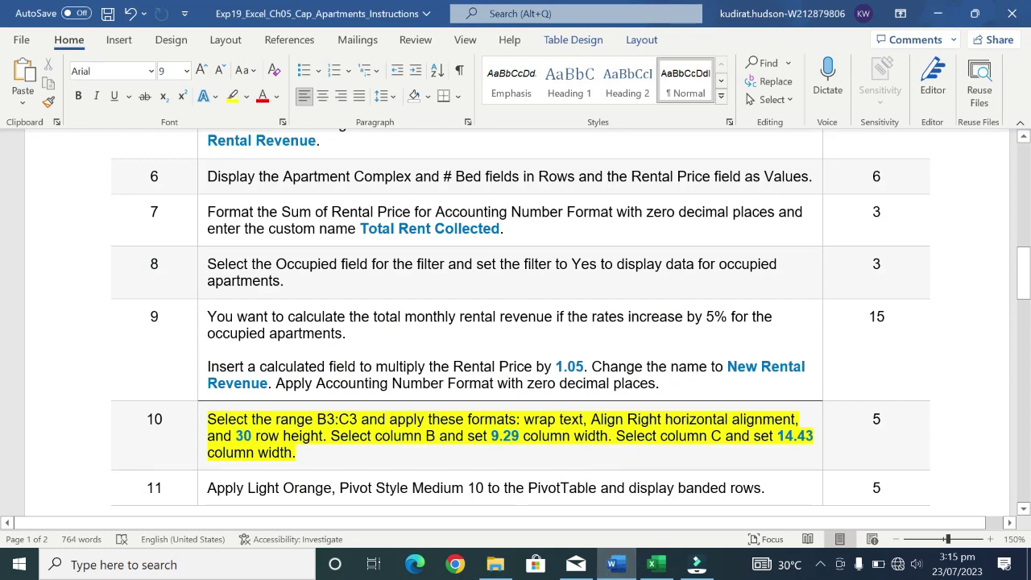
left_click(198, 462)
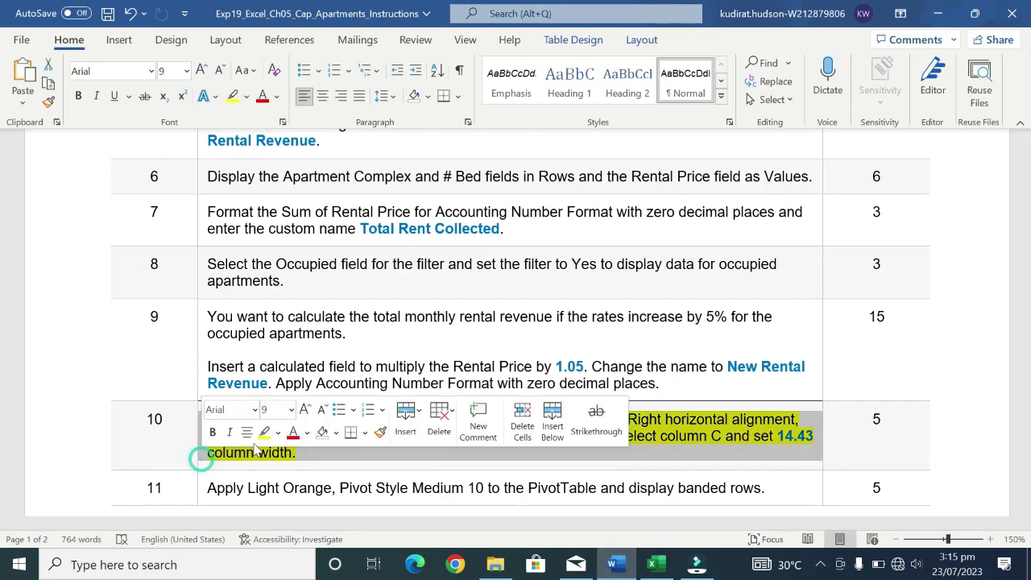
left_click(322, 432)
Scroll through the instructions to the end and back to the top, then return to Excel
scroll(653, 497, "down", 3)
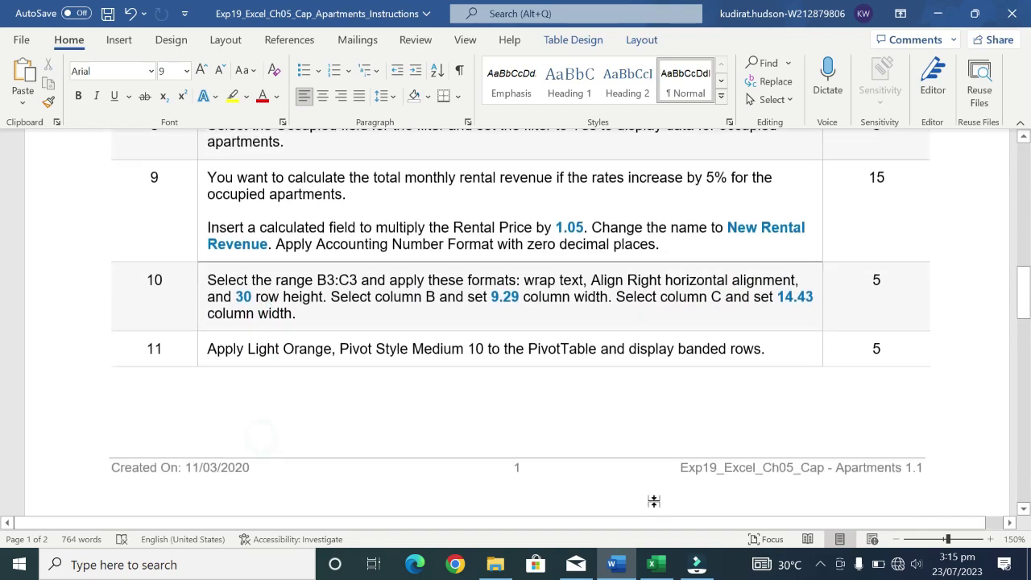
scroll(653, 497, "down", 2)
scroll(653, 497, "down", 3)
scroll(653, 497, "down", 2)
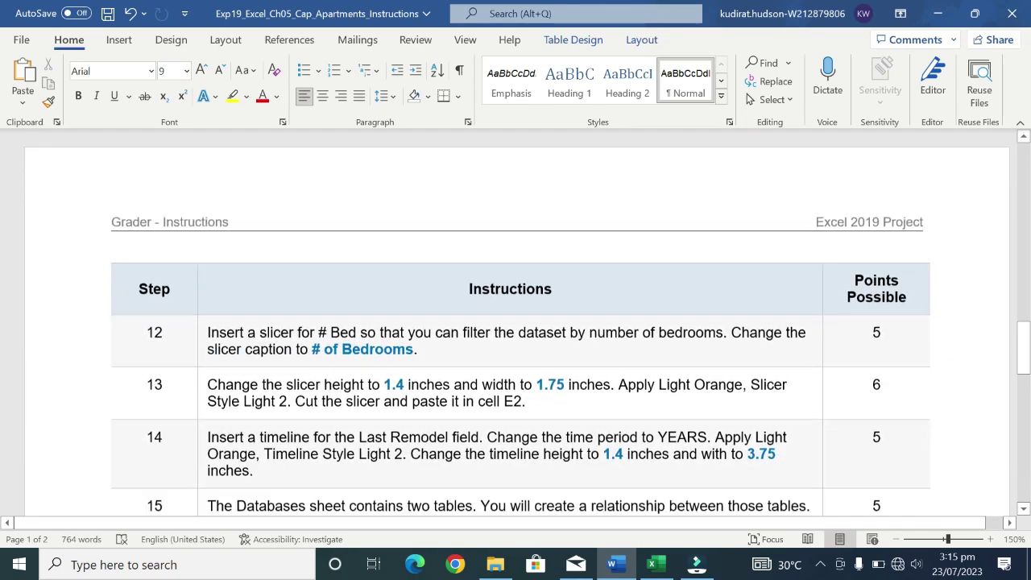
scroll(653, 497, "down", 2)
scroll(653, 496, "down", 2)
scroll(654, 497, "down", 1)
scroll(653, 497, "down", 2)
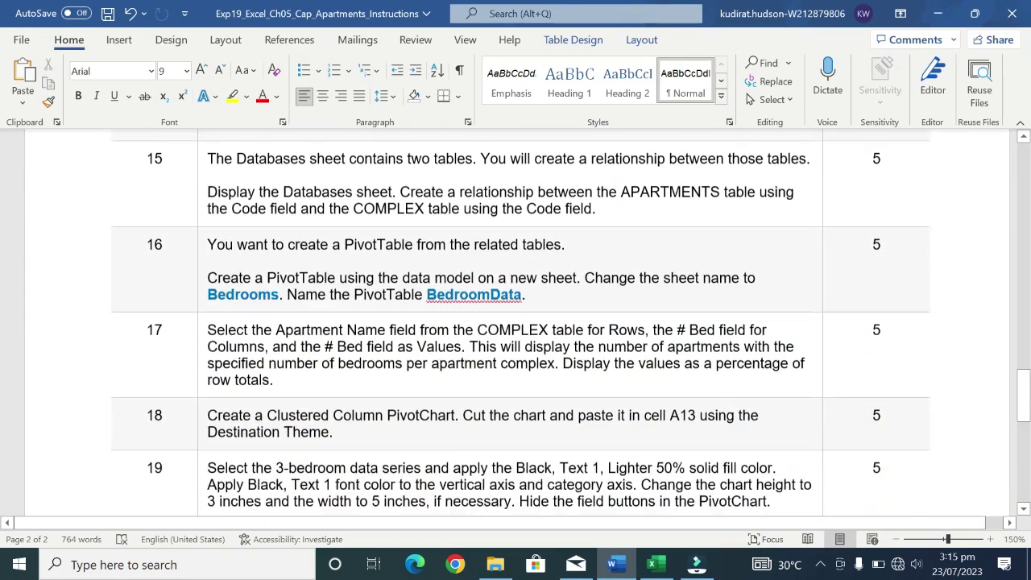
scroll(653, 496, "down", 3)
scroll(654, 497, "down", 1)
scroll(516, 322, "down", 1)
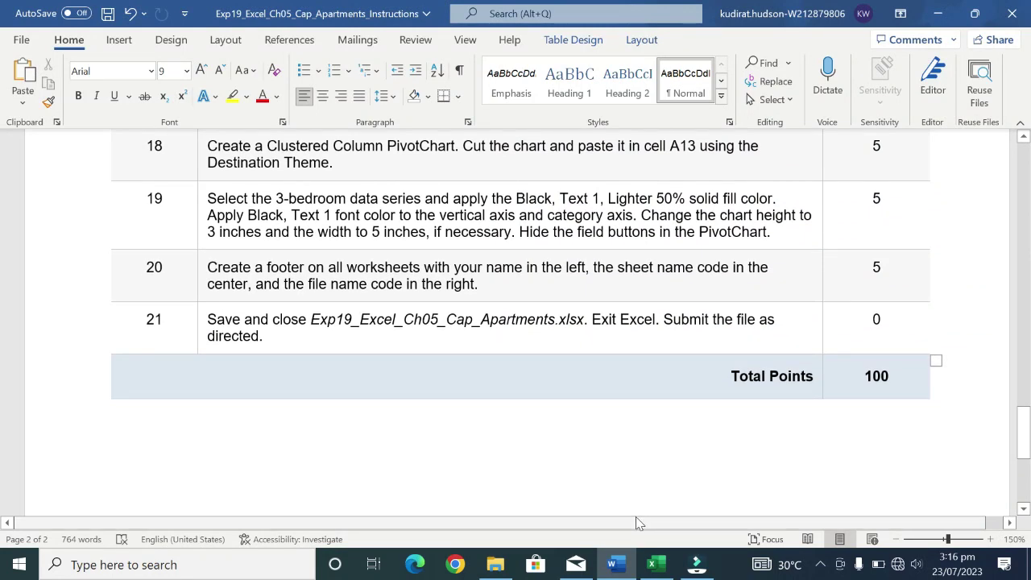
scroll(516, 322, "up", 1)
scroll(515, 322, "up", 5)
scroll(515, 322, "up", 3)
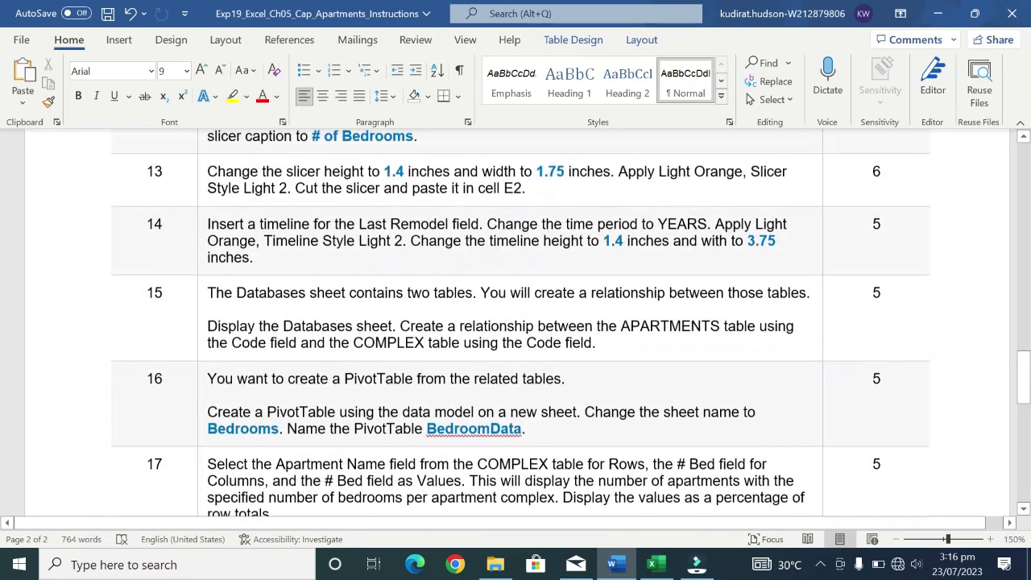
scroll(515, 322, "up", 4)
scroll(516, 322, "up", 6)
scroll(515, 322, "up", 6)
scroll(516, 323, "up", 6)
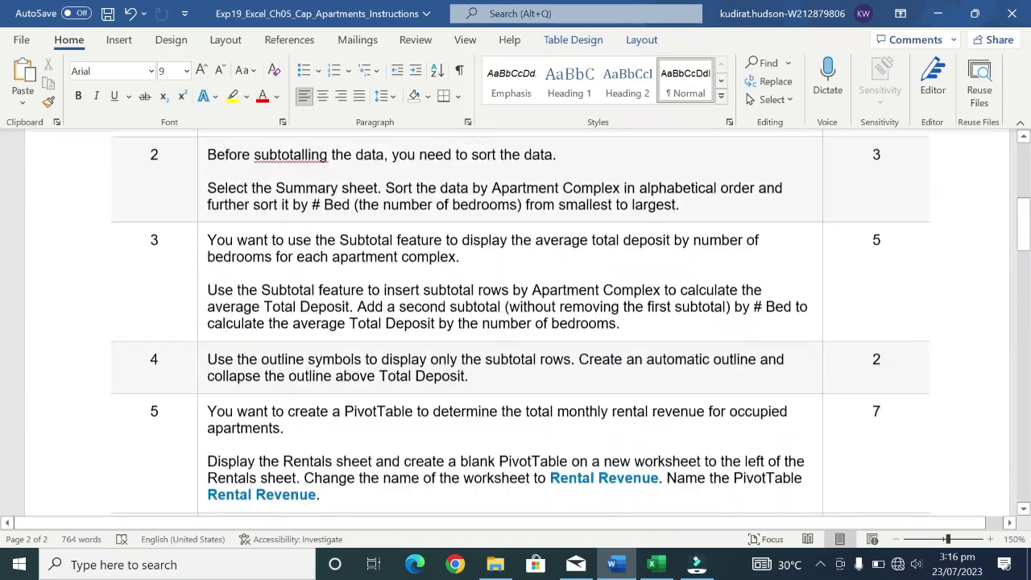
scroll(639, 429, "up", 5)
scroll(639, 429, "up", 5)
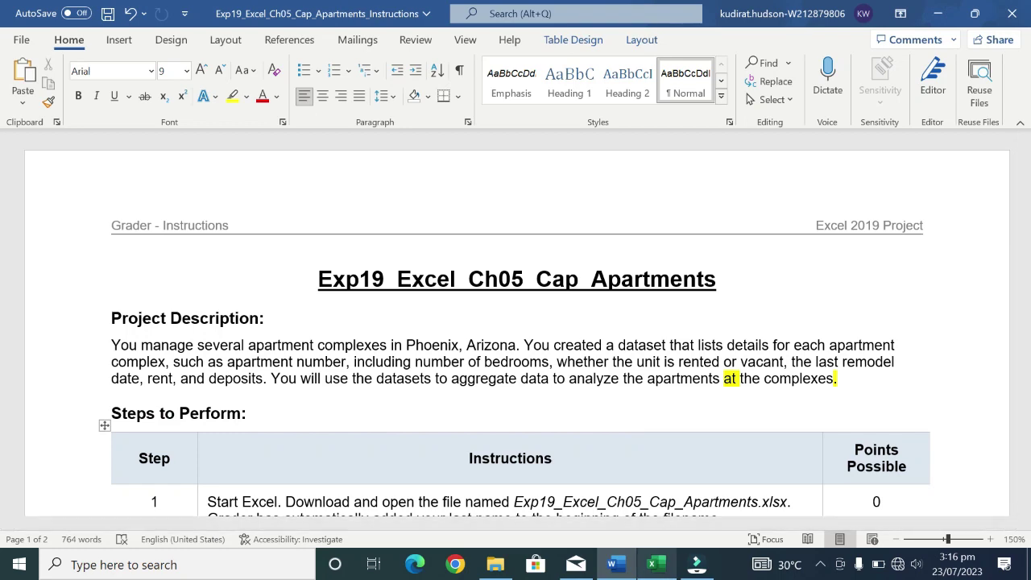
left_click(656, 564)
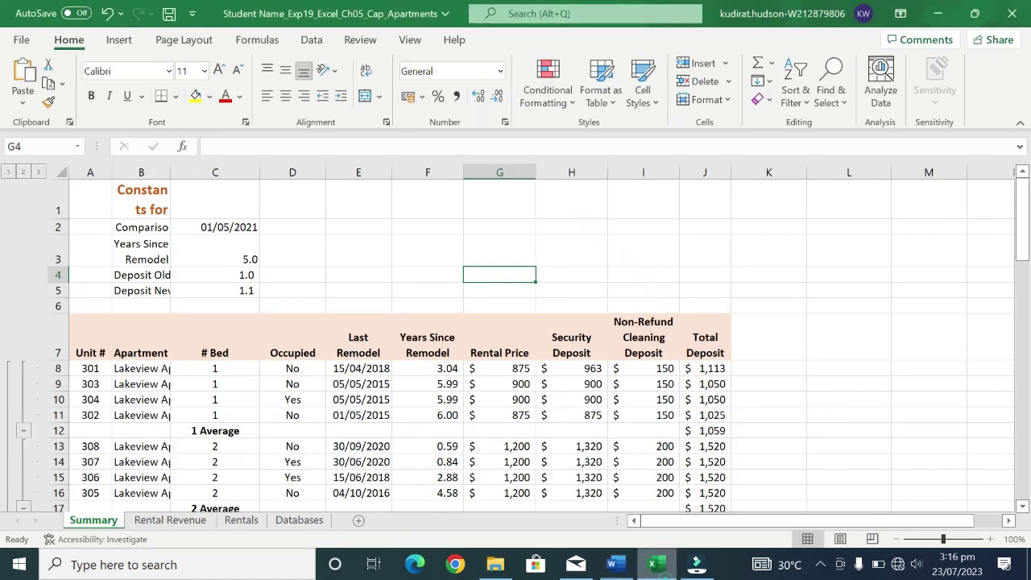
Look over the Rental Revenue, Rentals and Databases sheets, finishing on the Rental Revenue pivot
left_click(170, 519)
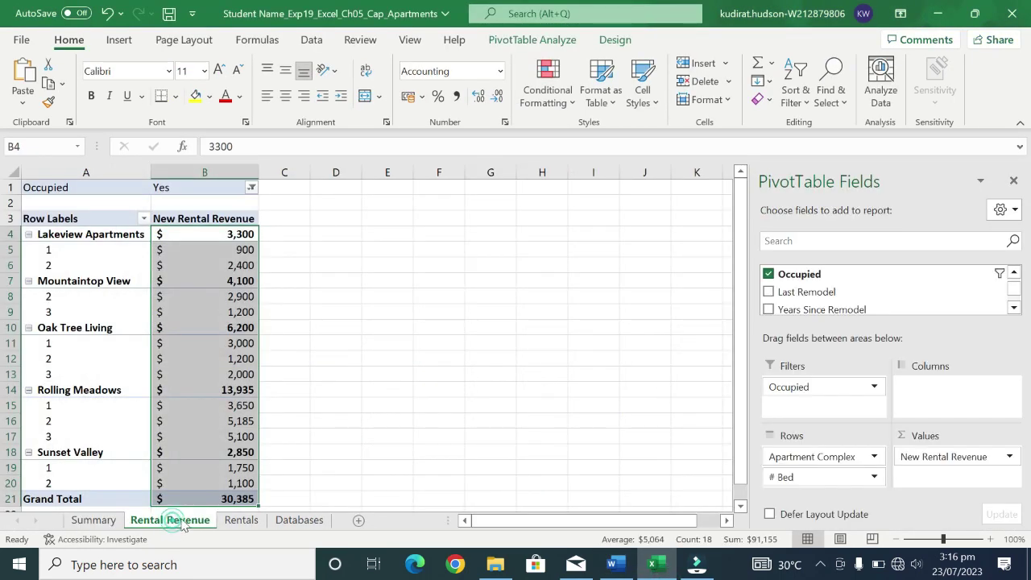
left_click(266, 521)
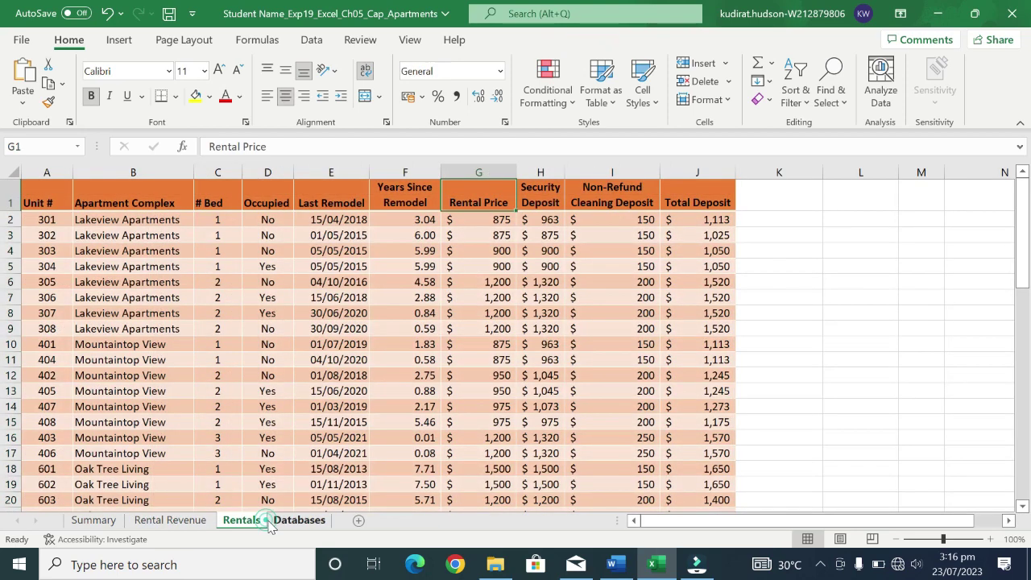
left_click(300, 521)
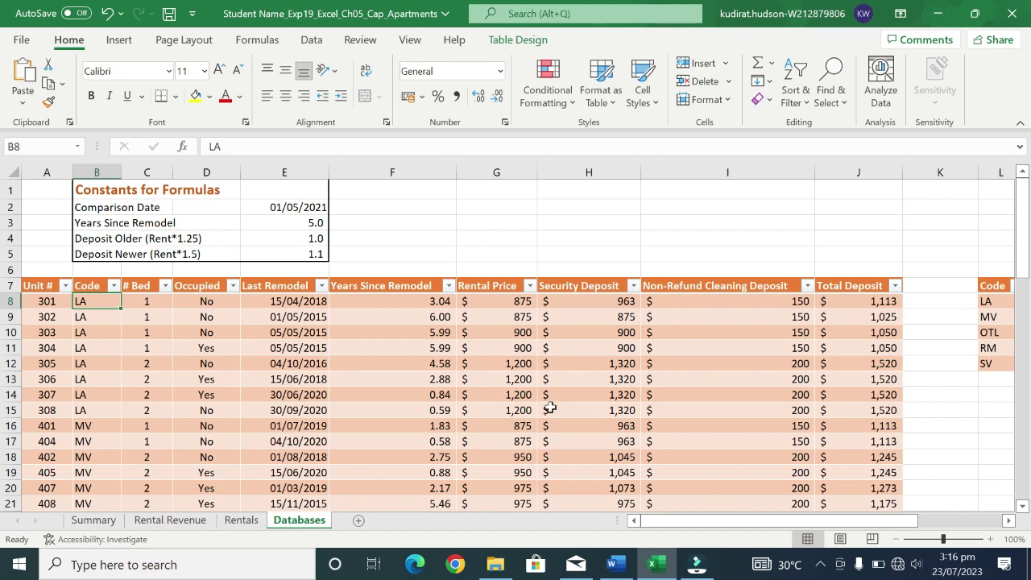
left_click(190, 528)
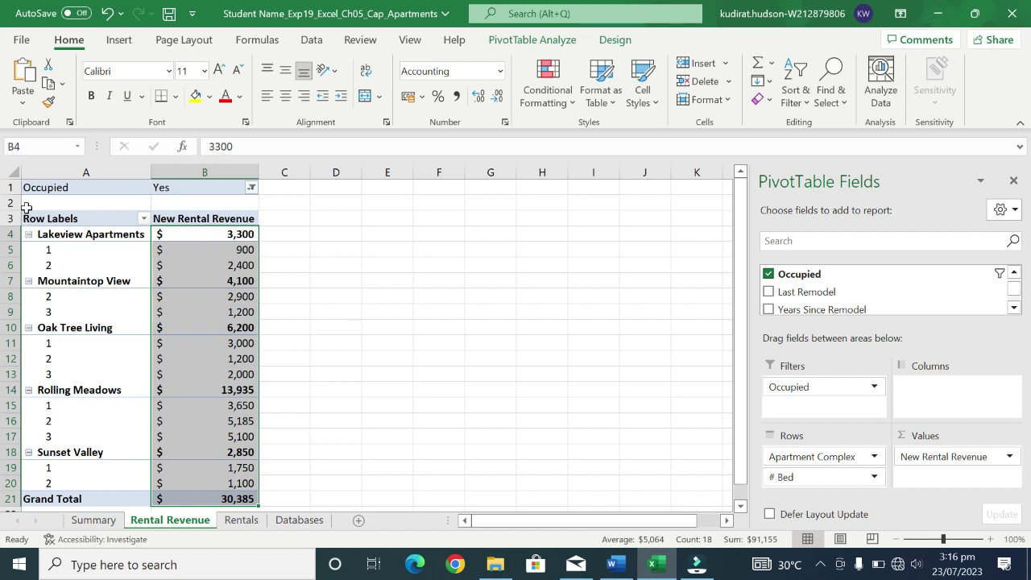
left_click_drag(38, 187, 180, 224)
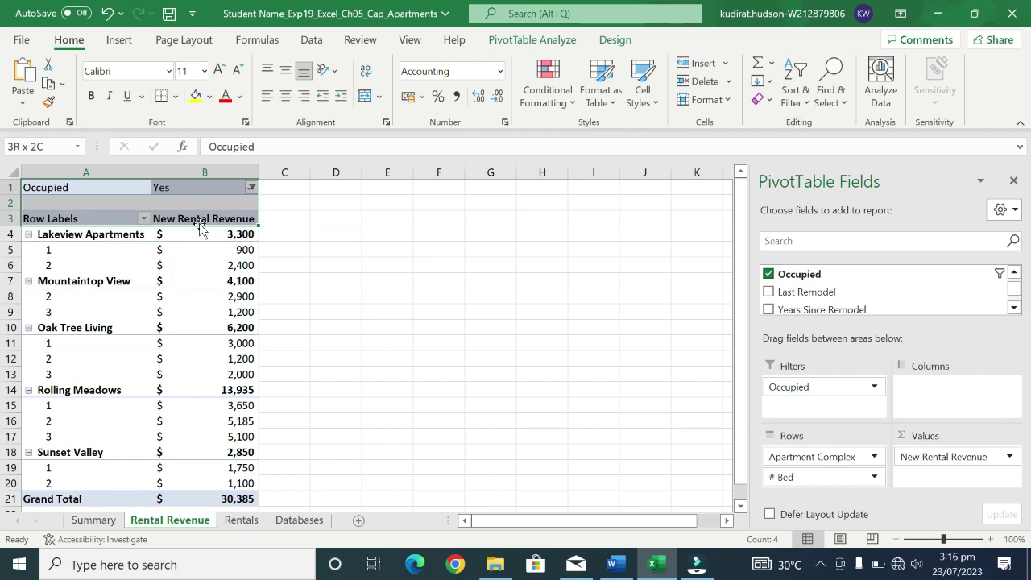
left_click_drag(201, 229, 205, 228)
left_click(321, 243)
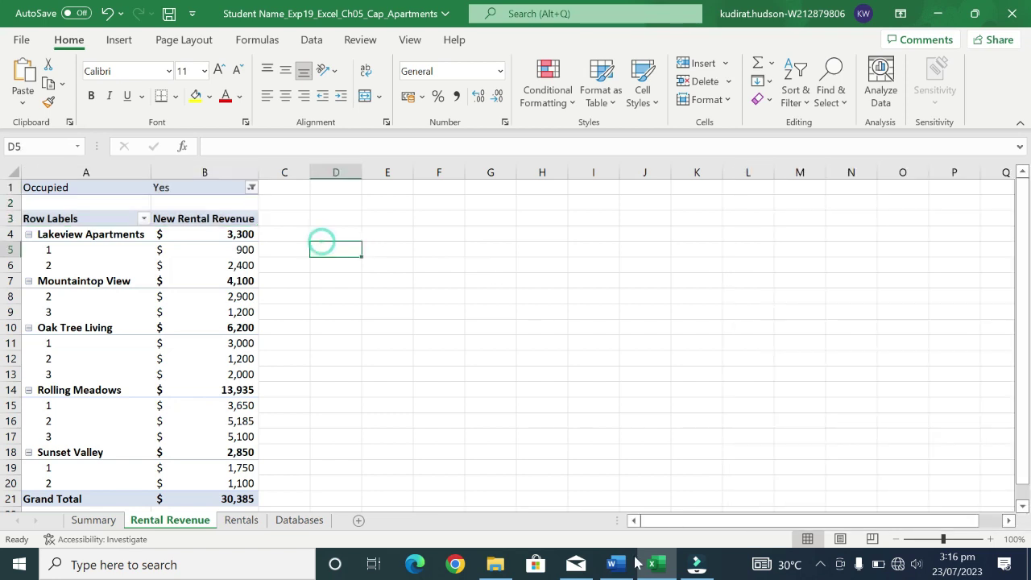